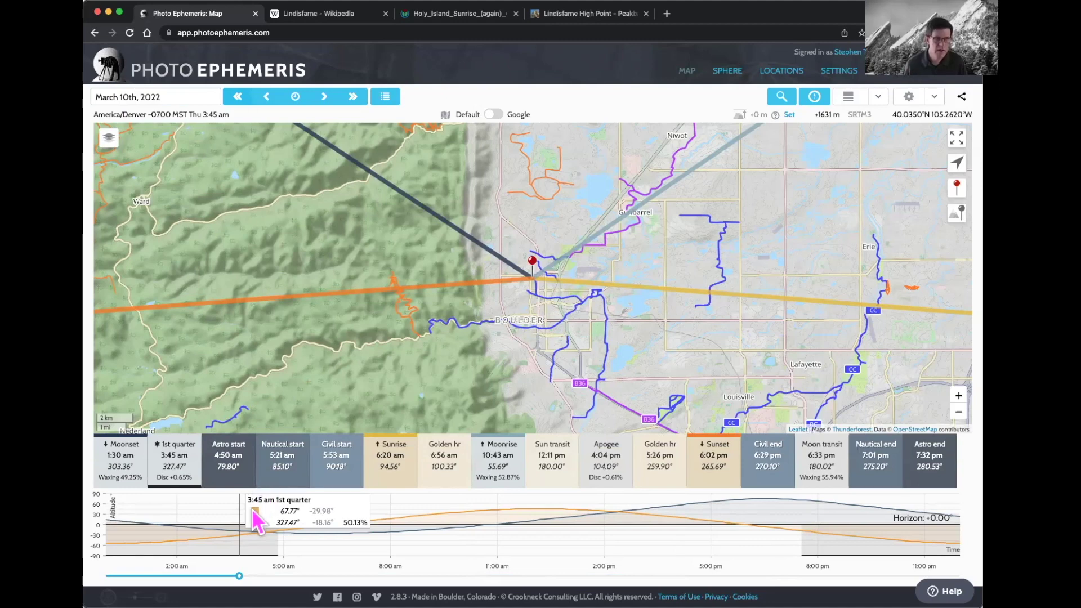
- Advance event by event to the full moon of March 18th, 2022, and review the surrounding entries in the events list
{"action": "left_click", "coordinate": [357, 102]}
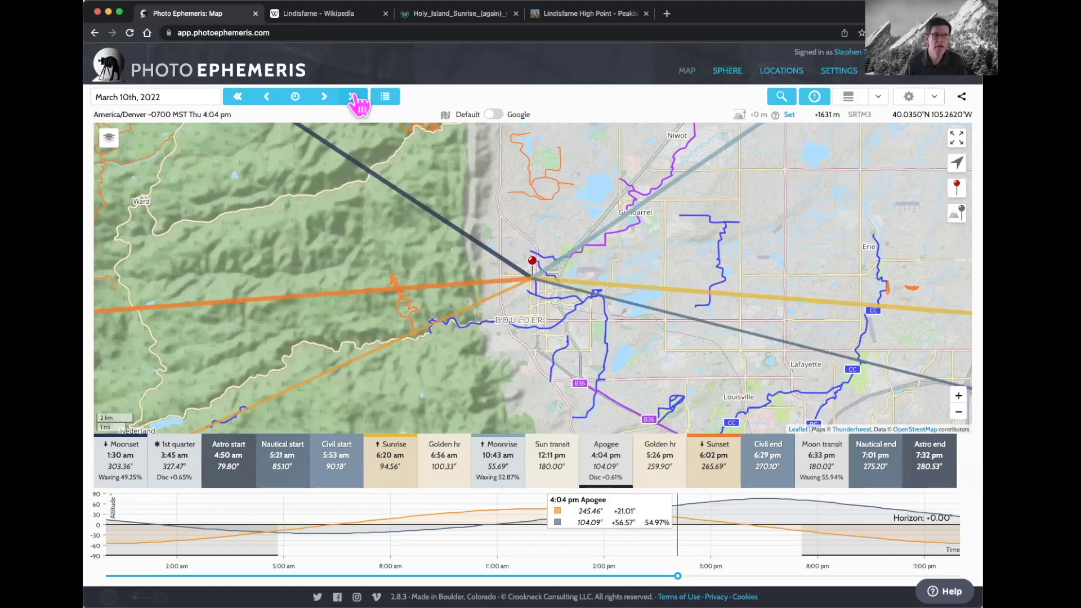
{"action": "left_click", "coordinate": [355, 98]}
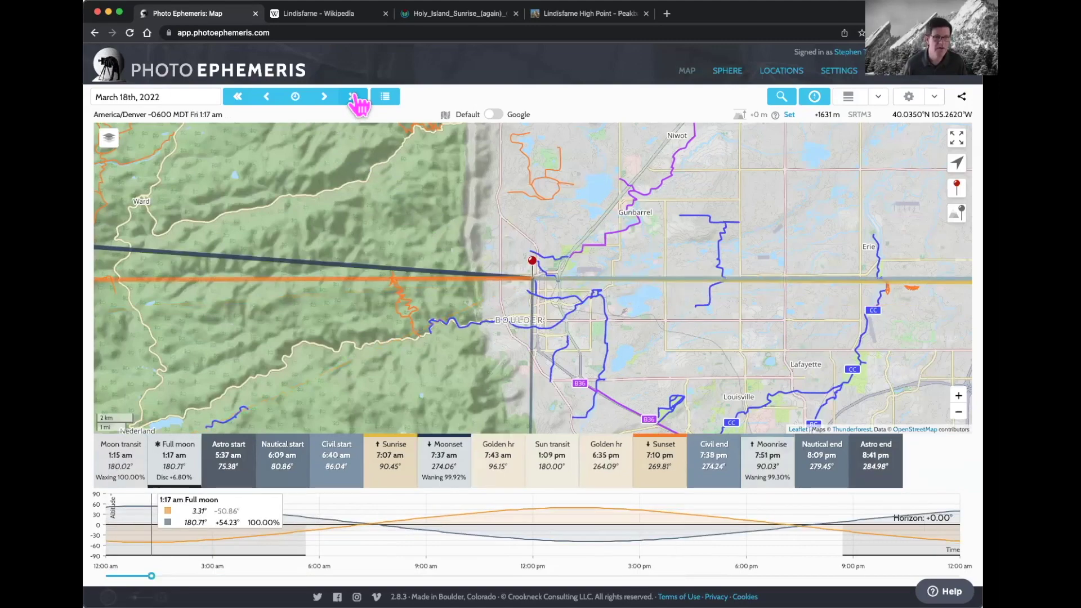
{"action": "left_click", "coordinate": [384, 98]}
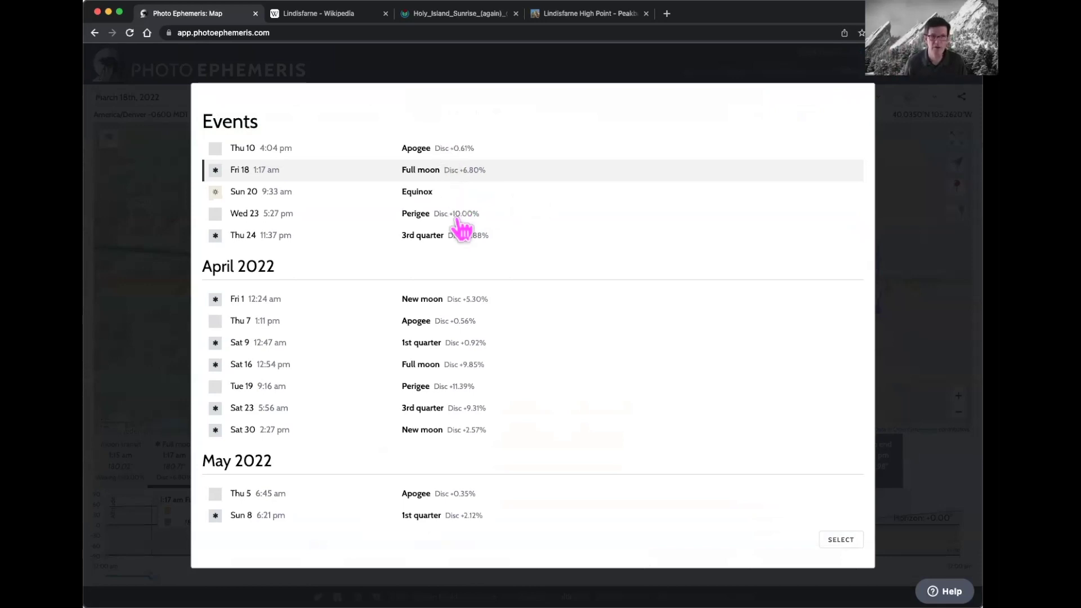
{"action": "mouse_move", "coordinate": [459, 222]}
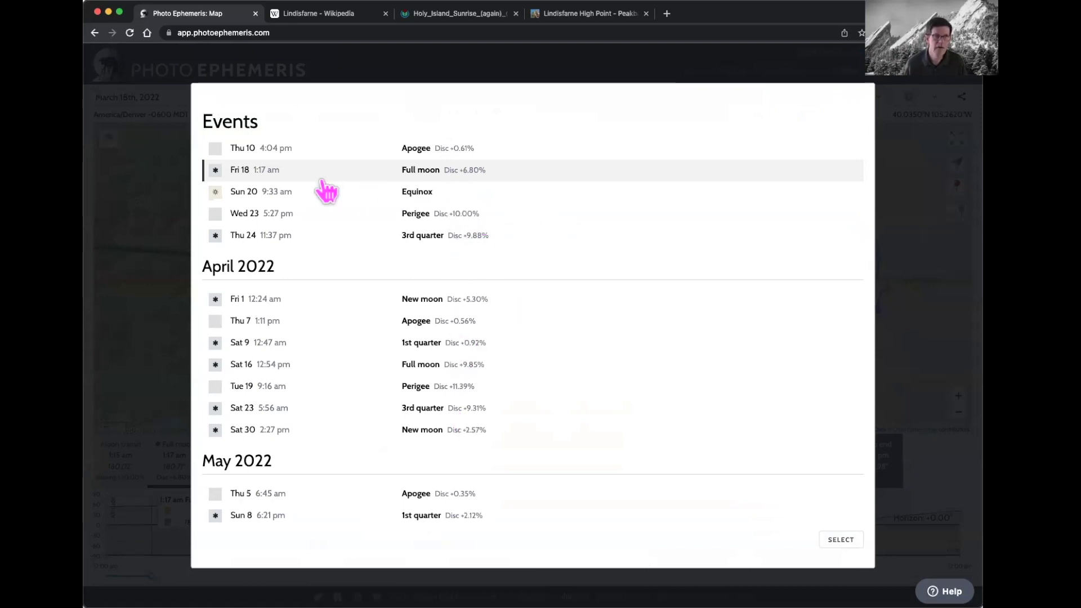
{"action": "left_click", "coordinate": [889, 323]}
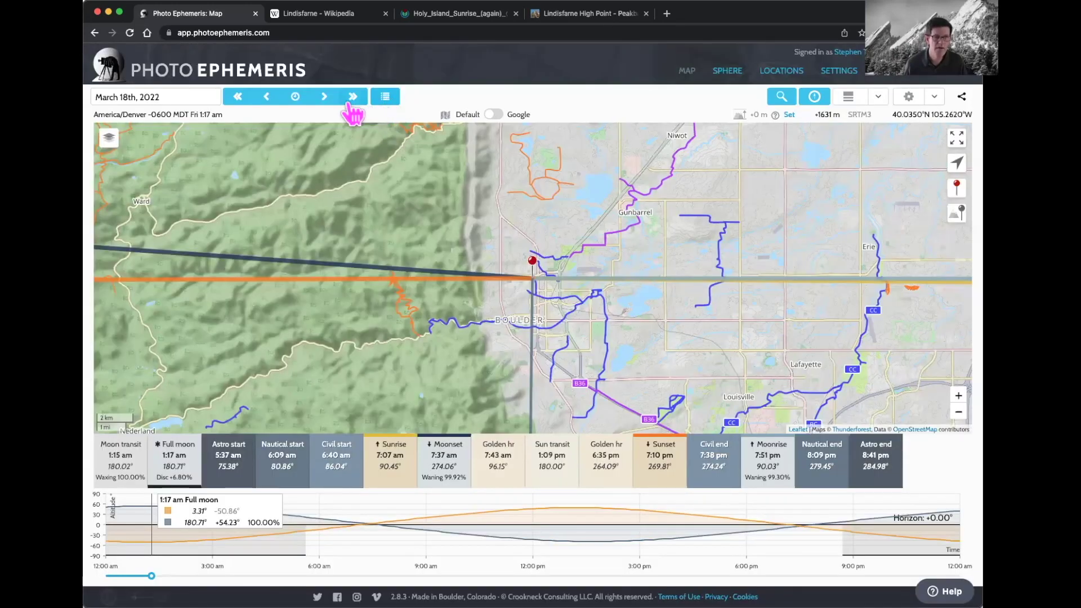
- Choose the March 2022 full moon, Fri 18 at 1:17 am, from the events list and inspect it on the timeline
{"action": "left_click", "coordinate": [385, 98]}
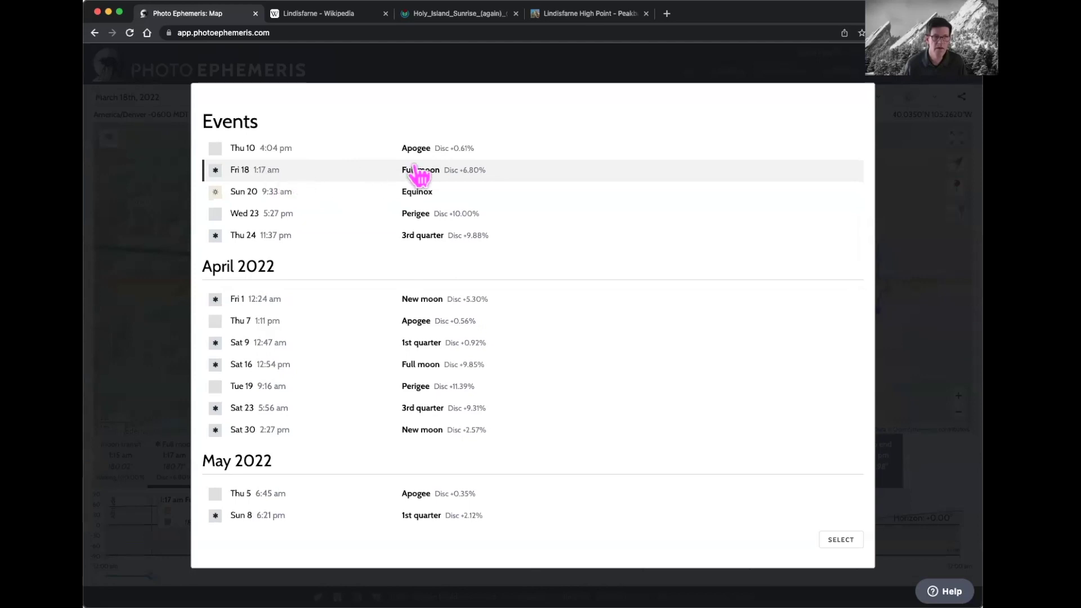
{"action": "scroll", "coordinate": [309, 183], "scroll_direction": "up", "scroll_amount": 3}
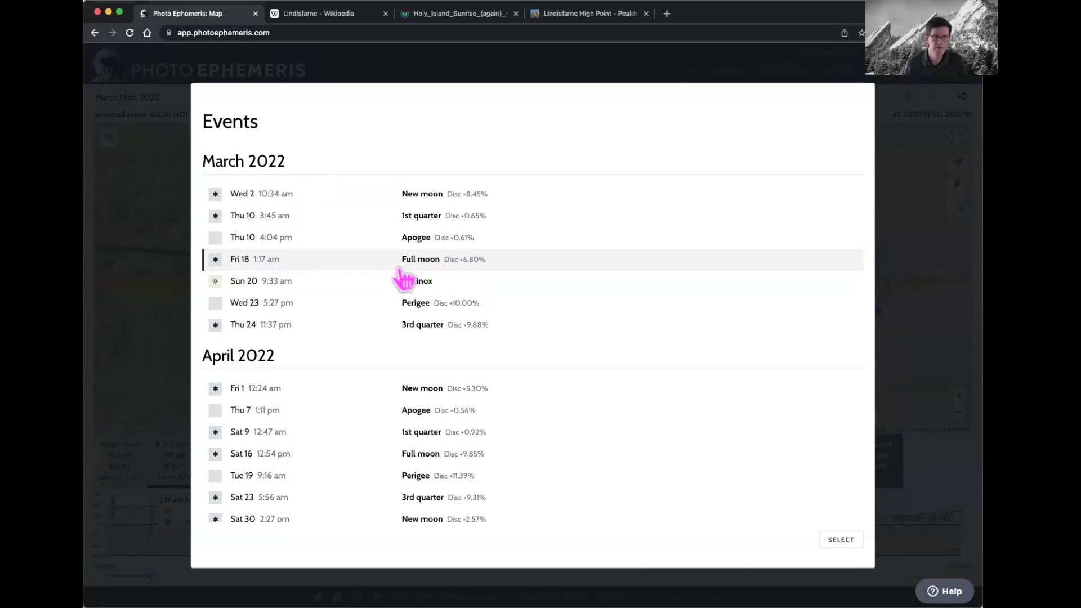
{"action": "left_click", "coordinate": [426, 268]}
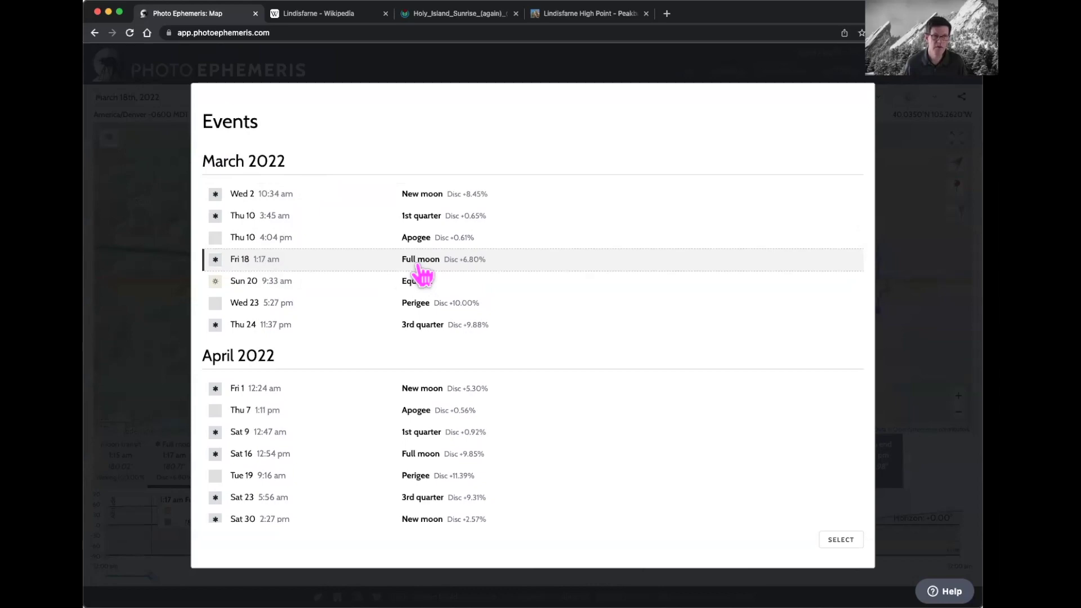
{"action": "left_click", "coordinate": [839, 539]}
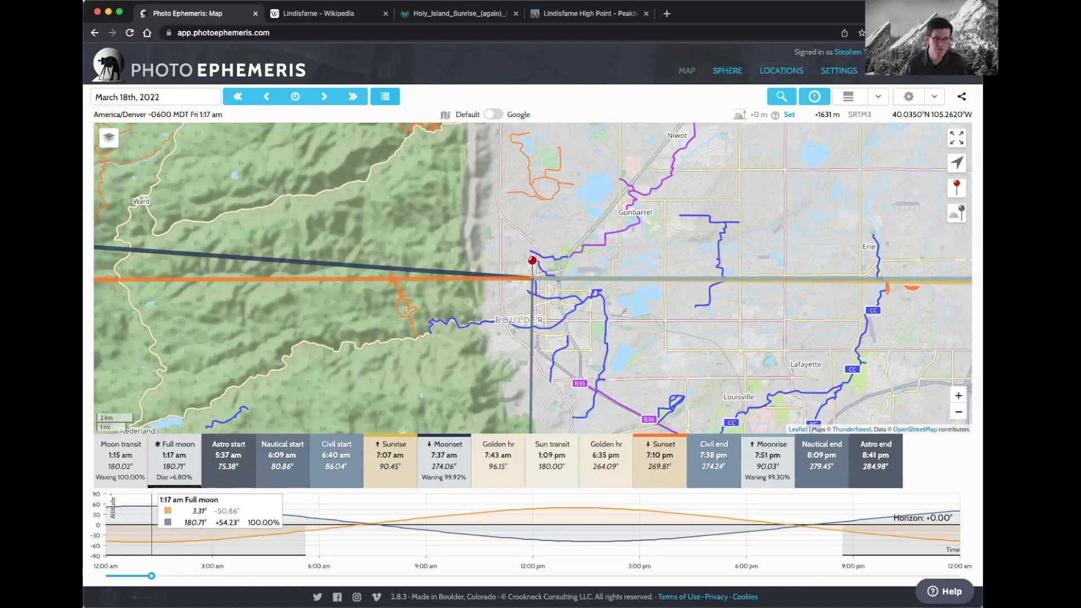
{"action": "mouse_move", "coordinate": [151, 575]}
{"action": "left_mouse_down"}
{"action": "mouse_move", "coordinate": [169, 575]}
{"action": "mouse_move", "coordinate": [151, 575]}
{"action": "left_mouse_up"}
{"action": "left_click", "coordinate": [178, 470]}
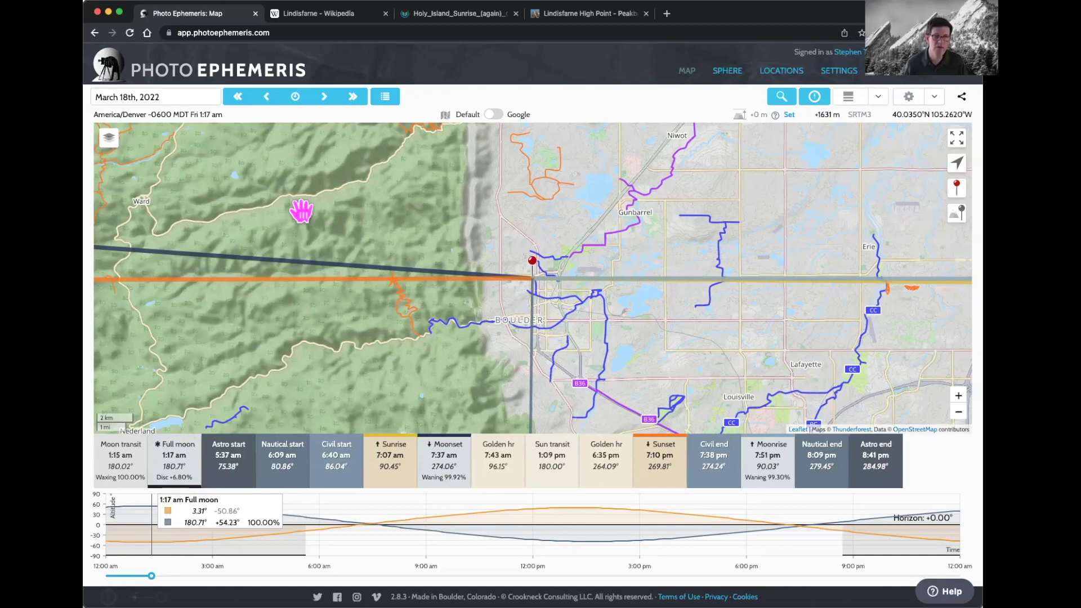
- Examine the moon's disc size relative to the smallest moon for the March 2022 full moon and perigee in the events list
{"action": "left_click", "coordinate": [387, 97]}
{"action": "scroll", "coordinate": [392, 172], "scroll_direction": "down", "scroll_amount": 5}
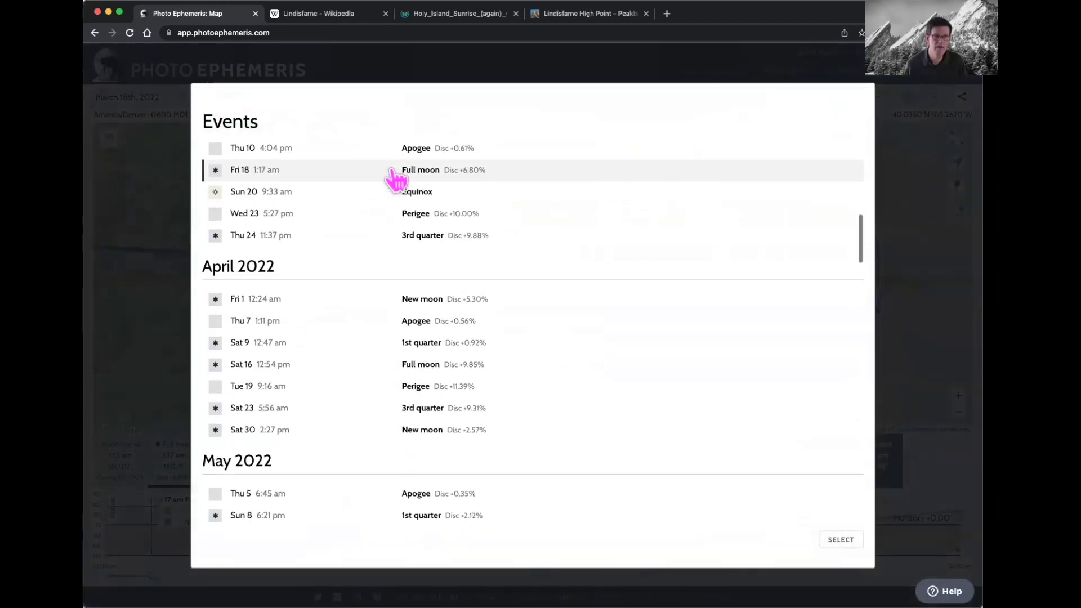
{"action": "scroll", "coordinate": [390, 194], "scroll_direction": "up", "scroll_amount": 1}
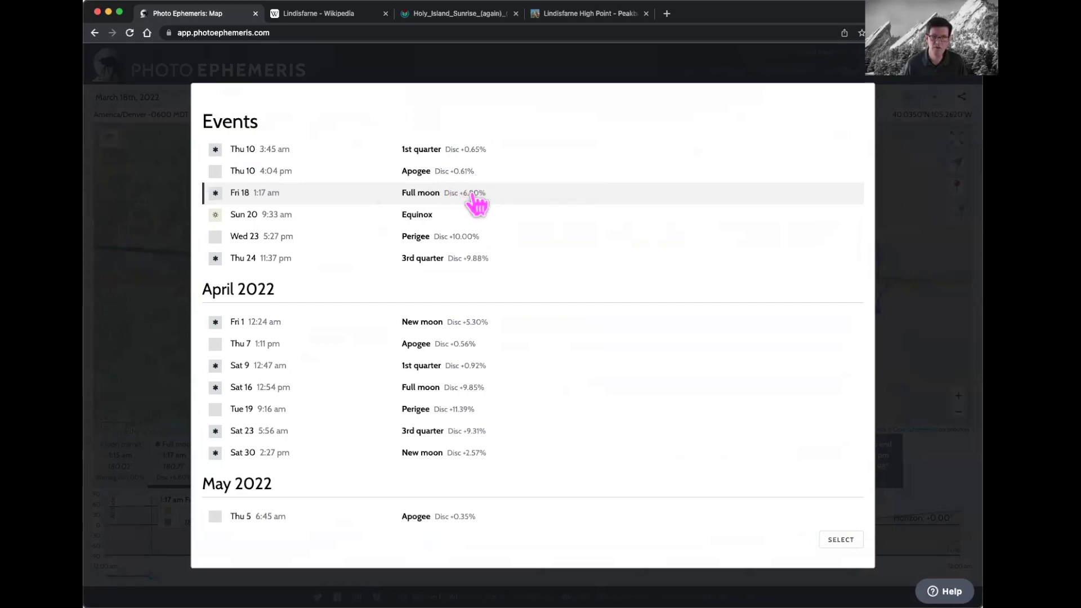
{"action": "mouse_move", "coordinate": [473, 193]}
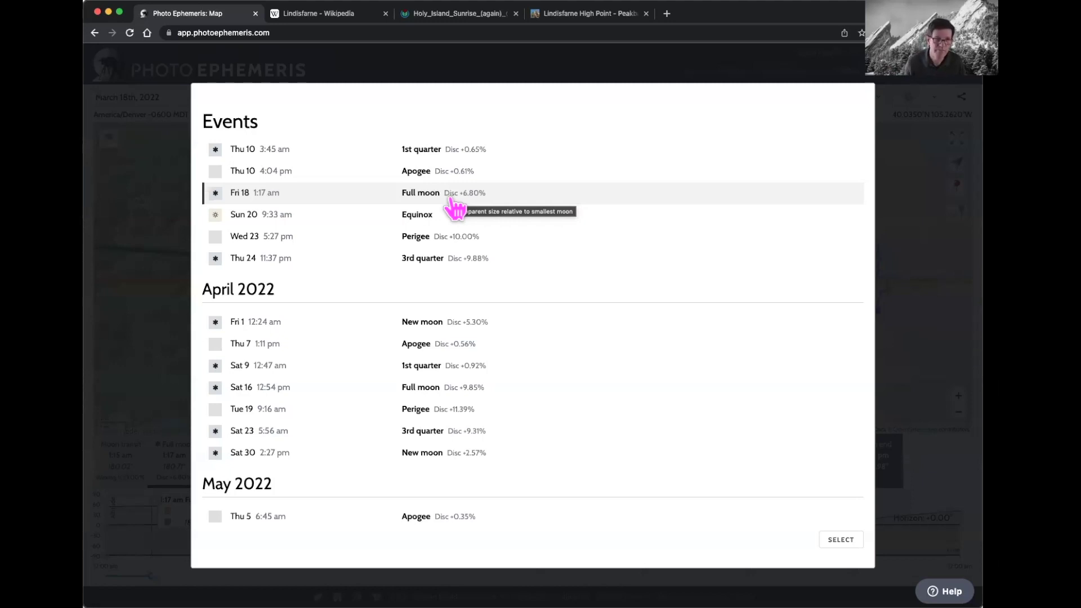
{"action": "scroll", "coordinate": [456, 208], "scroll_direction": "up", "scroll_amount": 1}
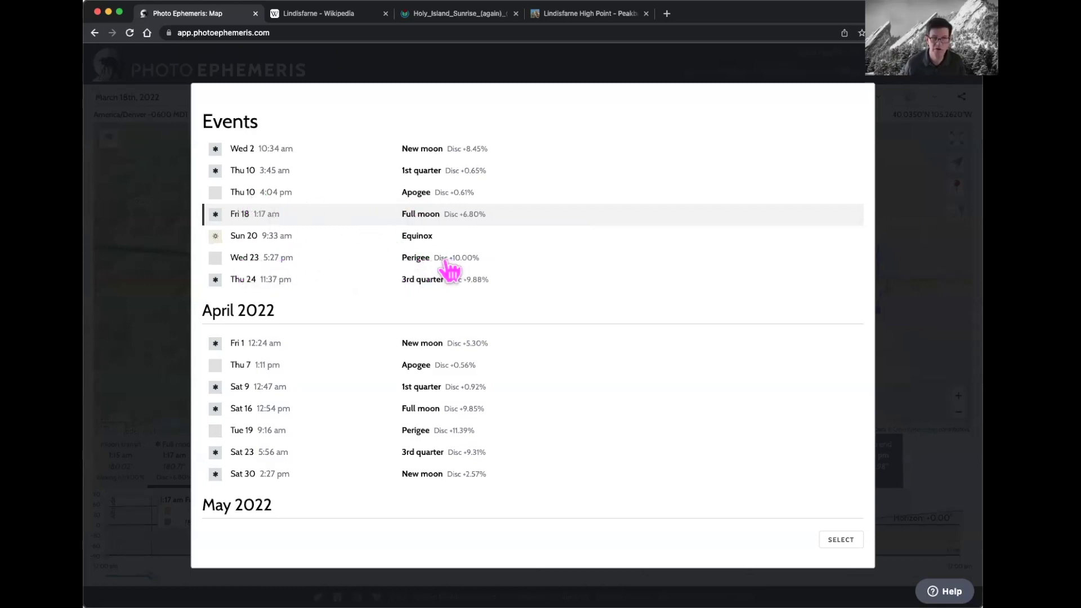
{"action": "mouse_move", "coordinate": [461, 263]}
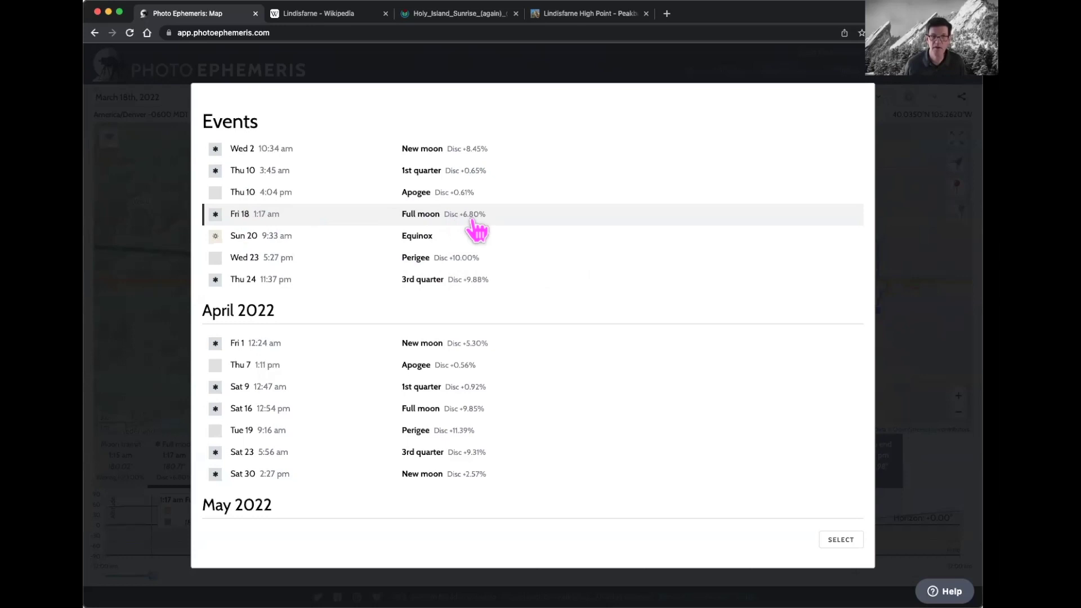
{"action": "mouse_move", "coordinate": [476, 228]}
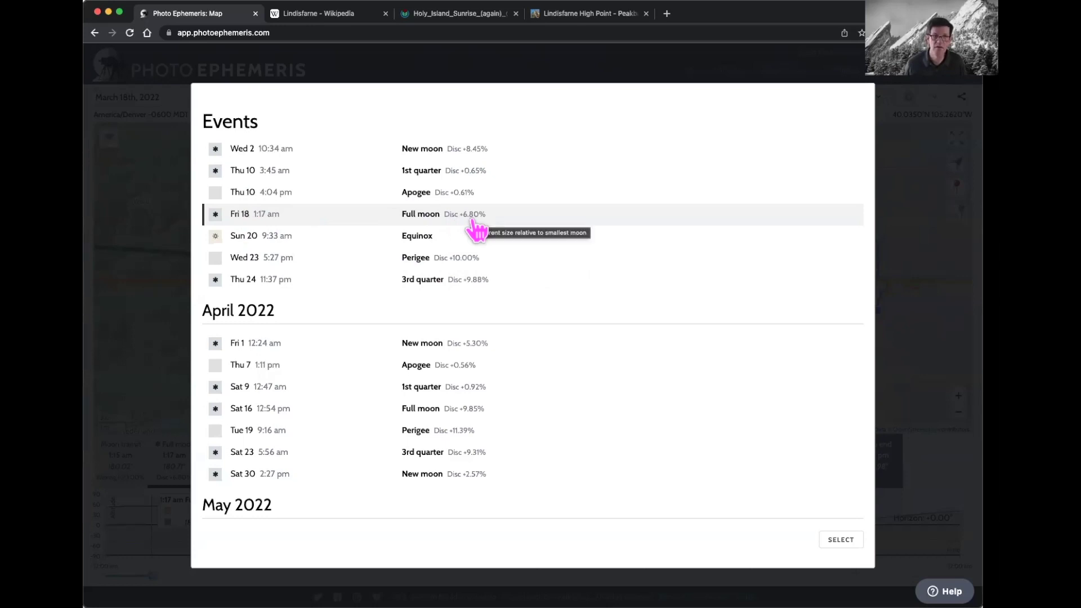
{"action": "mouse_move", "coordinate": [451, 197]}
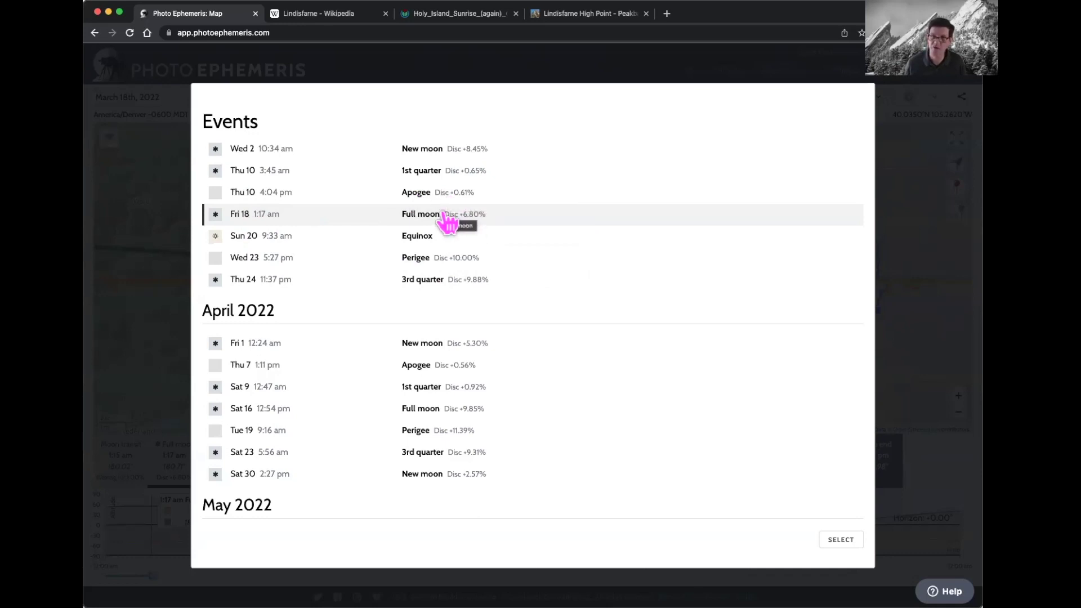
- Examine the May to July 2022 events, comparing the apparent disc sizes of the full moons
{"action": "scroll", "coordinate": [513, 324], "scroll_direction": "down", "scroll_amount": 2}
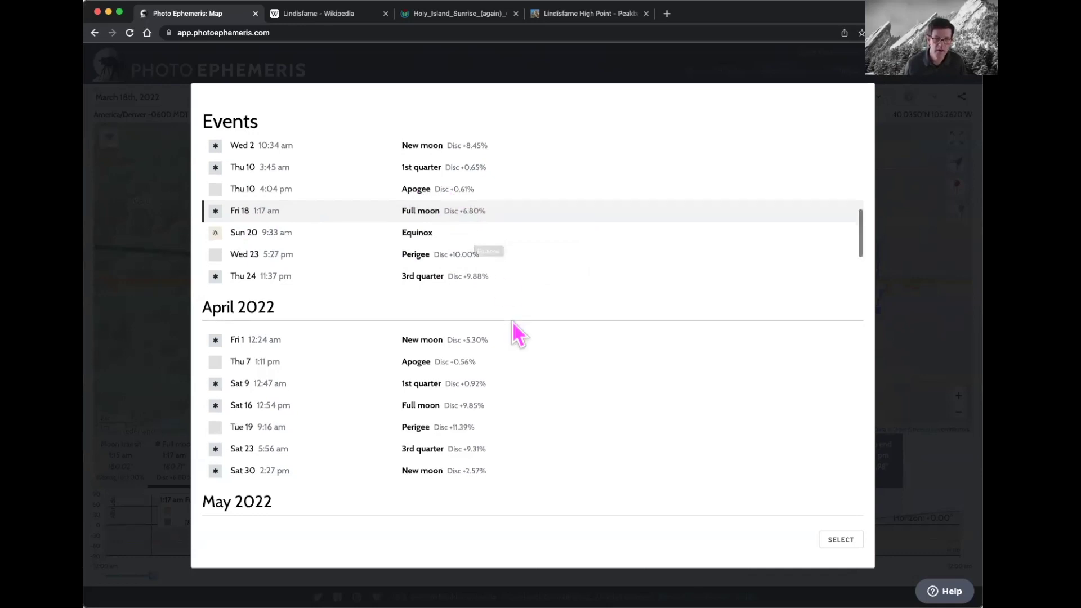
{"action": "scroll", "coordinate": [512, 322], "scroll_direction": "down", "scroll_amount": 5}
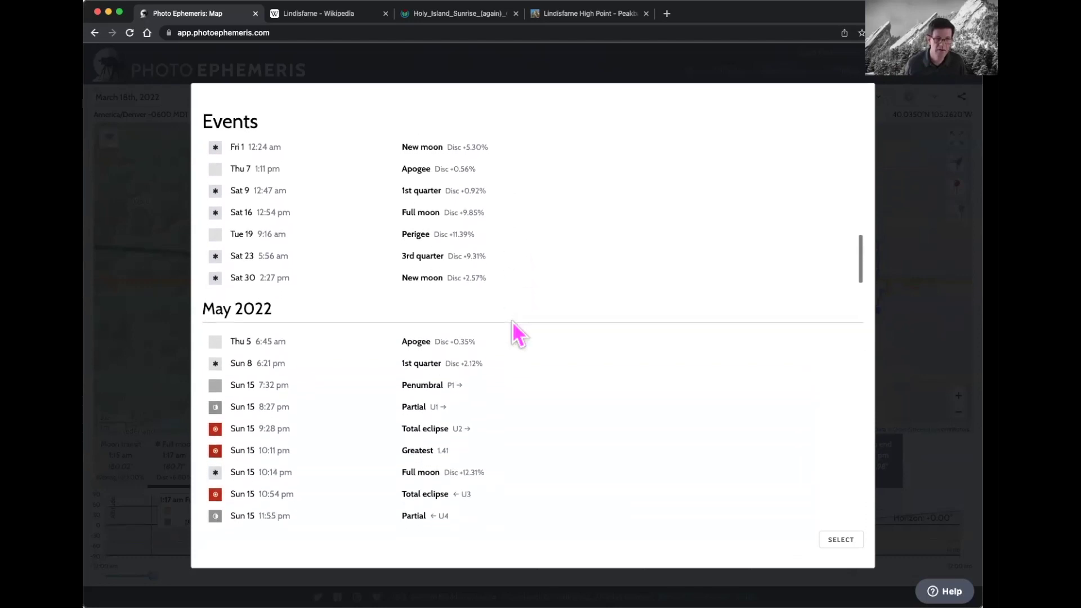
{"action": "scroll", "coordinate": [512, 322], "scroll_direction": "down", "scroll_amount": 1}
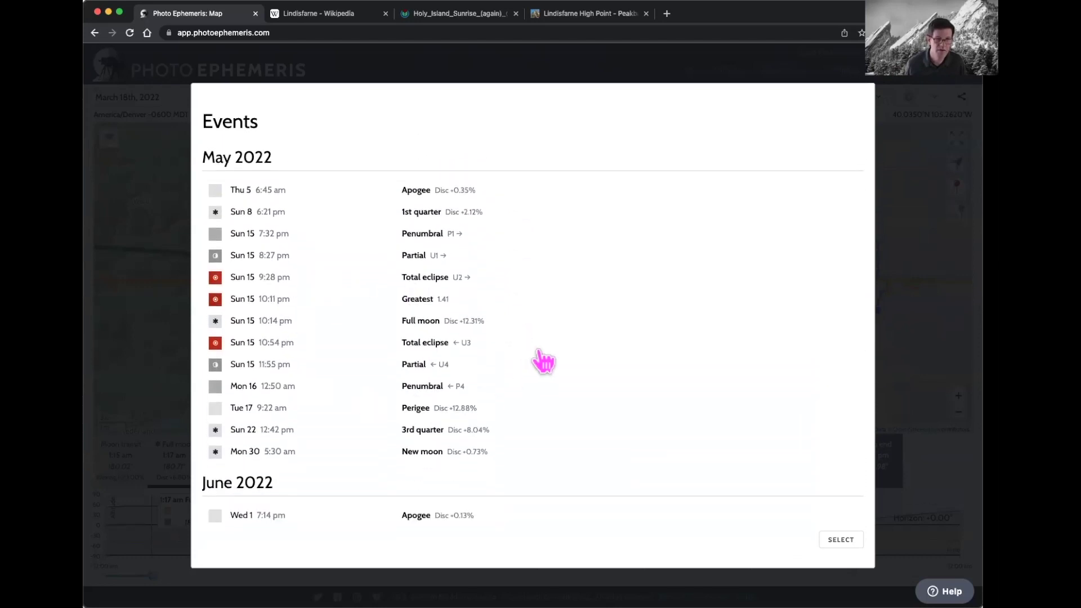
{"action": "scroll", "coordinate": [542, 361], "scroll_direction": "down", "scroll_amount": 2}
{"action": "scroll", "coordinate": [541, 361], "scroll_direction": "down", "scroll_amount": 3}
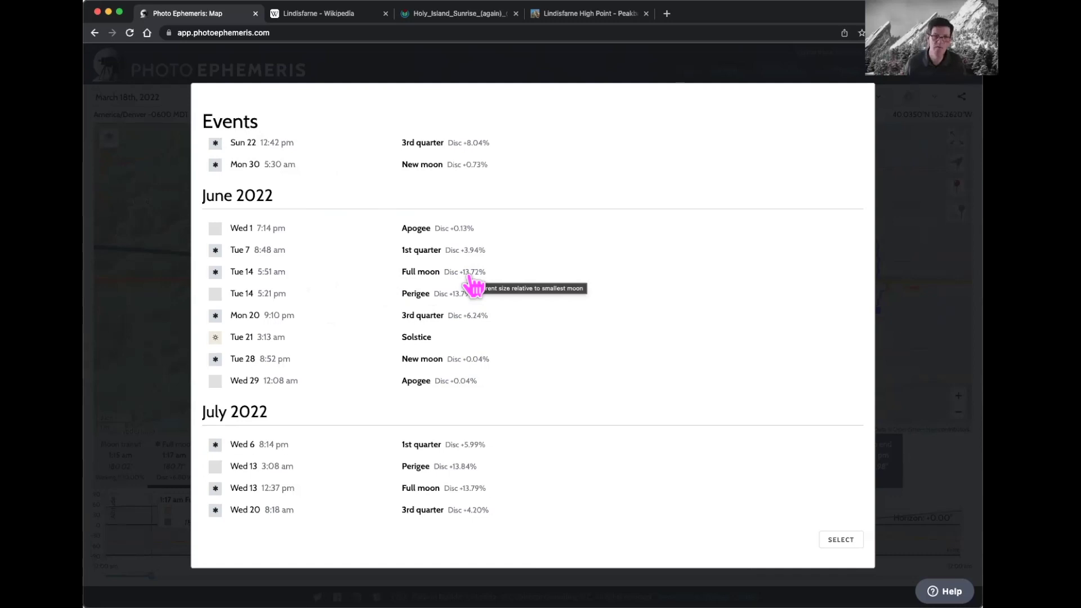
{"action": "scroll", "coordinate": [528, 309], "scroll_direction": "down", "scroll_amount": 2}
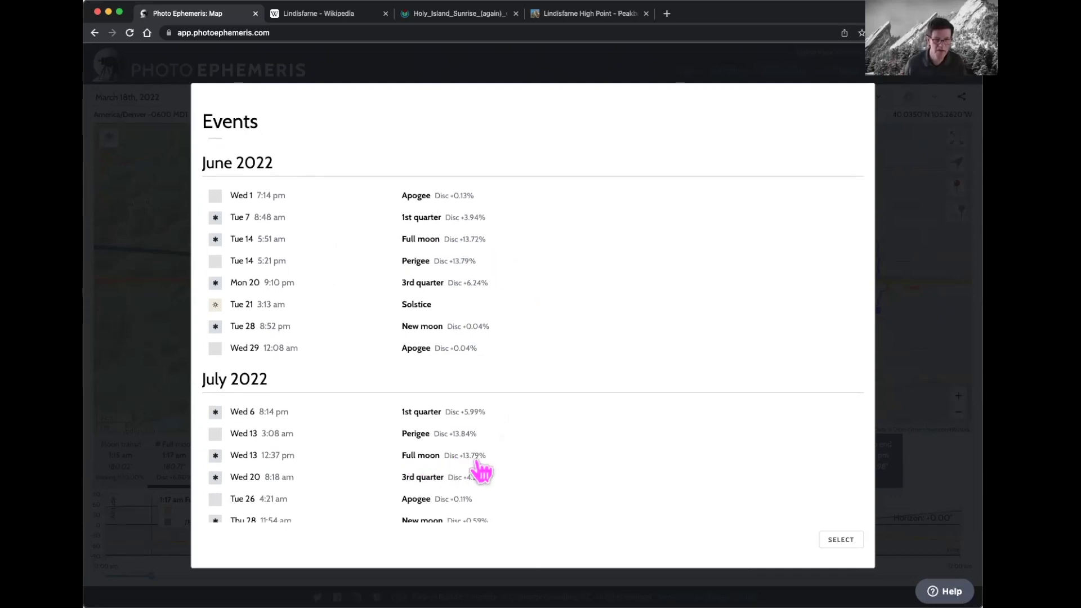
{"action": "mouse_move", "coordinate": [481, 473]}
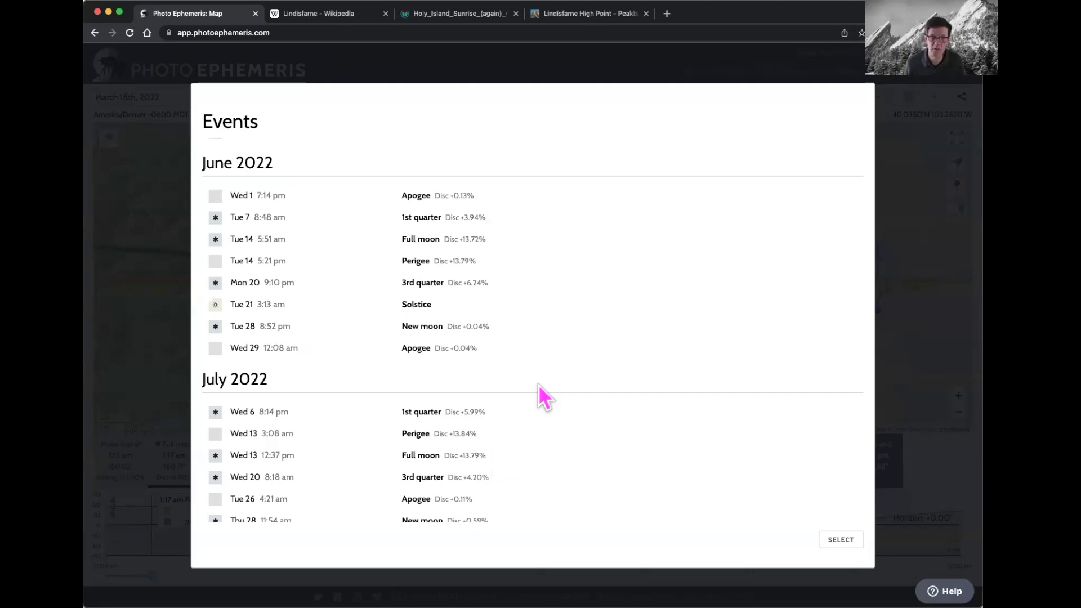
- Compare the disc sizes of the earlier full moons from December 2021 to February 2022, and close the events list
{"action": "scroll", "coordinate": [538, 384], "scroll_direction": "up", "scroll_amount": 3}
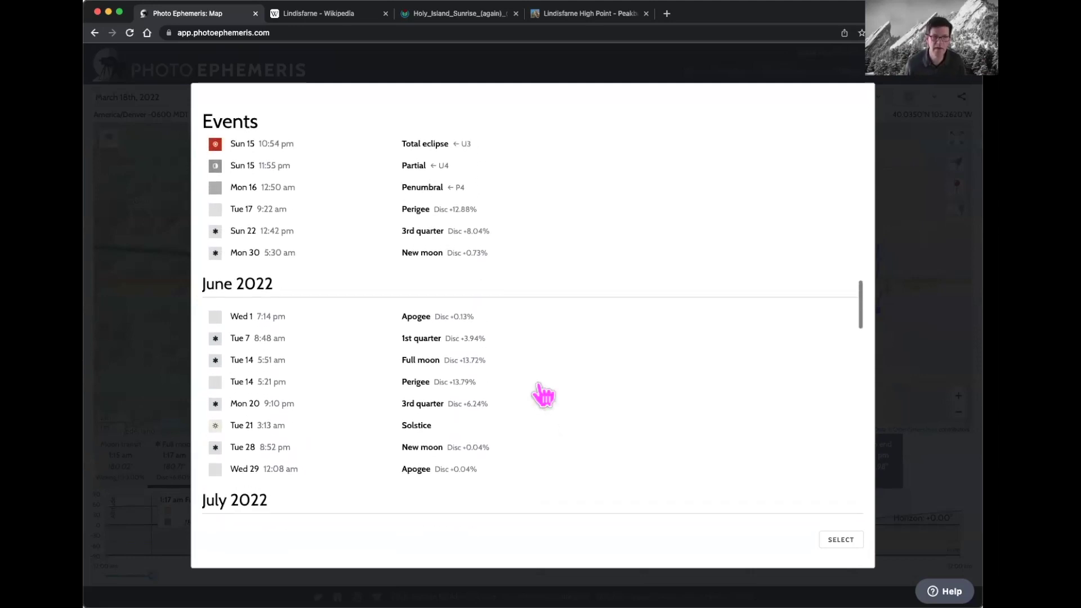
{"action": "scroll", "coordinate": [538, 384], "scroll_direction": "down", "scroll_amount": 5}
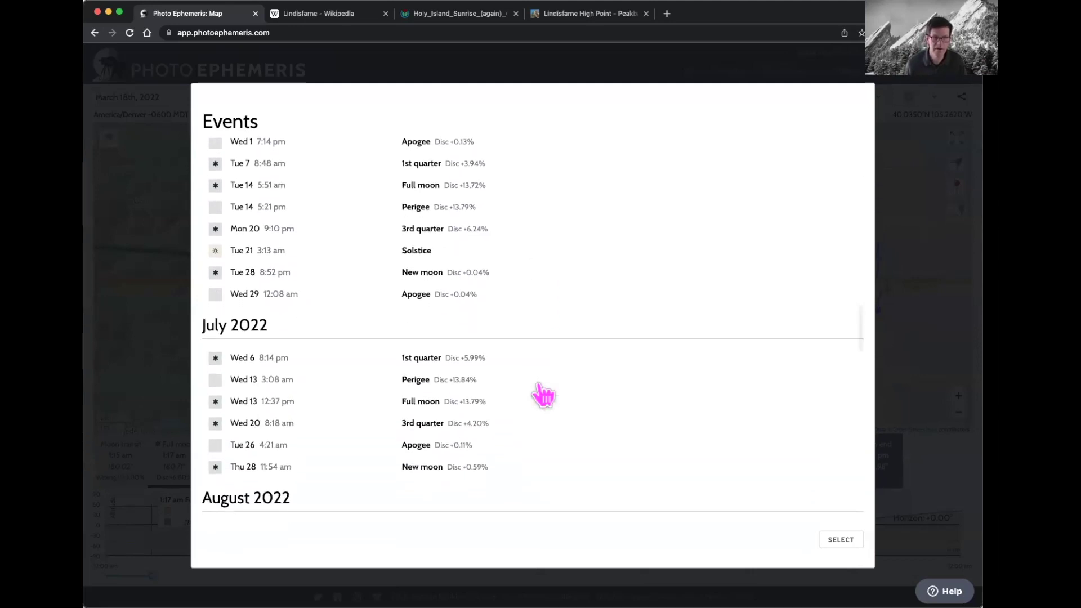
{"action": "scroll", "coordinate": [544, 396], "scroll_direction": "up", "scroll_amount": 20}
{"action": "scroll", "coordinate": [540, 394], "scroll_direction": "up", "scroll_amount": 15}
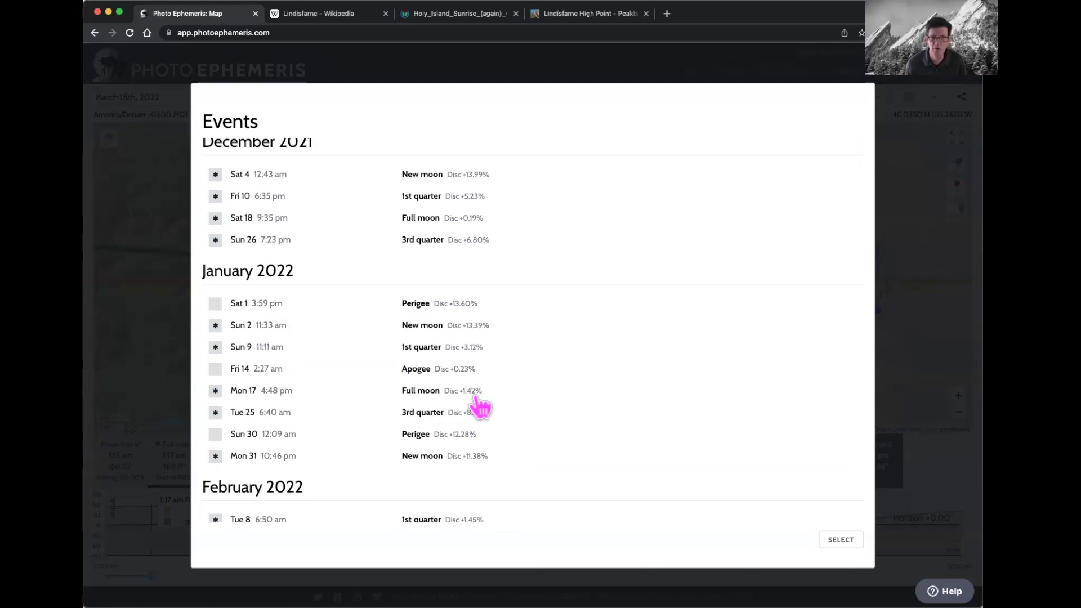
{"action": "mouse_move", "coordinate": [475, 398]}
{"action": "scroll", "coordinate": [480, 404], "scroll_direction": "down", "scroll_amount": 5}
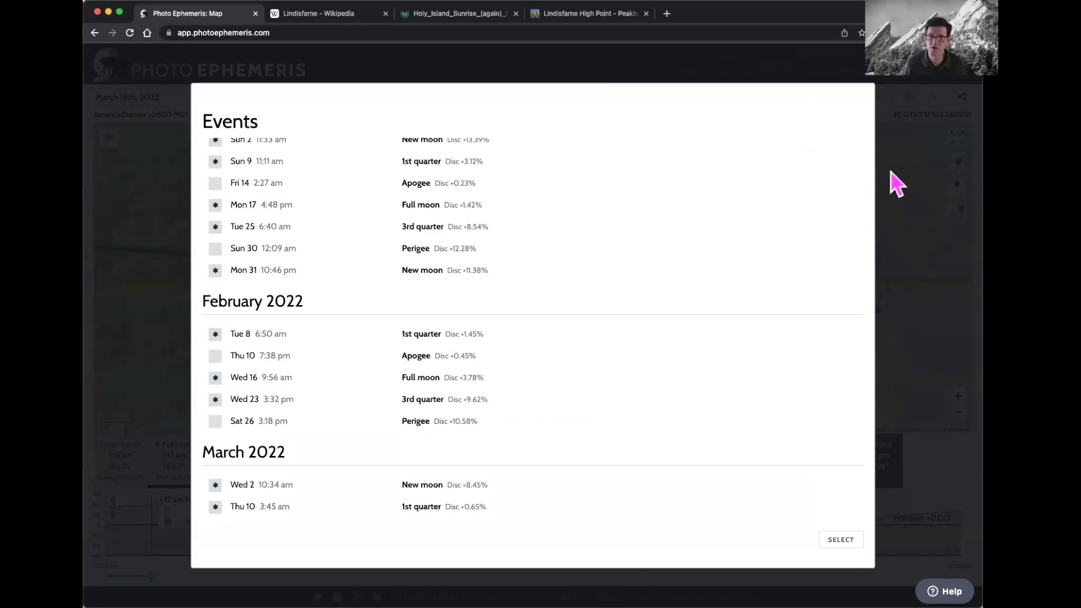
{"action": "left_click", "coordinate": [943, 217]}
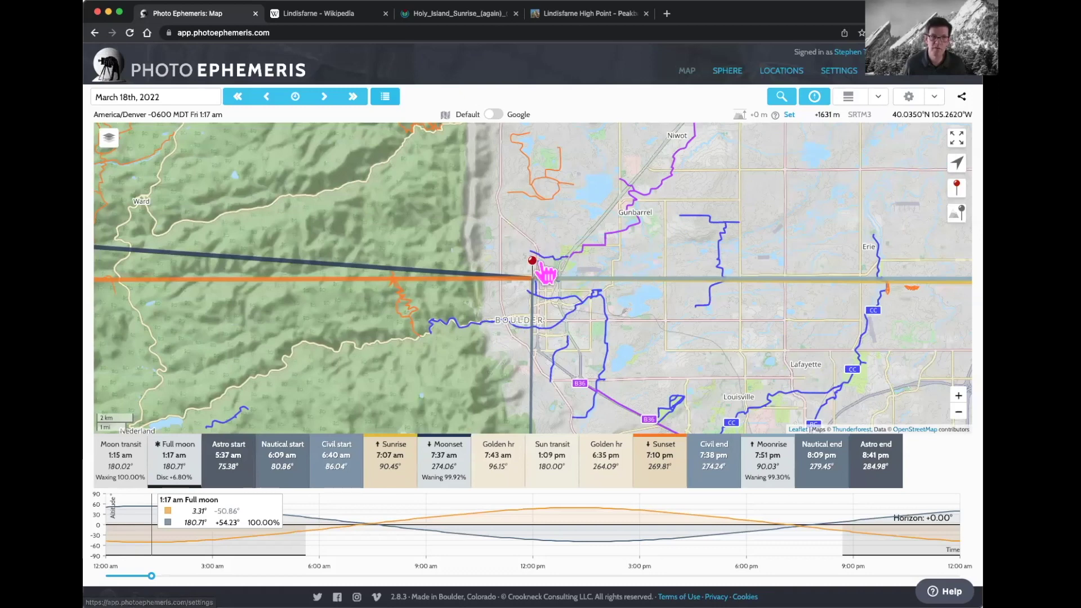
- Move the primary pin northeast of Boulder to about 40.0762°N 105.2212°W, just northwest of Gunbarrel
{"action": "left_click_drag", "start_coordinate": [537, 276], "coordinate": [598, 180]}
{"action": "left_click_drag", "start_coordinate": [675, 218], "coordinate": [677, 258]}
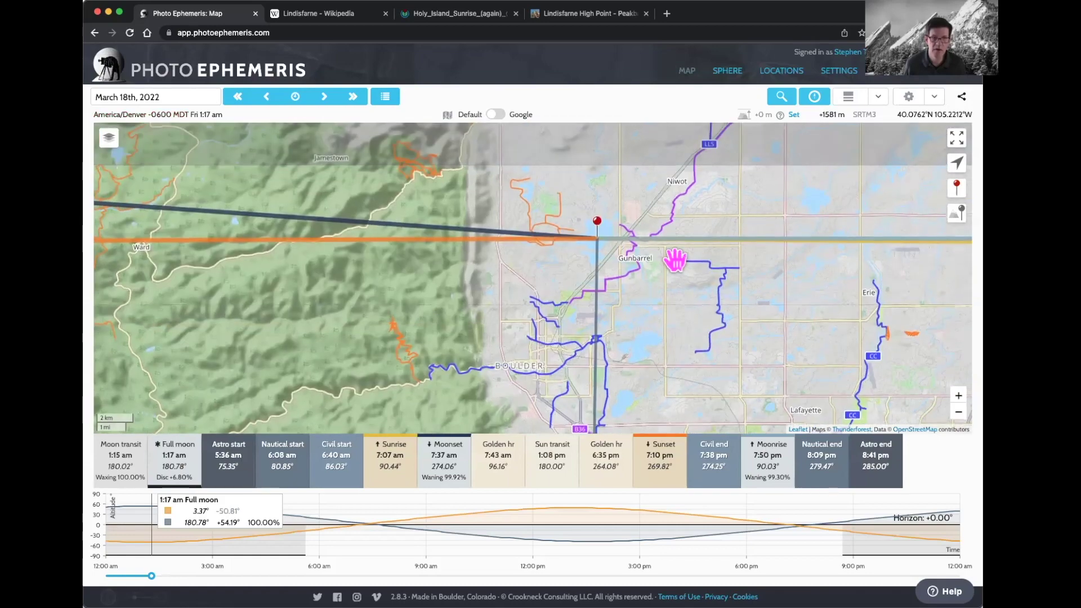
- Set the default location in the settings from the primary pin, and clear that default location again
{"action": "left_click", "coordinate": [839, 71]}
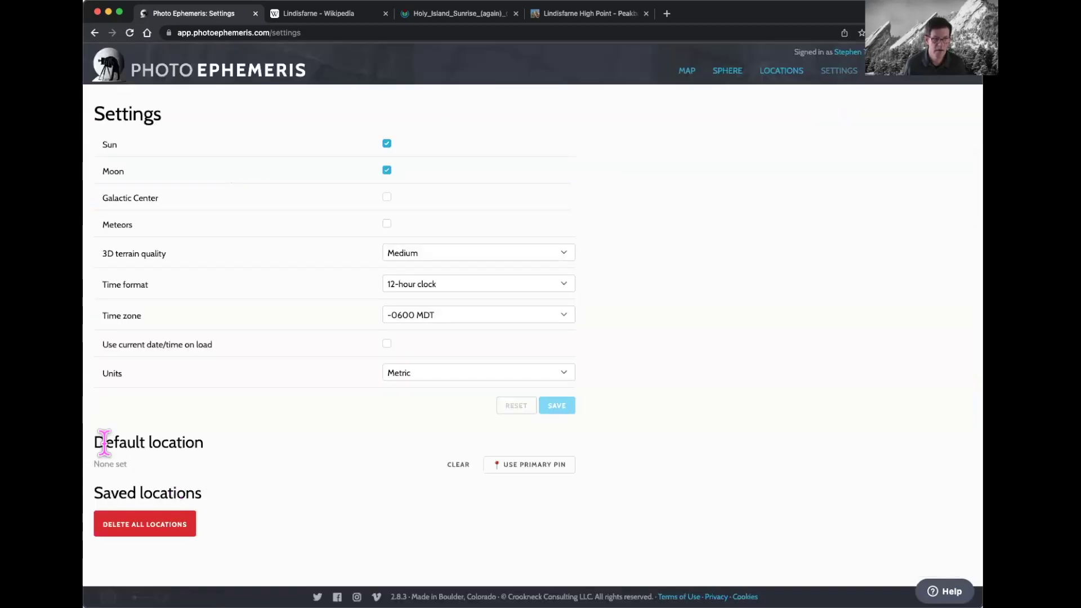
{"action": "left_click", "coordinate": [512, 470]}
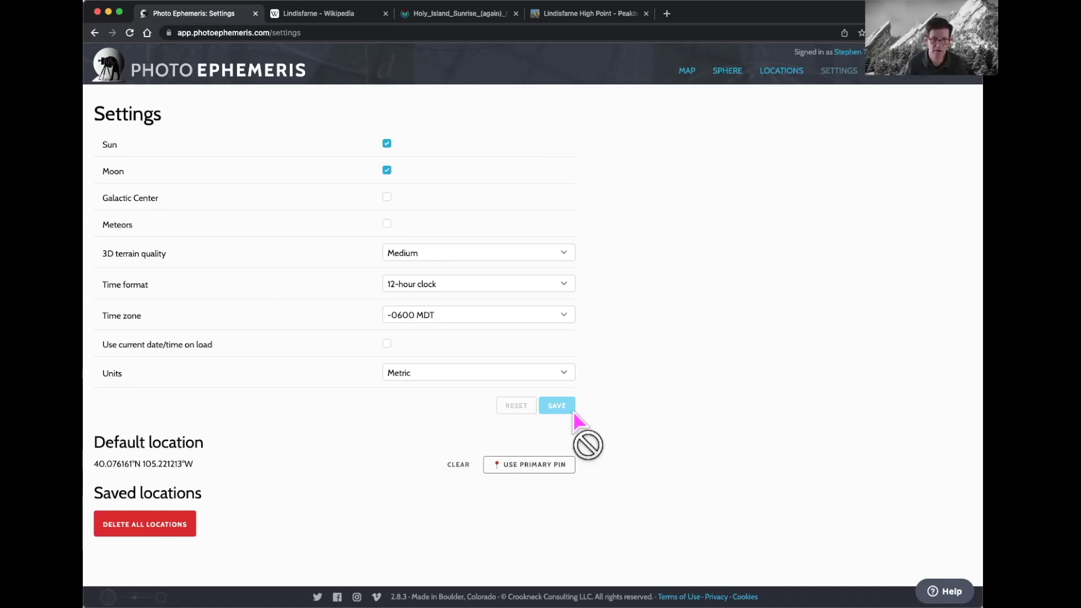
{"action": "left_click", "coordinate": [457, 465]}
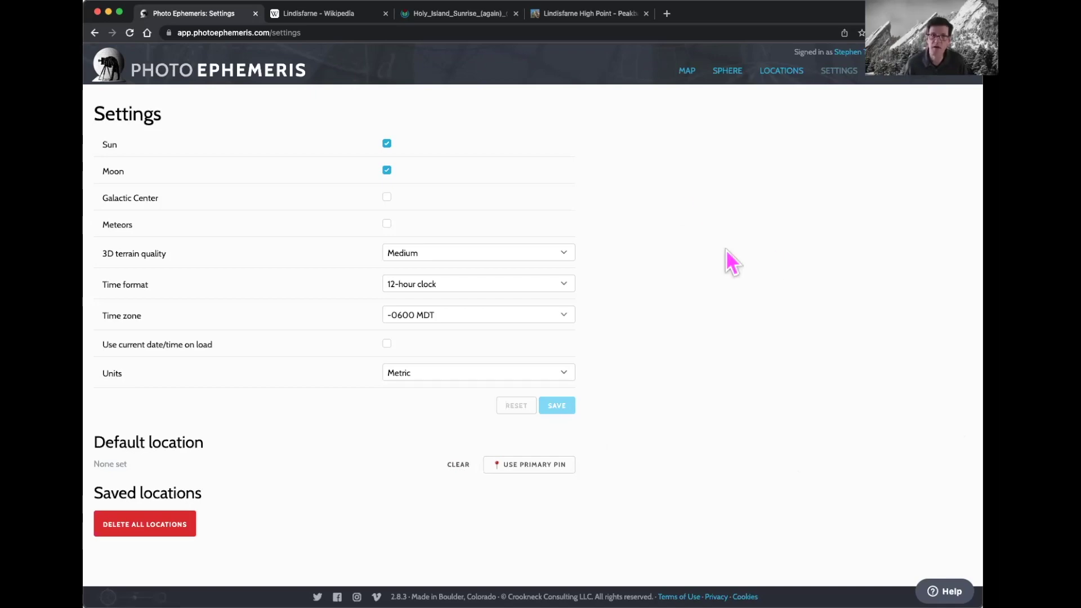
- Return to the map and move the primary pin from Boulder to central Illinois, at about 40.1583°N 89.3037°W
{"action": "left_click", "coordinate": [686, 73]}
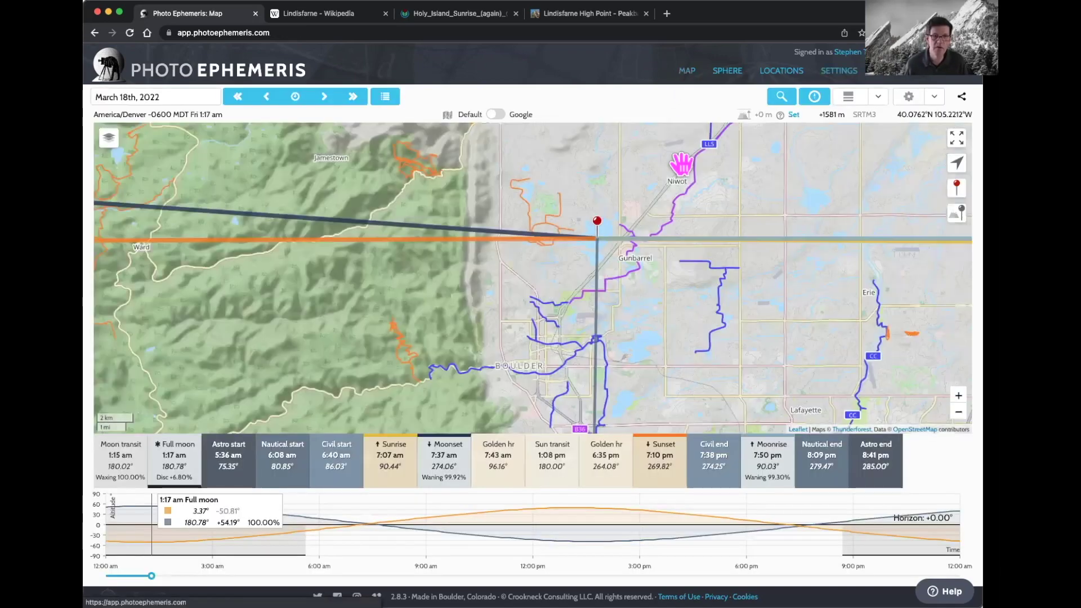
{"action": "left_click", "coordinate": [958, 412]}
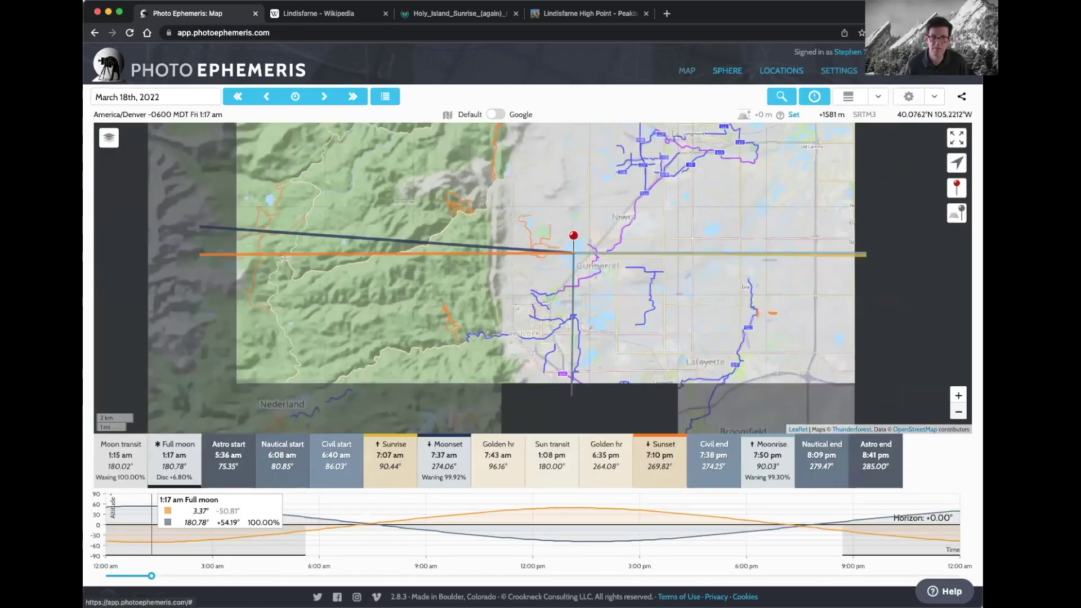
{"action": "left_click", "coordinate": [958, 412]}
{"action": "left_click", "coordinate": [958, 411]}
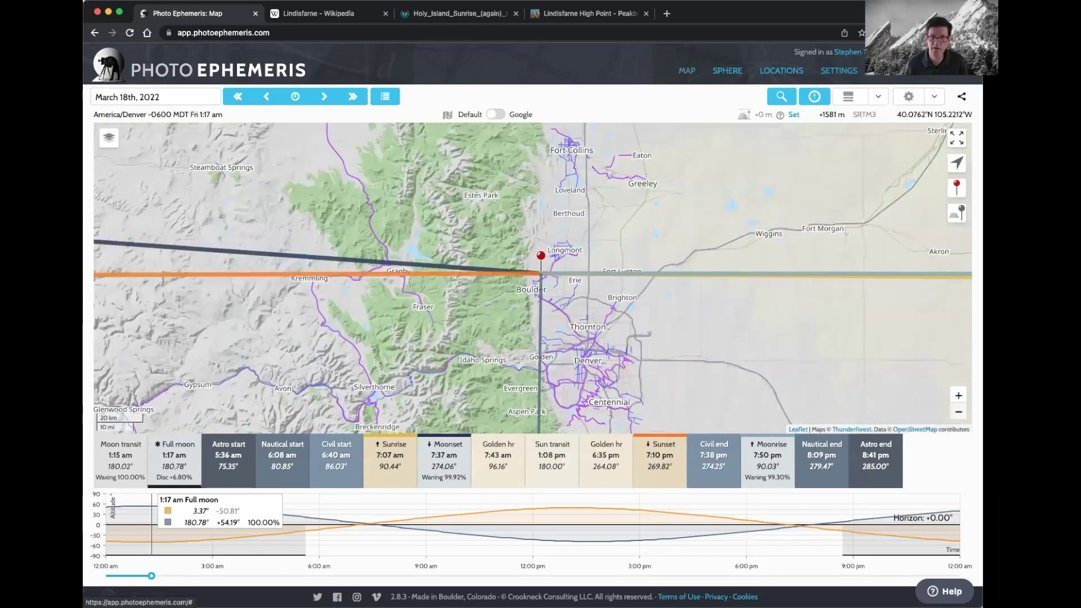
{"action": "left_click", "coordinate": [958, 412]}
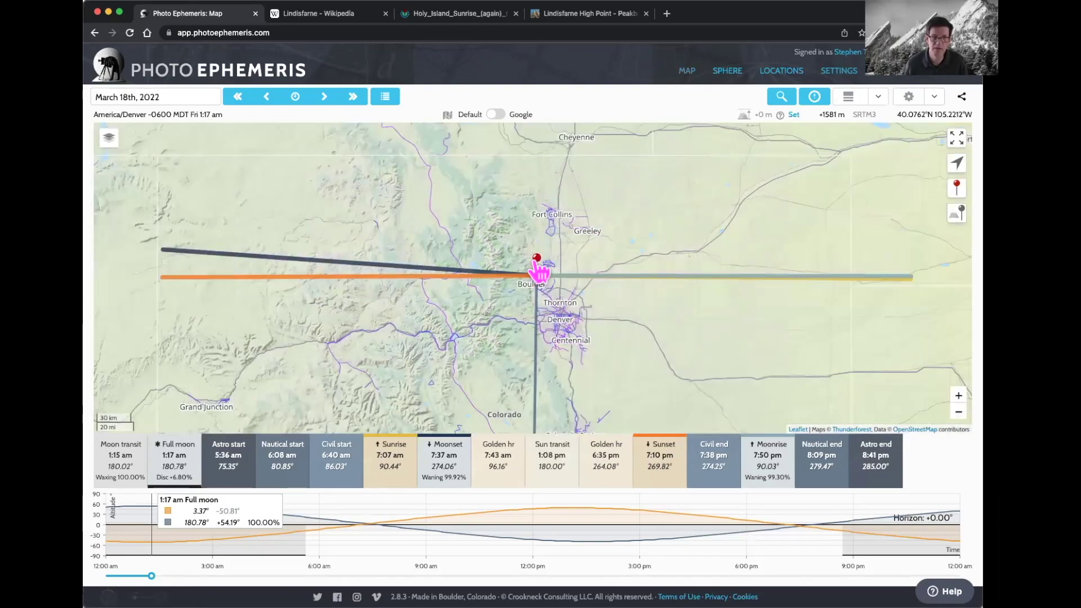
{"action": "left_click", "coordinate": [958, 412]}
{"action": "left_click", "coordinate": [958, 412]}
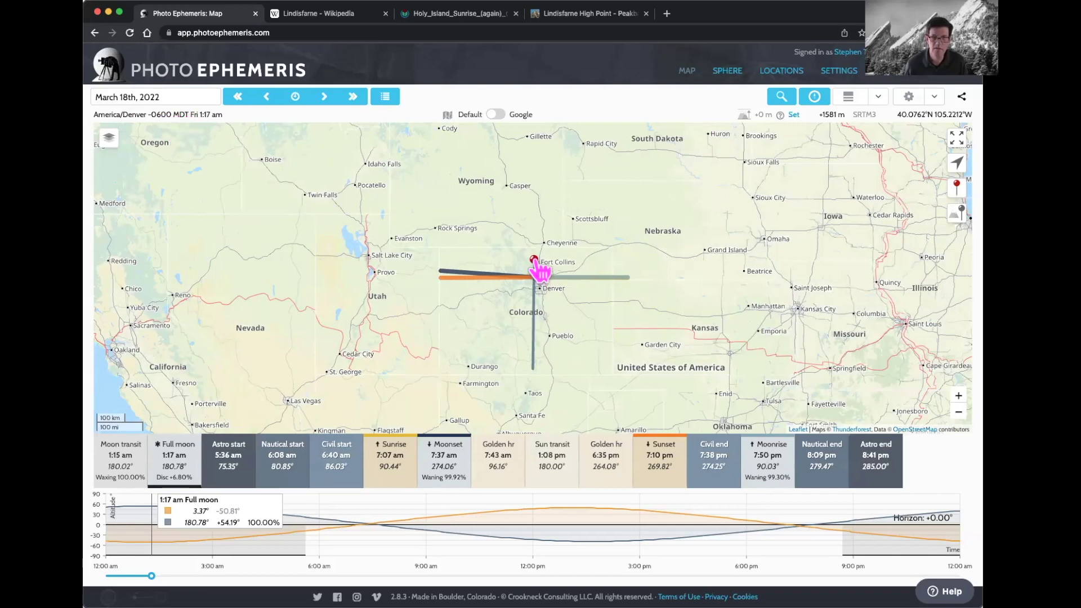
{"action": "mouse_move", "coordinate": [540, 270]}
{"action": "left_mouse_down"}
{"action": "mouse_move", "coordinate": [892, 219]}
{"action": "mouse_move", "coordinate": [929, 243]}
{"action": "mouse_move", "coordinate": [935, 268]}
{"action": "left_mouse_up"}
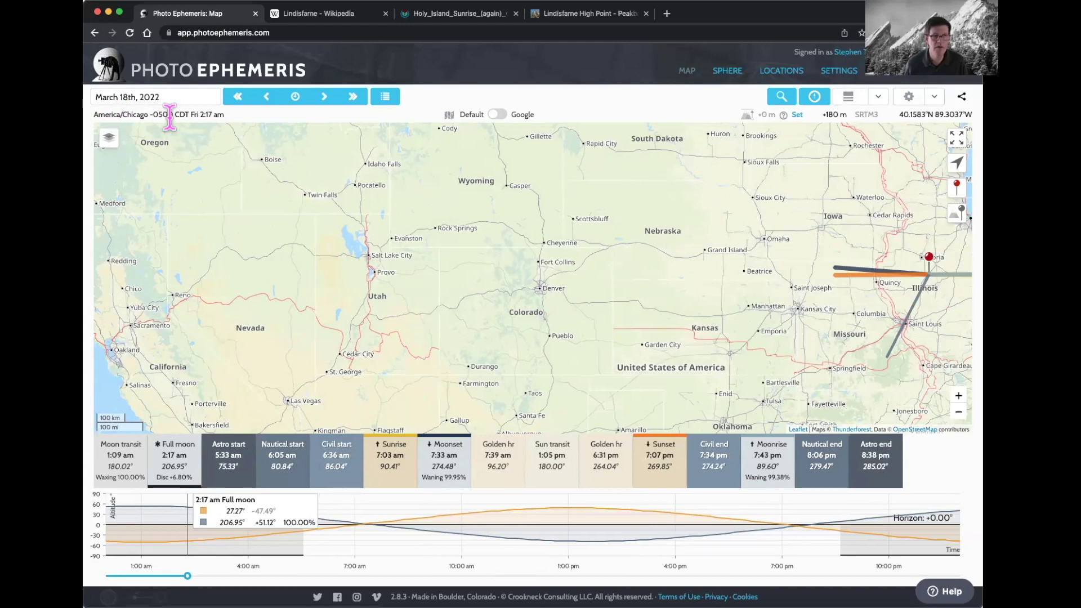
{"action": "left_click_drag", "start_coordinate": [667, 276], "coordinate": [622, 277]}
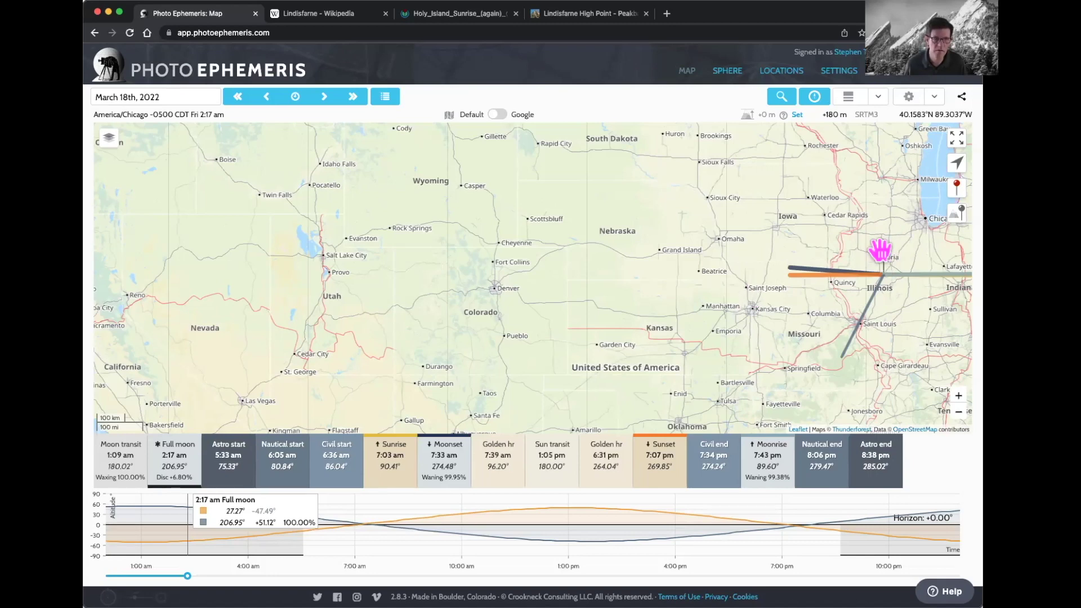
{"action": "left_click_drag", "start_coordinate": [876, 243], "coordinate": [619, 258]}
{"action": "left_click_drag", "start_coordinate": [724, 237], "coordinate": [796, 225]}
{"action": "left_click_drag", "start_coordinate": [563, 259], "coordinate": [651, 261]}
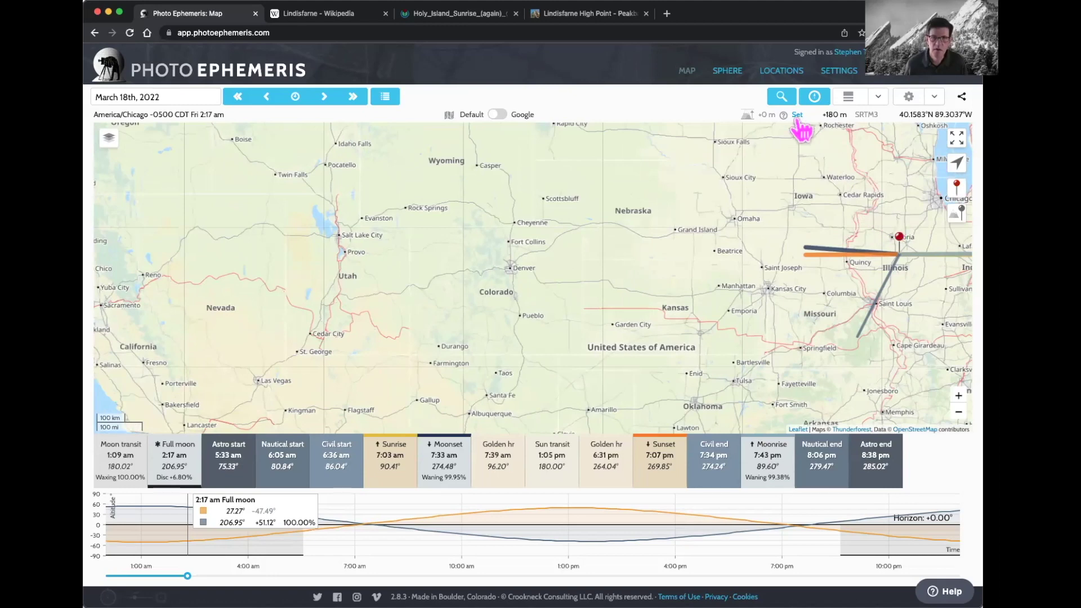
- Search for Boulder, send the primary pin to the Colorado result, and nudge it slightly north to about 40.0223°N 105.2717°W
{"action": "left_click", "coordinate": [782, 97]}
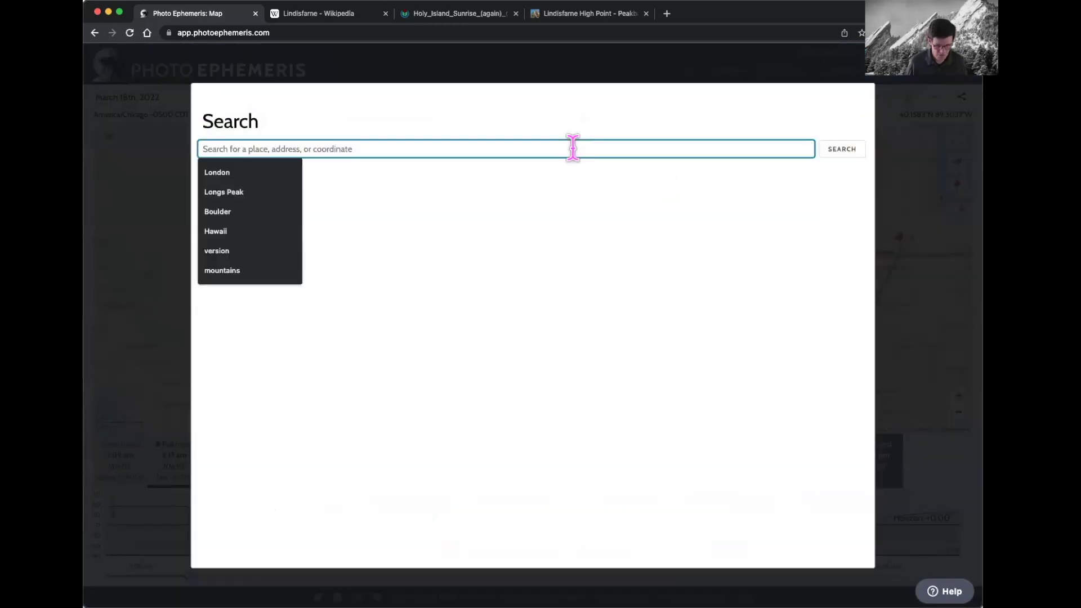
{"action": "type", "text": "Boulder"}
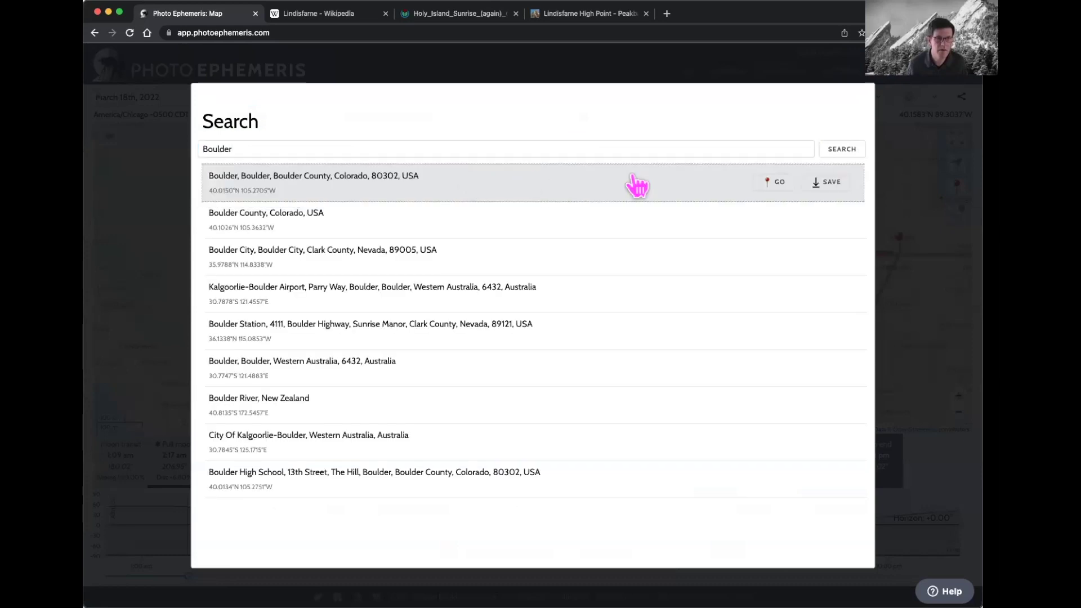
{"action": "left_click", "coordinate": [774, 183]}
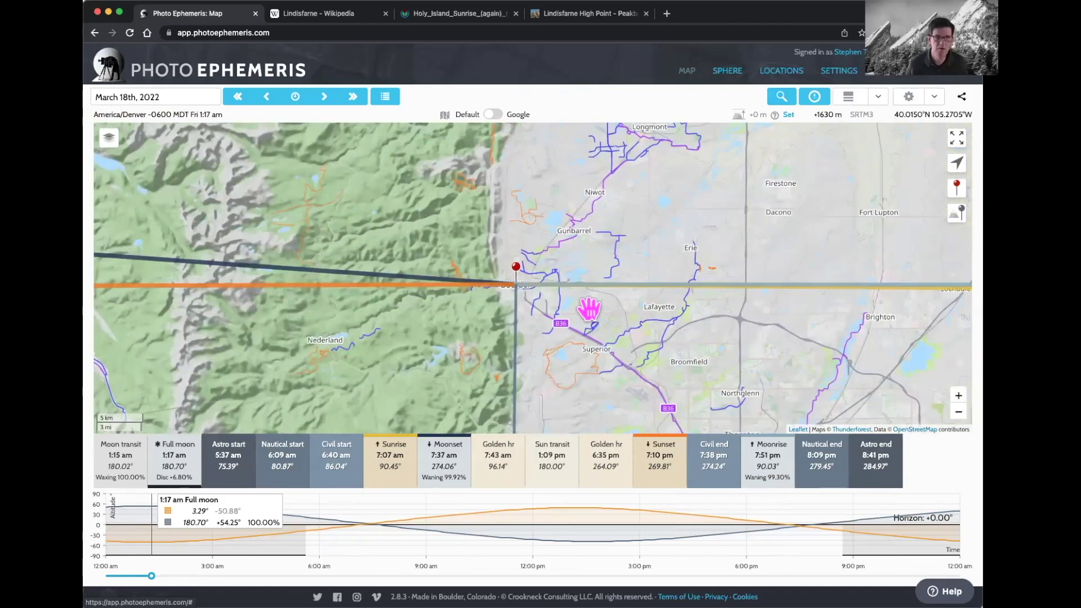
{"action": "left_click_drag", "start_coordinate": [527, 282], "coordinate": [525, 274]}
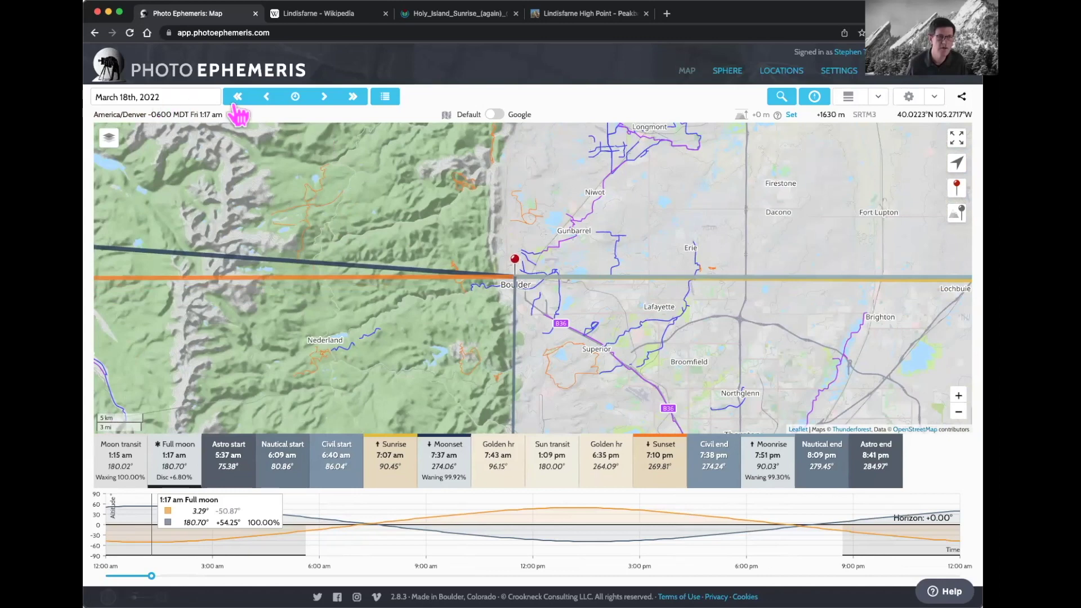
- Reset the date and time to the current moment and advance one day to March 13th, 2022
{"action": "left_click", "coordinate": [295, 97]}
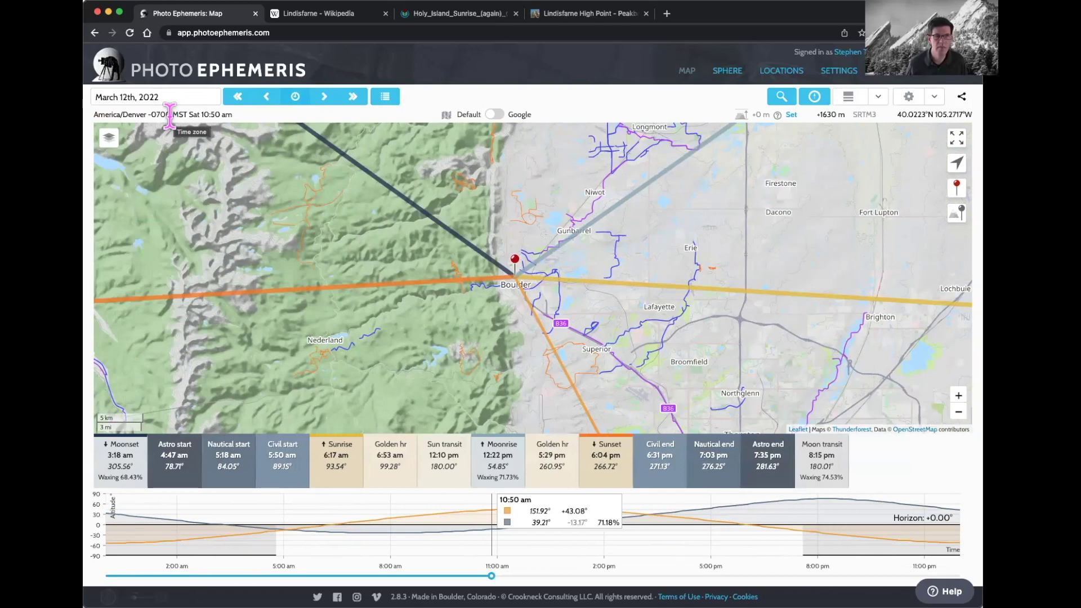
{"action": "left_click", "coordinate": [323, 97]}
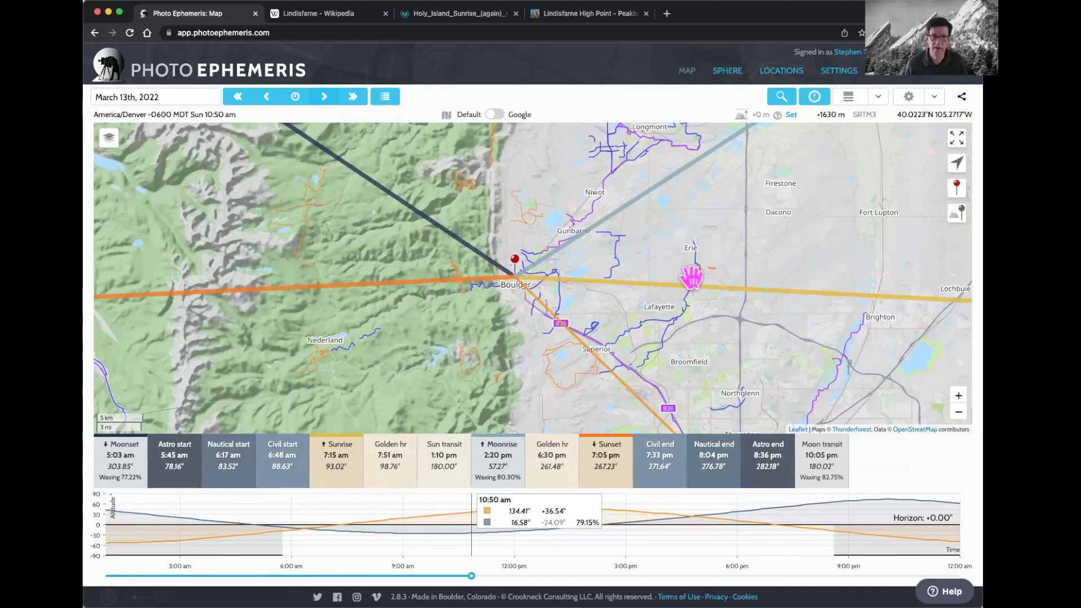
{"action": "left_click_drag", "start_coordinate": [678, 277], "coordinate": [693, 296]}
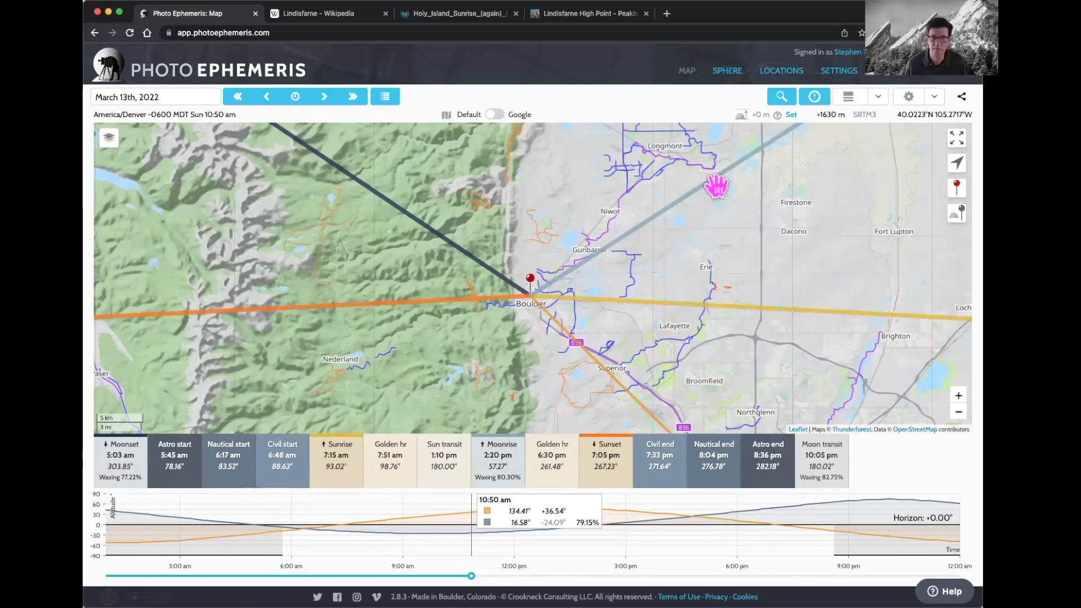
- Change the time format to Default in the settings
{"action": "left_click", "coordinate": [837, 72]}
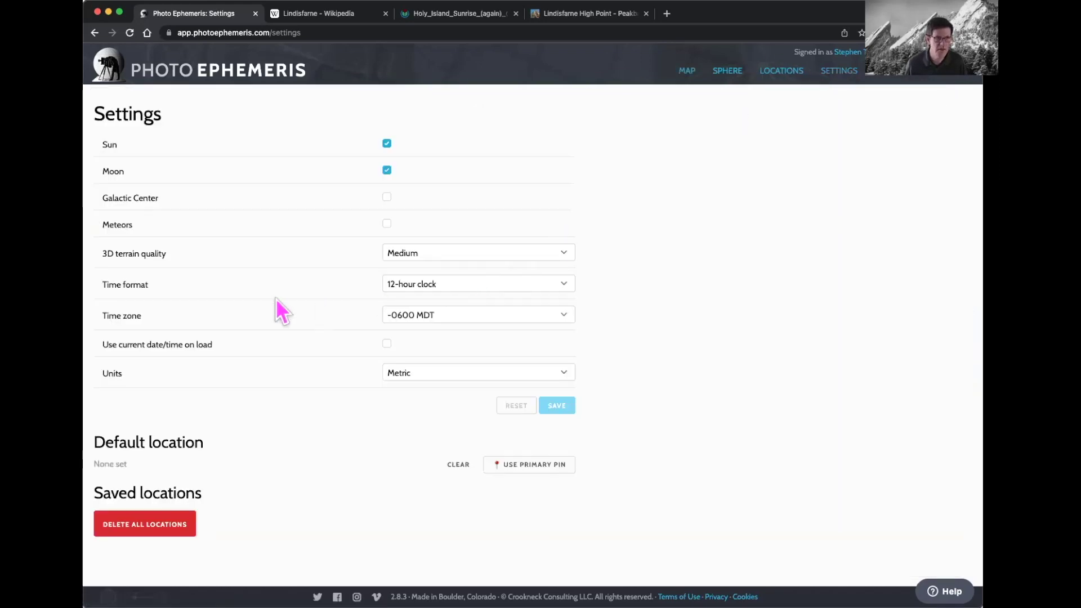
{"action": "left_click", "coordinate": [439, 283]}
{"action": "left_click", "coordinate": [428, 254]}
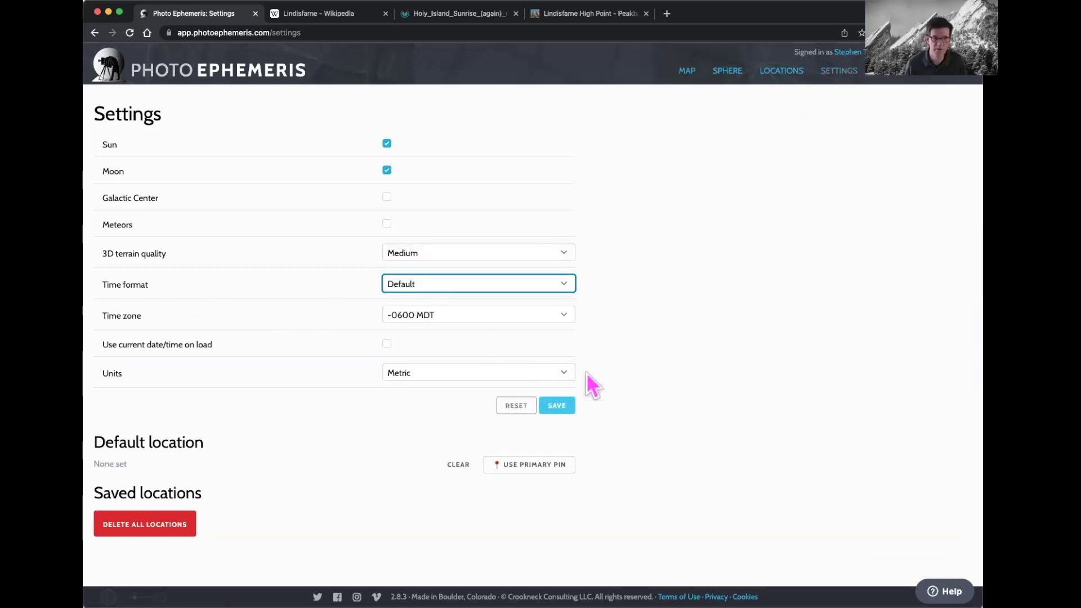
- Return to the map, jump forward to the full moon on March 18th, 2022, and open the events list
{"action": "left_click", "coordinate": [688, 72]}
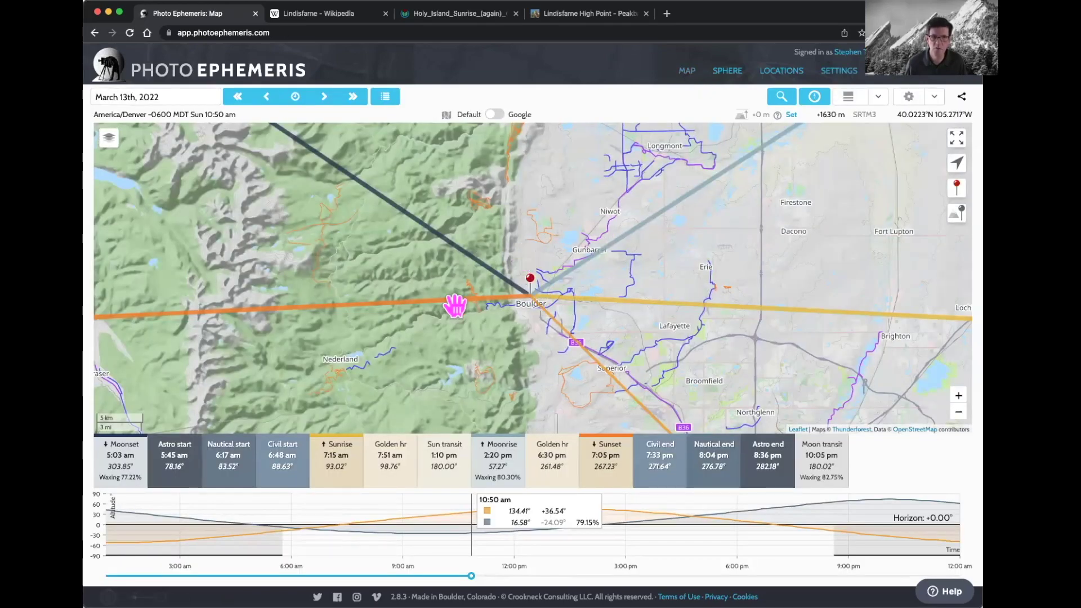
{"action": "left_click", "coordinate": [353, 97]}
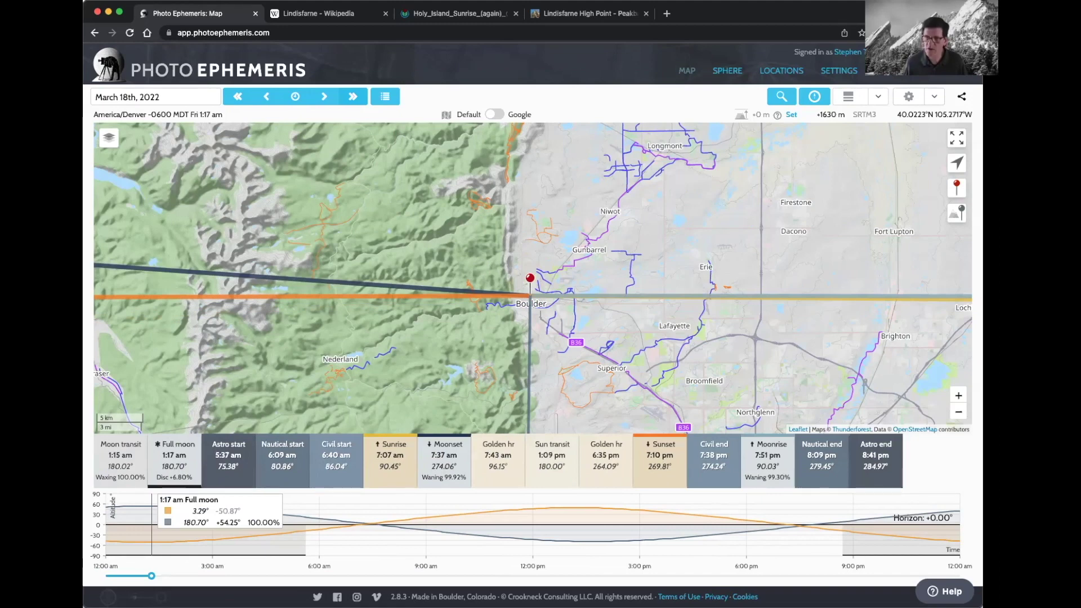
{"action": "left_click", "coordinate": [387, 97]}
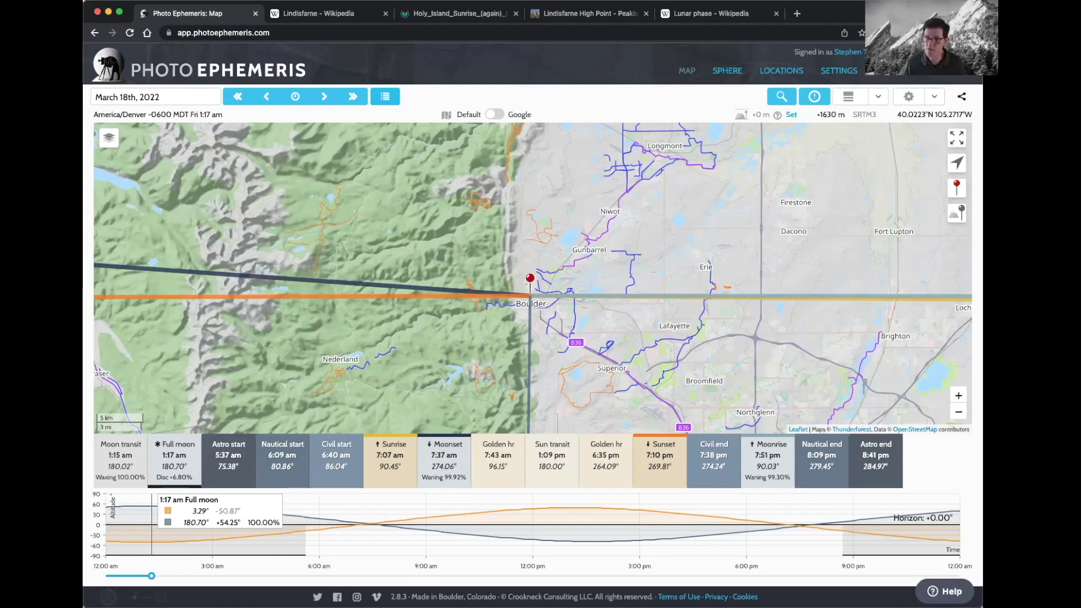
- Filter the saved locations by "webinar" and move the primary pin to "Webinar - Lindisfarne"
{"action": "left_click", "coordinate": [781, 70]}
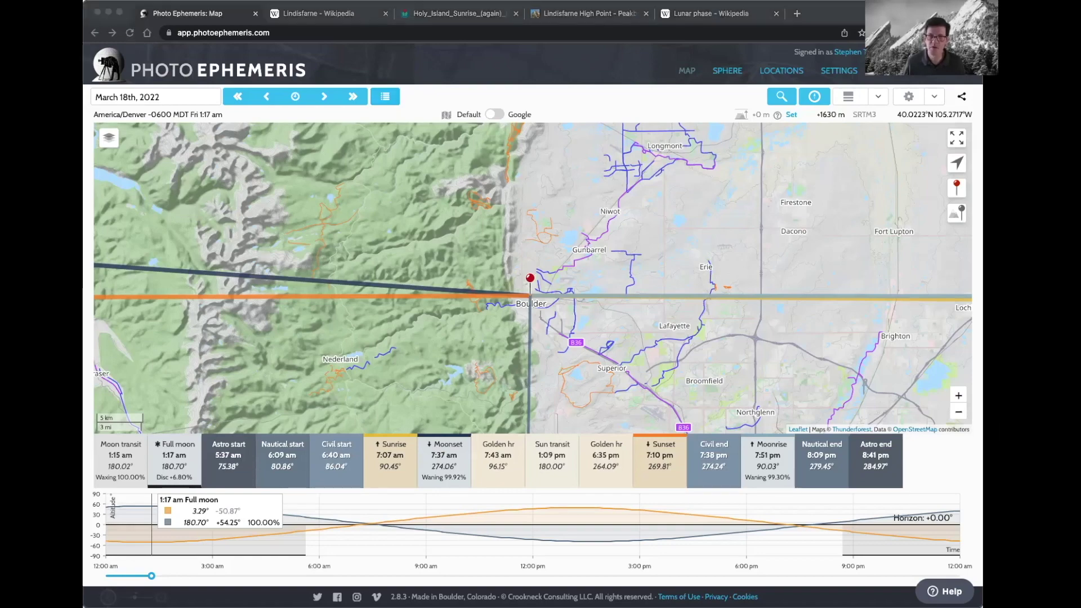
{"action": "type", "text": "webinar"}
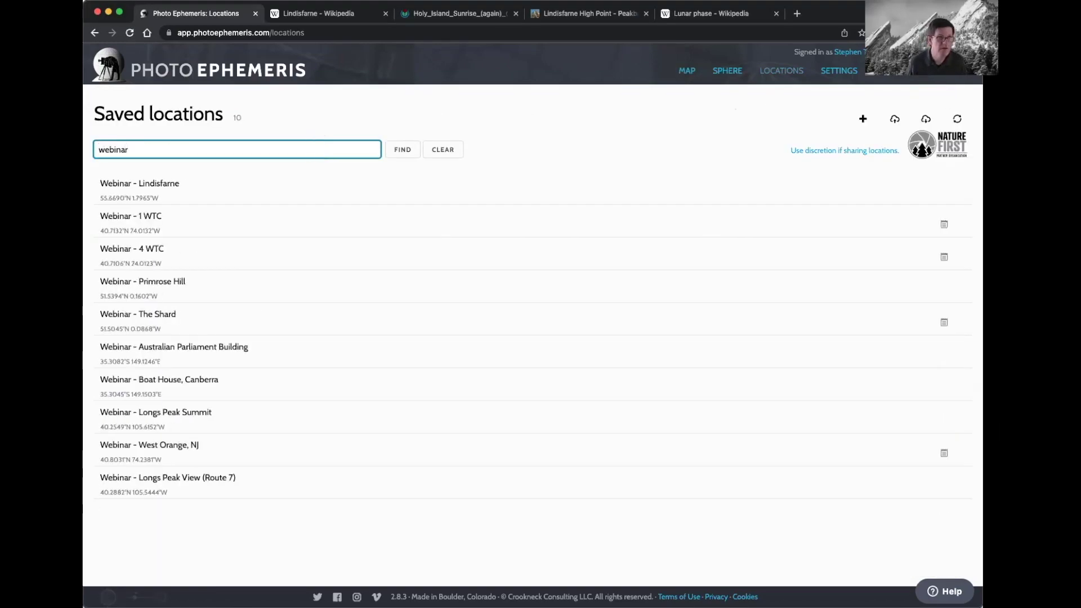
{"action": "left_click", "coordinate": [217, 199]}
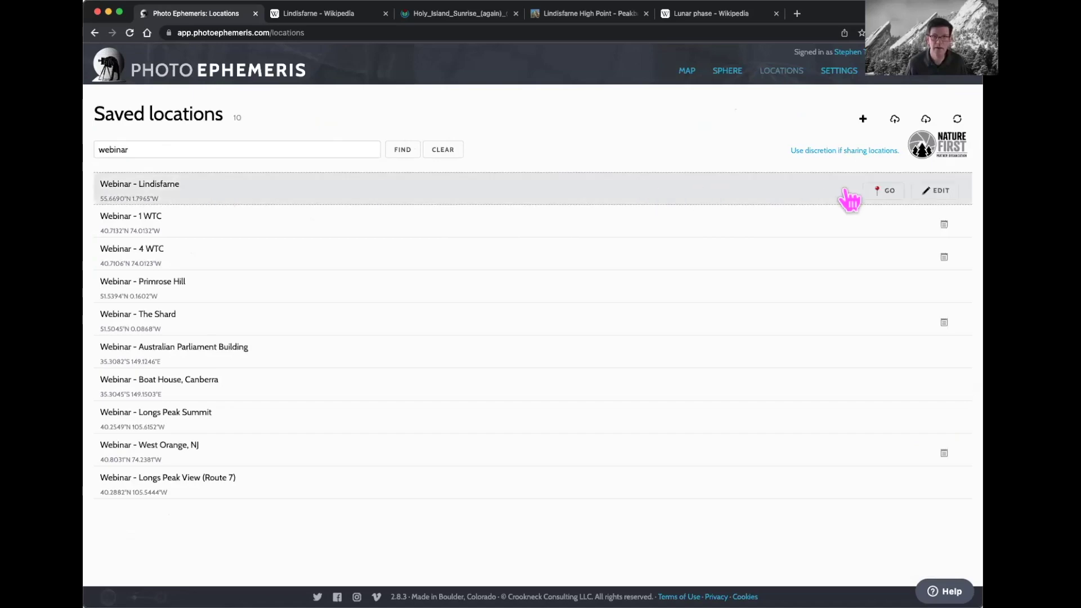
{"action": "left_click", "coordinate": [881, 190]}
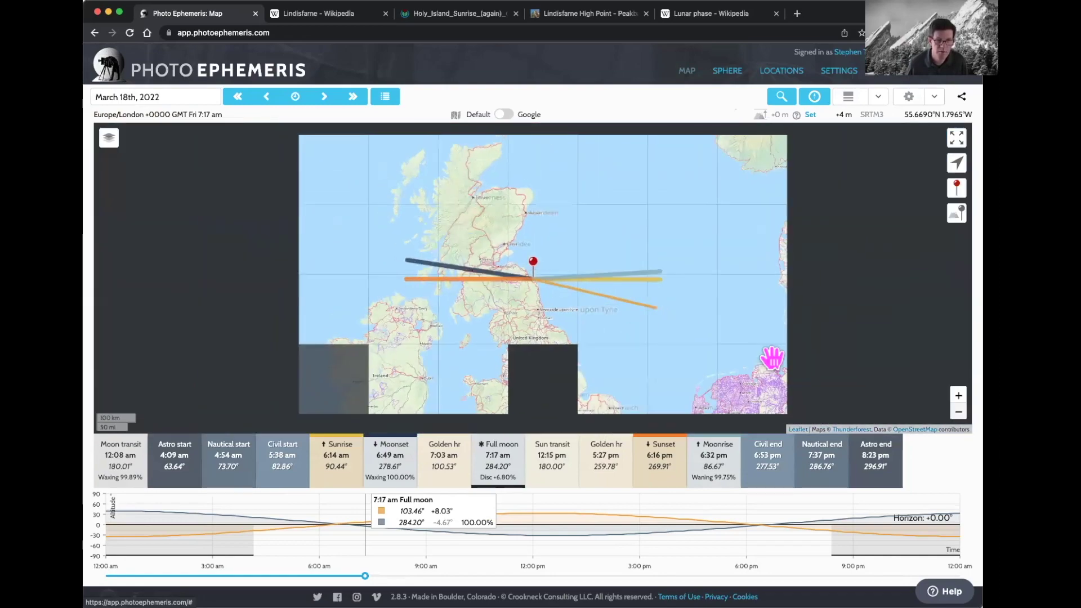
- Examine the area around the primary pin on Holy Island, including the sun and moon direction lines
{"action": "left_click_drag", "start_coordinate": [690, 353], "coordinate": [702, 318]}
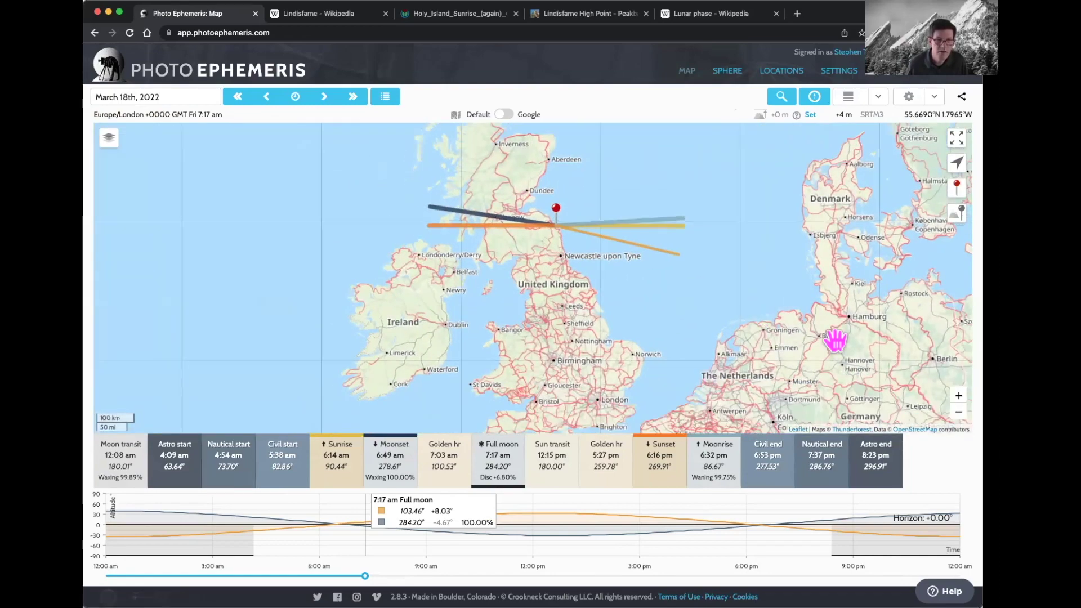
{"action": "left_click", "coordinate": [958, 396]}
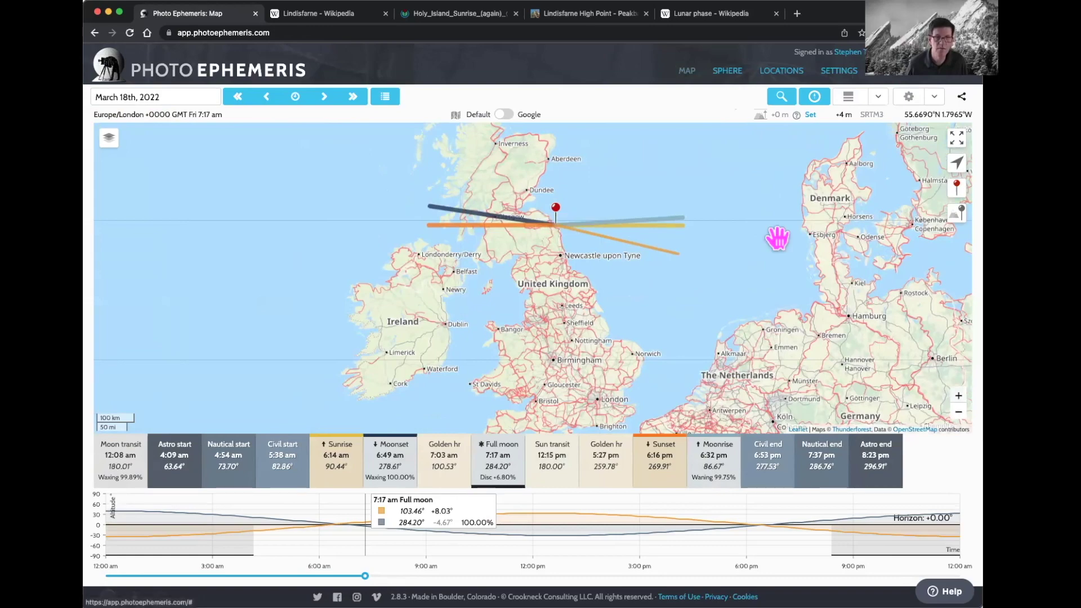
{"action": "left_click", "coordinate": [958, 395]}
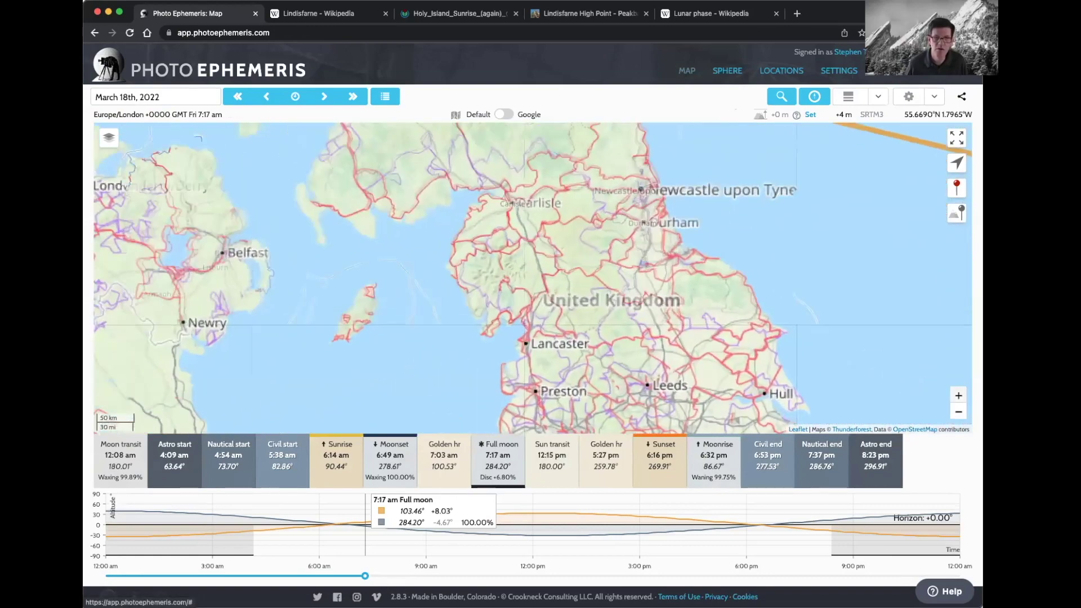
{"action": "left_click_drag", "start_coordinate": [752, 223], "coordinate": [726, 370]}
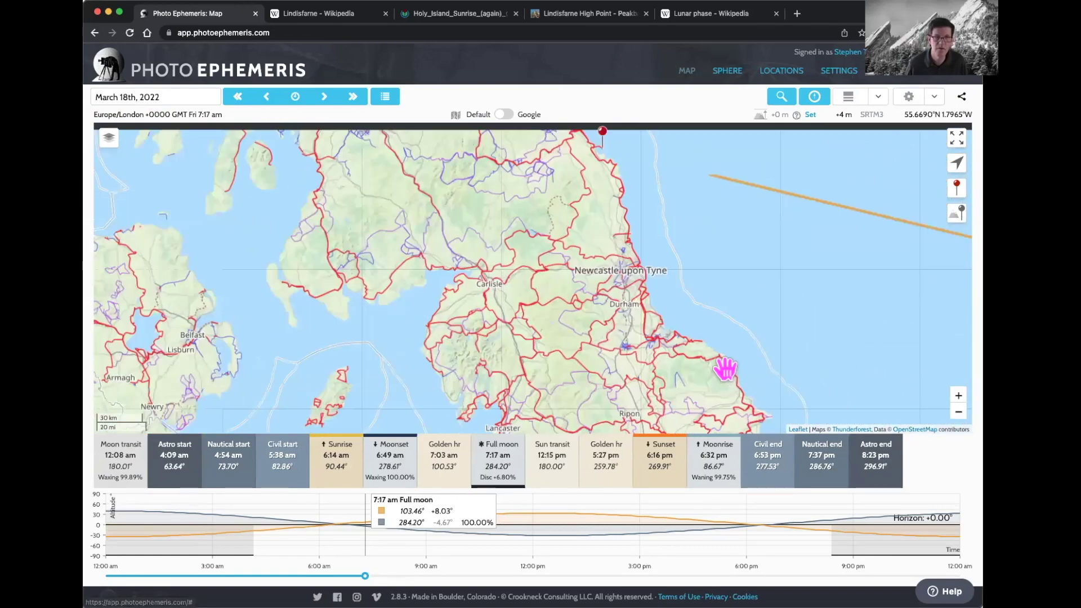
{"action": "left_click", "coordinate": [959, 396]}
{"action": "left_click", "coordinate": [959, 395]}
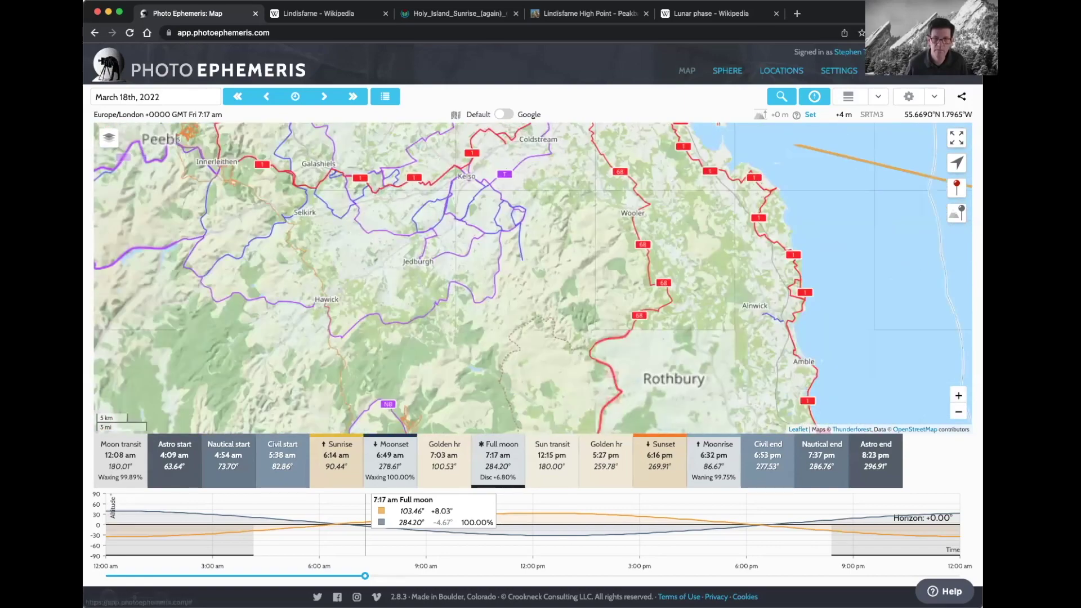
{"action": "left_click_drag", "start_coordinate": [923, 259], "coordinate": [808, 366]}
{"action": "left_click_drag", "start_coordinate": [883, 269], "coordinate": [803, 359]}
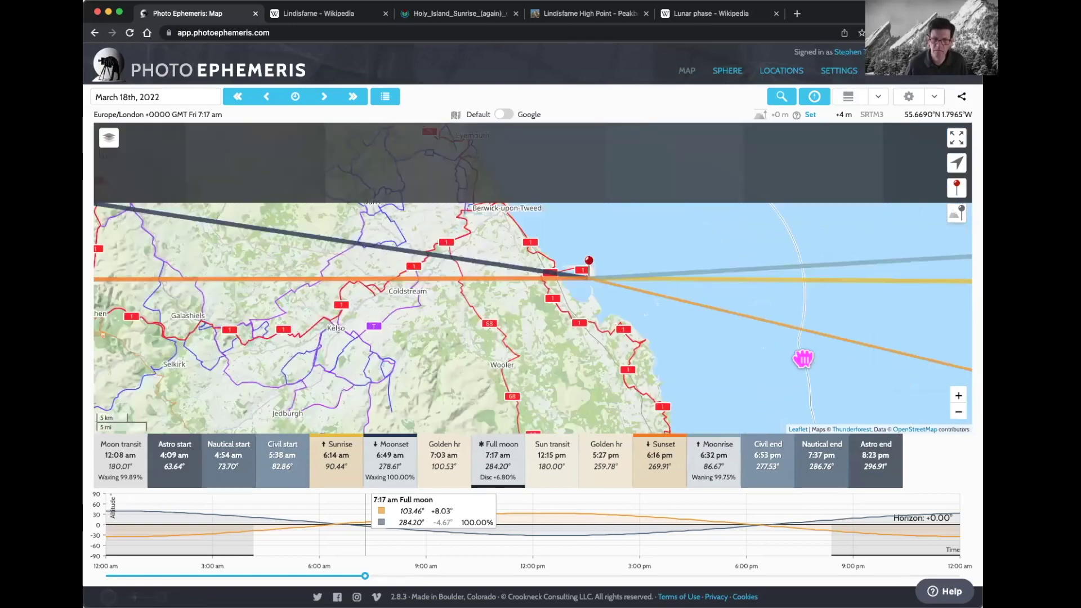
{"action": "left_click", "coordinate": [958, 396]}
{"action": "left_click", "coordinate": [959, 396]}
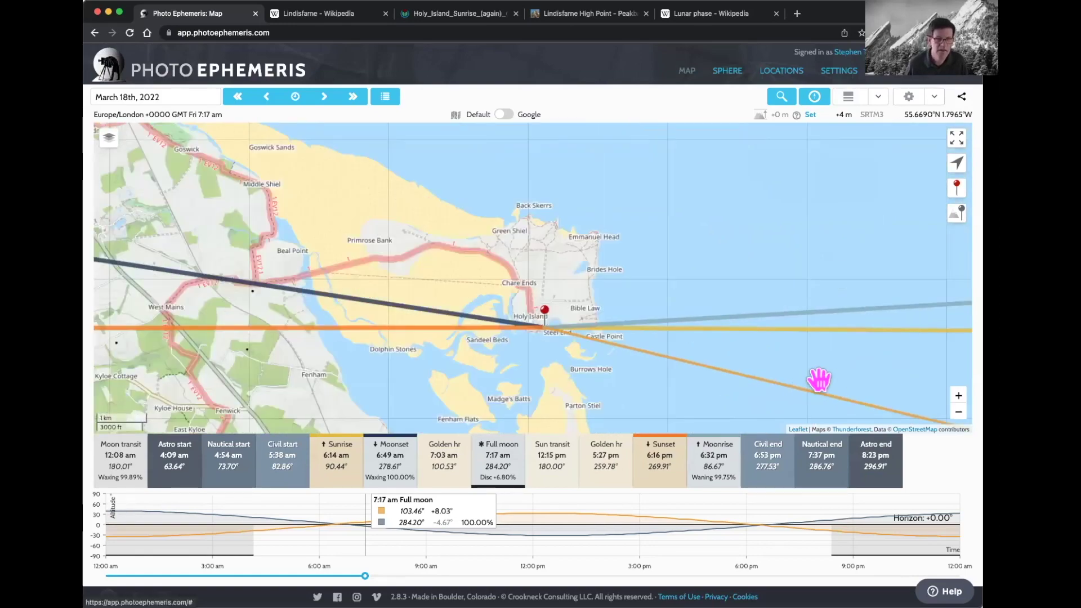
{"action": "left_click_drag", "start_coordinate": [541, 311], "coordinate": [569, 310]}
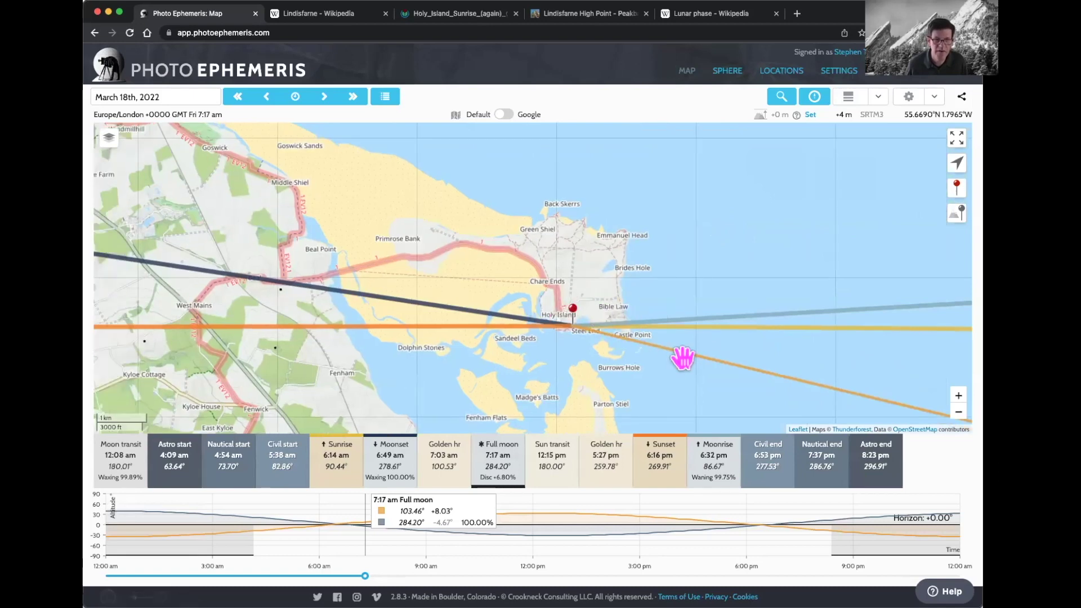
{"action": "left_click", "coordinate": [958, 396]}
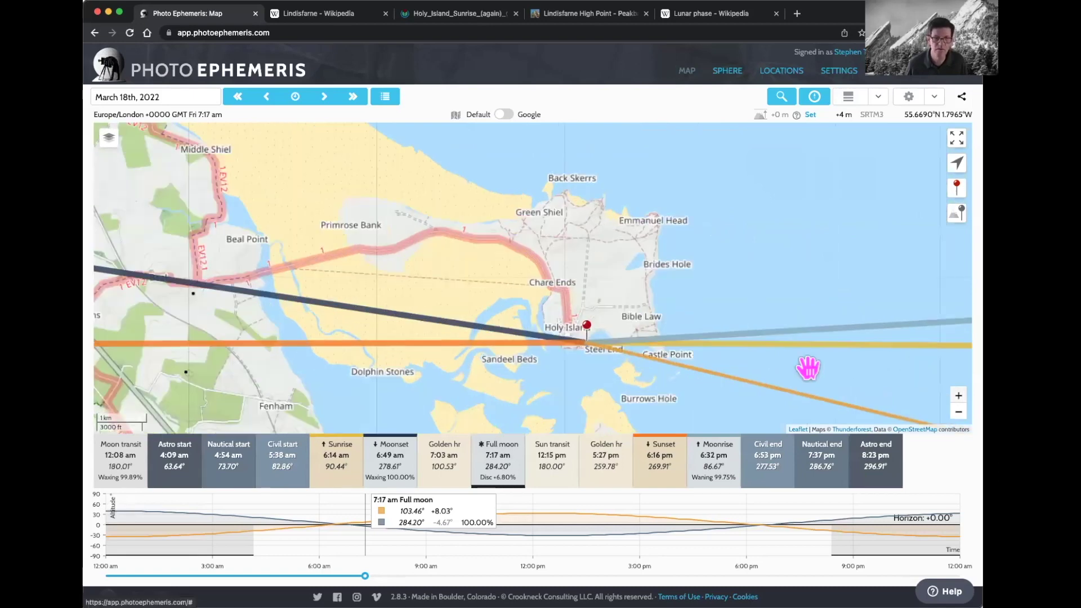
{"action": "left_click_drag", "start_coordinate": [692, 340], "coordinate": [600, 313]}
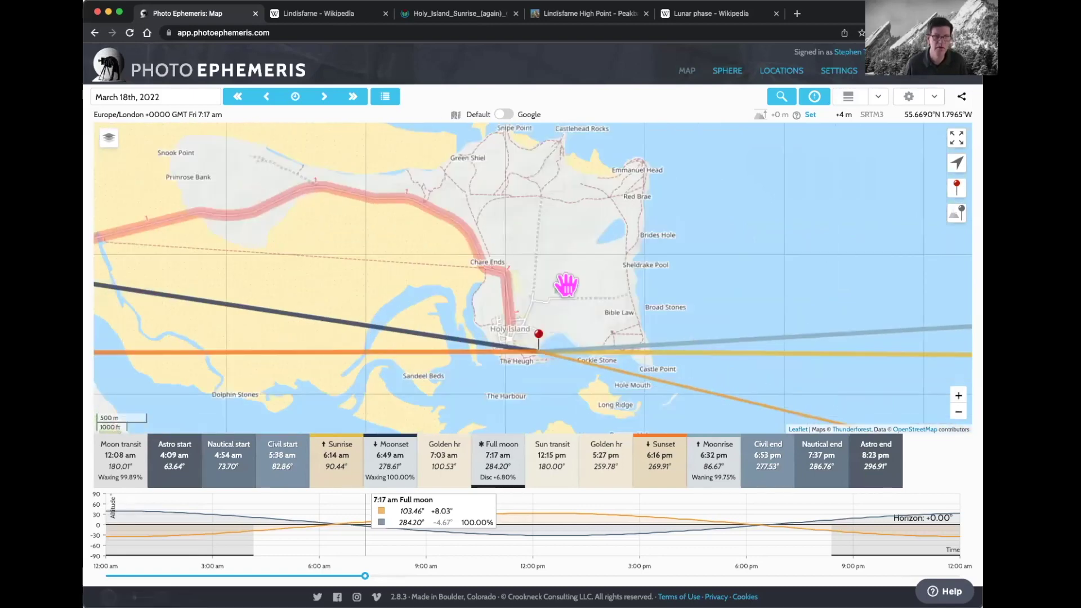
- Reset the date and time to the current moment for the Lindisfarne location
{"action": "left_click", "coordinate": [296, 96]}
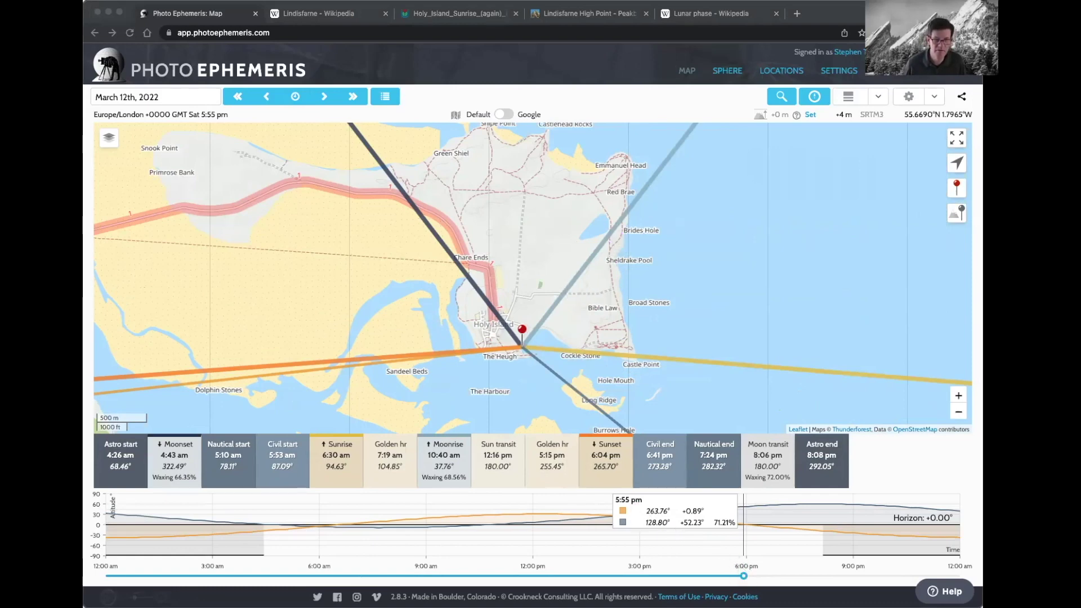
- Move the time back to 5:41 pm, and jump to the Friday March 18th full moon from the events list
{"action": "left_click", "coordinate": [744, 576]}
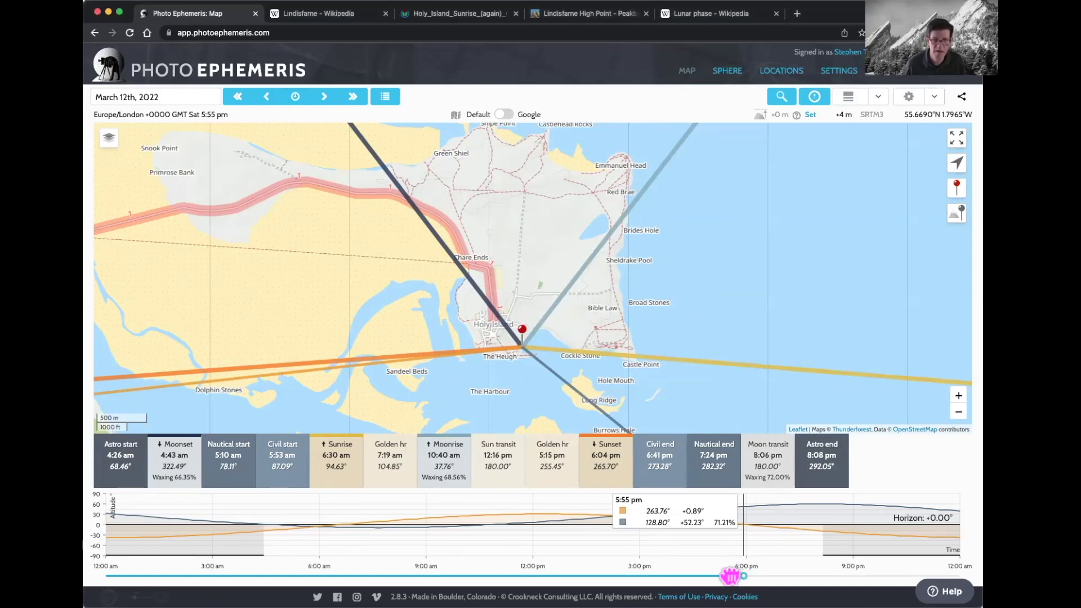
{"action": "left_click_drag", "start_coordinate": [730, 575], "coordinate": [739, 576]}
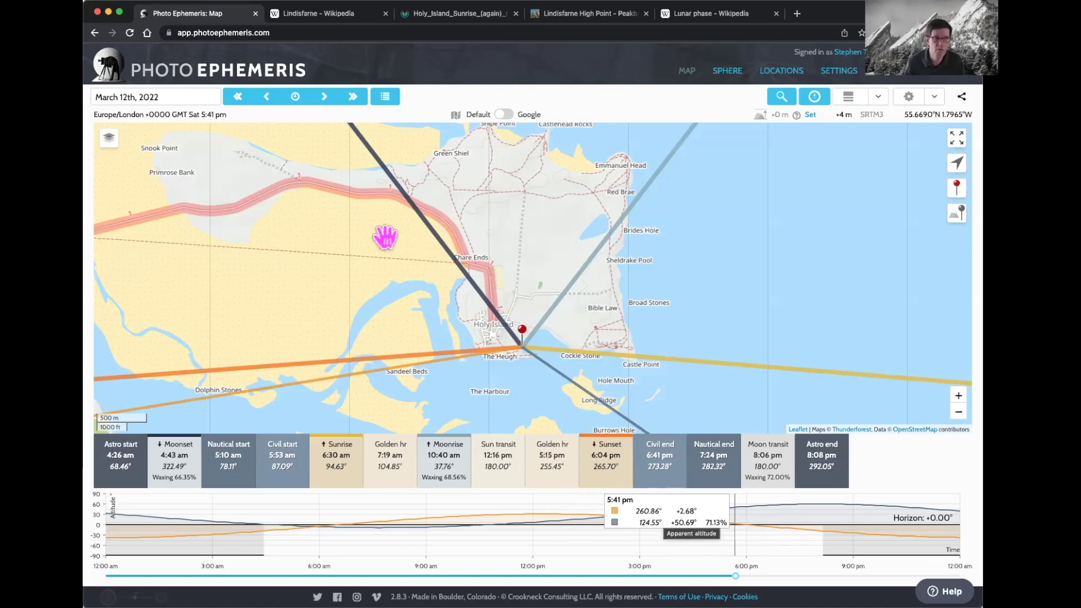
{"action": "left_click", "coordinate": [385, 97]}
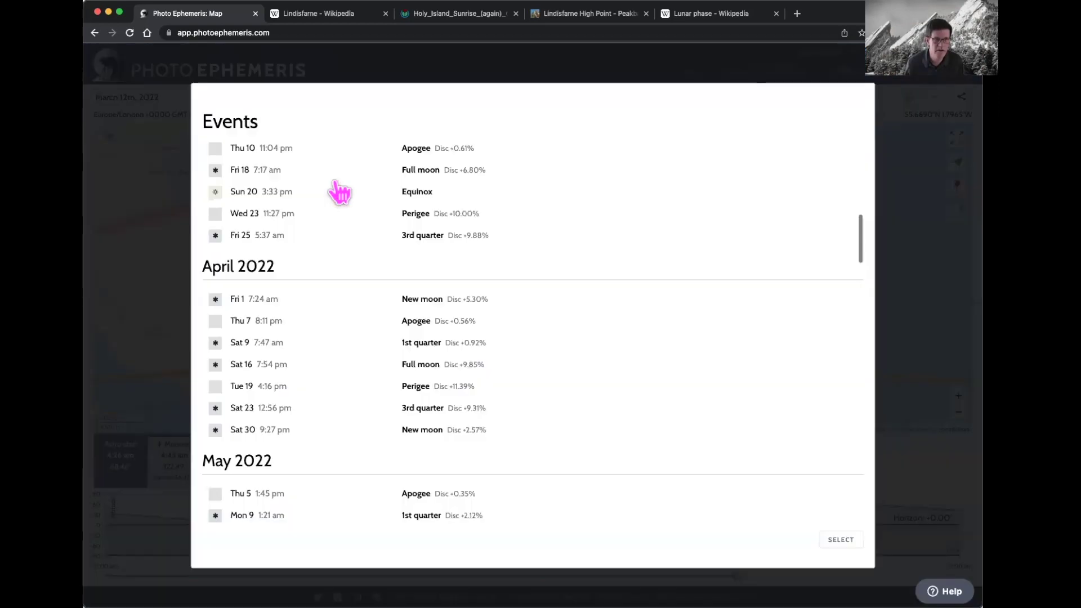
{"action": "left_click", "coordinate": [270, 171]}
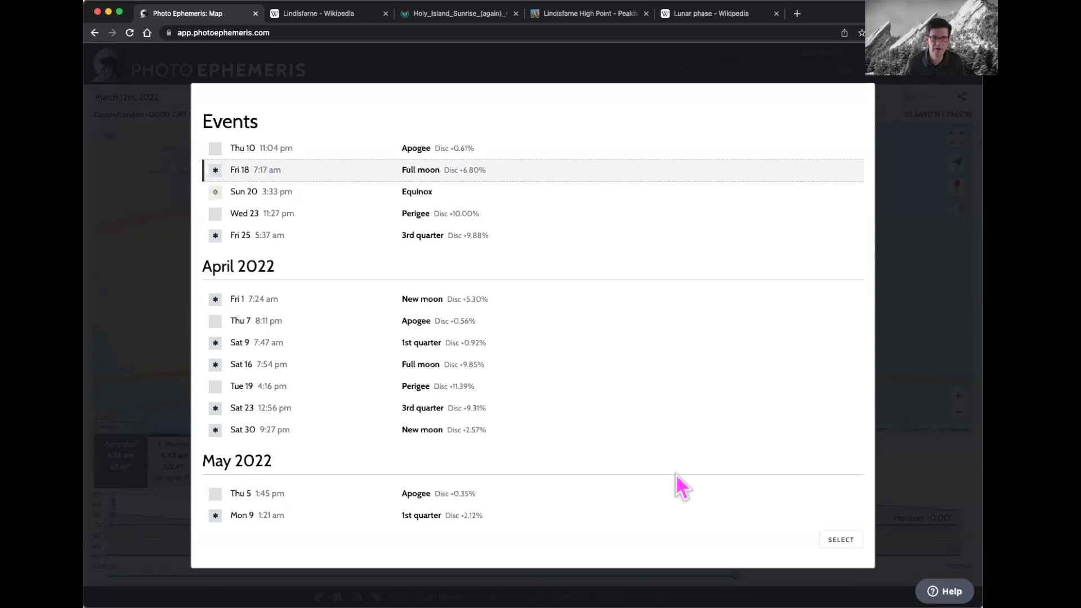
{"action": "left_click", "coordinate": [838, 540]}
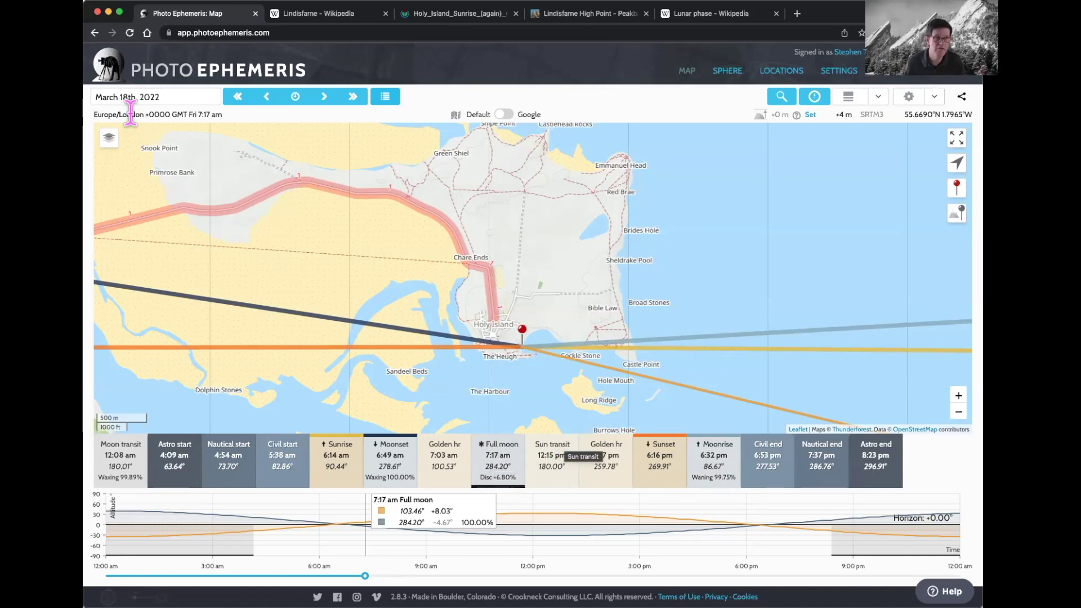
{"action": "left_click", "coordinate": [156, 97]}
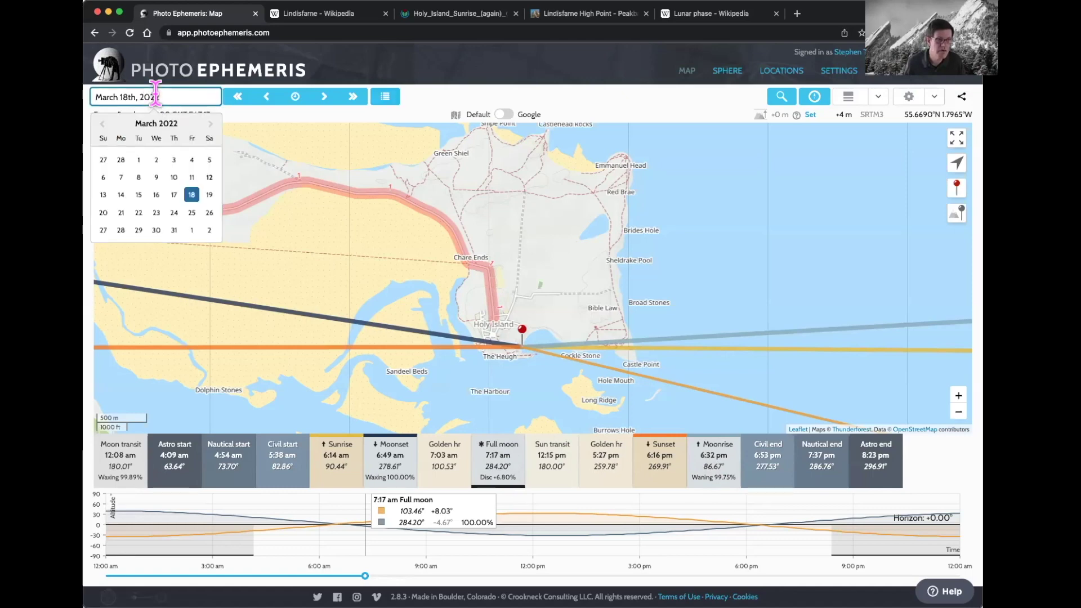
{"action": "left_click", "coordinate": [244, 124]}
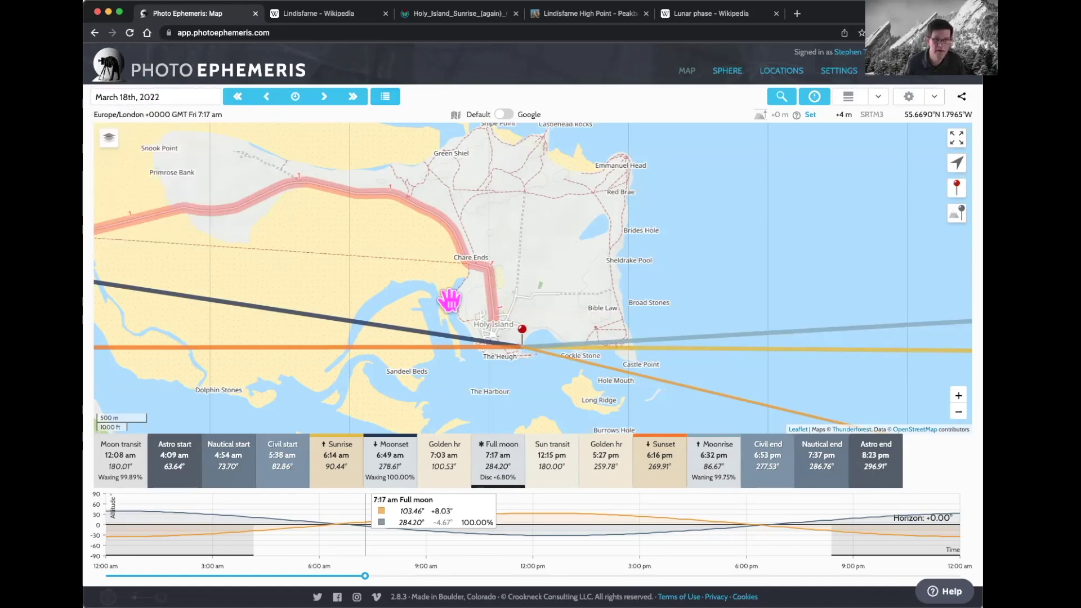
- Set the time on March 18th to sunset and to moonrise, and inspect the direction lines around the pin and The Ouse
{"action": "left_click", "coordinate": [663, 475]}
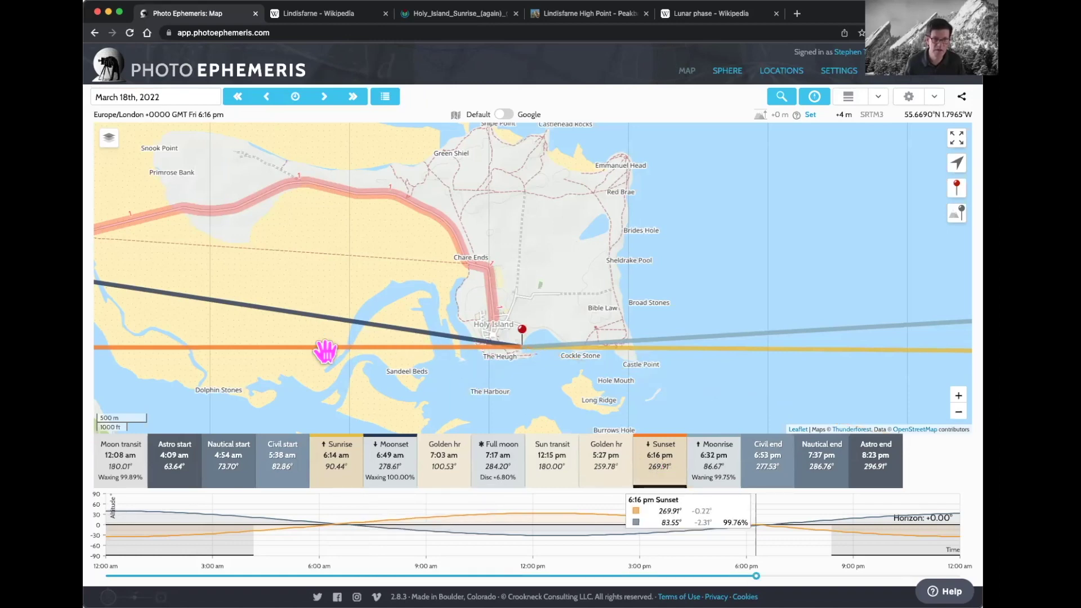
{"action": "left_click", "coordinate": [719, 472]}
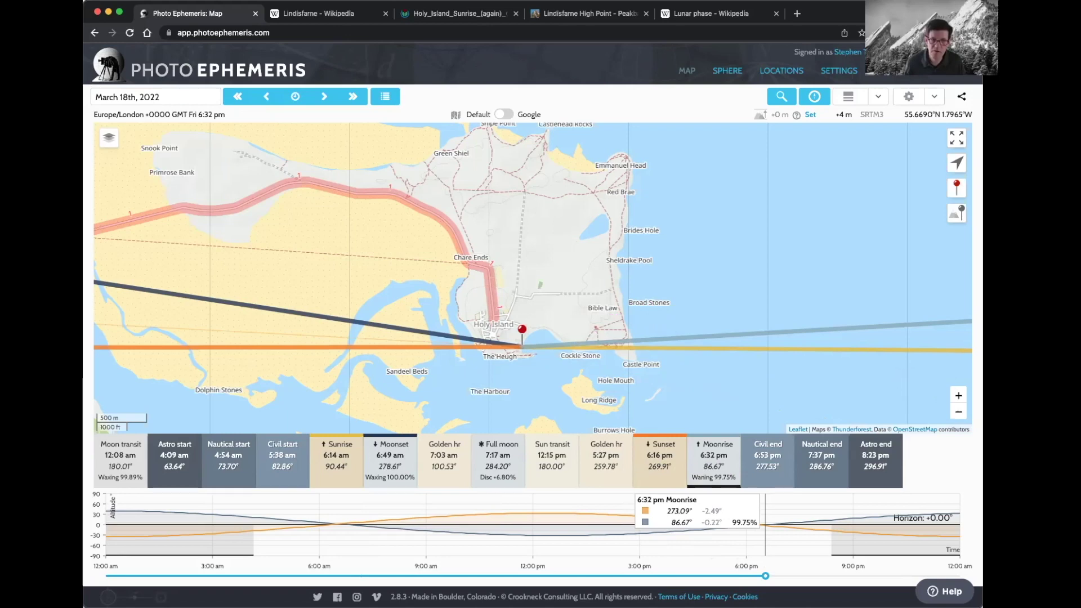
{"action": "left_click", "coordinate": [958, 396]}
{"action": "left_click", "coordinate": [958, 396]}
{"action": "left_click_drag", "start_coordinate": [908, 380], "coordinate": [789, 234]}
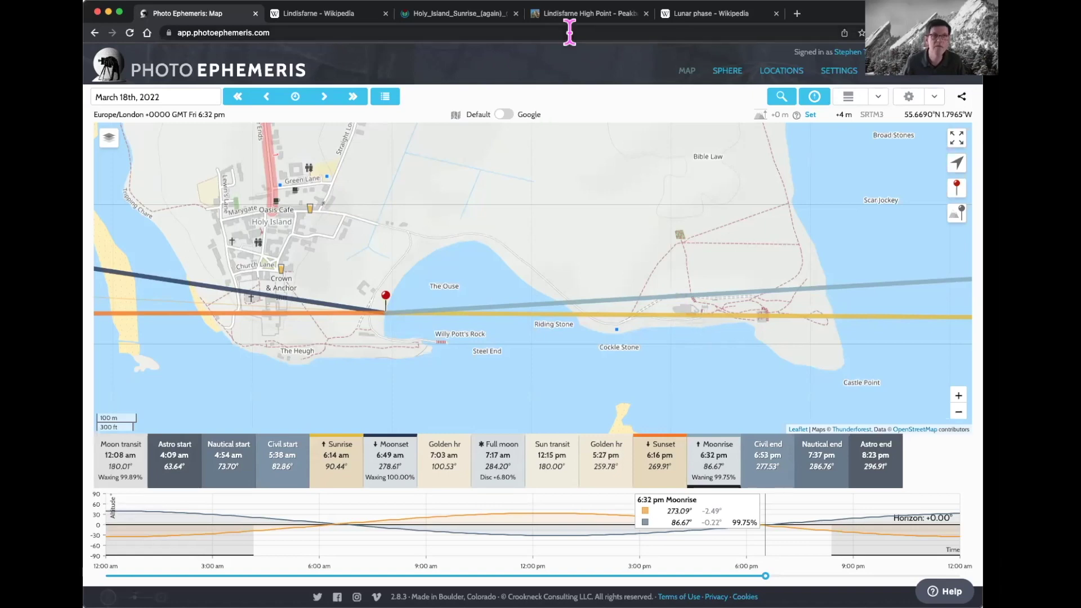
- Examine the castle photo on the Lindisfarne High Point page and the Holy Island sunrise image
{"action": "left_click", "coordinate": [584, 15]}
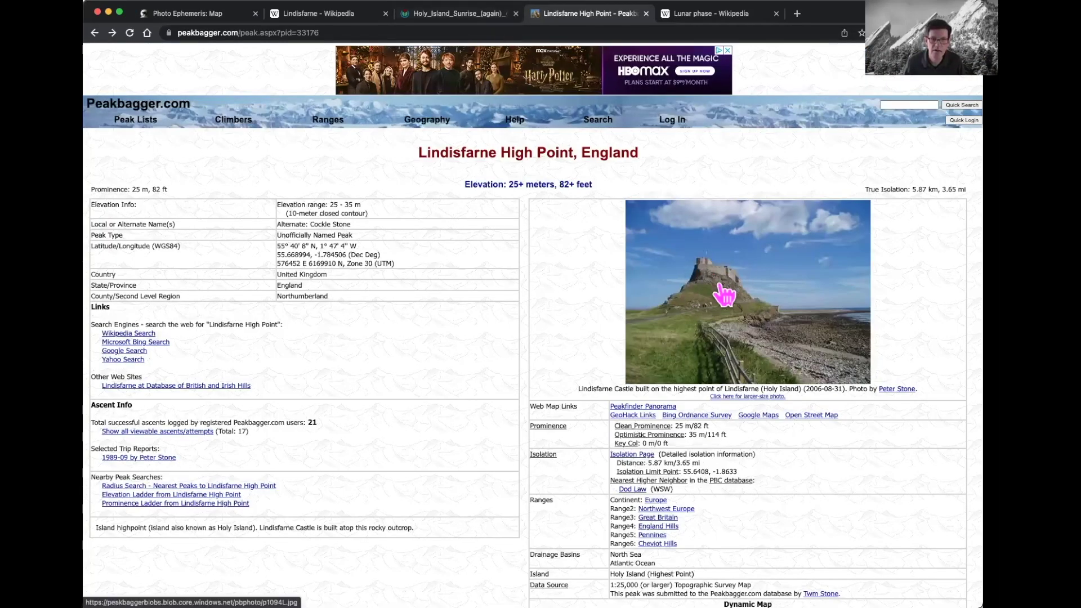
{"action": "left_click", "coordinate": [457, 14]}
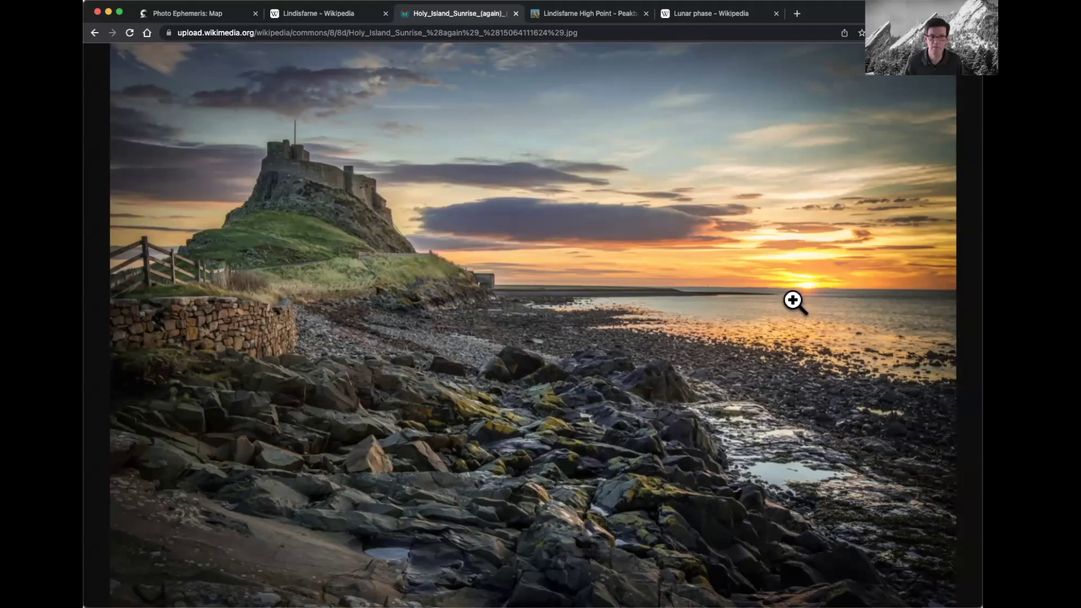
{"action": "left_click", "coordinate": [682, 309]}
{"action": "left_click", "coordinate": [681, 305]}
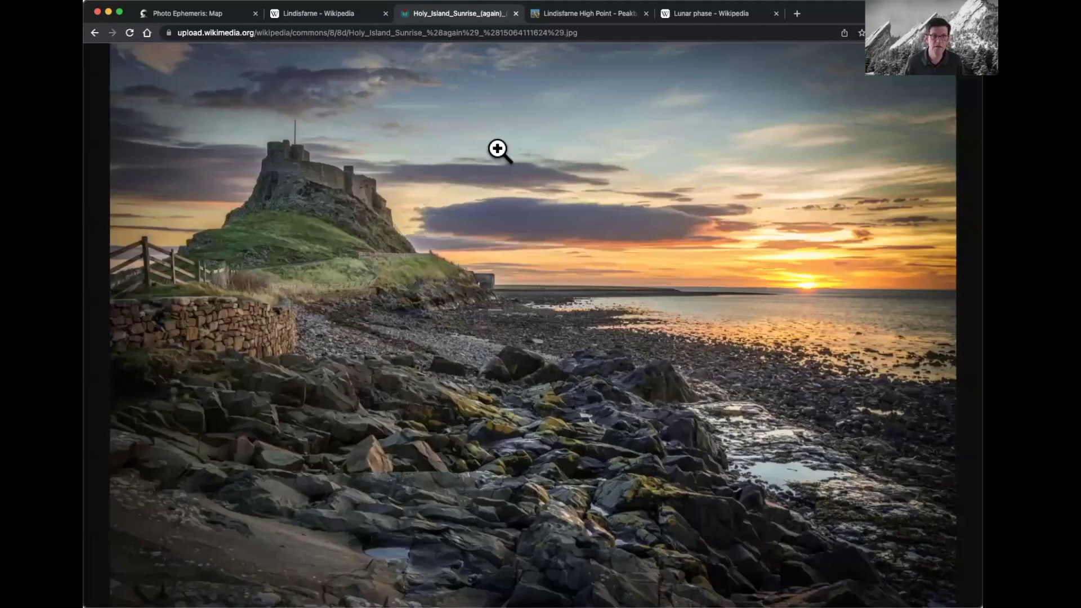
- Return to the Photo Ephemeris map and advance the time on March 18th to 6:46 pm, adjusting it to 6:43 pm
{"action": "left_click", "coordinate": [202, 20]}
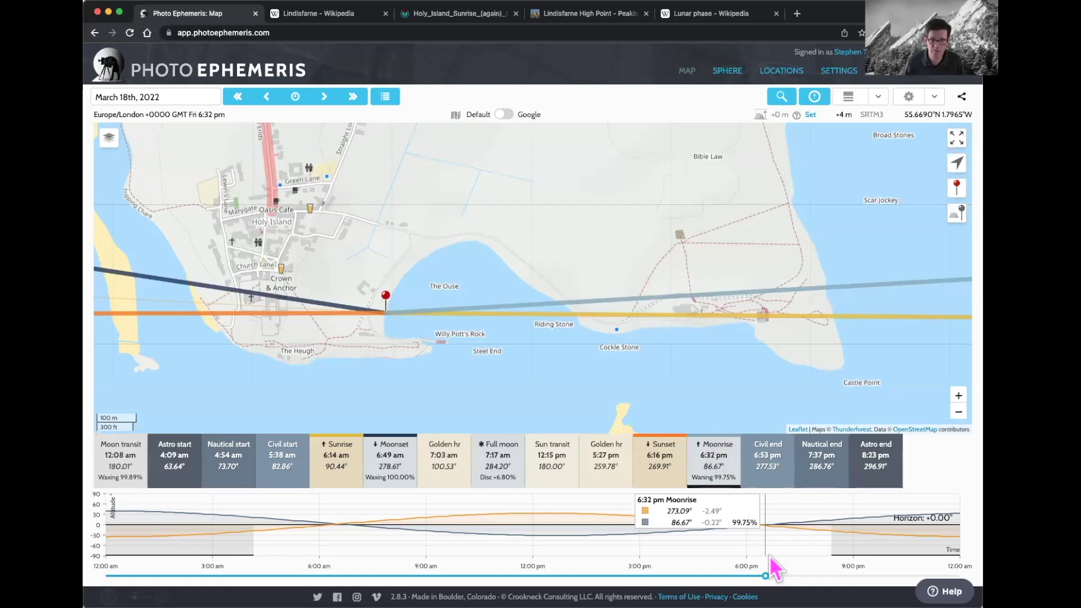
{"action": "left_click_drag", "start_coordinate": [765, 575], "coordinate": [777, 575]}
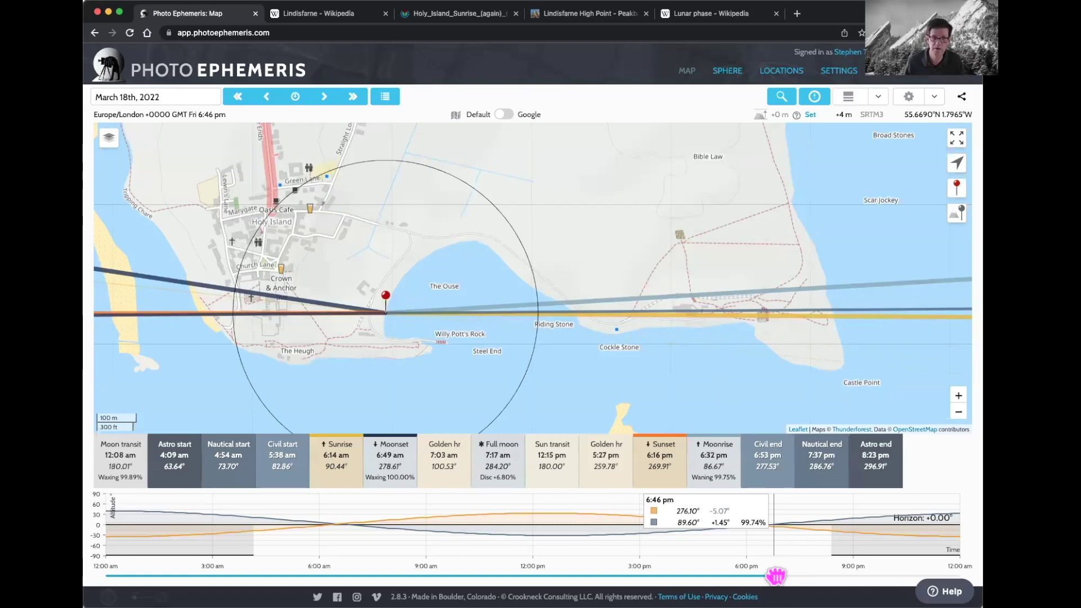
{"action": "left_click_drag", "start_coordinate": [775, 575], "coordinate": [774, 573]}
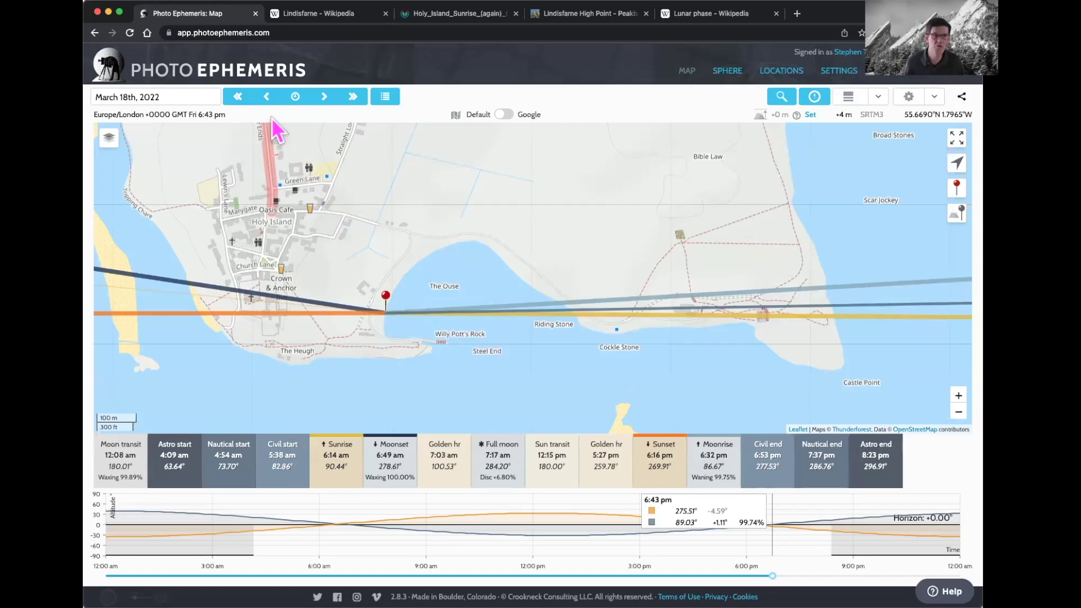
- Go back one day to March 17th, 2022, and compare the sun and moon positions at moonrise and sunset
{"action": "left_click", "coordinate": [268, 103]}
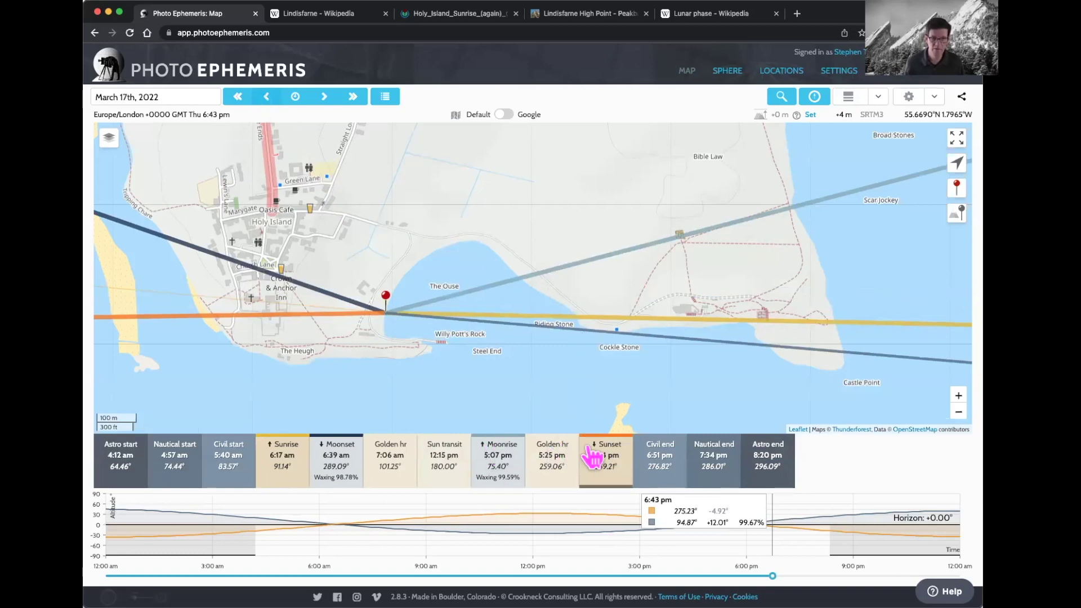
{"action": "left_click", "coordinate": [602, 455]}
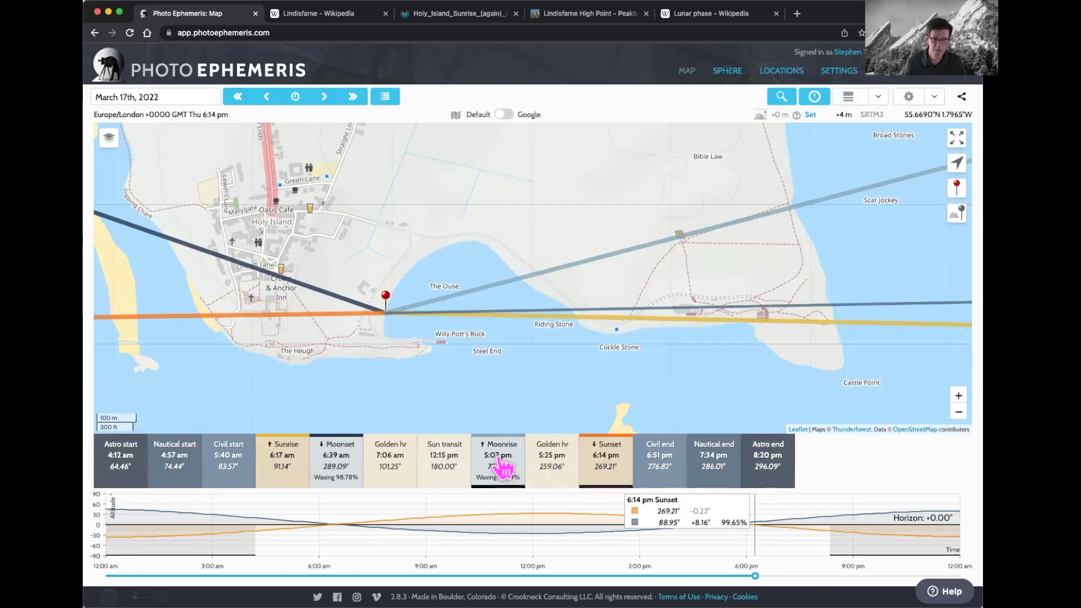
{"action": "left_click", "coordinate": [498, 471]}
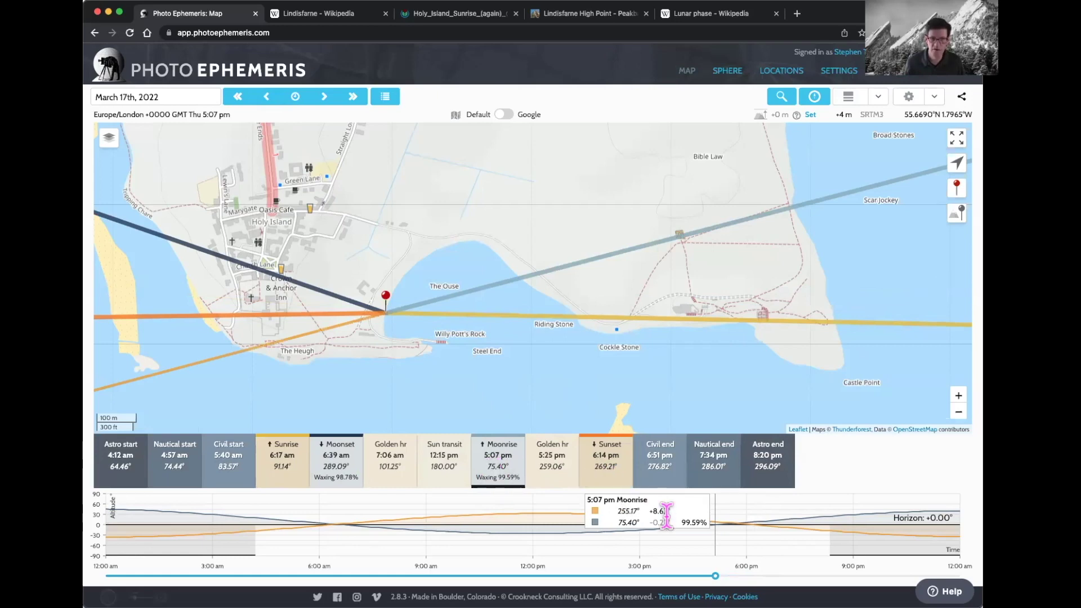
{"action": "left_click", "coordinate": [617, 474]}
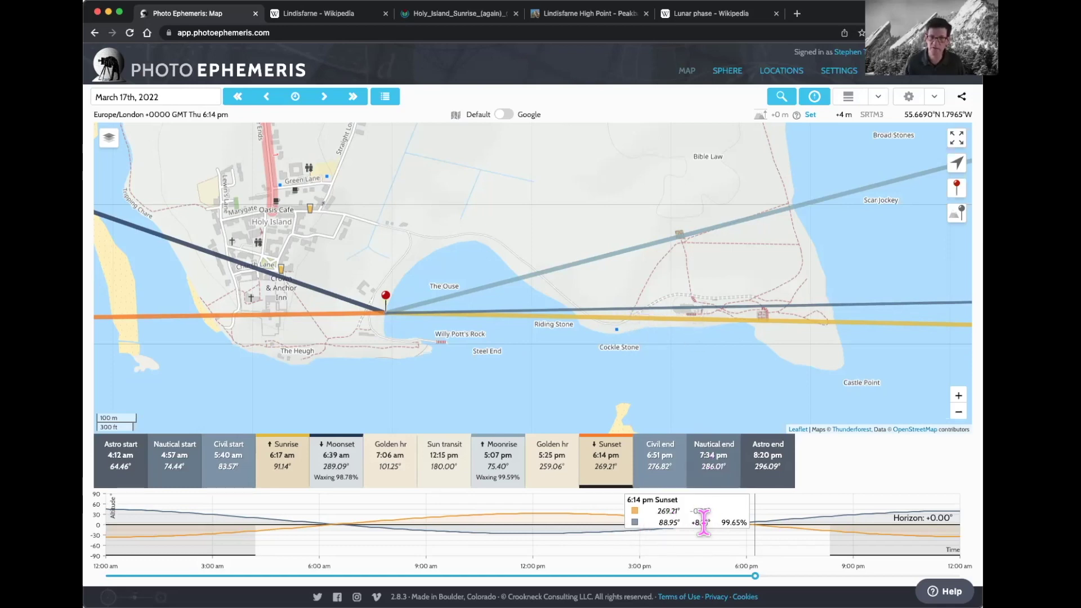
{"action": "mouse_move", "coordinate": [704, 521]}
- Move the time on March 17th to 6:04 pm and forward to 6:25 pm to follow the moon's direction line
{"action": "mouse_move", "coordinate": [754, 576]}
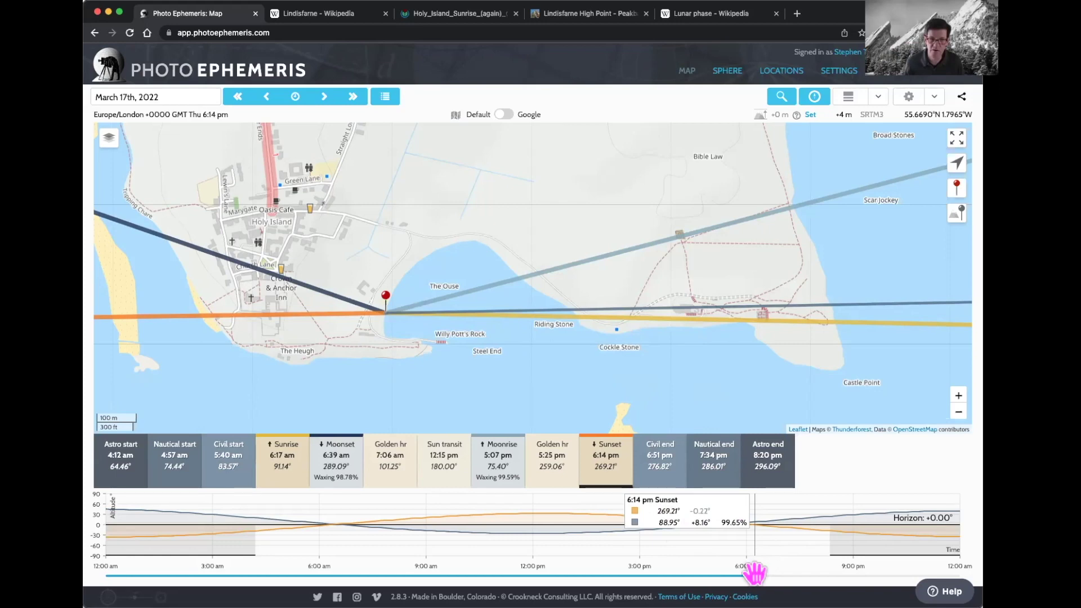
{"action": "left_click_drag", "start_coordinate": [755, 575], "coordinate": [748, 575]}
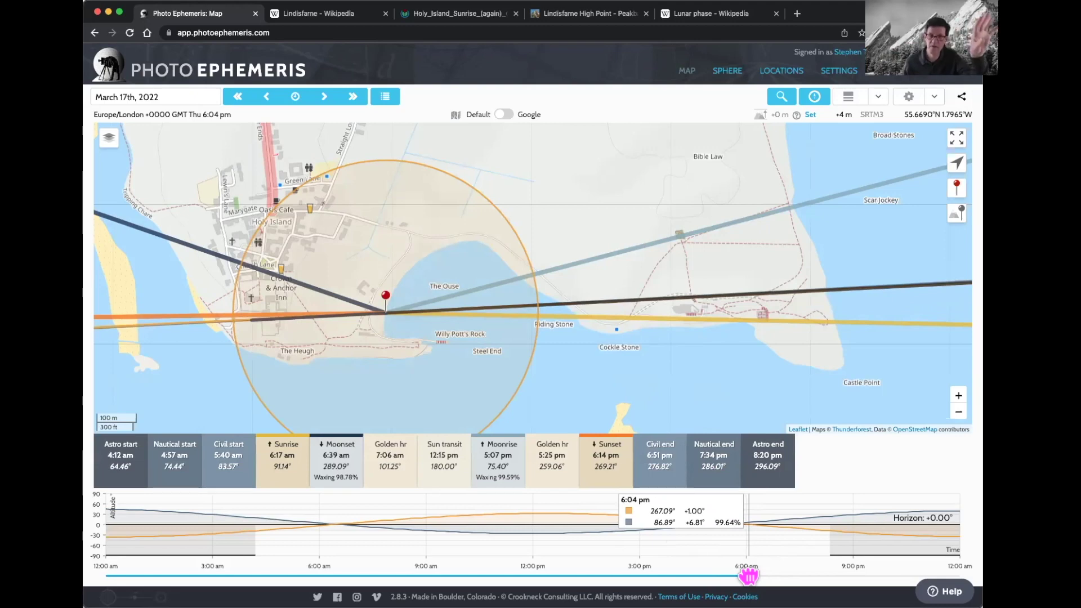
{"action": "left_click_drag", "start_coordinate": [749, 576], "coordinate": [761, 575]}
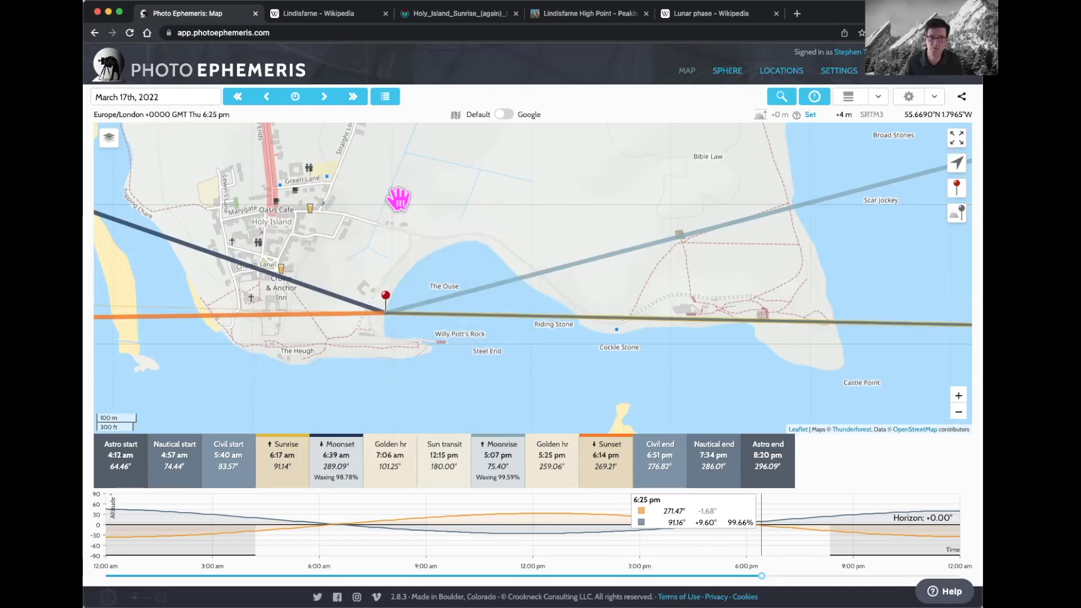
- Select the March 18th full moon from the events list again, and step back one day to March 17th at 7:17 am
{"action": "left_click", "coordinate": [384, 99]}
{"action": "scroll", "coordinate": [396, 235], "scroll_direction": "down", "scroll_amount": 10}
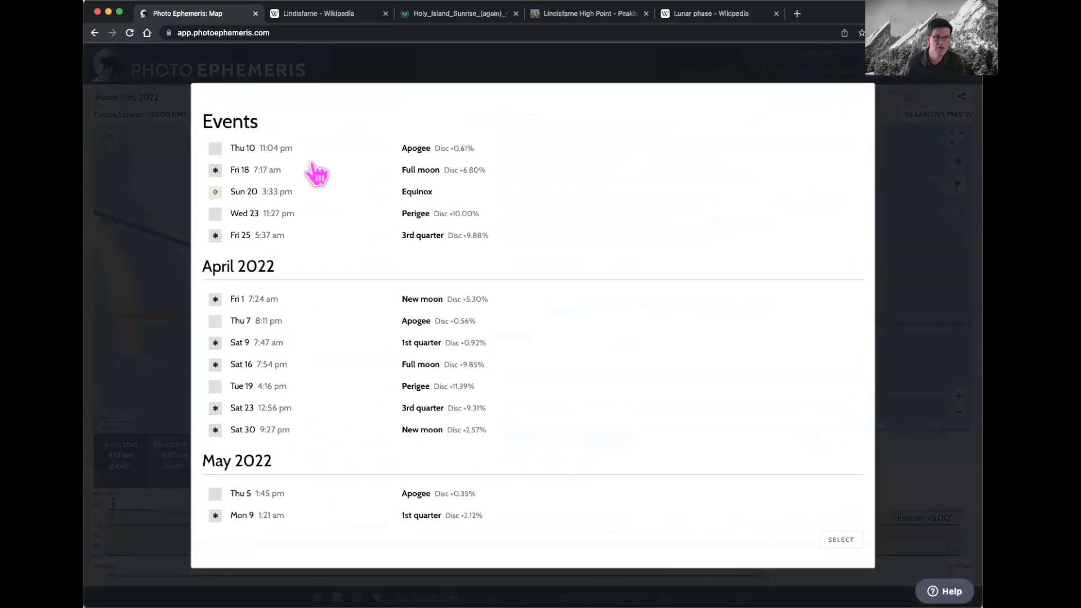
{"action": "left_click", "coordinate": [278, 170]}
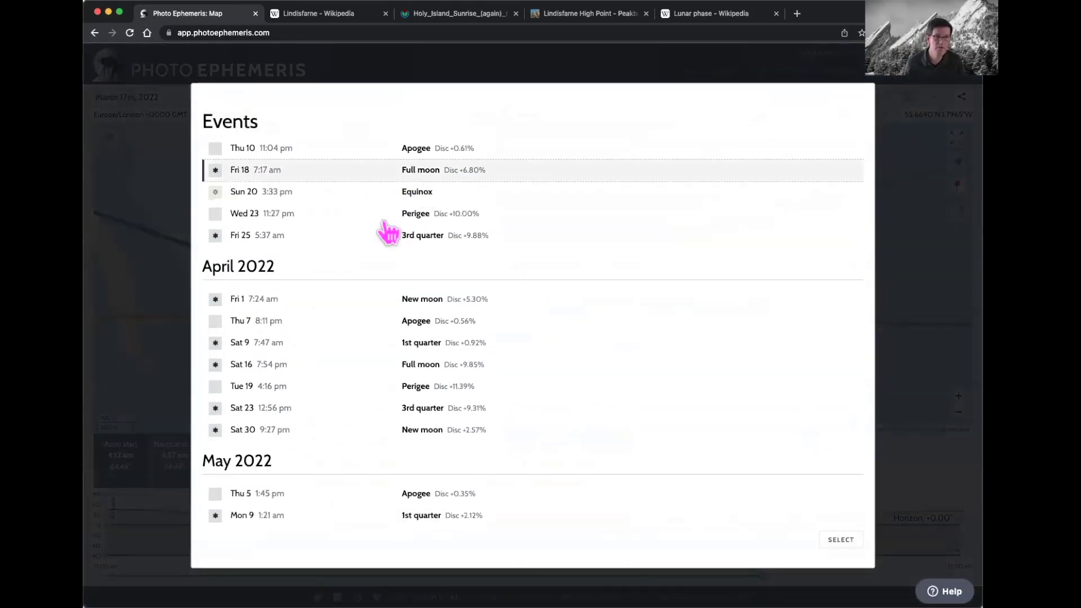
{"action": "left_click", "coordinate": [839, 539]}
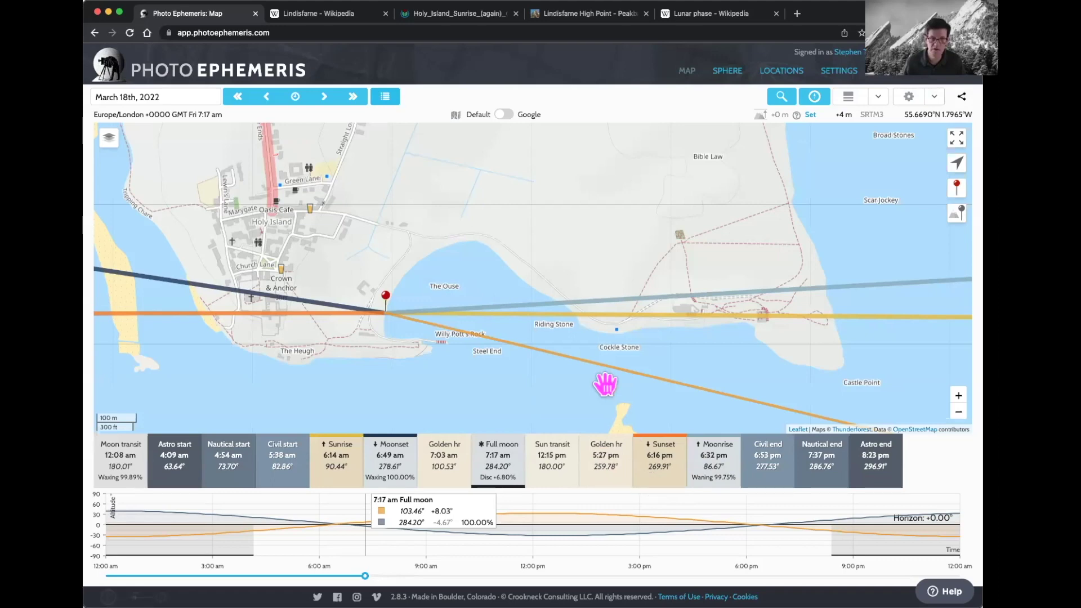
{"action": "left_click", "coordinate": [268, 100]}
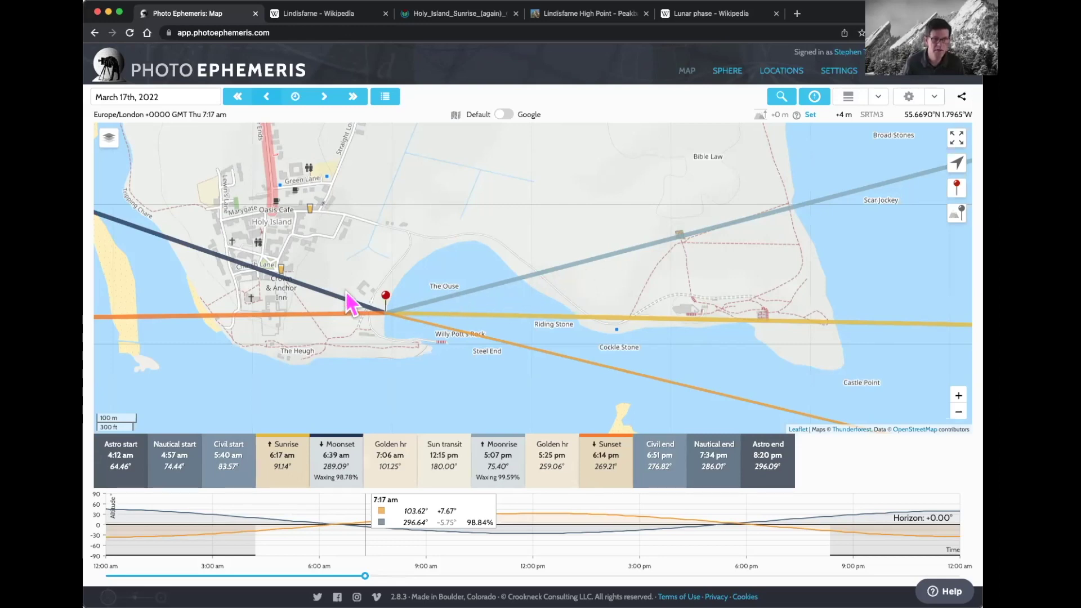
- Move the time on March 17th back to 5:29 am and forward to 7:43 am to follow the morning sun and moon directions
{"action": "left_click_drag", "start_coordinate": [446, 326], "coordinate": [565, 330]}
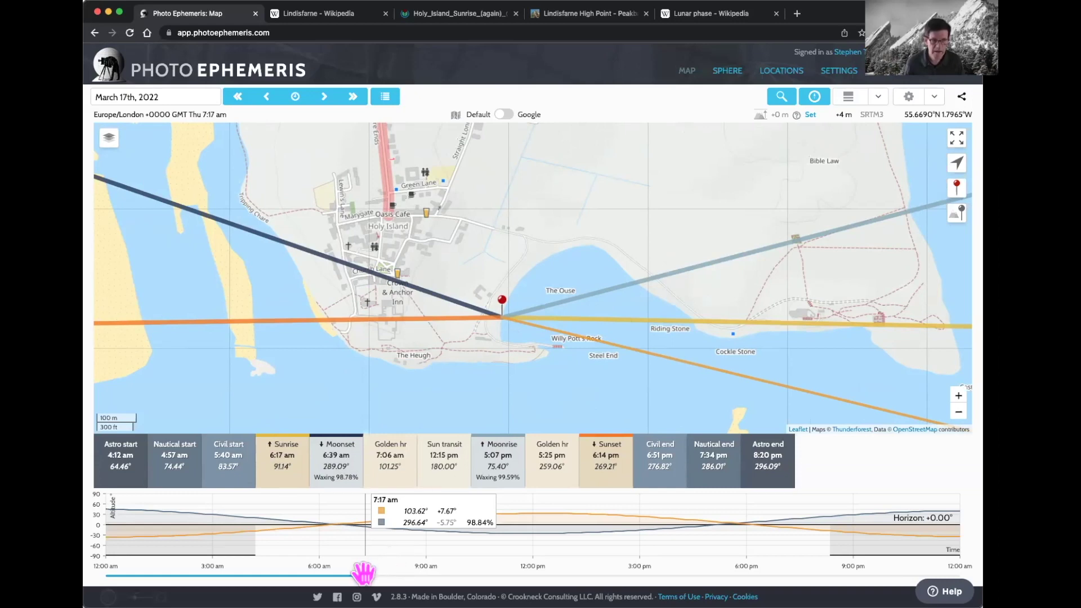
{"action": "left_click_drag", "start_coordinate": [365, 576], "coordinate": [300, 560]}
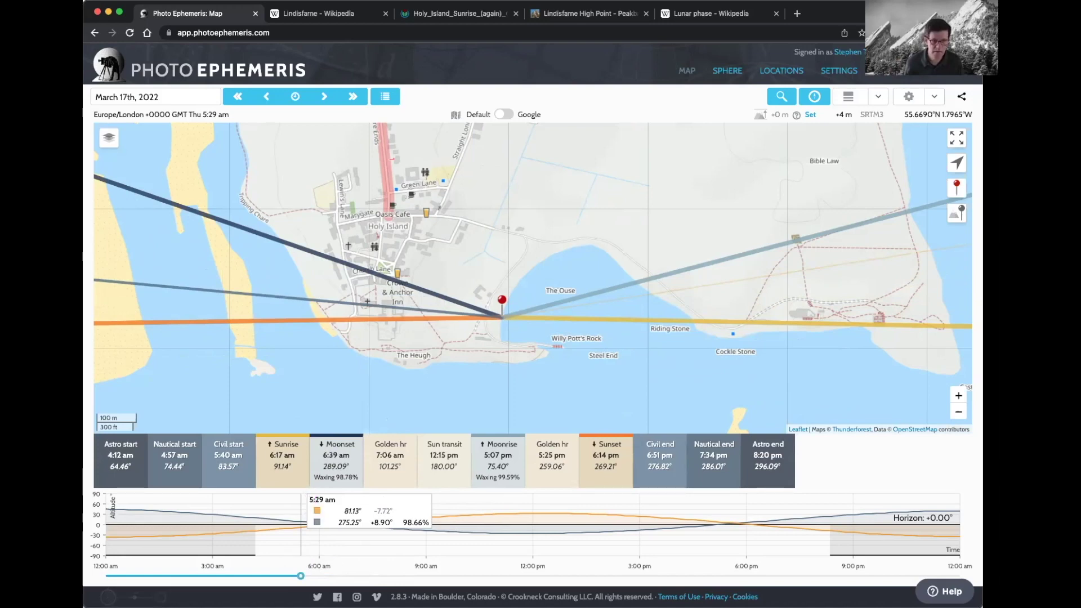
{"action": "left_click_drag", "start_coordinate": [300, 576], "coordinate": [380, 575]}
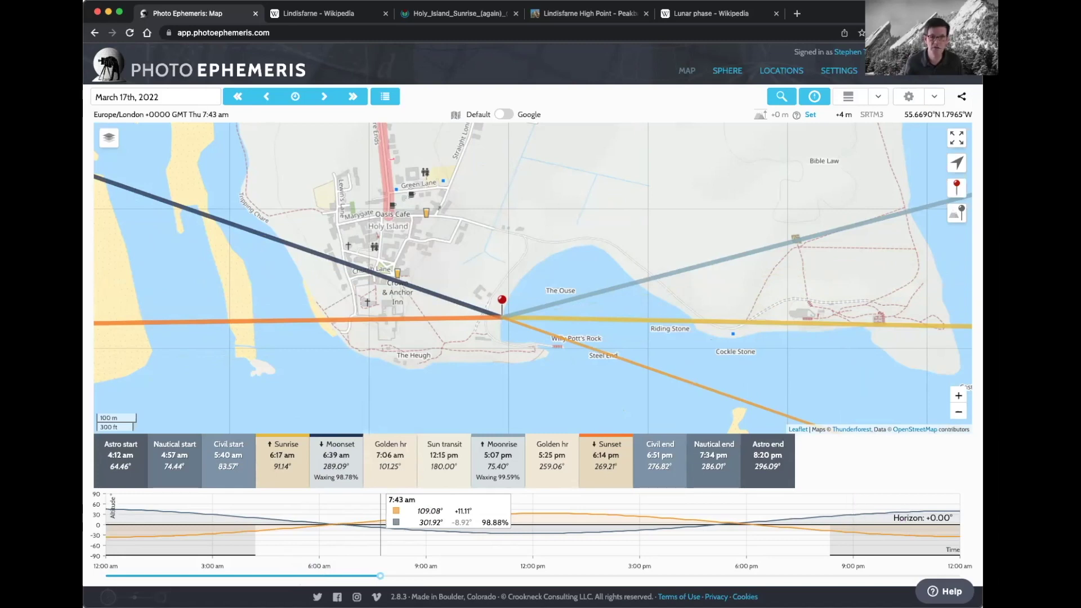
- Search the help for "azimuth lines" and open the article "What do the colored lines mean?"
{"action": "left_click", "coordinate": [944, 591]}
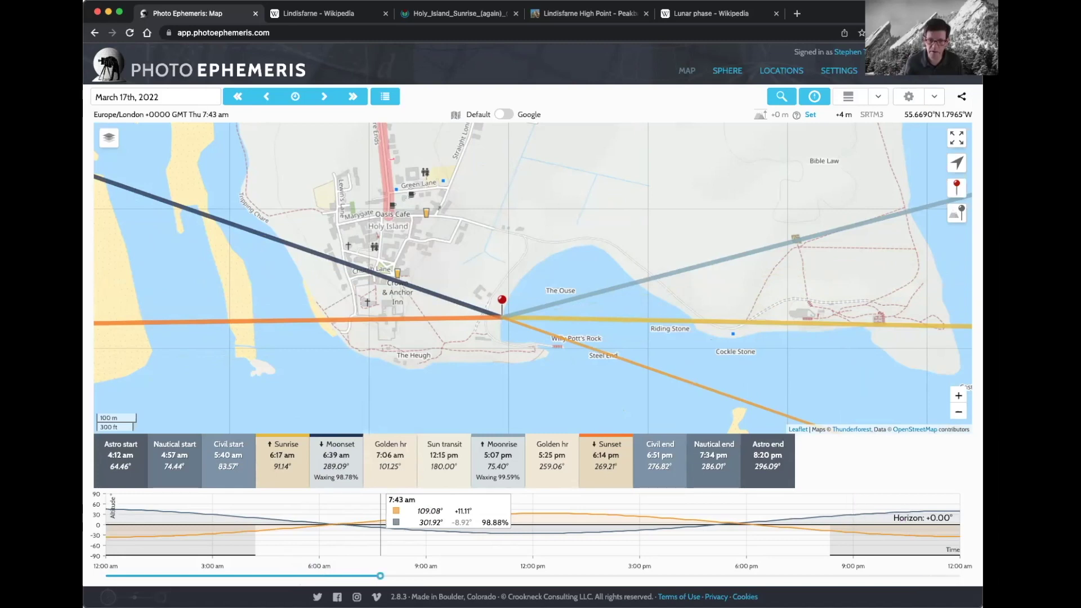
{"action": "left_click", "coordinate": [830, 341]}
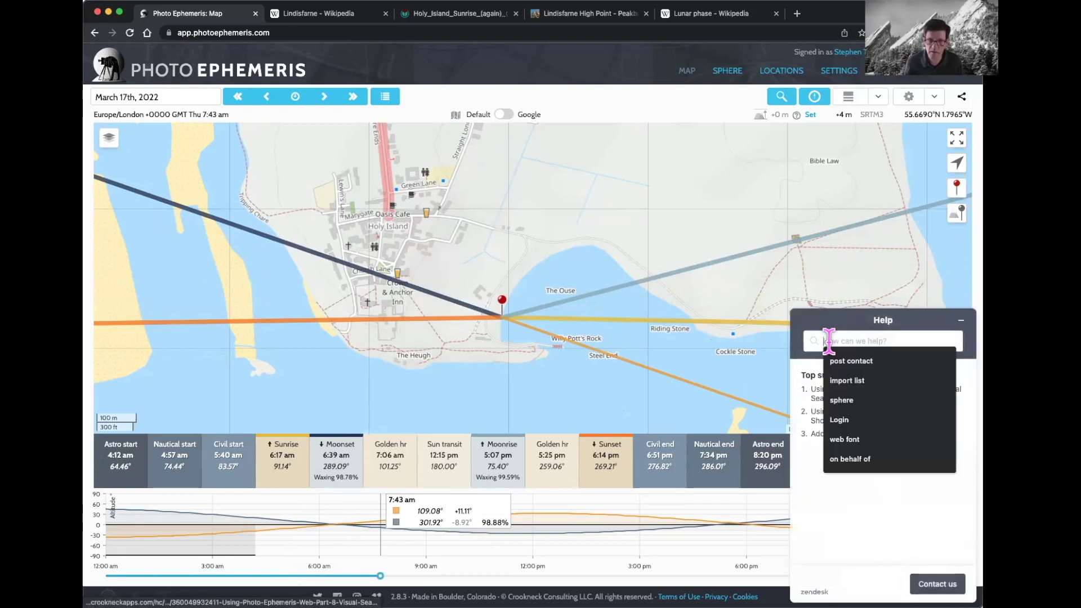
{"action": "type", "text": "azimuth lines"}
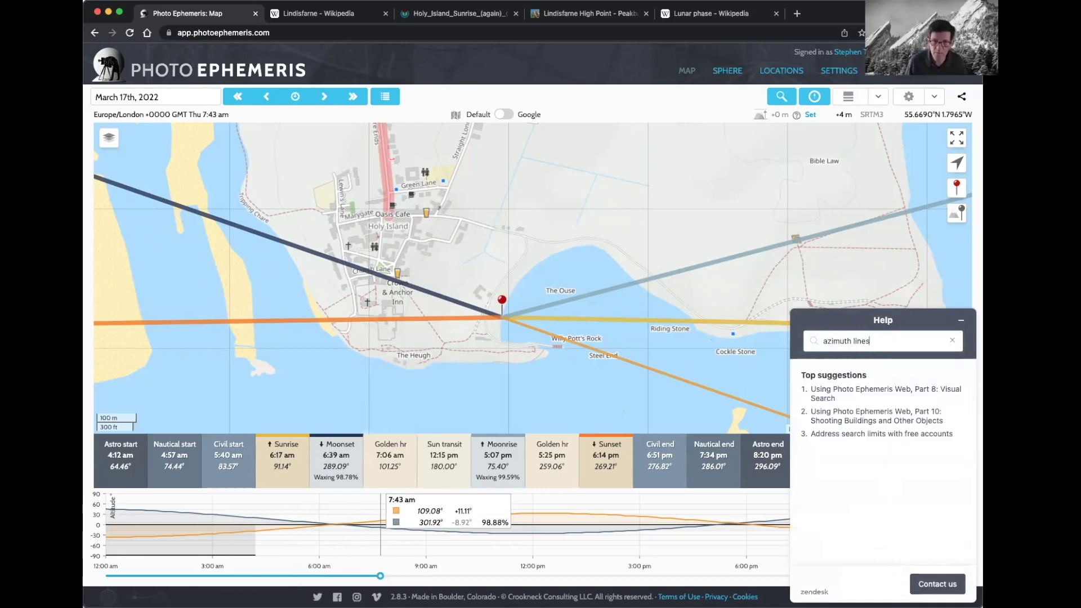
{"action": "key", "text": "Return"}
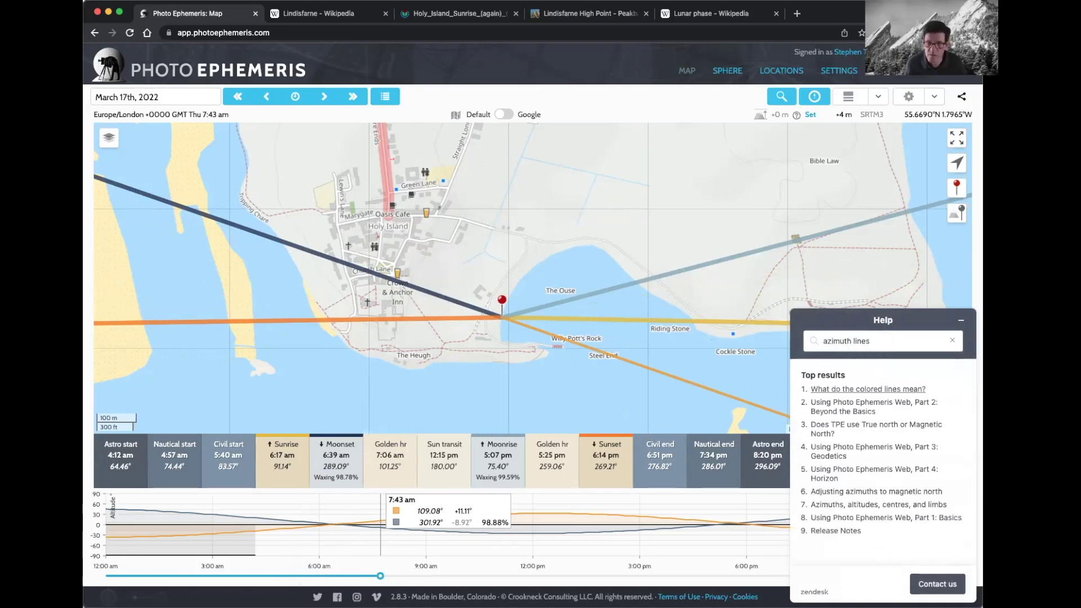
{"action": "left_click", "coordinate": [858, 388]}
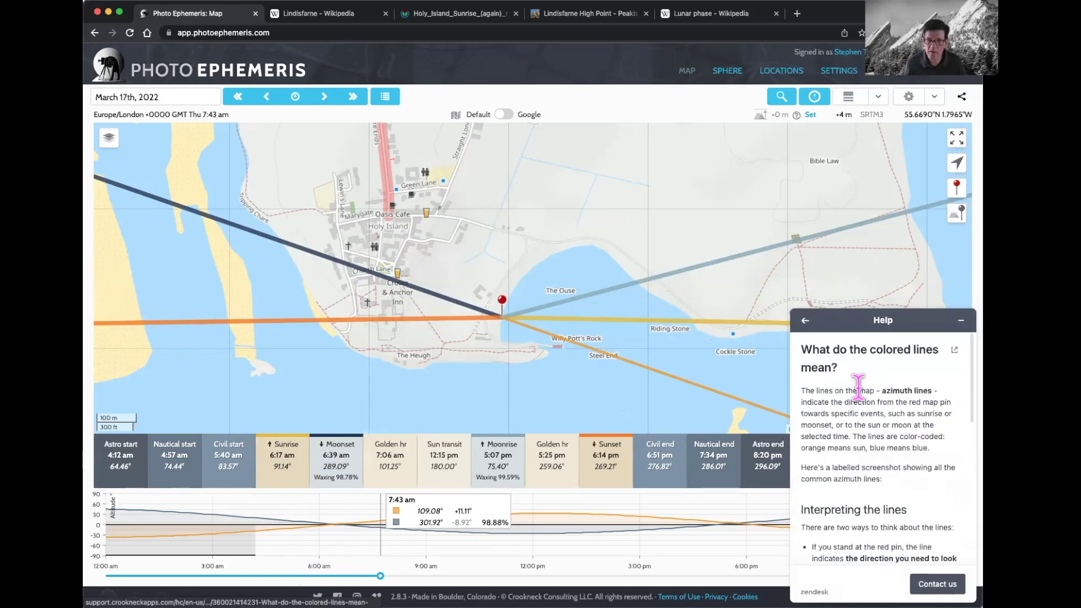
- Read the colored lines article down to the projection and relative shadow length lines, and close the help
{"action": "scroll", "coordinate": [892, 450], "scroll_direction": "down", "scroll_amount": 3}
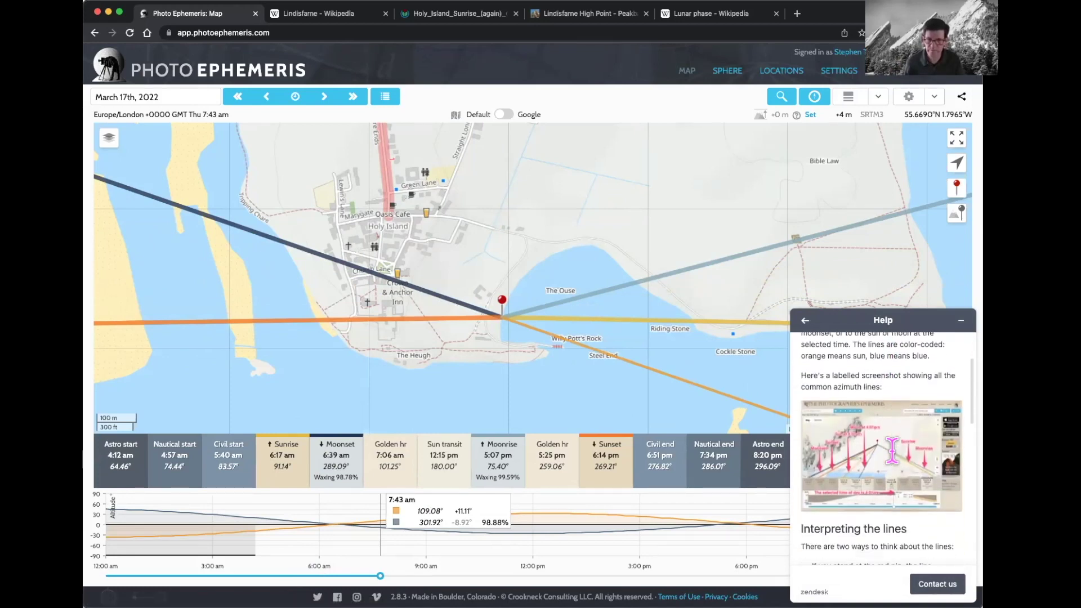
{"action": "scroll", "coordinate": [856, 457], "scroll_direction": "down", "scroll_amount": 5}
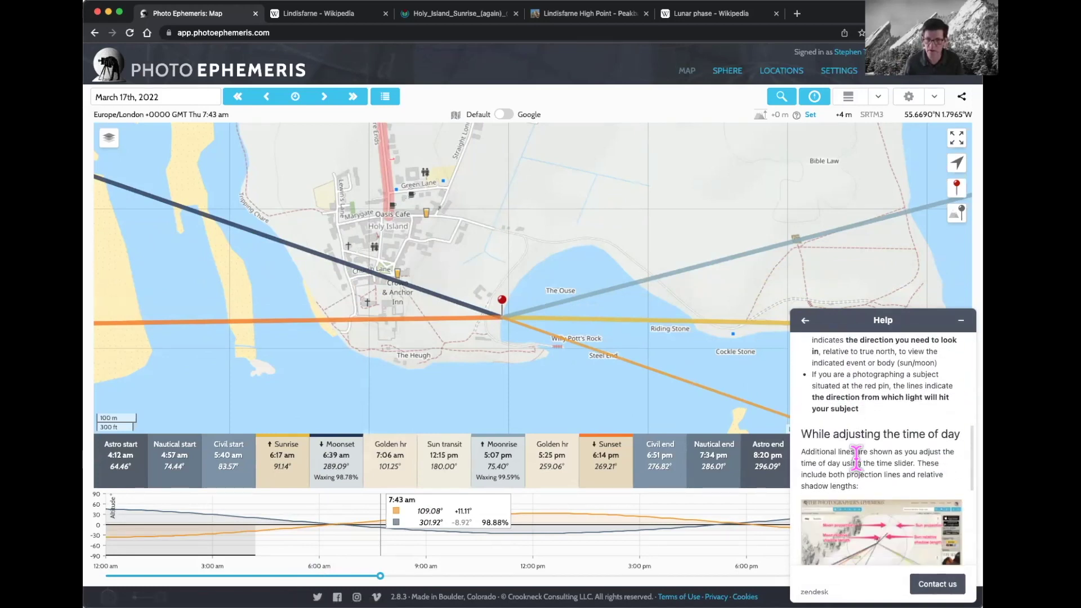
{"action": "scroll", "coordinate": [857, 461], "scroll_direction": "down", "scroll_amount": 5}
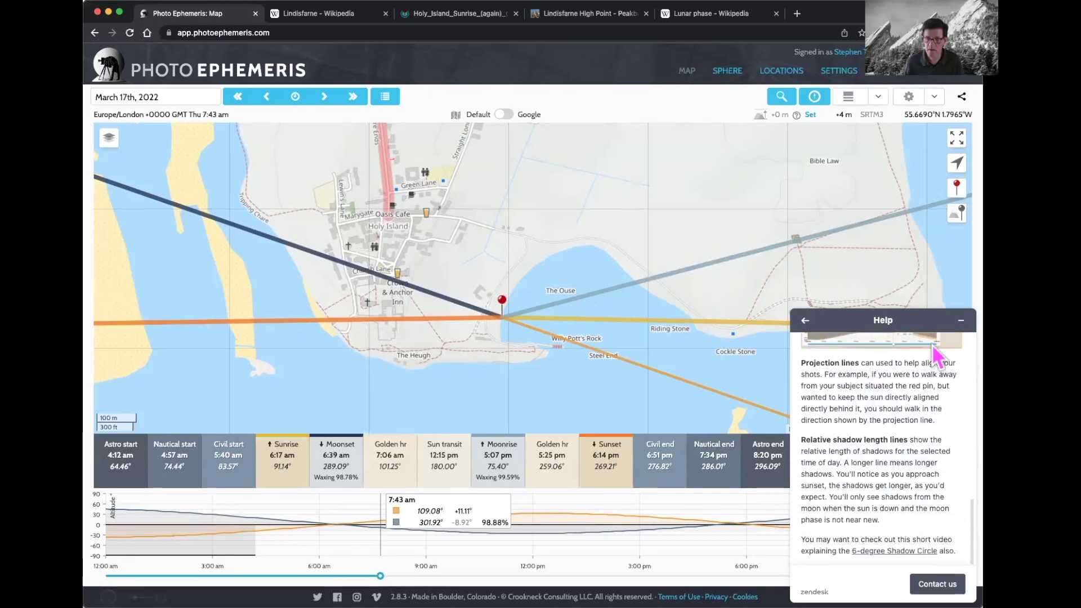
{"action": "left_click", "coordinate": [806, 320]}
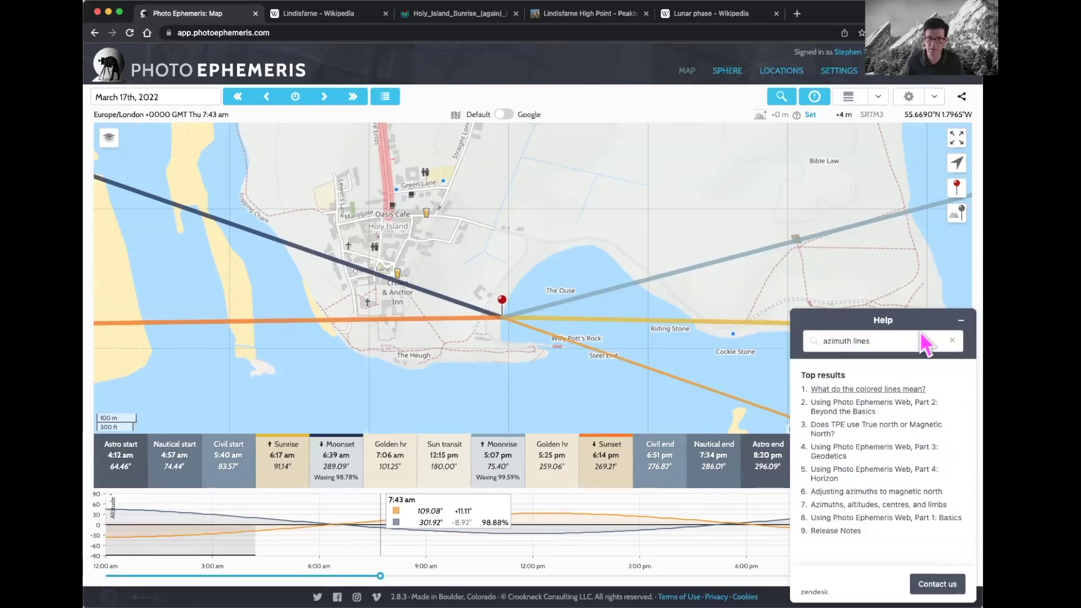
{"action": "left_click", "coordinate": [960, 320]}
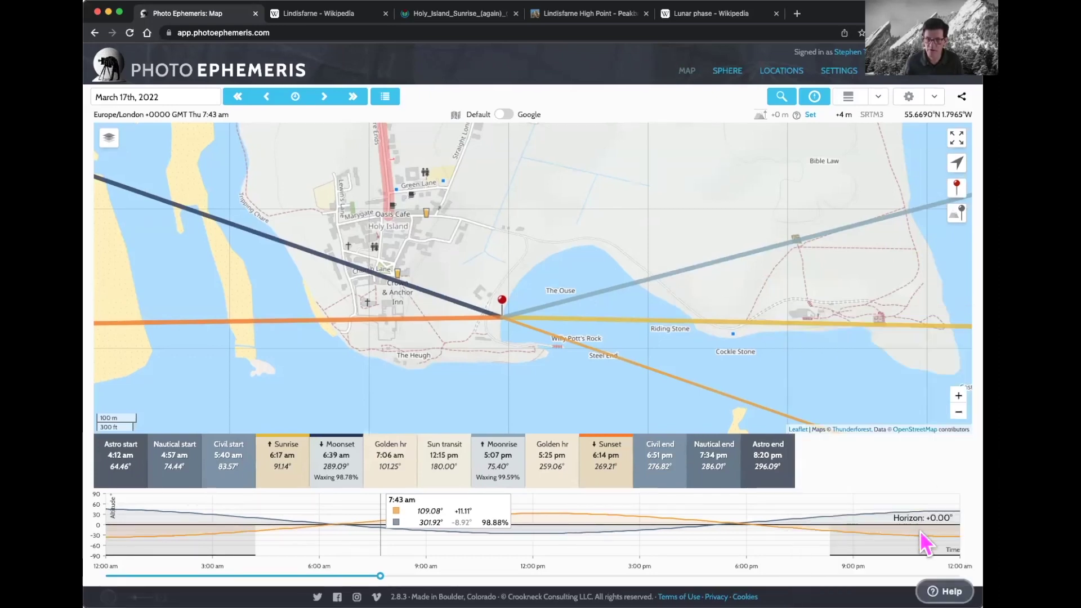
- Reopen the help and search it for "colored lines"
{"action": "left_click", "coordinate": [944, 591]}
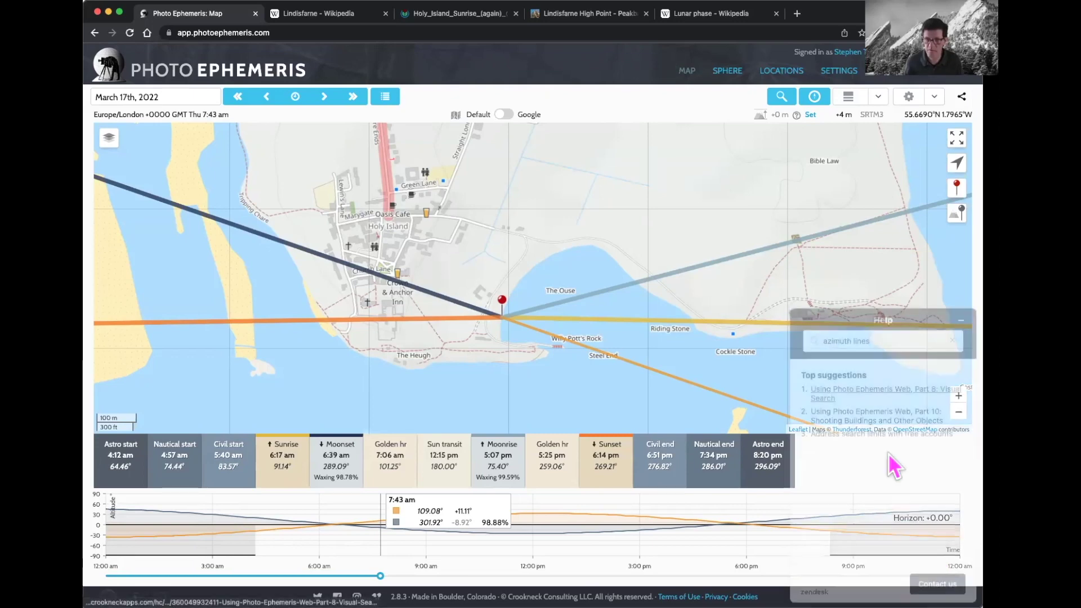
{"action": "triple_click", "coordinate": [855, 340]}
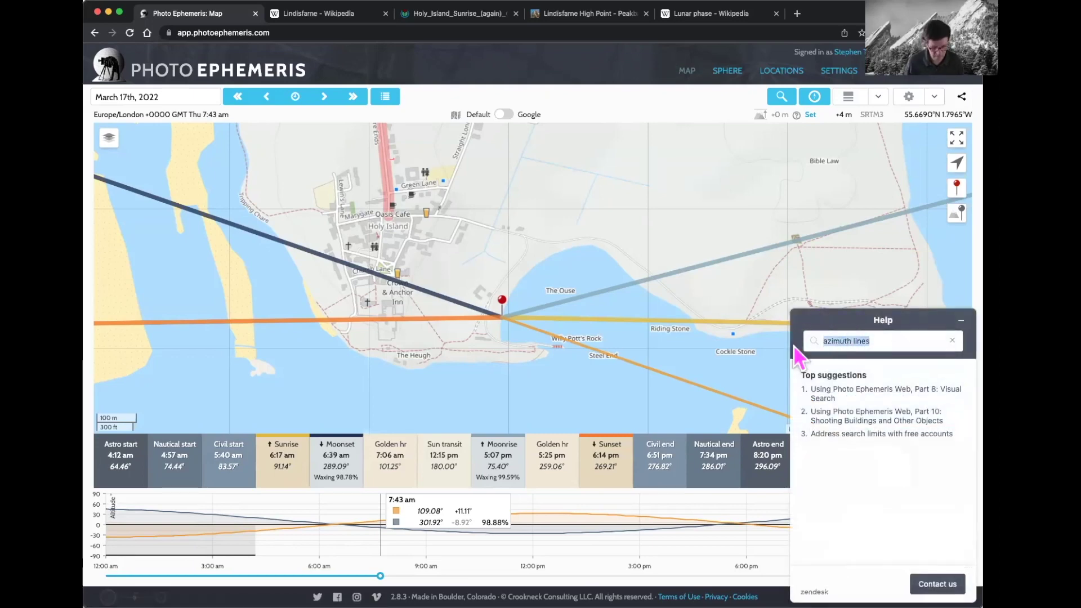
{"action": "type", "text": "colored"}
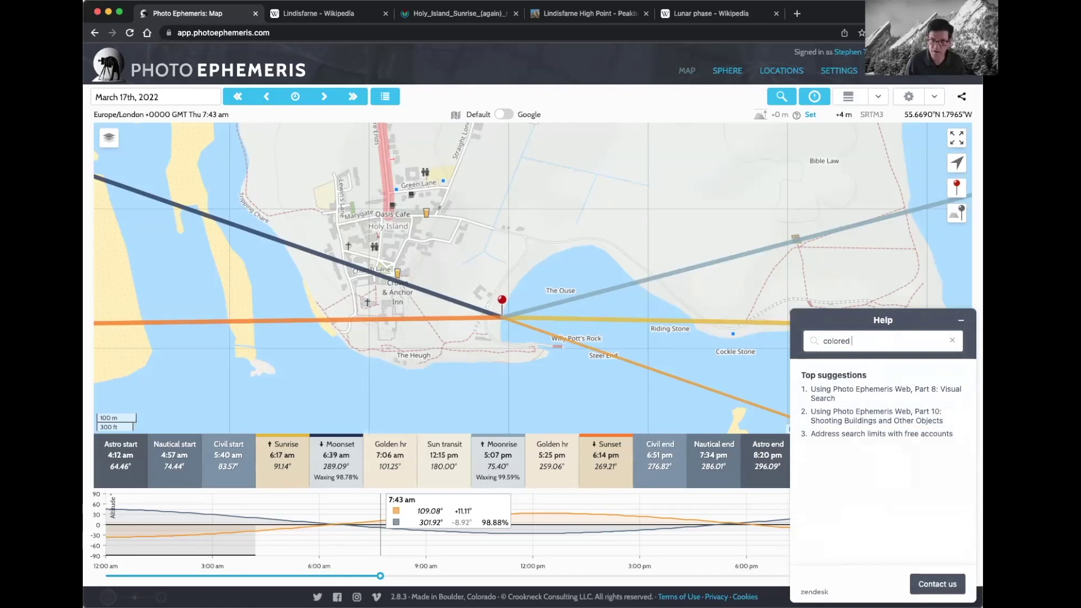
{"action": "type", "text": " lines"}
{"action": "key", "text": "Return"}
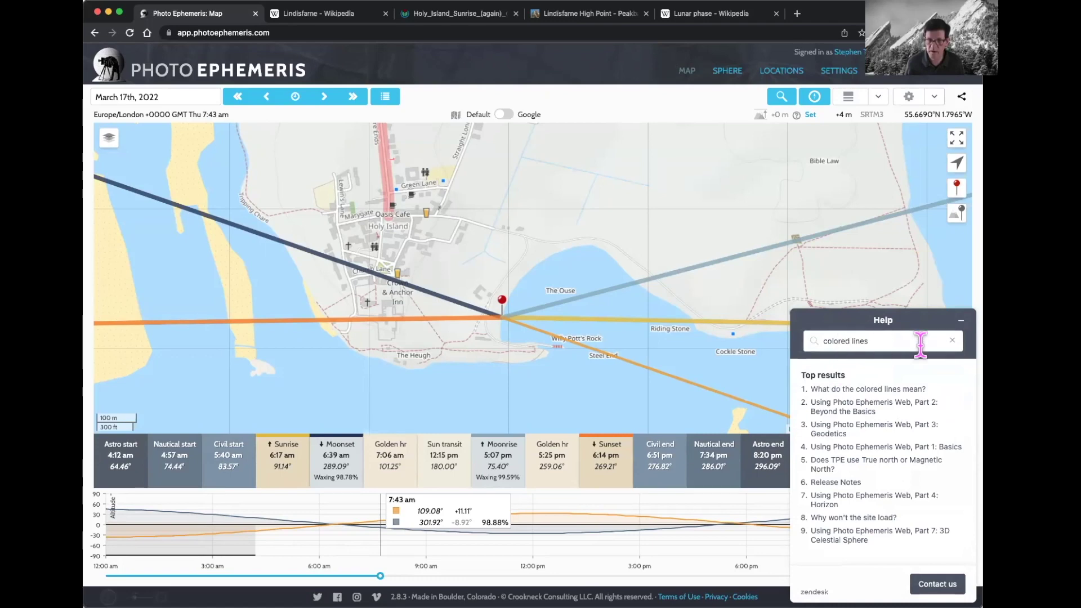
- Search the help for the British spelling "coloured lines" and close the help
{"action": "left_click_drag", "start_coordinate": [878, 341], "coordinate": [798, 358]}
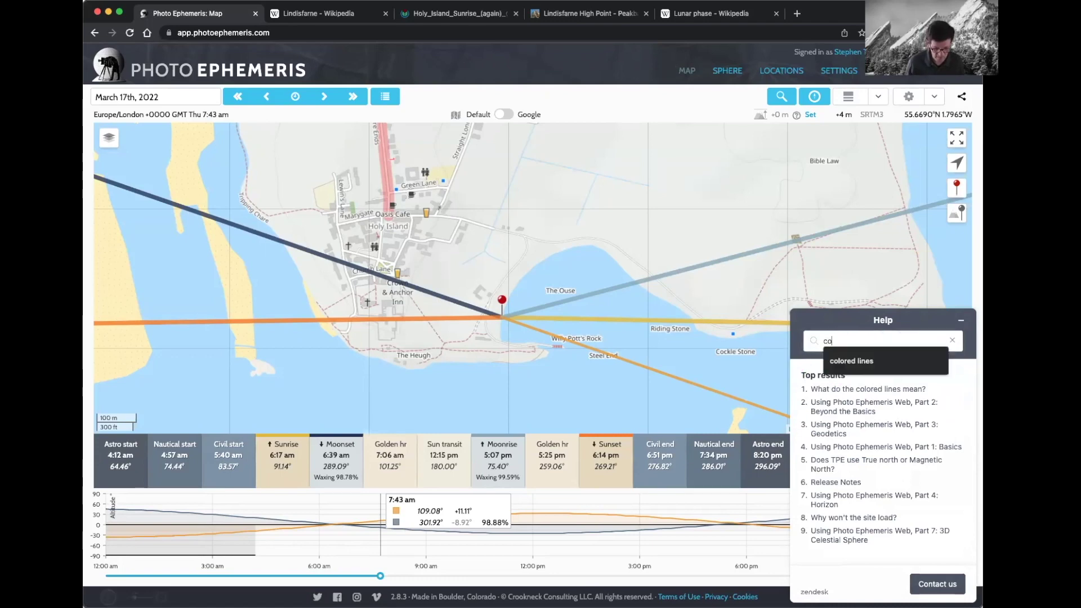
{"action": "type", "text": "coloured ines"}
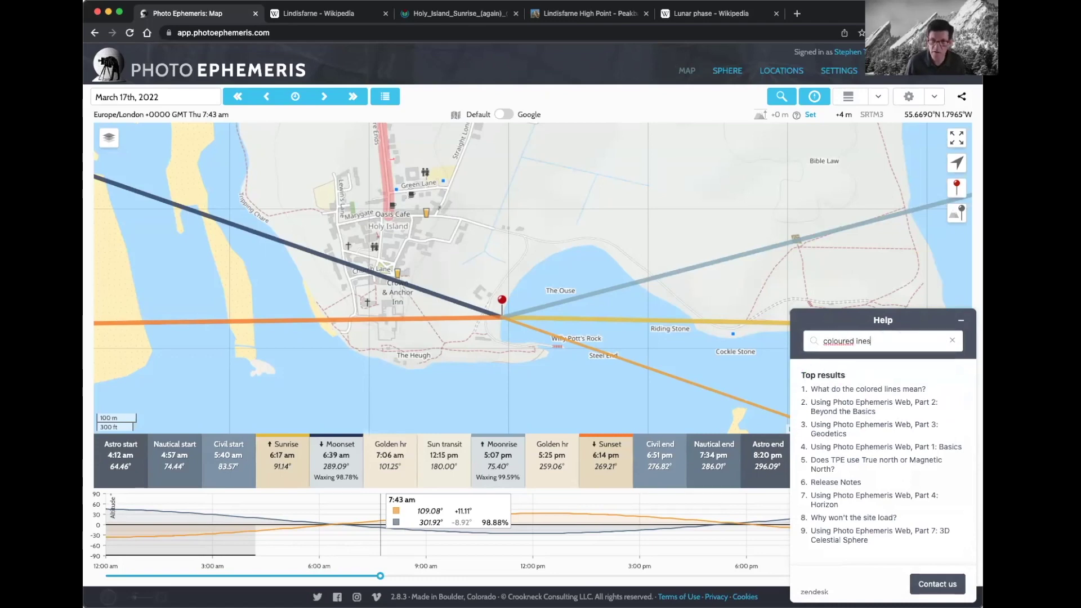
{"action": "key", "text": "BackSpace"}
{"action": "key", "text": "BackSpace"}
{"action": "key", "text": "BackSpace"}
{"action": "key", "text": "BackSpace"}
{"action": "type", "text": "lines"}
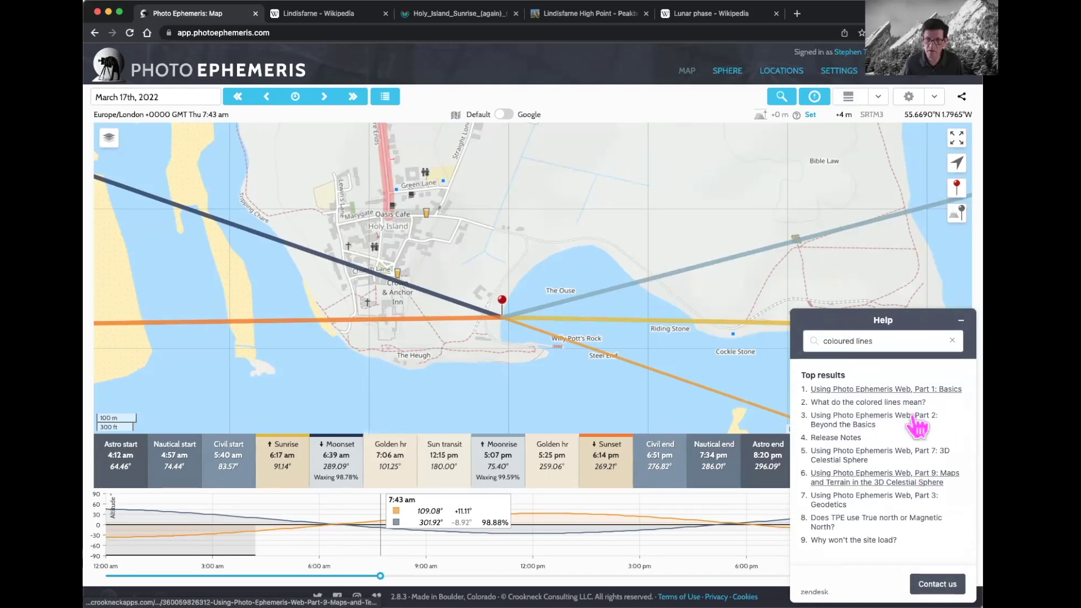
{"action": "left_click", "coordinate": [961, 320]}
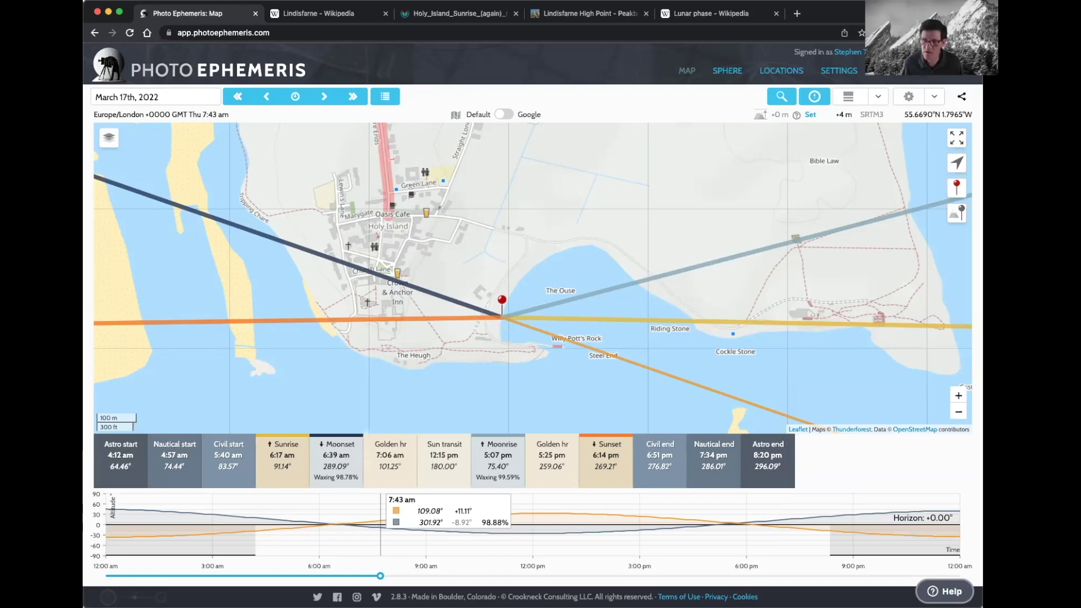
- Select the April 1st, 2022 new moon at 7:24 am from the events list
{"action": "key", "text": "super+Tab"}
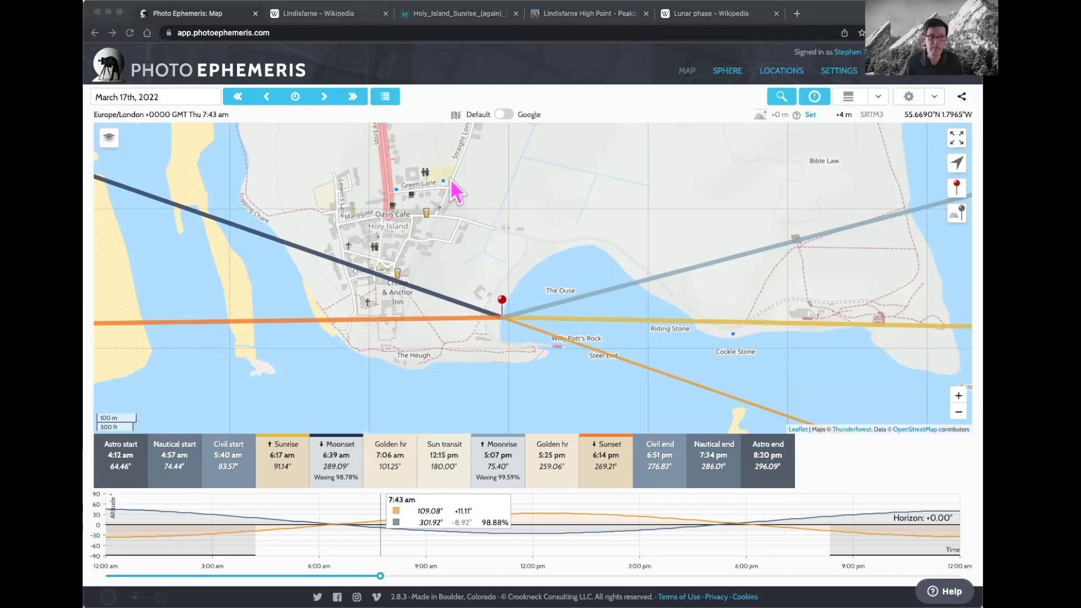
{"action": "left_click", "coordinate": [434, 99]}
{"action": "left_click", "coordinate": [391, 96]}
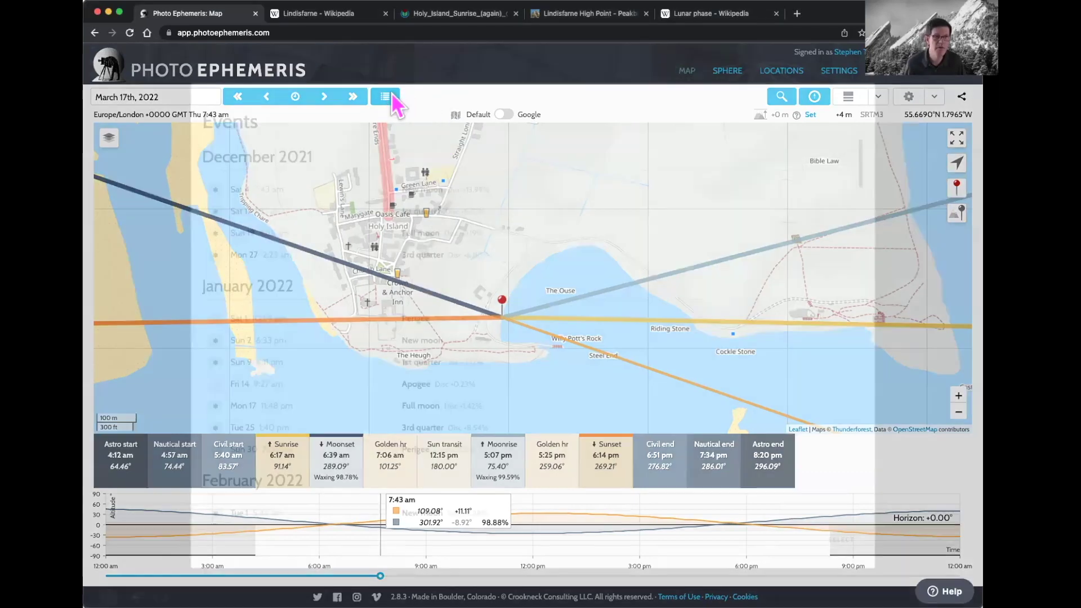
{"action": "scroll", "coordinate": [413, 185], "scroll_direction": "down", "scroll_amount": 5}
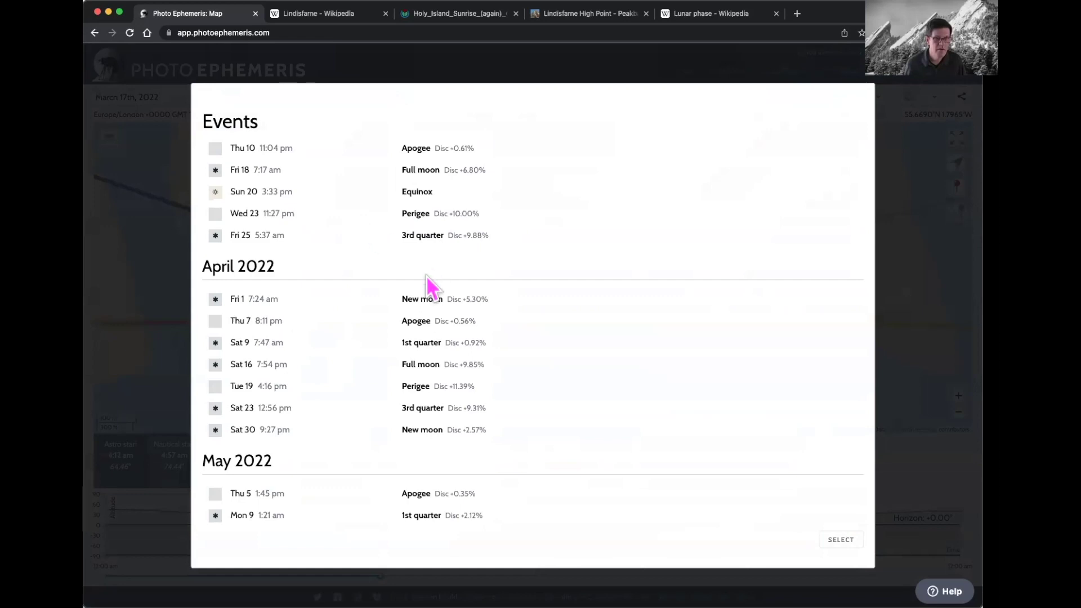
{"action": "left_click", "coordinate": [260, 304]}
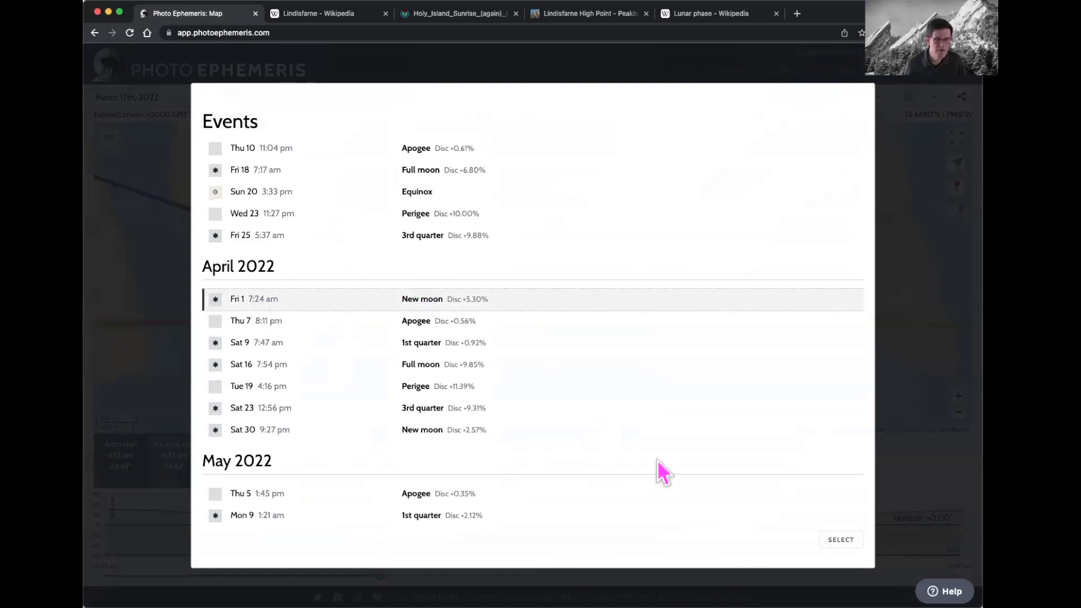
{"action": "left_click", "coordinate": [842, 539]}
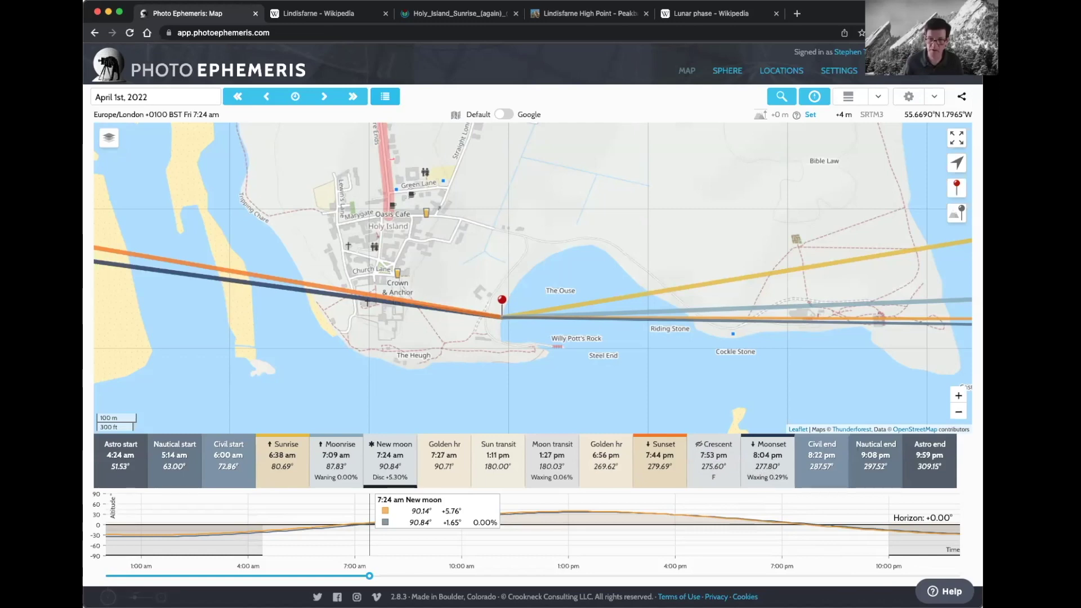
- Search the help for "yallop" and open the article "Lunar and Other Events"
{"action": "left_click", "coordinate": [945, 591]}
{"action": "double_click", "coordinate": [858, 341]}
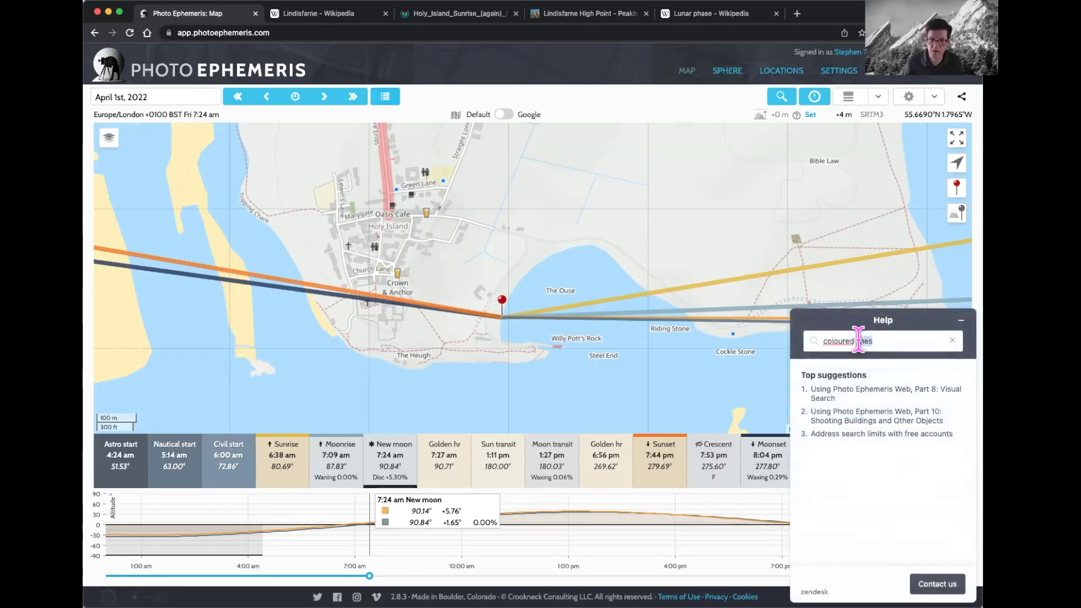
{"action": "triple_click", "coordinate": [858, 341]}
{"action": "type", "text": "ya"}
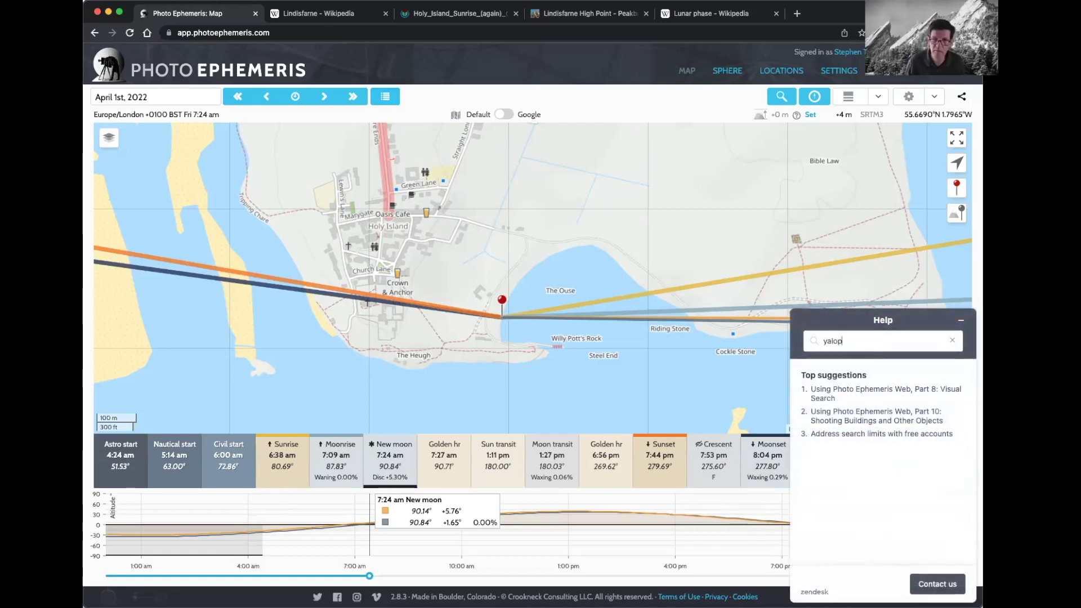
{"action": "type", "text": "llo"}
{"action": "key", "text": "BackSpace"}
{"action": "type", "text": "lop"}
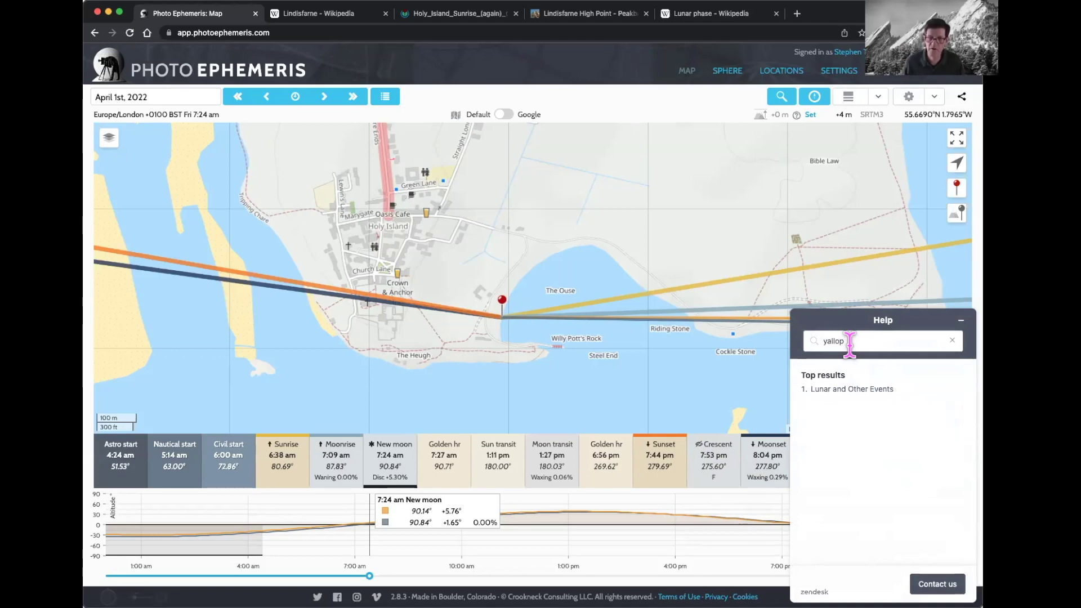
{"action": "left_click", "coordinate": [854, 390]}
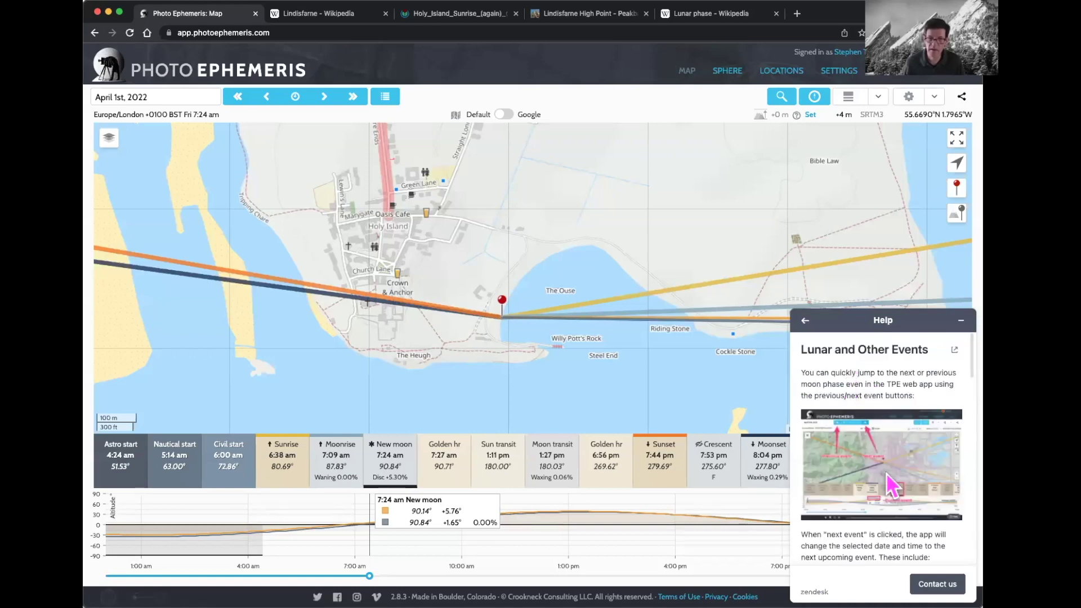
- Read the Lunar and Other Events article down to the crescent visibility ratings A to F, and close the help
{"action": "scroll", "coordinate": [891, 484], "scroll_direction": "down", "scroll_amount": 8}
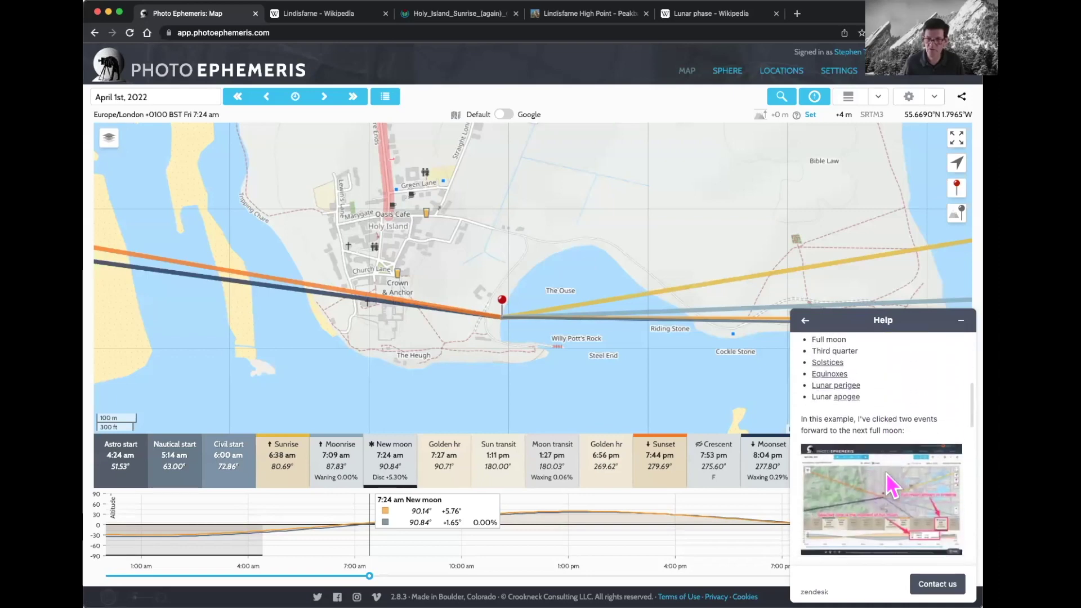
{"action": "scroll", "coordinate": [886, 472], "scroll_direction": "up", "scroll_amount": 4}
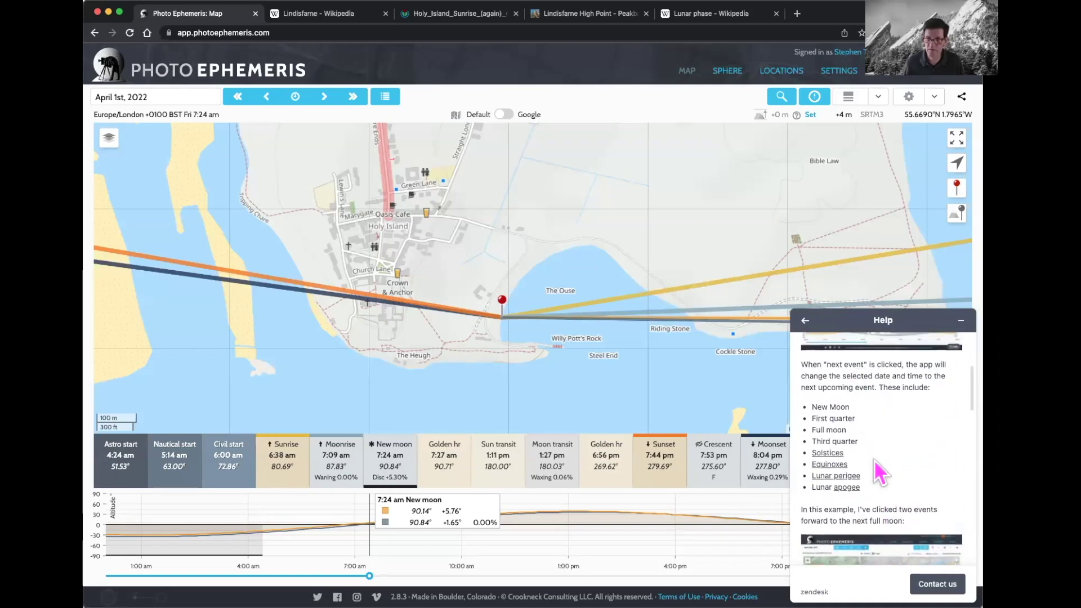
{"action": "scroll", "coordinate": [873, 459], "scroll_direction": "down", "scroll_amount": 3}
{"action": "scroll", "coordinate": [878, 479], "scroll_direction": "down", "scroll_amount": 10}
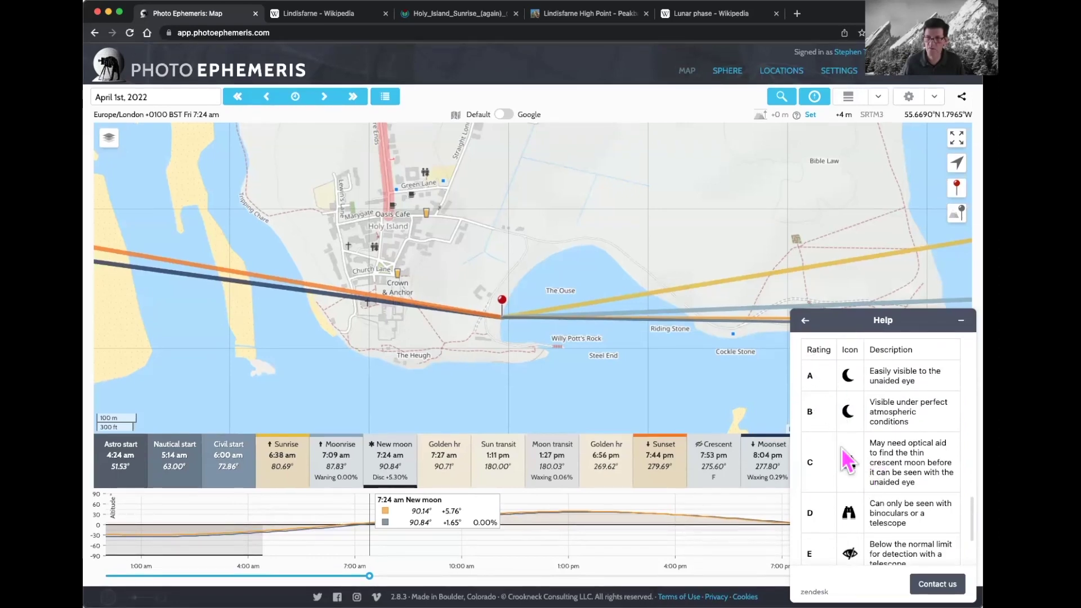
{"action": "scroll", "coordinate": [846, 459], "scroll_direction": "down", "scroll_amount": 1}
{"action": "scroll", "coordinate": [841, 449], "scroll_direction": "down", "scroll_amount": 1}
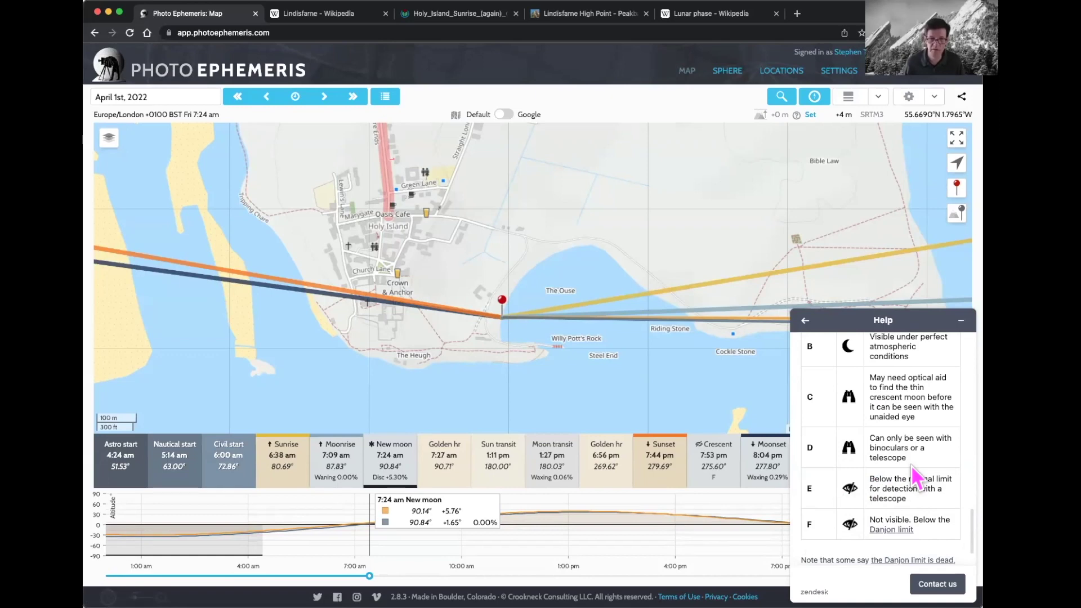
{"action": "scroll", "coordinate": [870, 442], "scroll_direction": "up", "scroll_amount": 3}
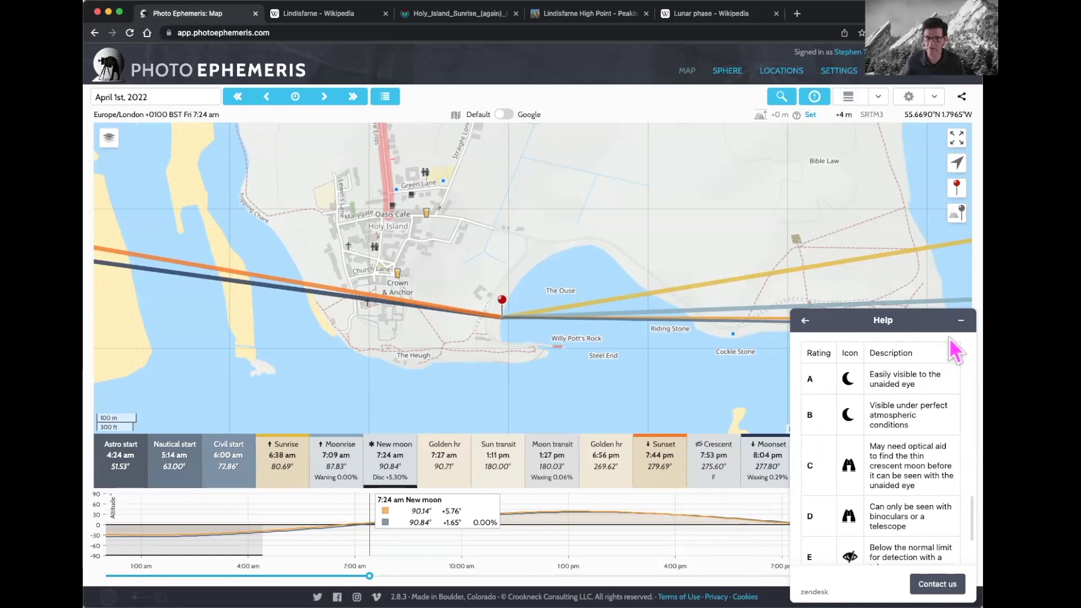
{"action": "left_click", "coordinate": [961, 320]}
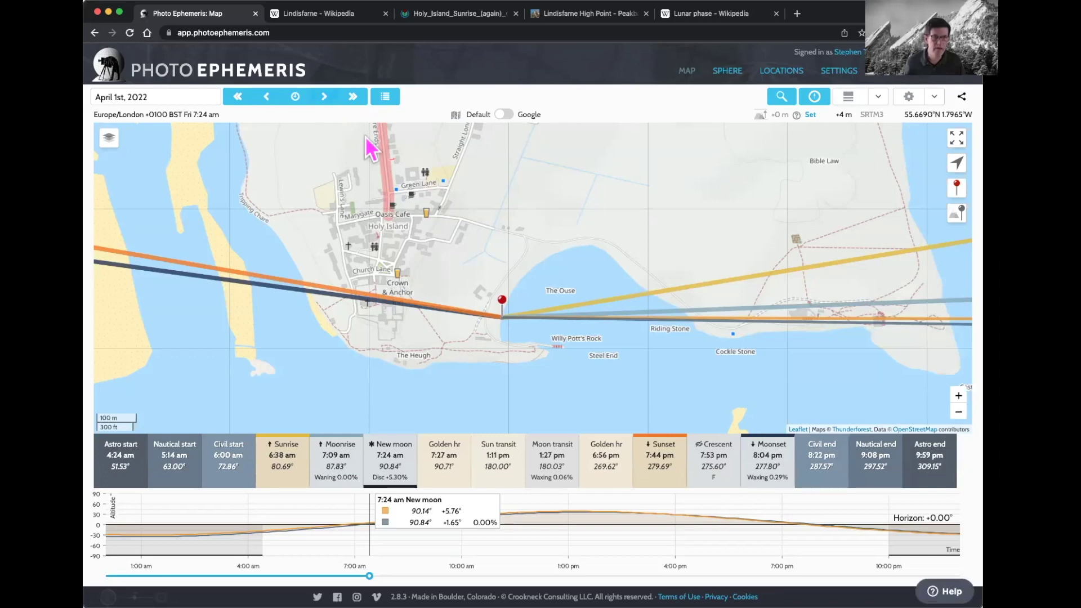
- Compare April 1st's 7:53 pm crescent event with April 2nd, finishing on the April 2nd crescent event at 8:30 pm
{"action": "left_click", "coordinate": [713, 458]}
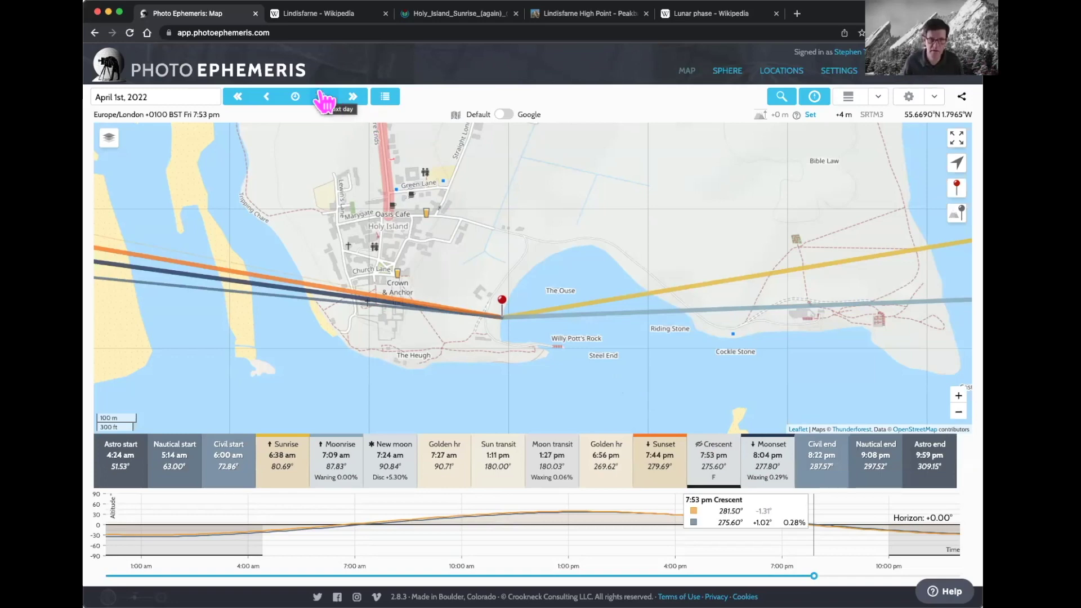
{"action": "left_click", "coordinate": [329, 103]}
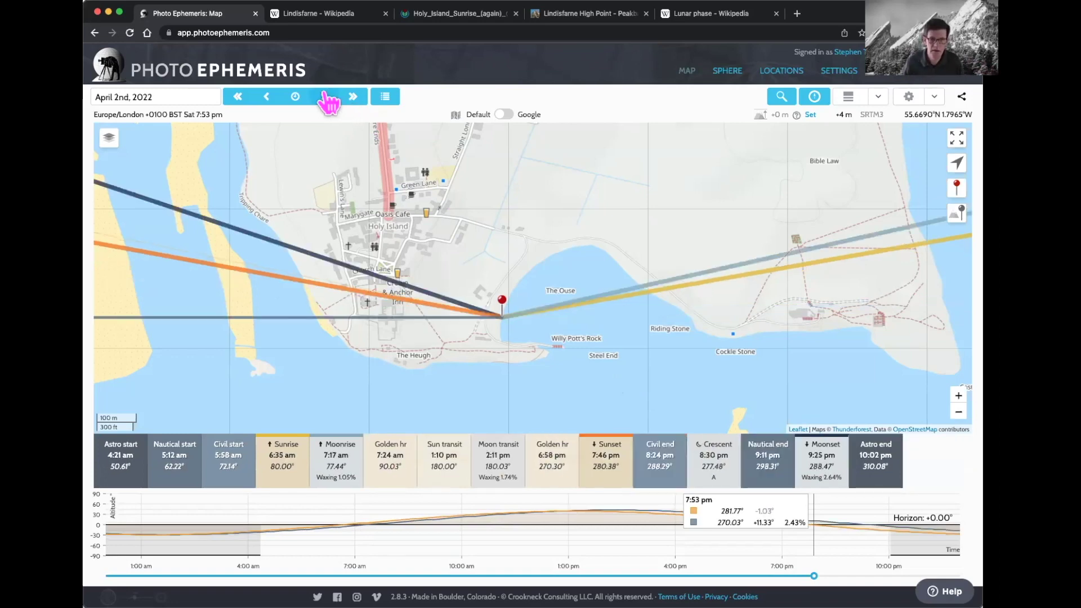
{"action": "left_click", "coordinate": [269, 102]}
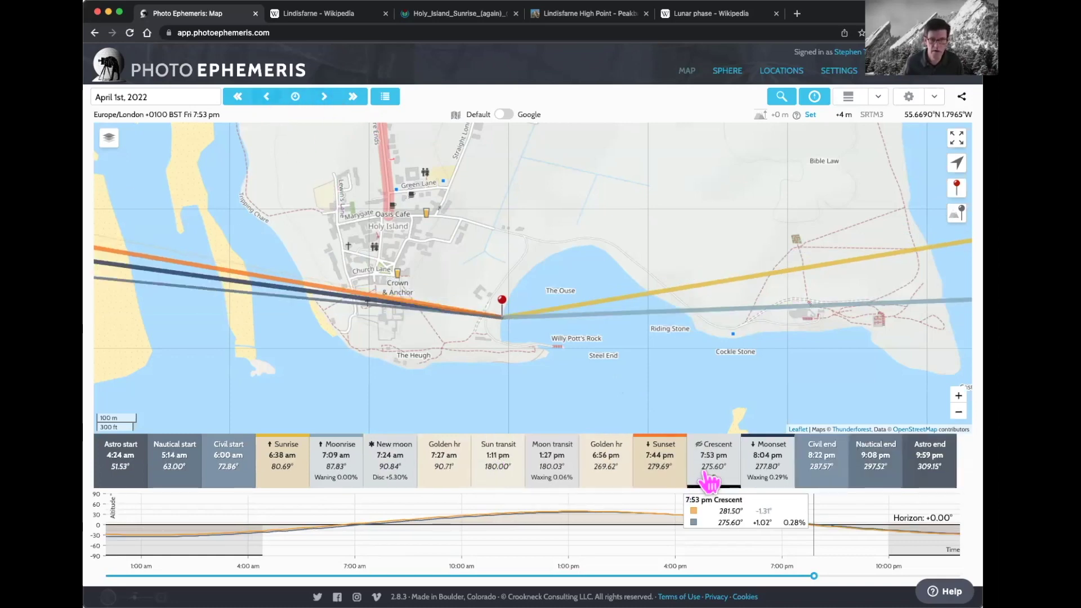
{"action": "left_click", "coordinate": [324, 97]}
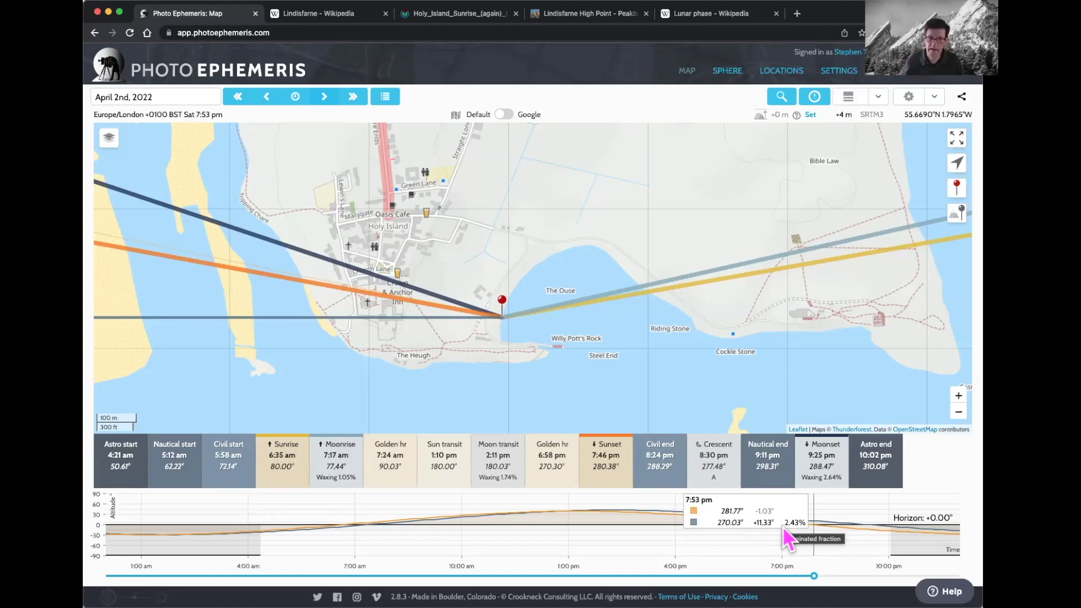
{"action": "left_click", "coordinate": [707, 465]}
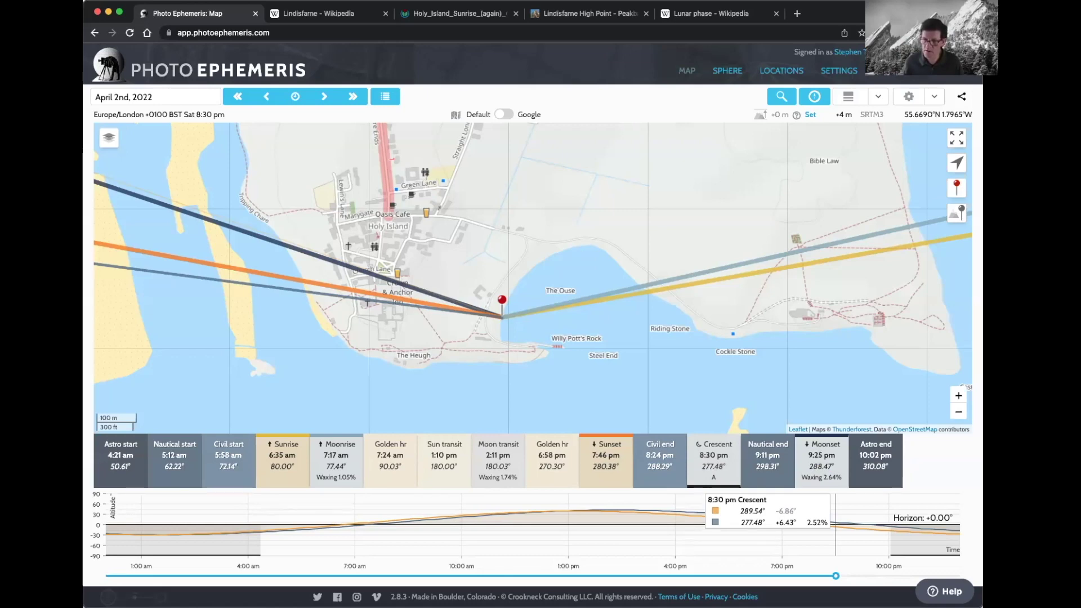
- Review the April and May 2022 lunar events list and select the May 16th penumbral eclipse start at 2:32 am
{"action": "key", "text": "super+Tab"}
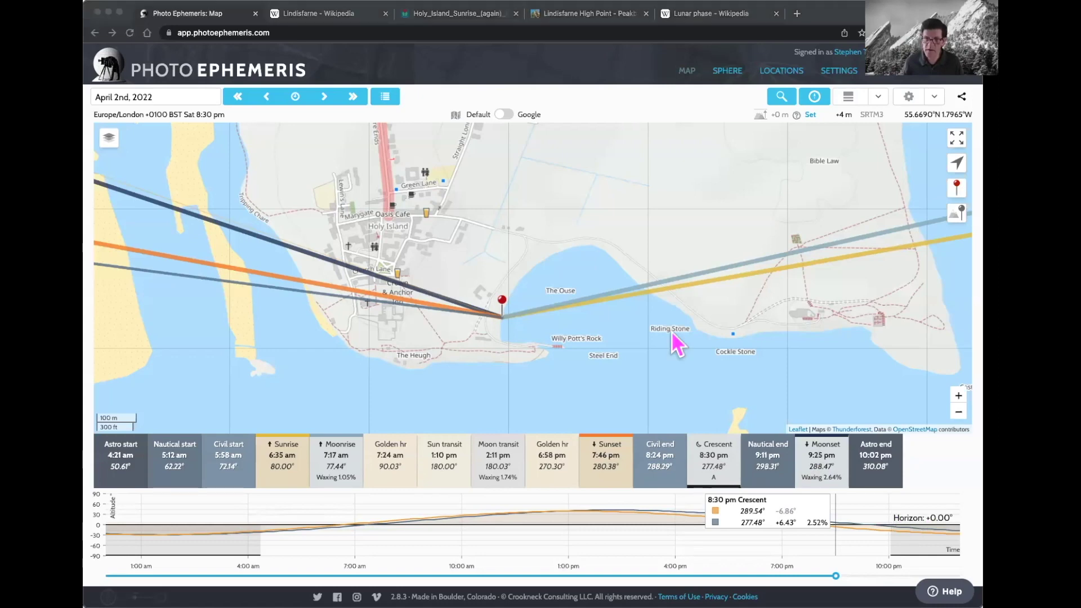
{"action": "left_click", "coordinate": [383, 97]}
{"action": "scroll", "coordinate": [437, 237], "scroll_direction": "down", "scroll_amount": 13}
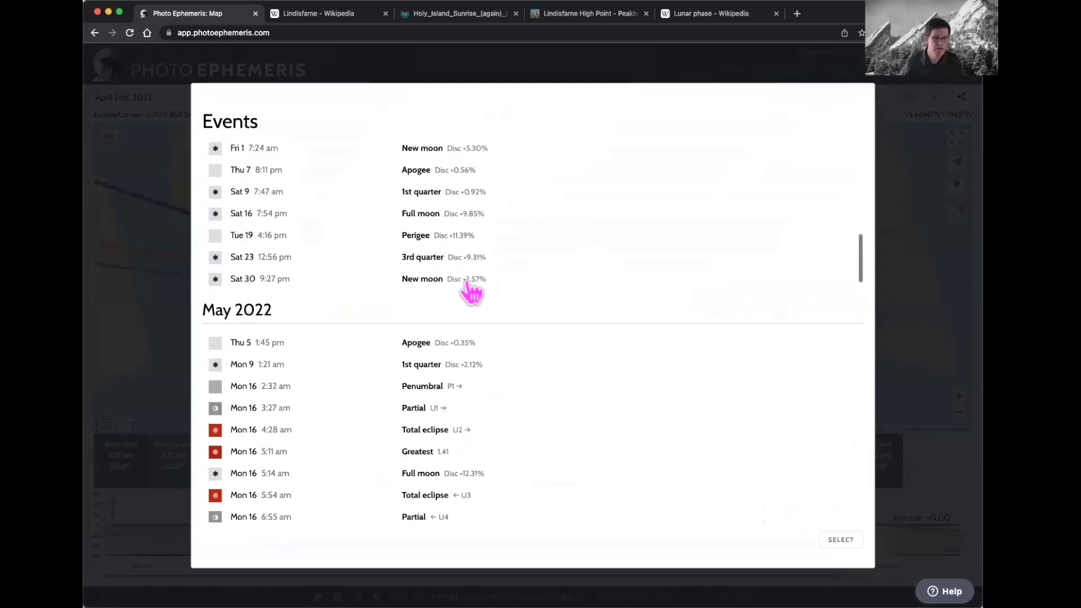
{"action": "scroll", "coordinate": [477, 302], "scroll_direction": "up", "scroll_amount": 4}
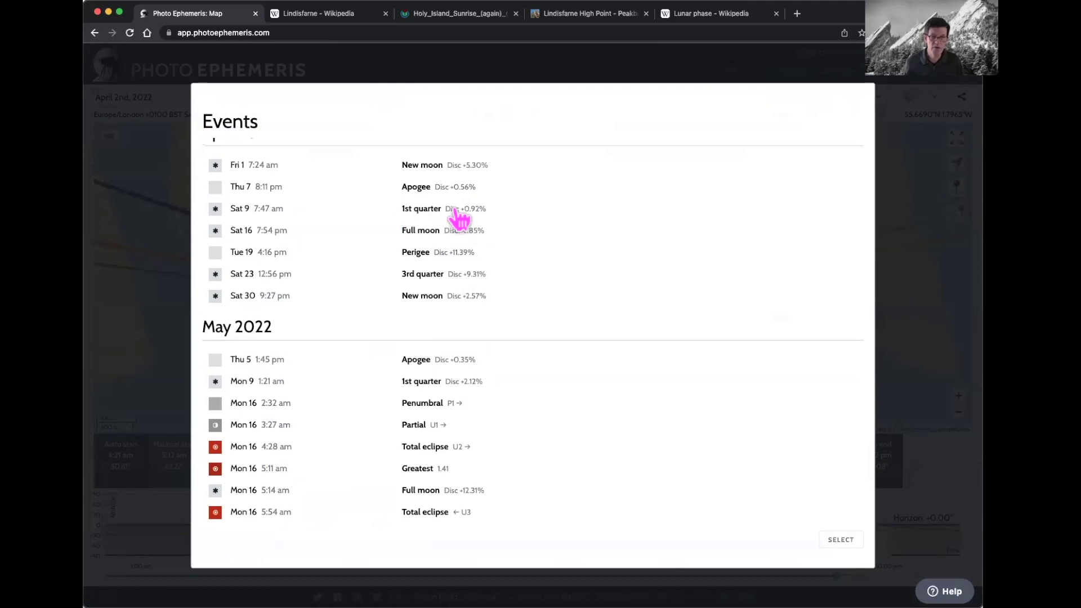
{"action": "mouse_move", "coordinate": [458, 214]}
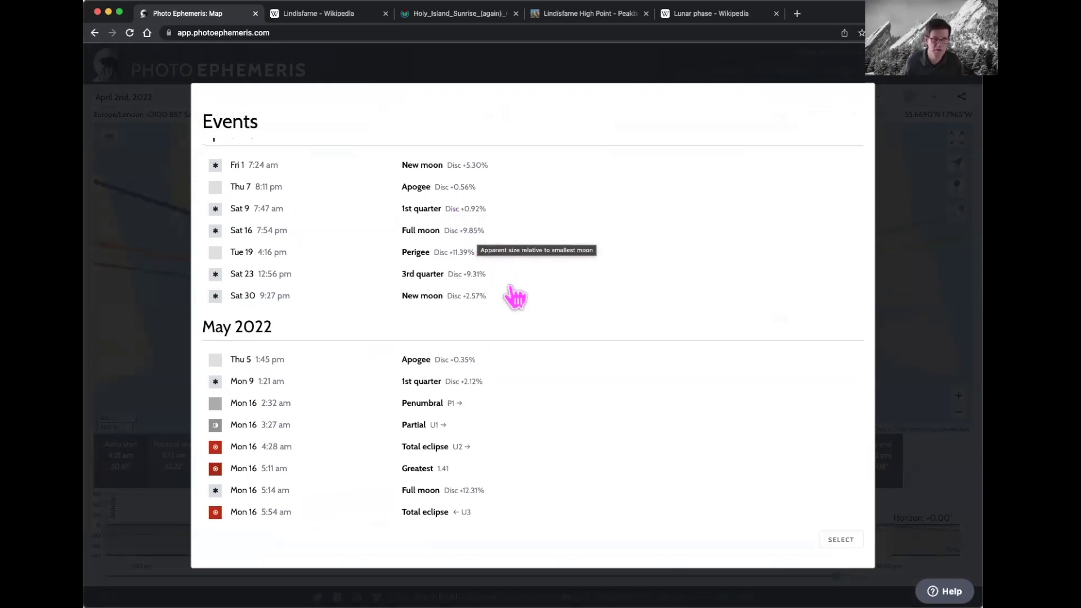
{"action": "scroll", "coordinate": [513, 295], "scroll_direction": "down", "scroll_amount": 3}
{"action": "scroll", "coordinate": [514, 296], "scroll_direction": "down", "scroll_amount": 3}
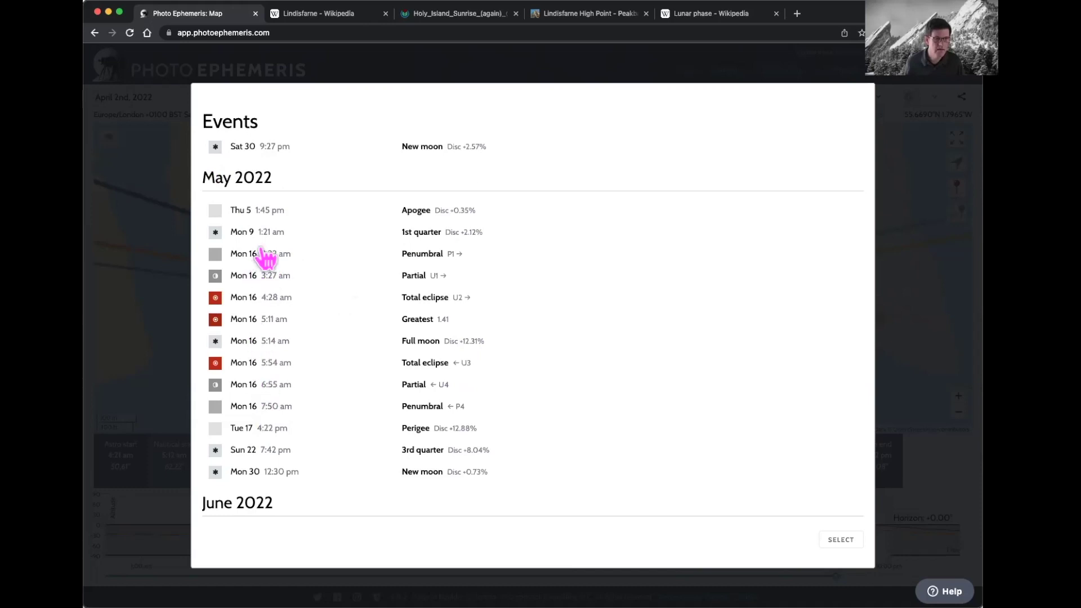
{"action": "left_click", "coordinate": [432, 259]}
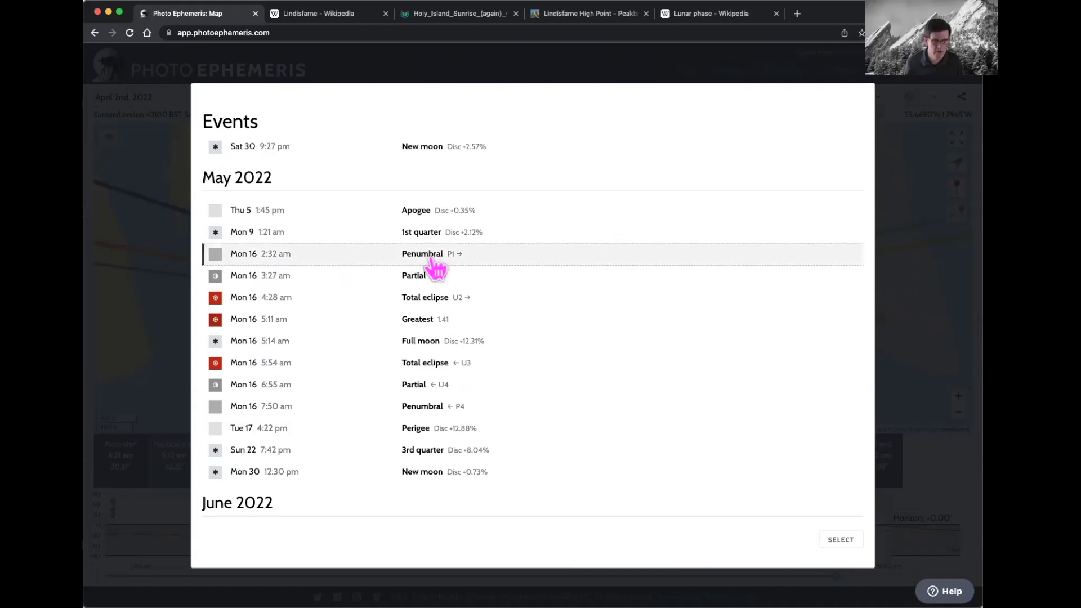
{"action": "left_click", "coordinate": [834, 539]}
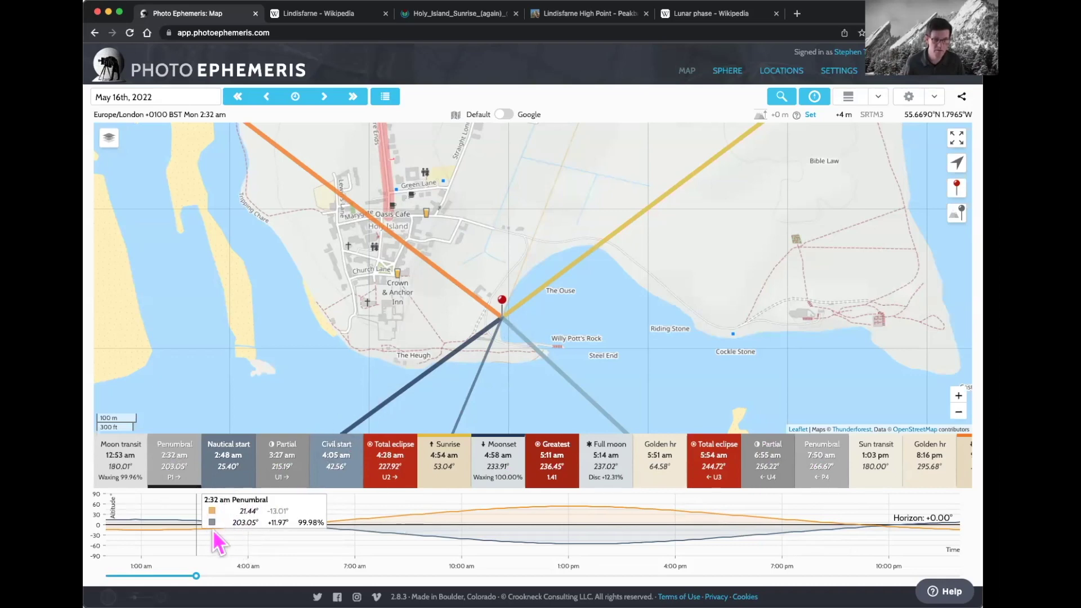
- Step from the 3:27 am partial eclipse to the 4:28 am total eclipse and examine the moon's azimuth line on the map
{"action": "left_click", "coordinate": [287, 468]}
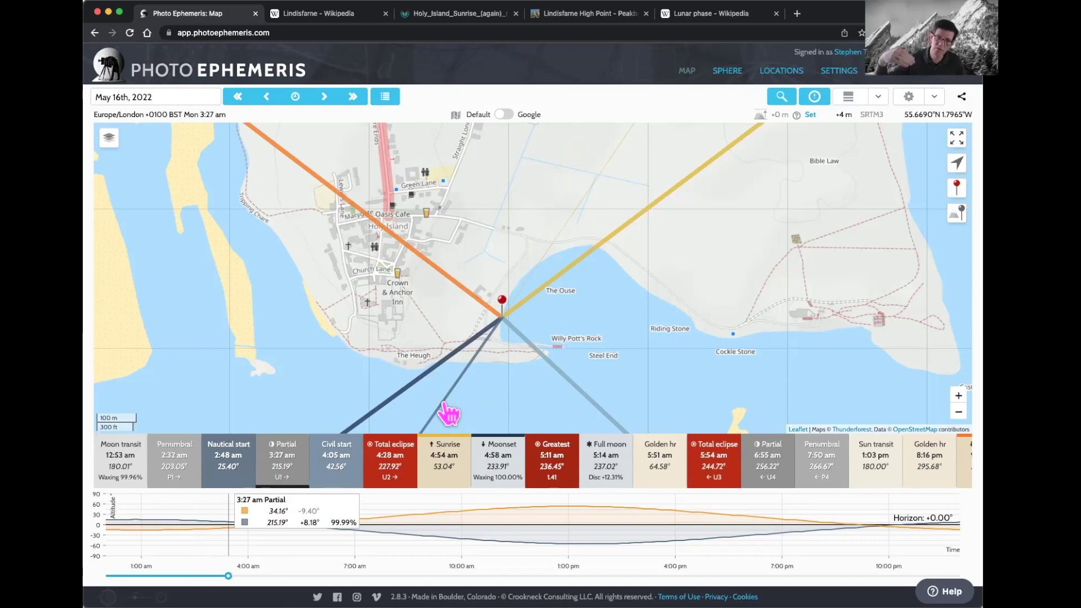
{"action": "left_click", "coordinate": [404, 467]}
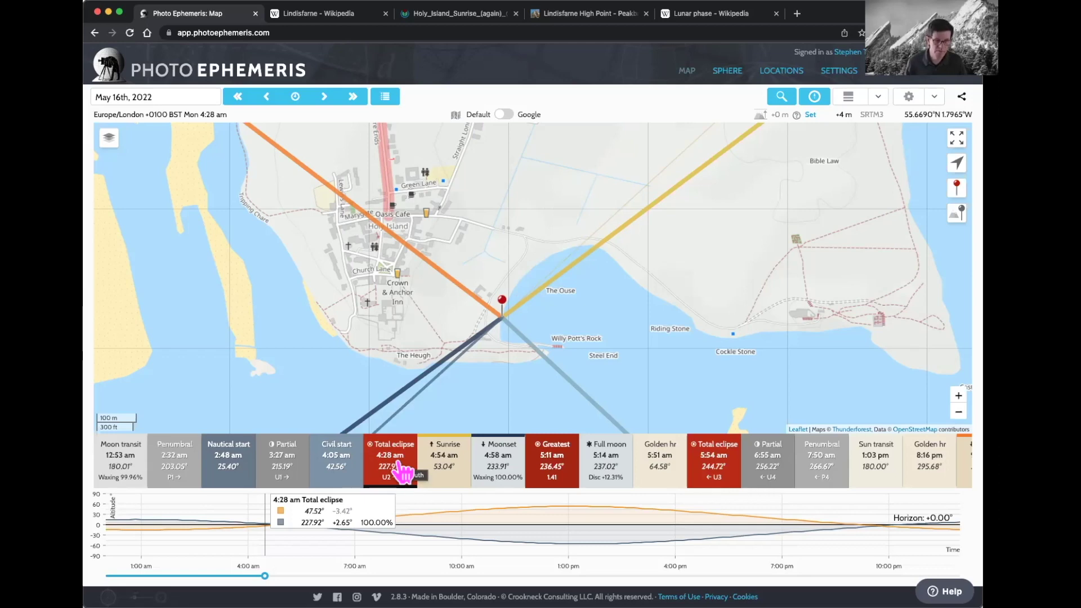
{"action": "left_click_drag", "start_coordinate": [509, 321], "coordinate": [499, 262]}
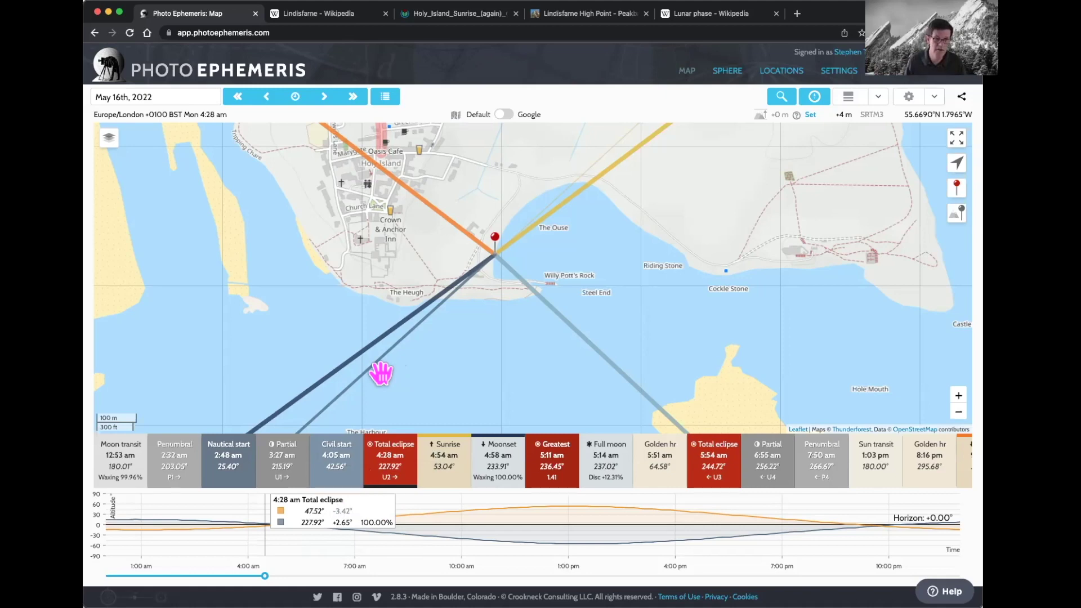
{"action": "left_click_drag", "start_coordinate": [417, 374], "coordinate": [471, 379]}
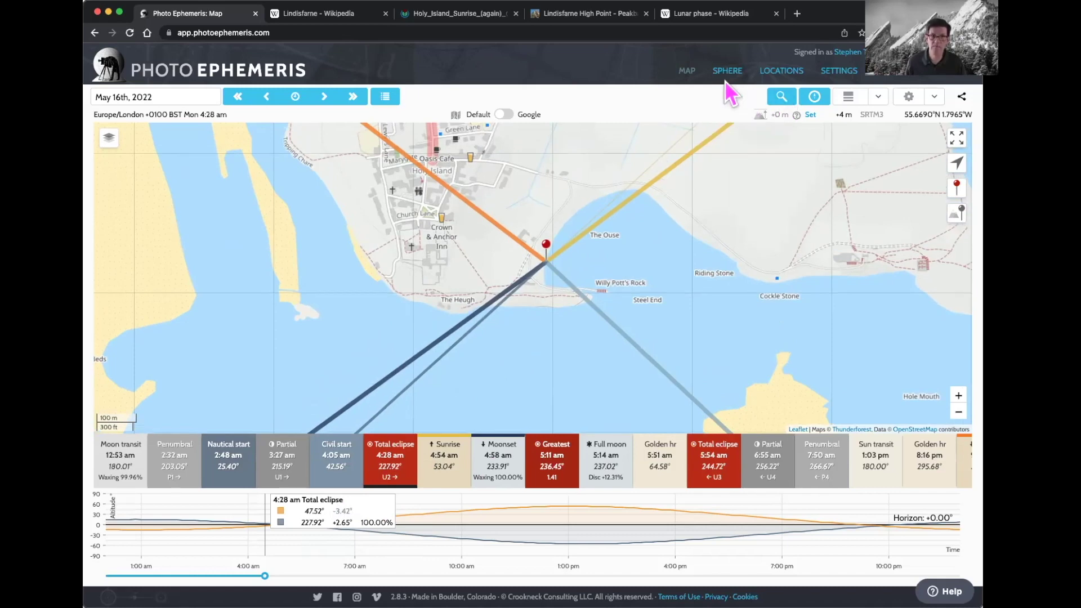
{"action": "left_click", "coordinate": [780, 96]}
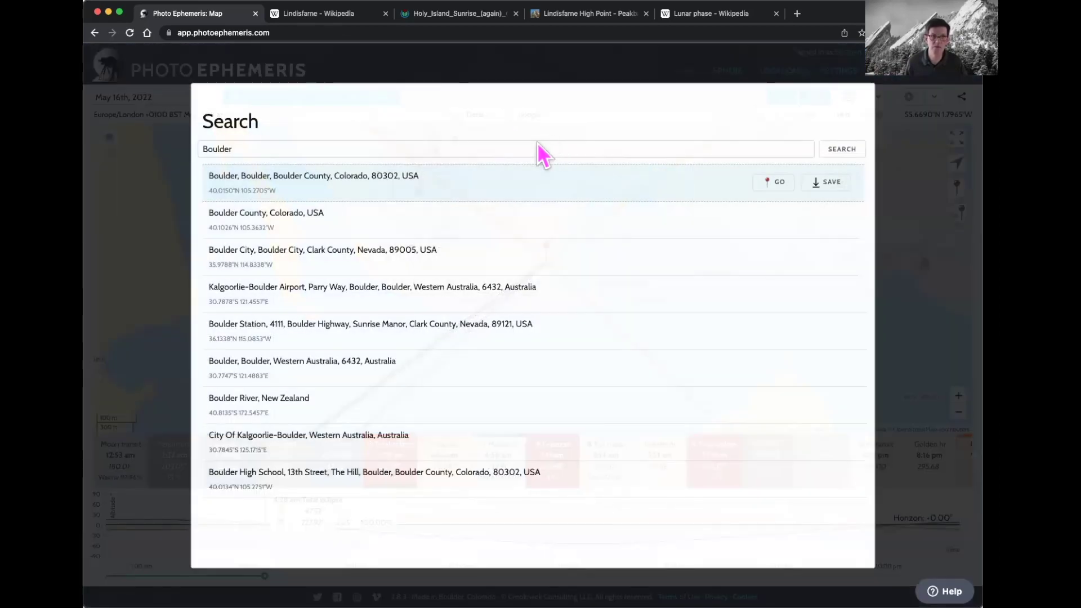
{"action": "left_click", "coordinate": [502, 141]}
{"action": "type", "text": "Webinar"}
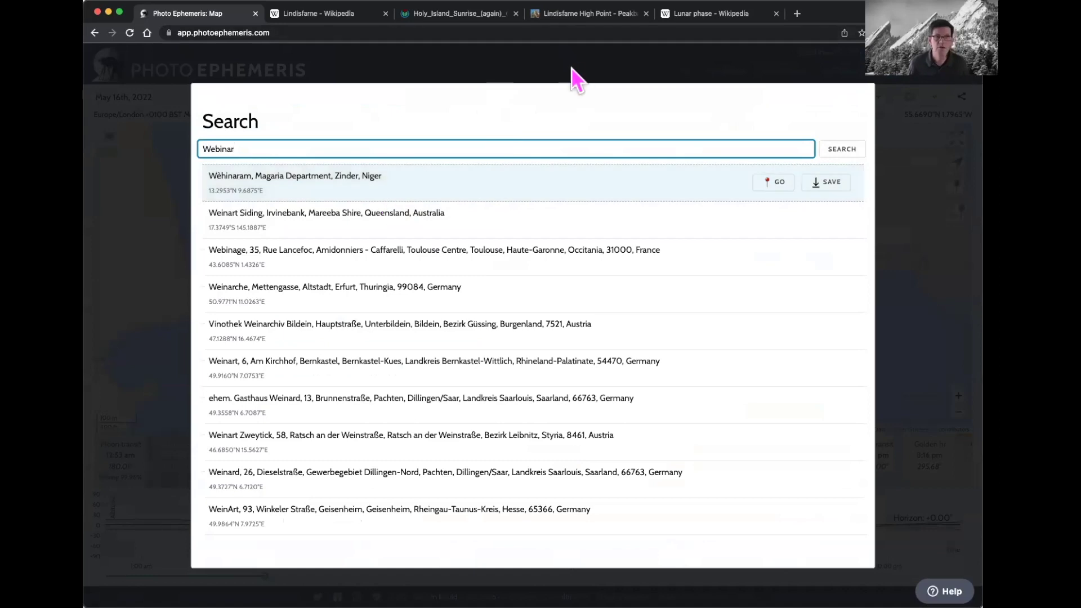
{"action": "left_click", "coordinate": [640, 73]}
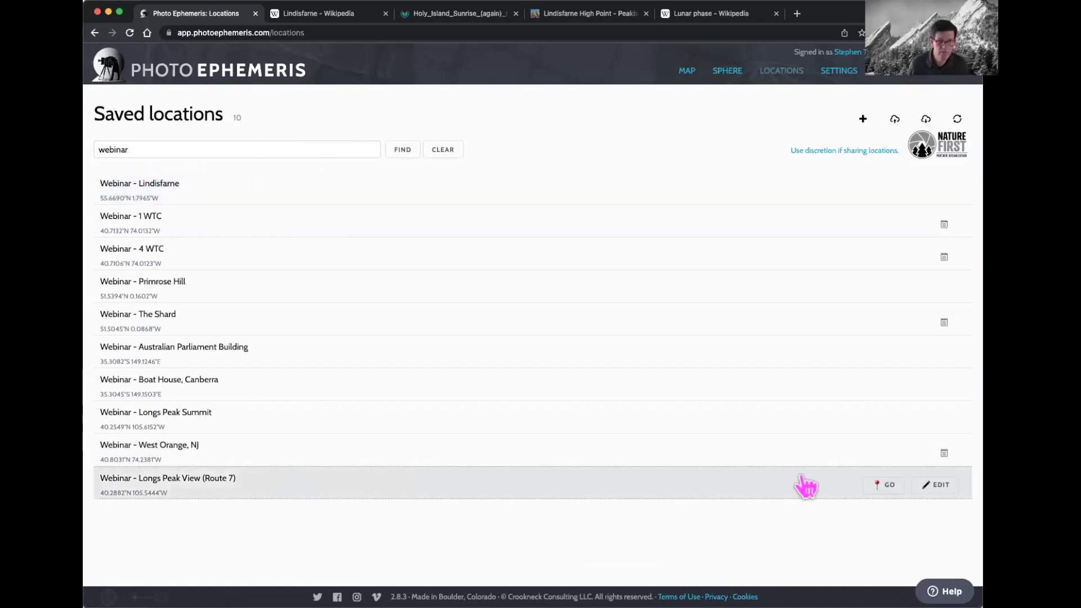
- Move the map to the saved location "Webinar - Longs Peak View (Route 7)" and examine the local total eclipse events and azimuths
{"action": "left_click", "coordinate": [881, 485]}
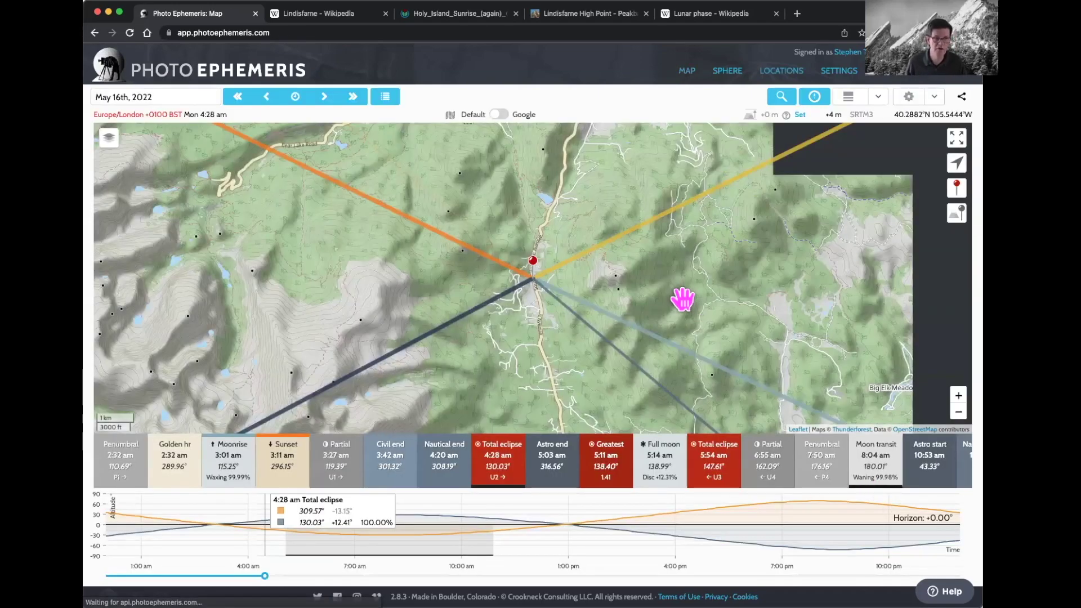
{"action": "scroll", "coordinate": [790, 473], "scroll_direction": "right", "scroll_amount": 5}
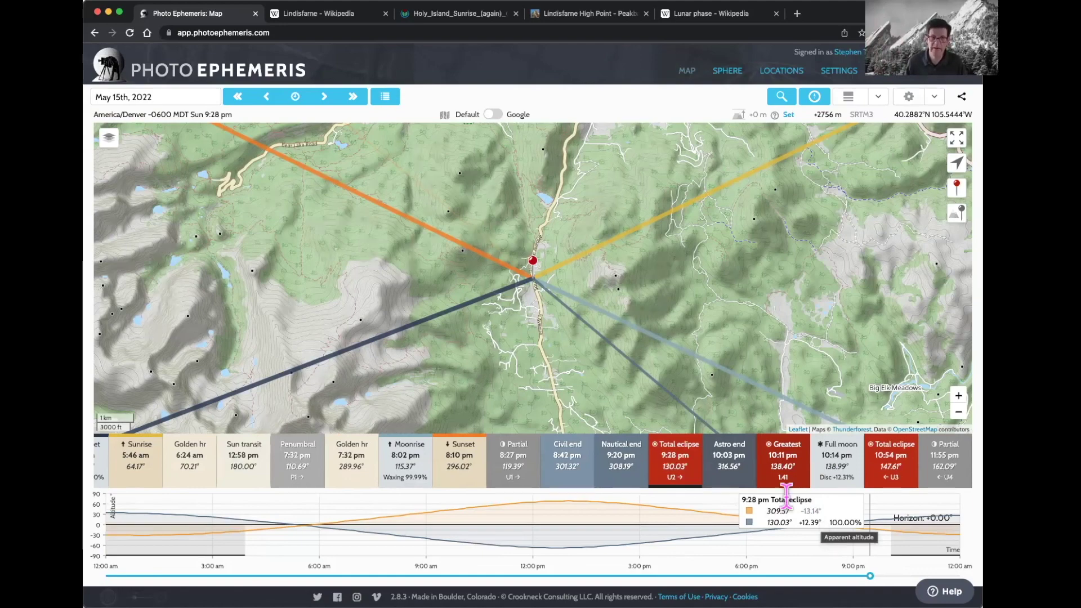
{"action": "left_click_drag", "start_coordinate": [618, 346], "coordinate": [571, 347]}
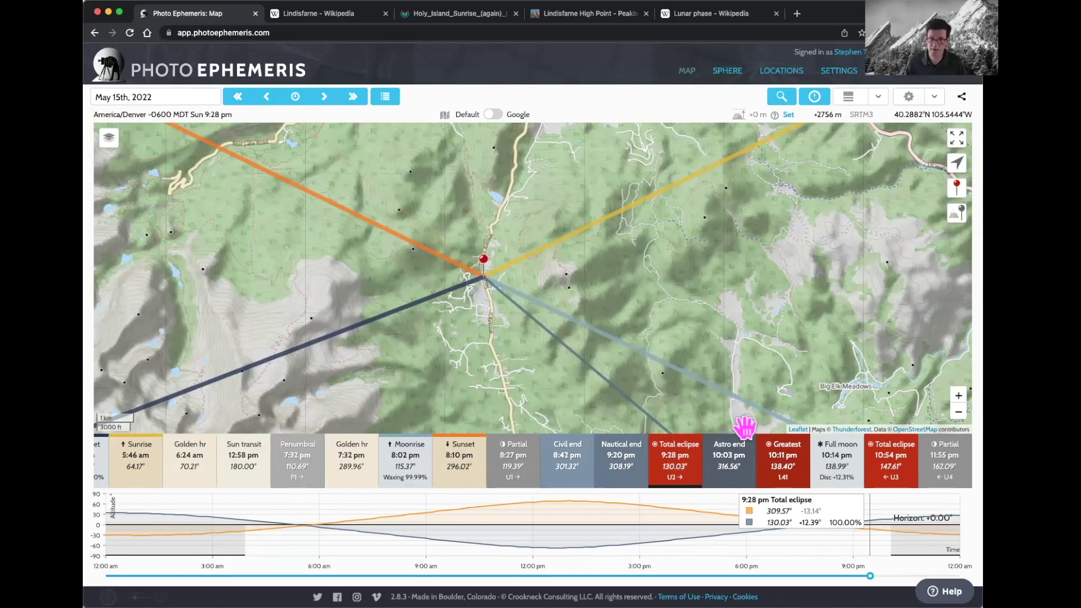
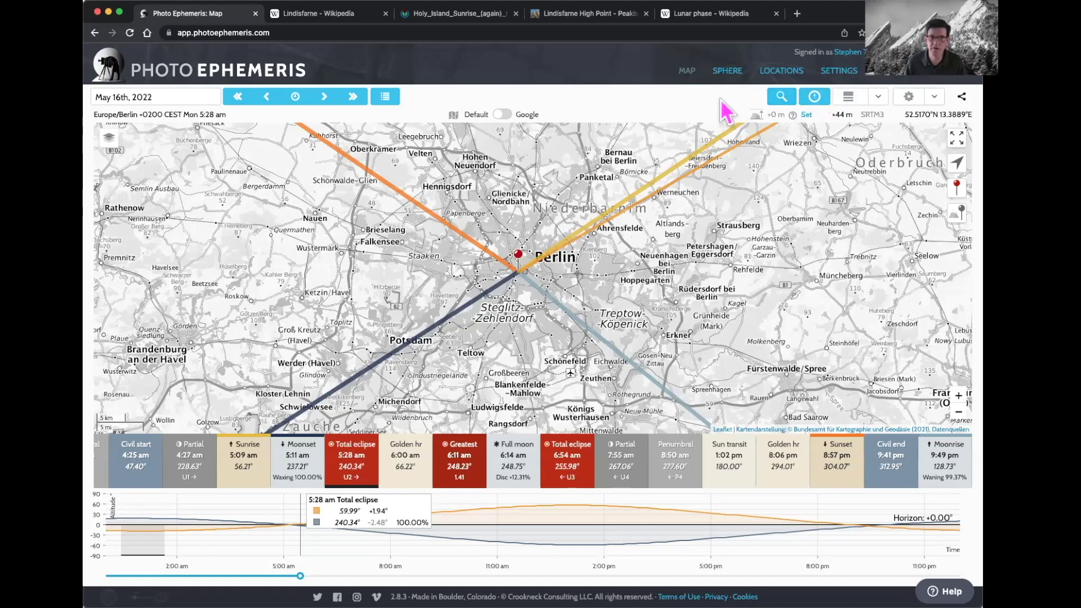
- Compare Berlin's May 16th azimuths in magnetic and true bearings, with the 5:11 am moonset selected, ending in true bearings
{"action": "left_click", "coordinate": [819, 104]}
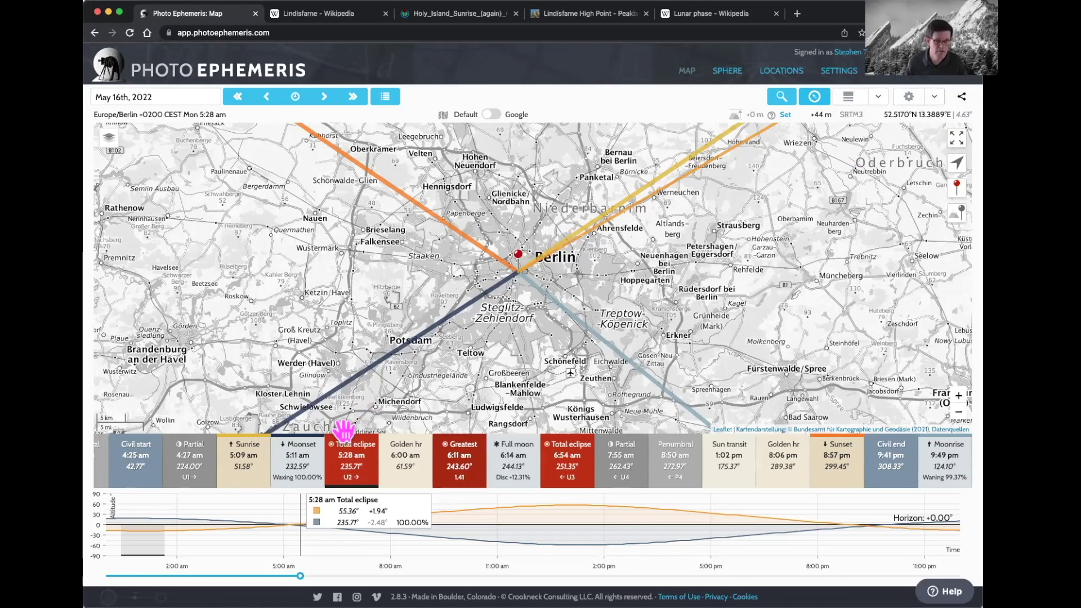
{"action": "left_click", "coordinate": [291, 476]}
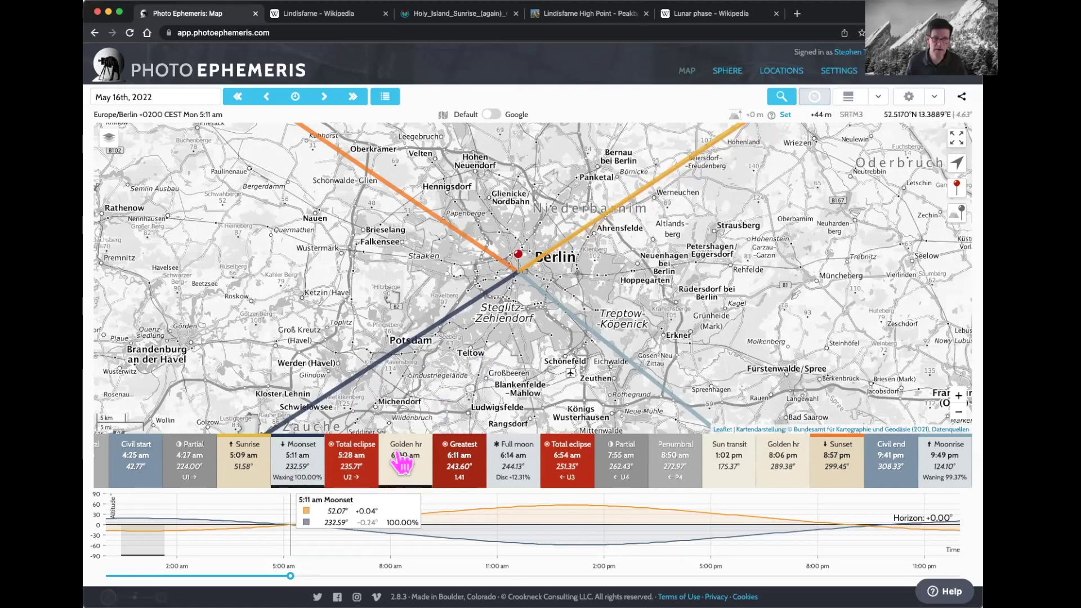
{"action": "left_click", "coordinate": [816, 100]}
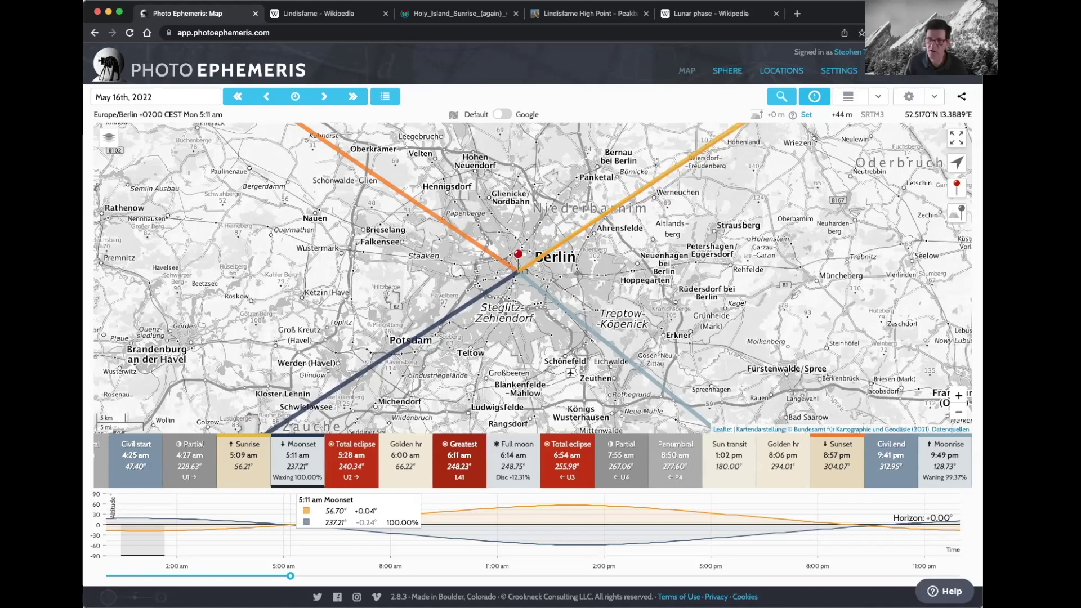
- Move the map to the saved location "Webinar - Longs Peak Summit" and change the base map to the shaded terrain layer
{"action": "left_click", "coordinate": [773, 73]}
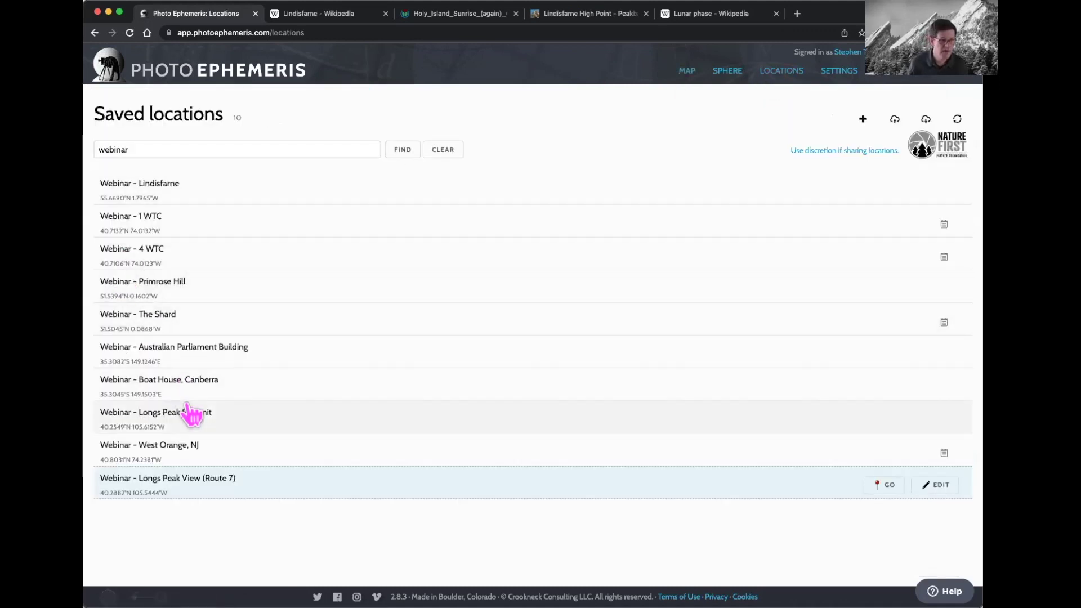
{"action": "left_click", "coordinate": [221, 421]}
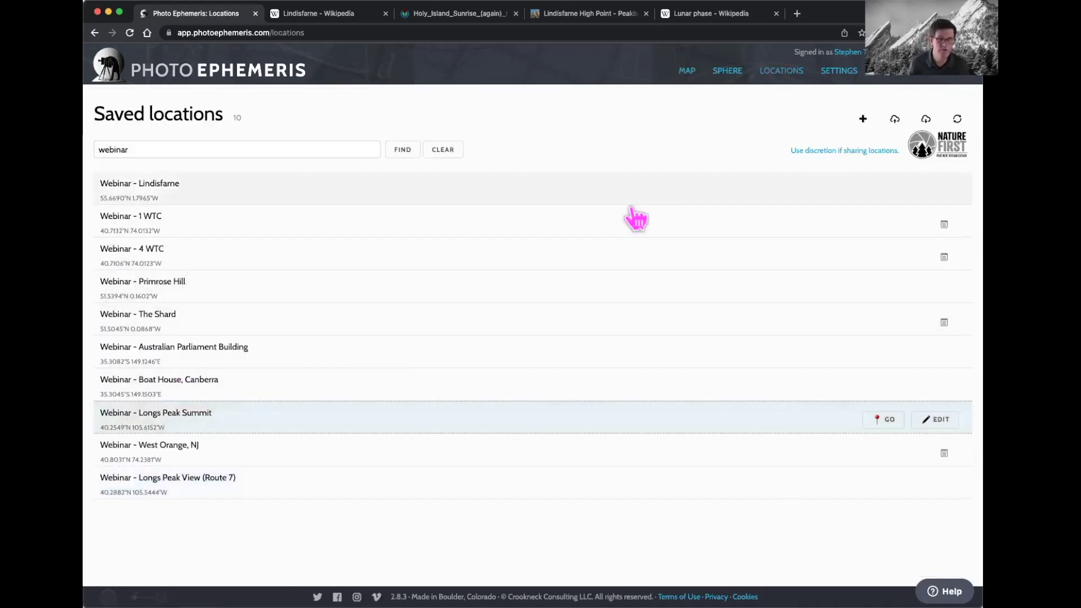
{"action": "left_click", "coordinate": [880, 422]}
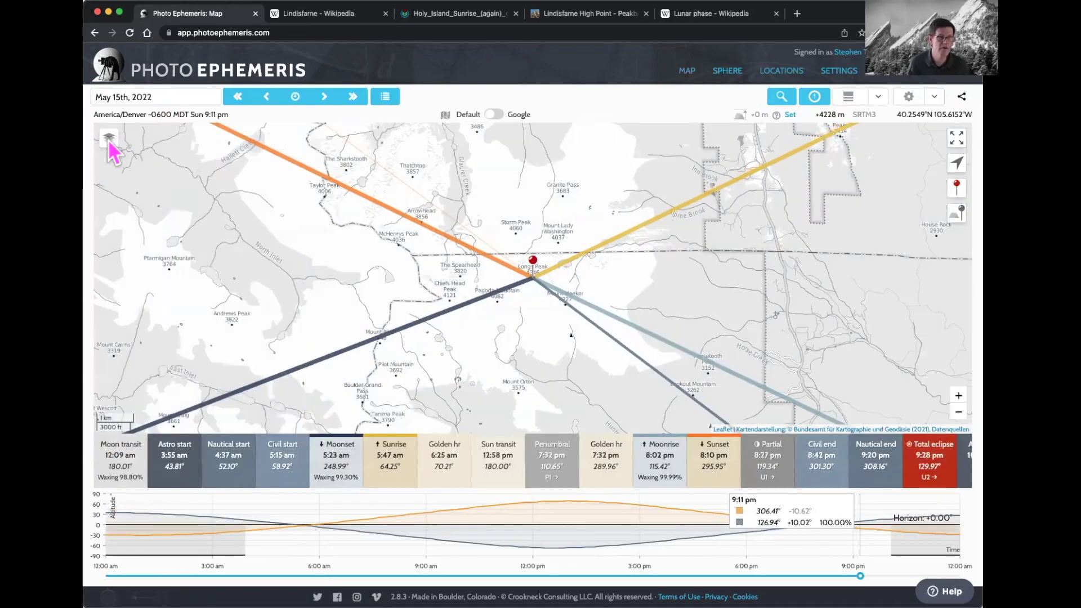
{"action": "left_click", "coordinate": [106, 154]}
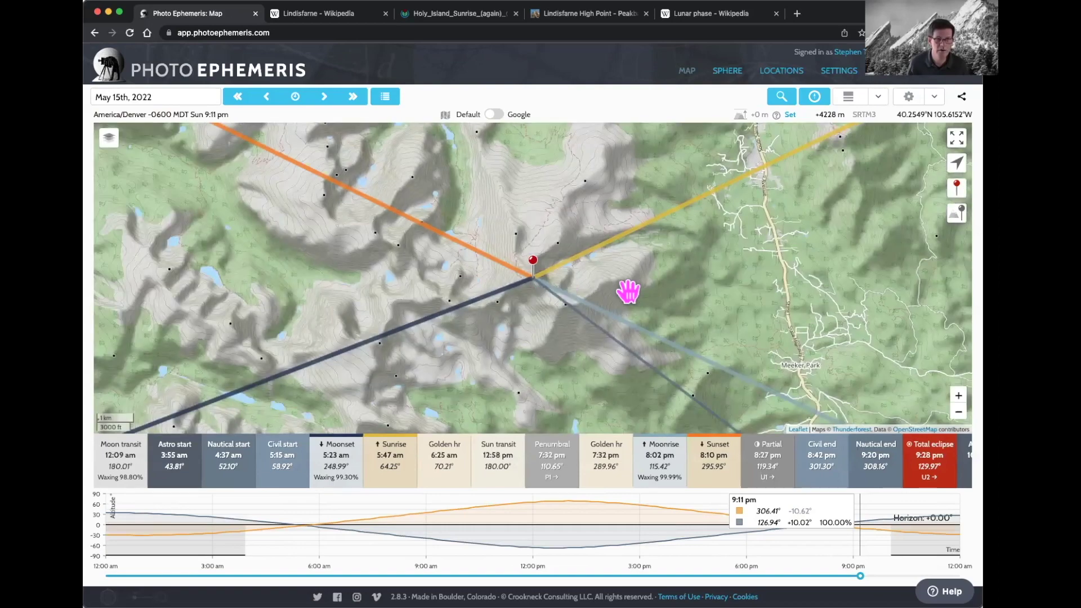
{"action": "left_click_drag", "start_coordinate": [568, 255], "coordinate": [460, 309]}
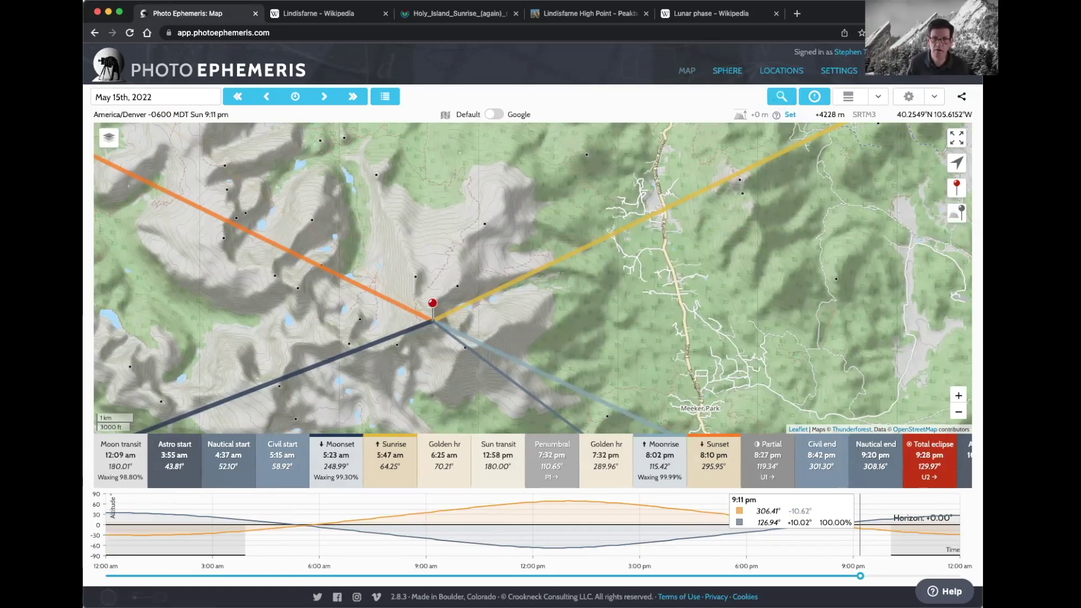
- Place the secondary pin on the road north of Meeker Park, about 6.8 km from Longs Peak Summit, and swap the two pins
{"action": "left_click", "coordinate": [957, 214]}
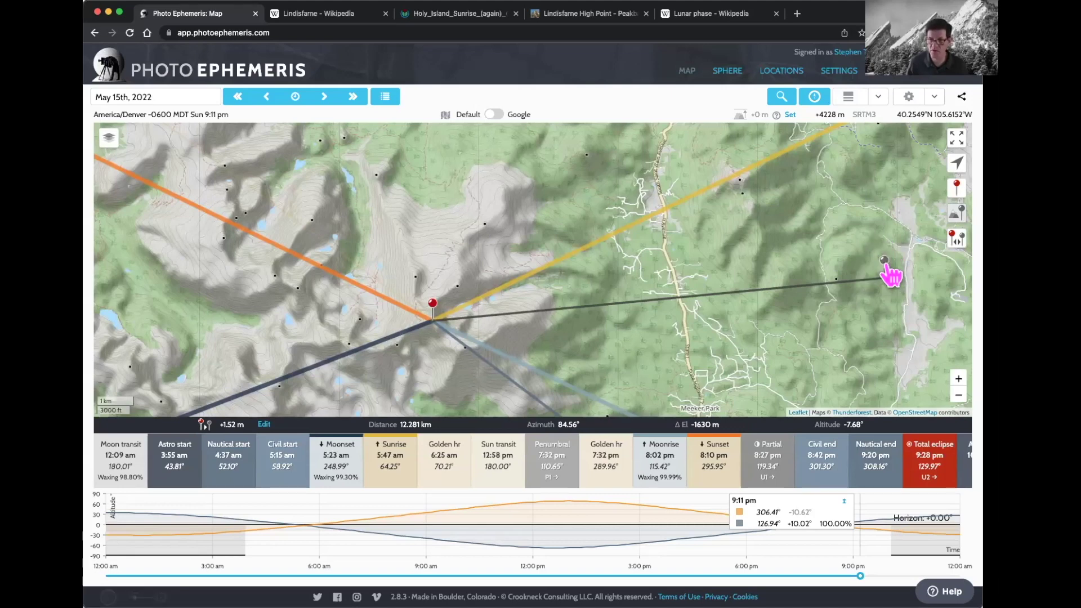
{"action": "left_click_drag", "start_coordinate": [892, 276], "coordinate": [664, 223]}
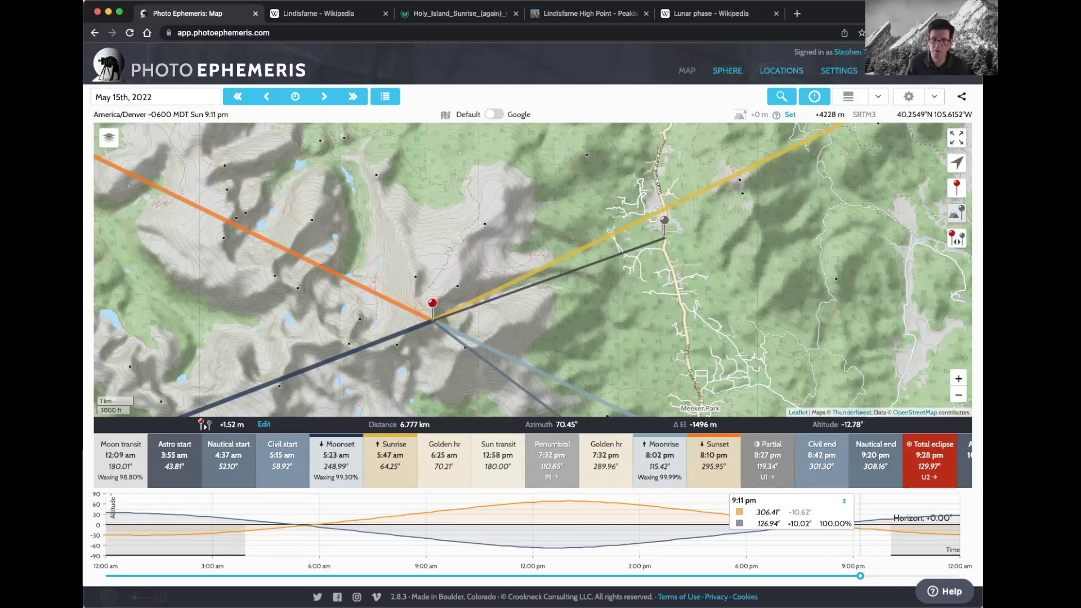
{"action": "left_click", "coordinate": [956, 239]}
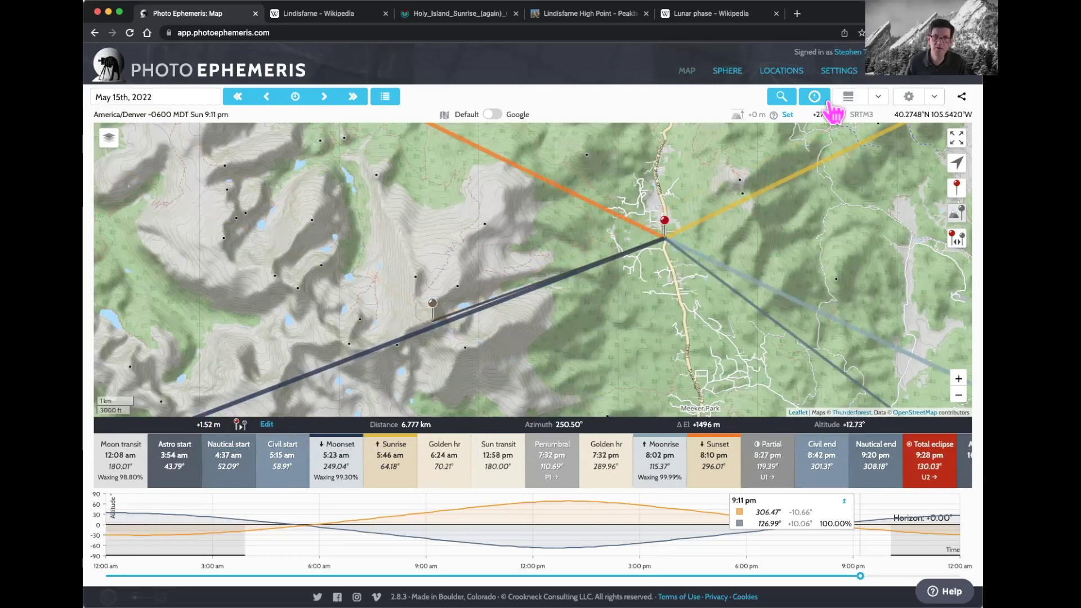
- Set the units to English, save the settings, and return to the map
{"action": "left_click", "coordinate": [838, 71]}
{"action": "left_click", "coordinate": [476, 372]}
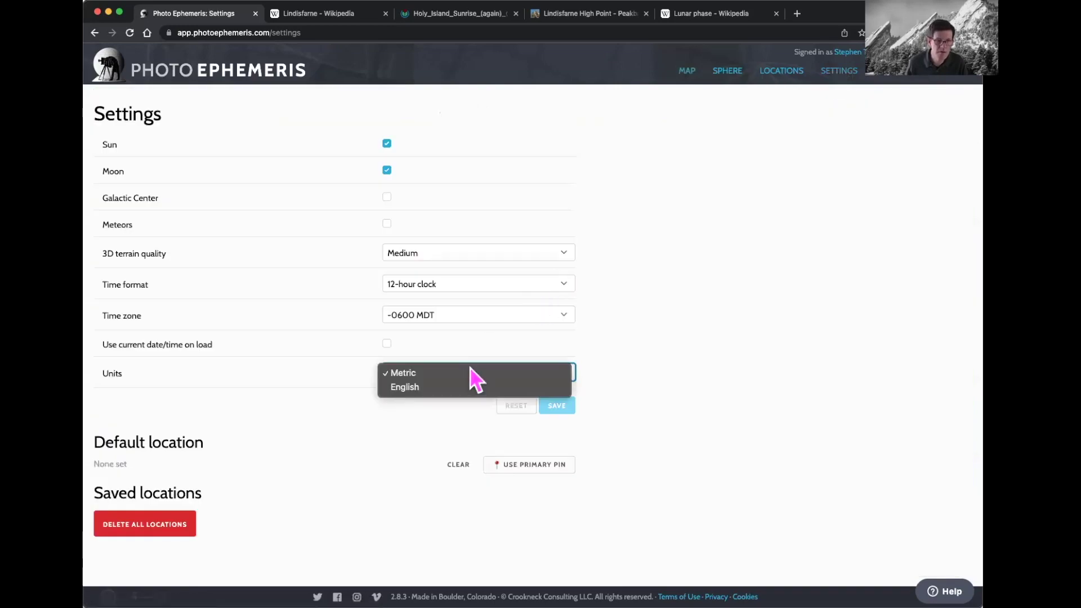
{"action": "left_click", "coordinate": [532, 388]}
{"action": "left_click", "coordinate": [556, 405]}
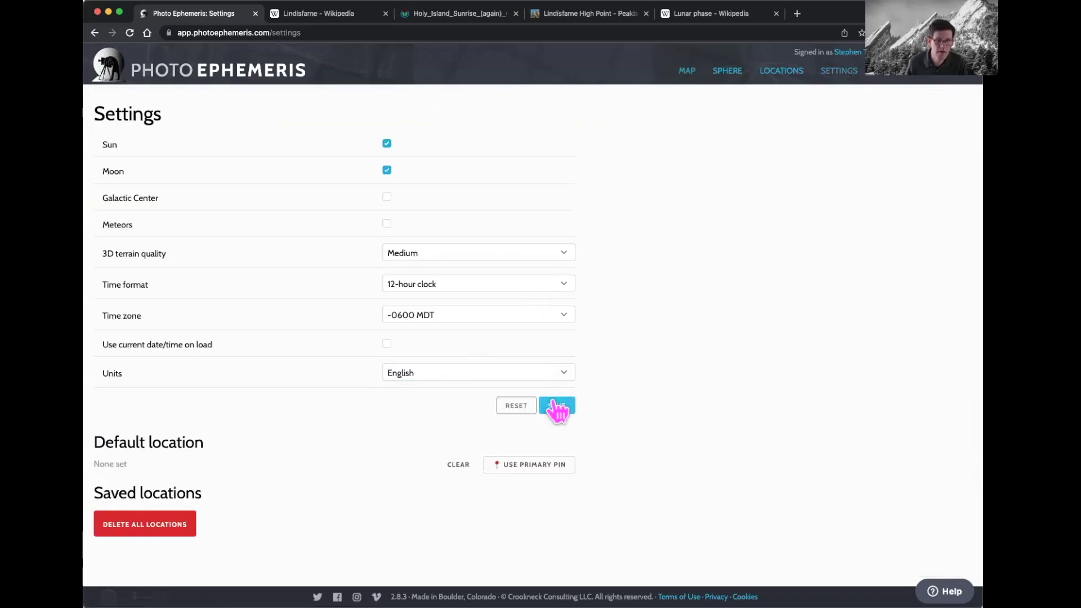
{"action": "left_click", "coordinate": [688, 73]}
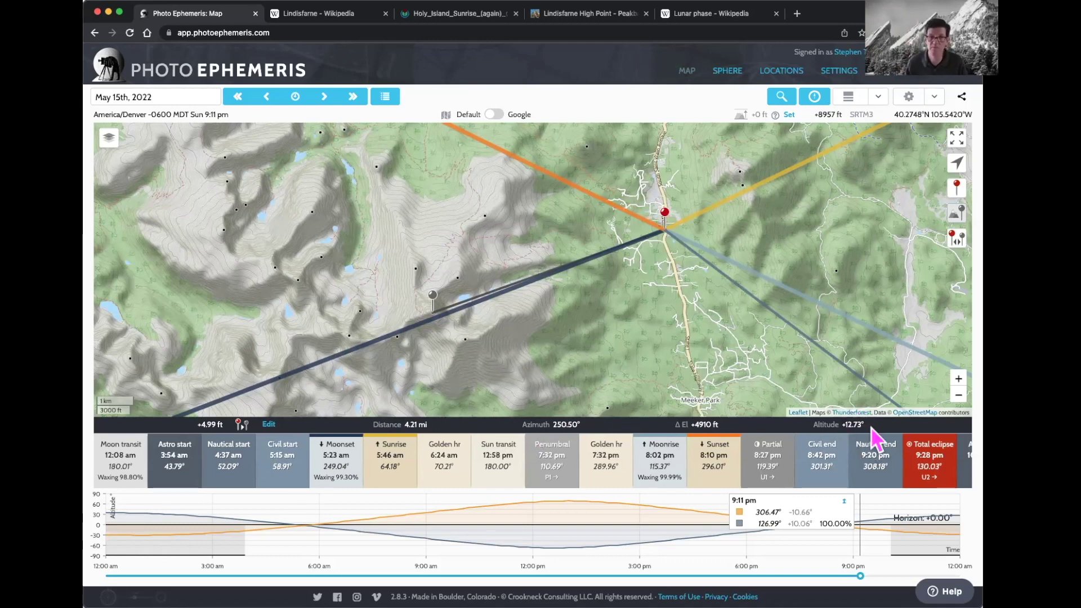
- Examine the May 15th event timeline through the total eclipse phases for the roadside viewpoint facing Longs Peak
{"action": "left_click_drag", "start_coordinate": [754, 314], "coordinate": [724, 317]}
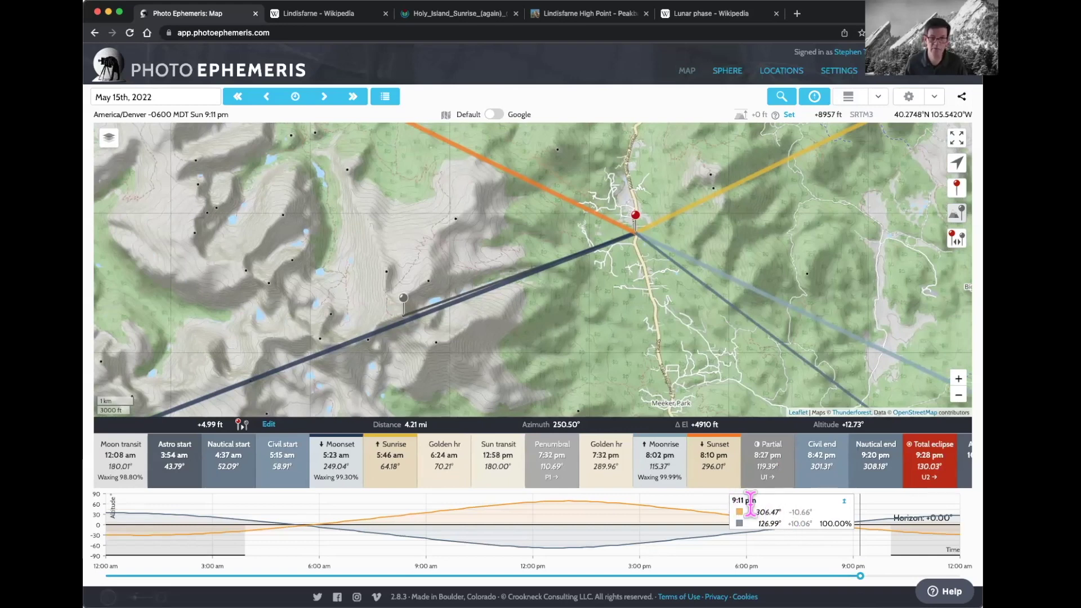
{"action": "scroll", "coordinate": [839, 473], "scroll_direction": "right", "scroll_amount": 3}
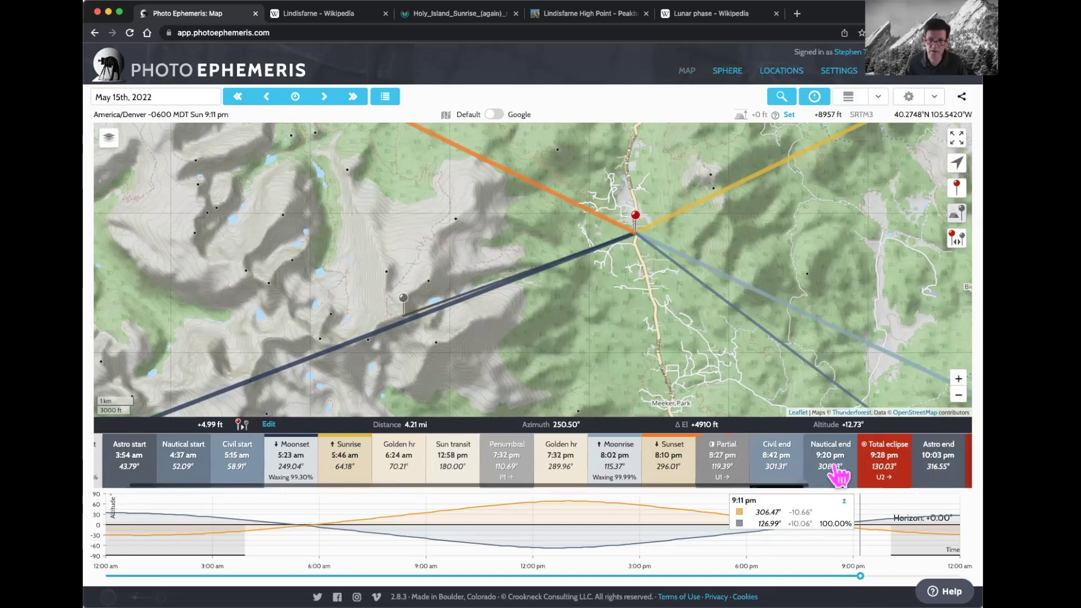
{"action": "scroll", "coordinate": [839, 473], "scroll_direction": "right", "scroll_amount": 2}
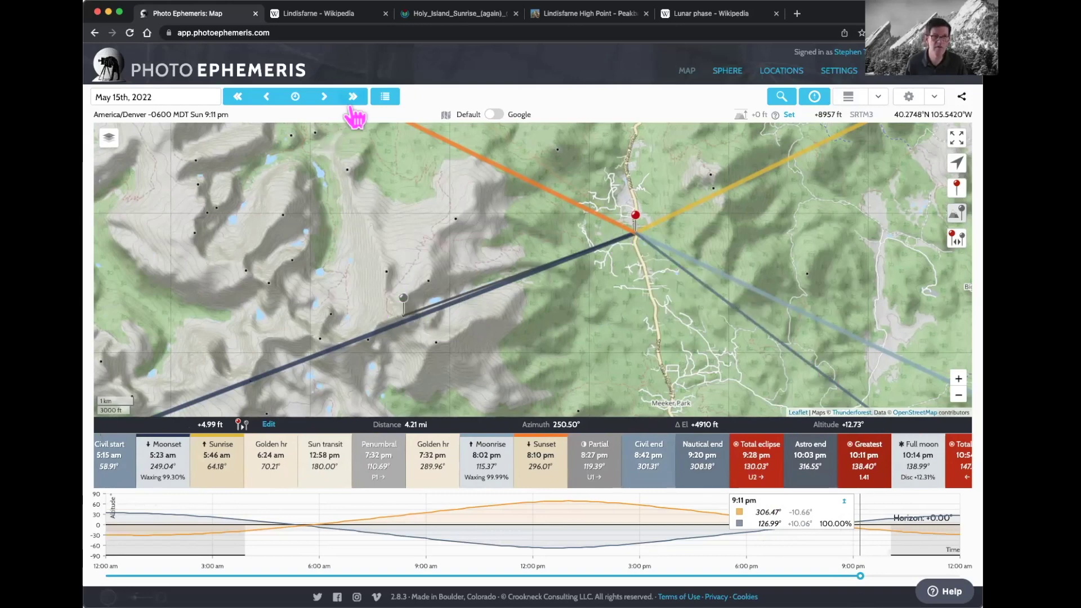
- Examine the moon's direction through the remaining eclipse events, from greatest eclipse on May 15th to the penumbral end on May 16th
{"action": "left_click", "coordinate": [353, 98]}
{"action": "left_click", "coordinate": [353, 98]}
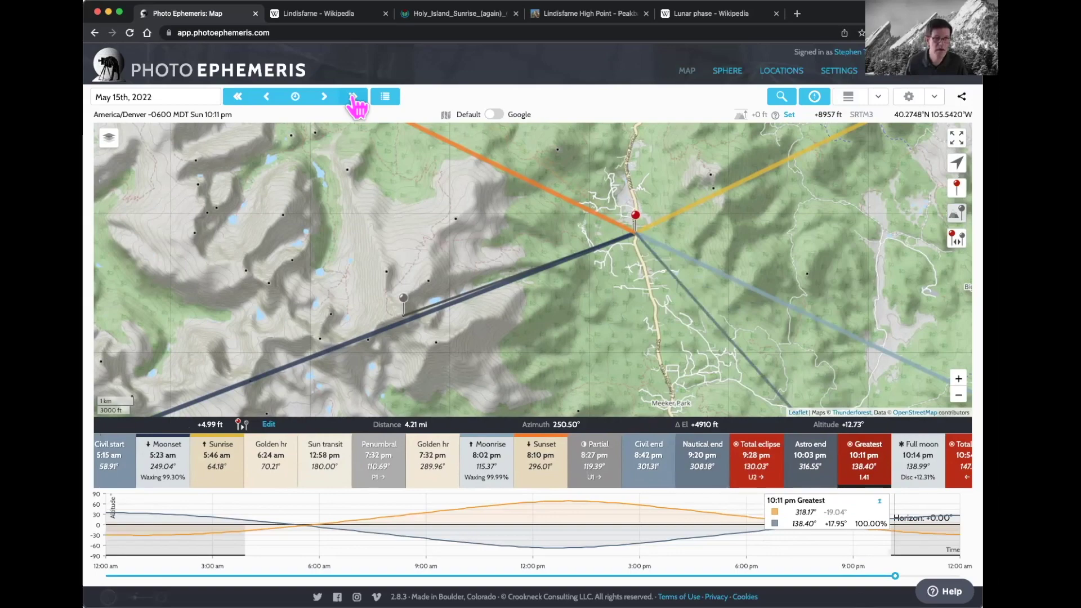
{"action": "left_click", "coordinate": [353, 98]}
{"action": "left_click", "coordinate": [353, 98]}
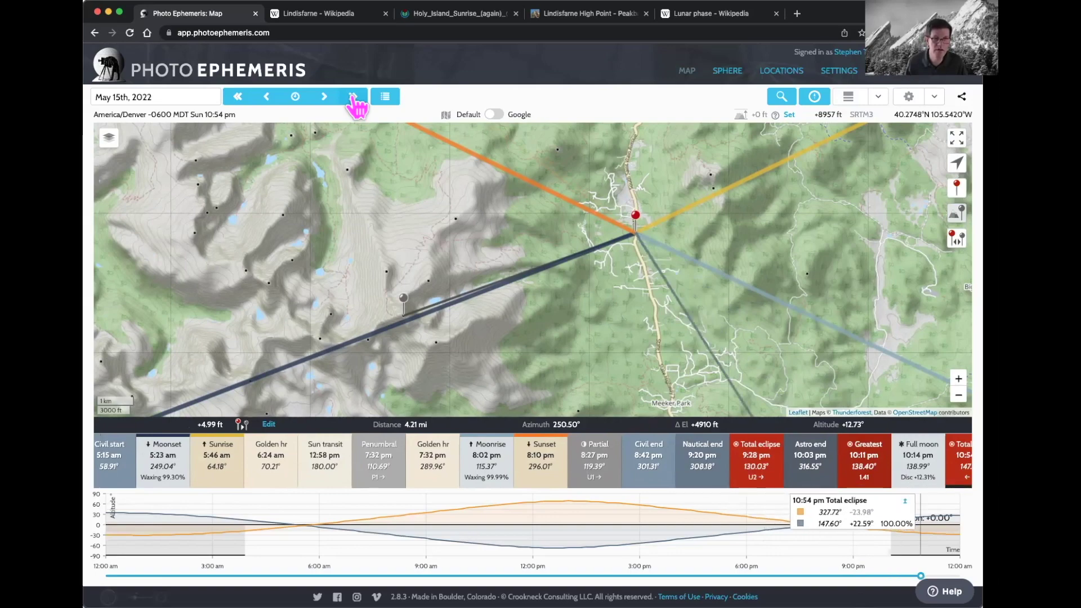
{"action": "left_click", "coordinate": [353, 98]}
{"action": "left_click", "coordinate": [353, 98]}
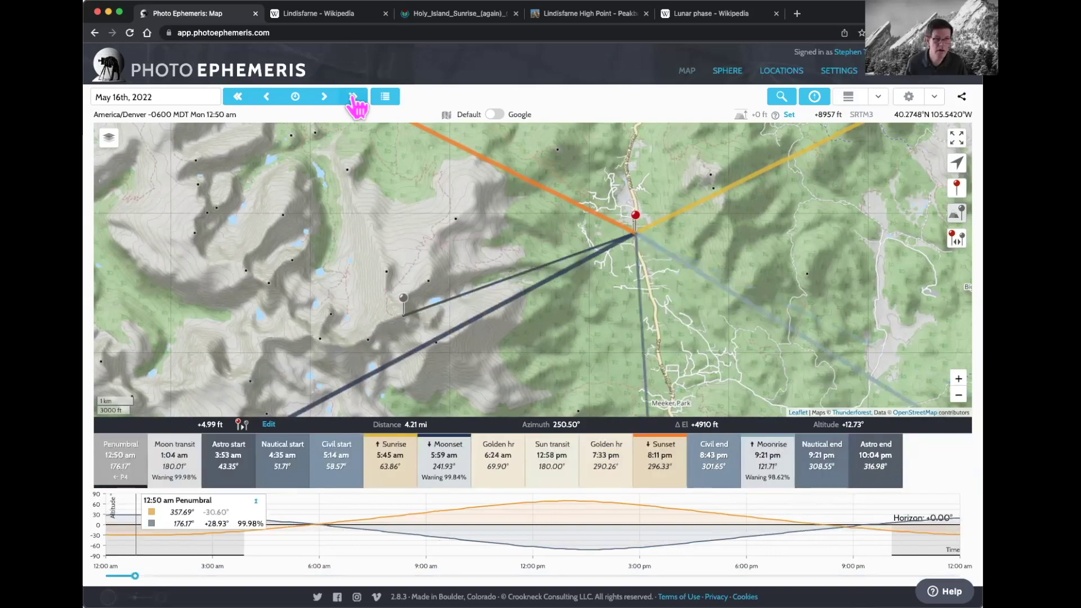
- Check the moon's azimuth lines against Longs Peak at the following lunar events, including the May 22nd third quarter and May 30th new moon
{"action": "left_click", "coordinate": [353, 98]}
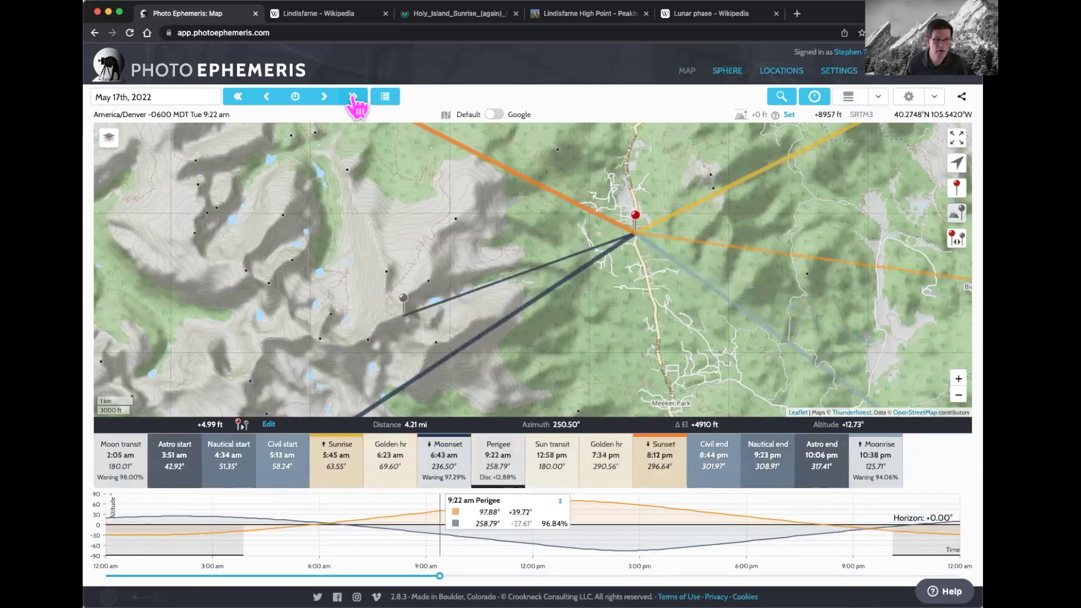
{"action": "left_click", "coordinate": [353, 98]}
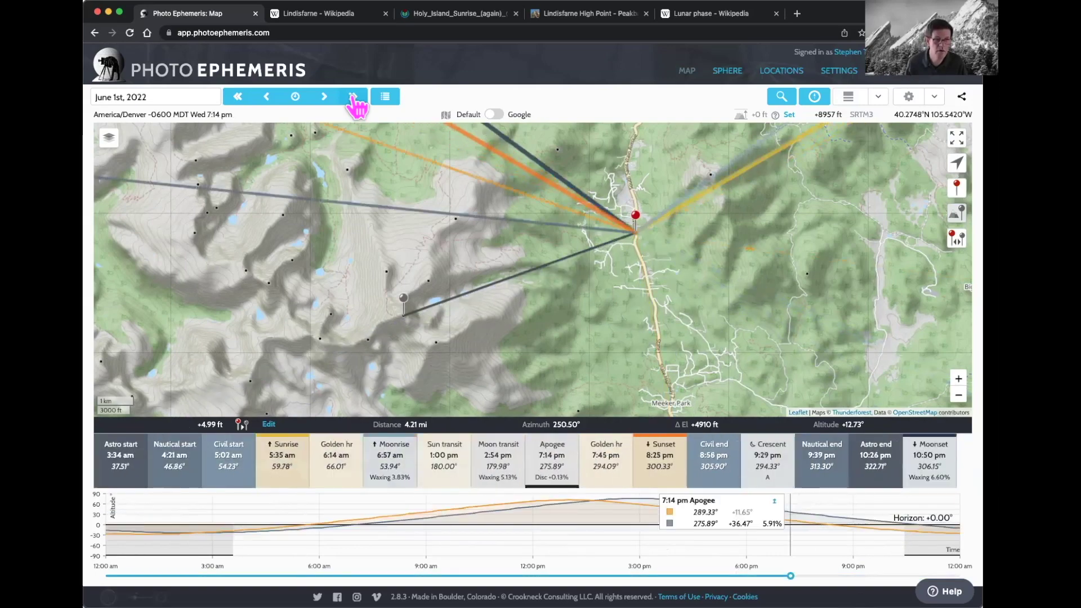
{"action": "left_click", "coordinate": [237, 96]}
{"action": "left_click", "coordinate": [237, 97]}
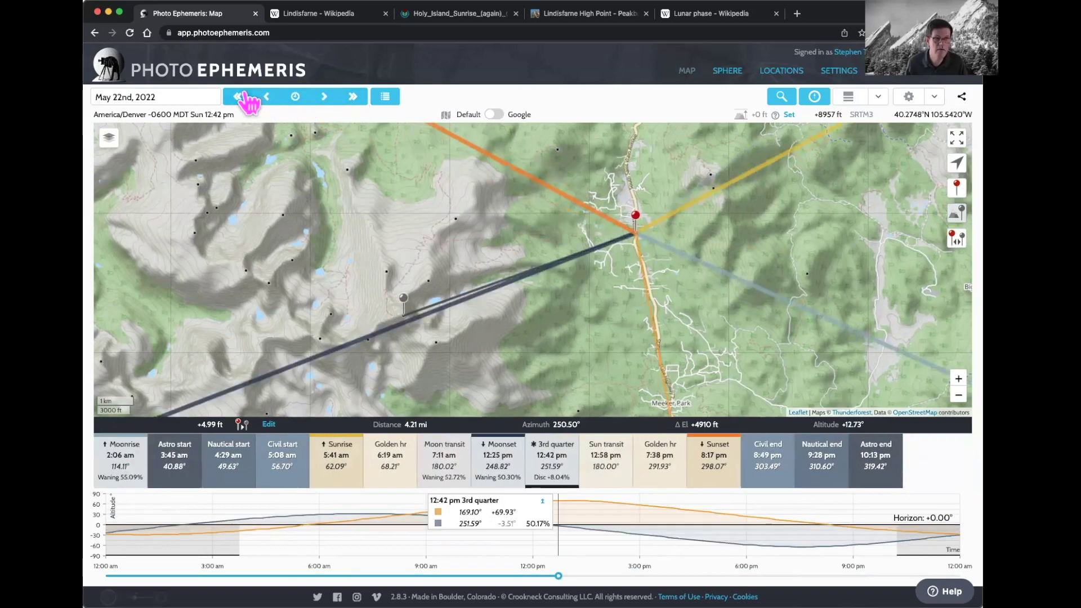
{"action": "left_click", "coordinate": [353, 98]}
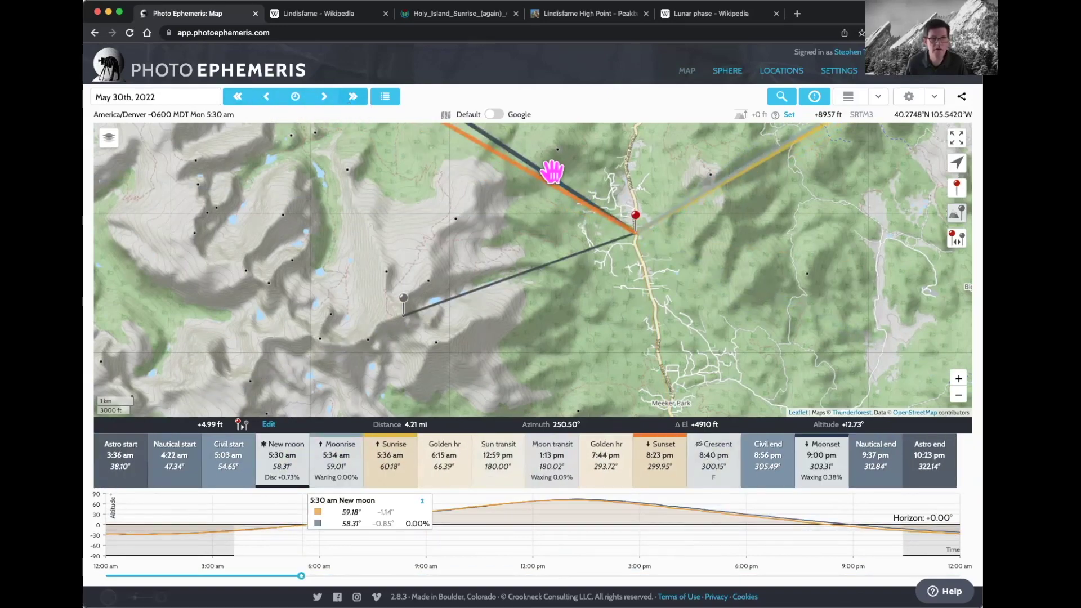
{"action": "left_click_drag", "start_coordinate": [551, 171], "coordinate": [563, 241]}
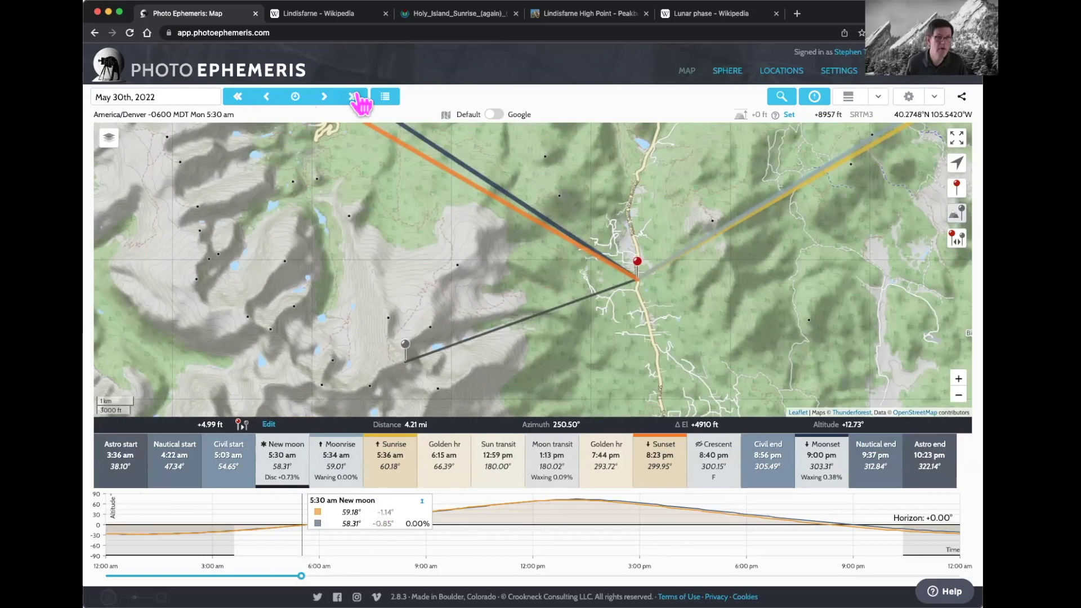
- Advance to the June 7th first quarter moon and set the time to 11:21 pm, lining up the moon's azimuth with Longs Peak
{"action": "left_click", "coordinate": [354, 97]}
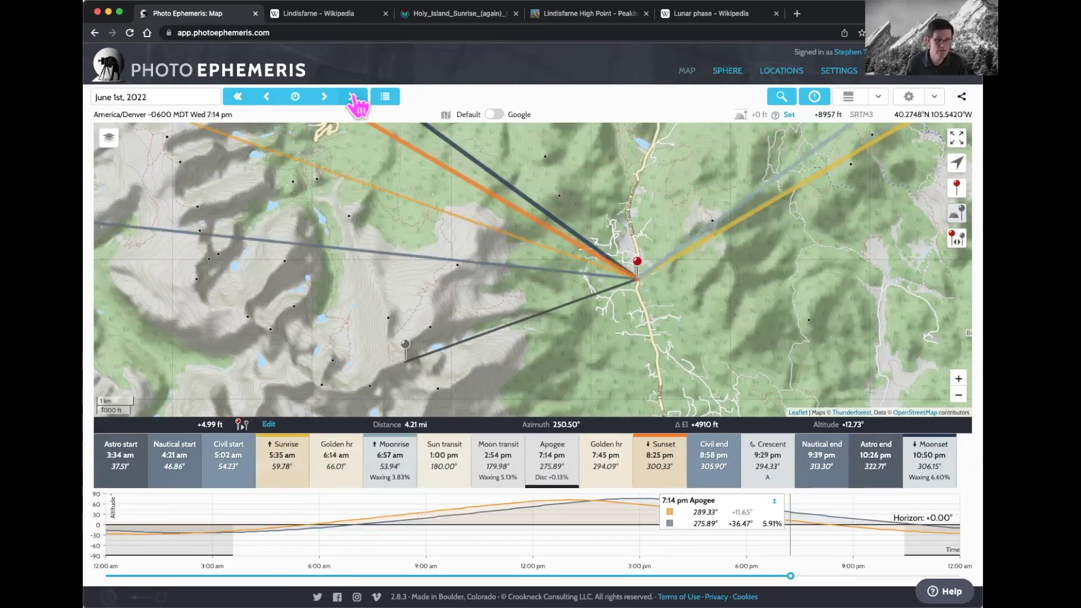
{"action": "left_click", "coordinate": [354, 98]}
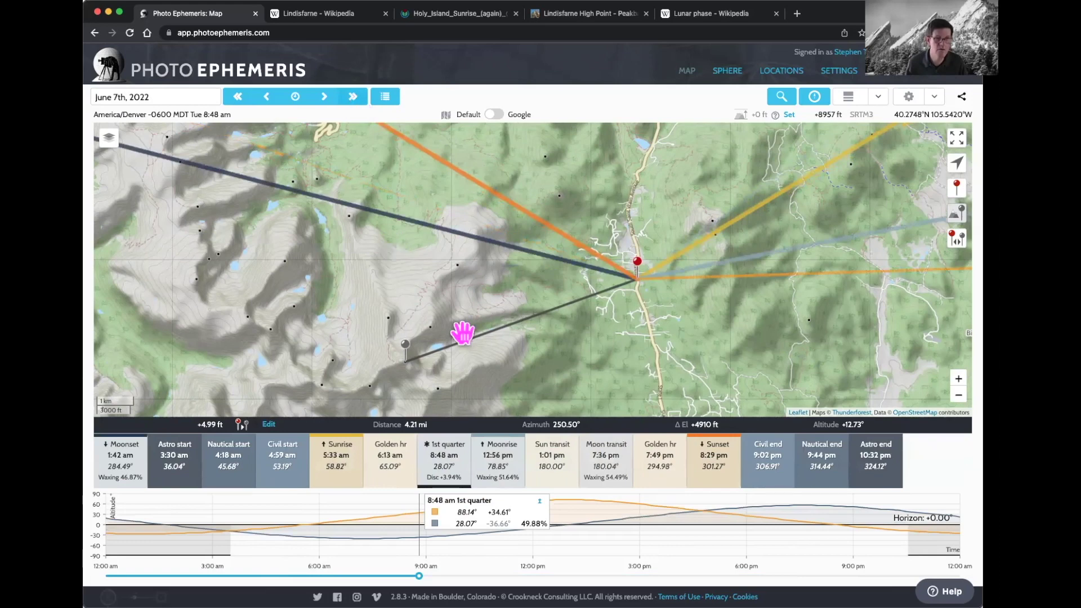
{"action": "left_click_drag", "start_coordinate": [418, 575], "coordinate": [937, 563]}
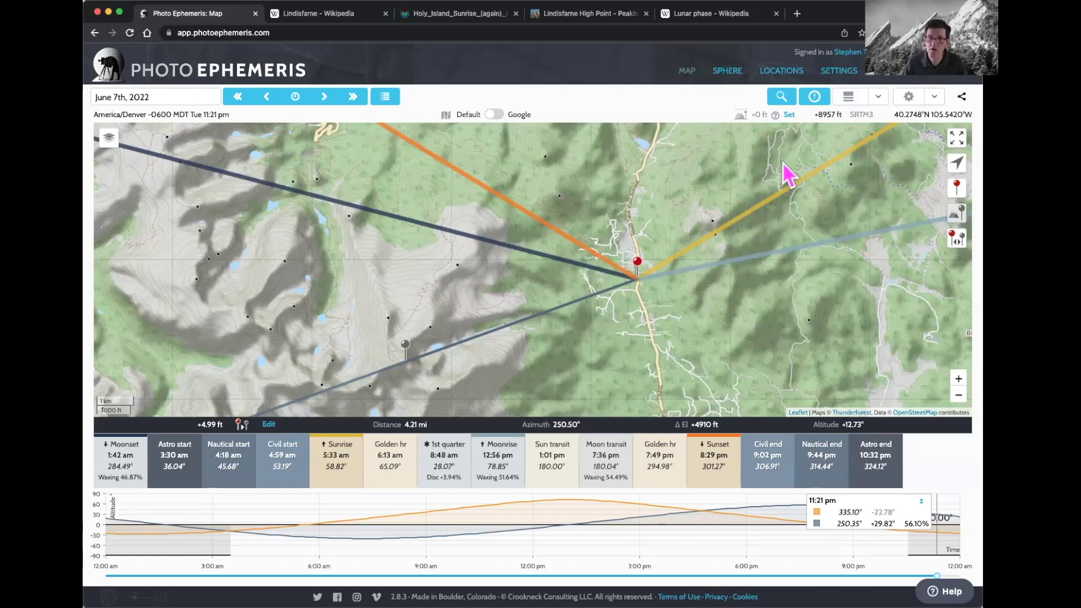
- Switch to the 3D sphere view, toggle the scene lighting, and frame the terrain looking toward Longs Peak
{"action": "left_click", "coordinate": [725, 72]}
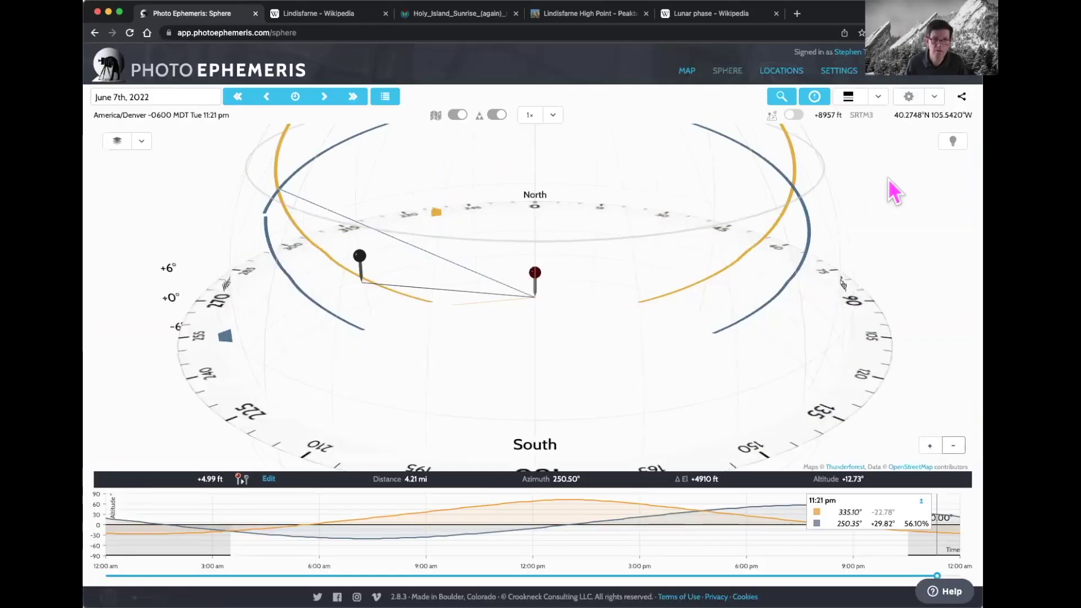
{"action": "left_click", "coordinate": [952, 142]}
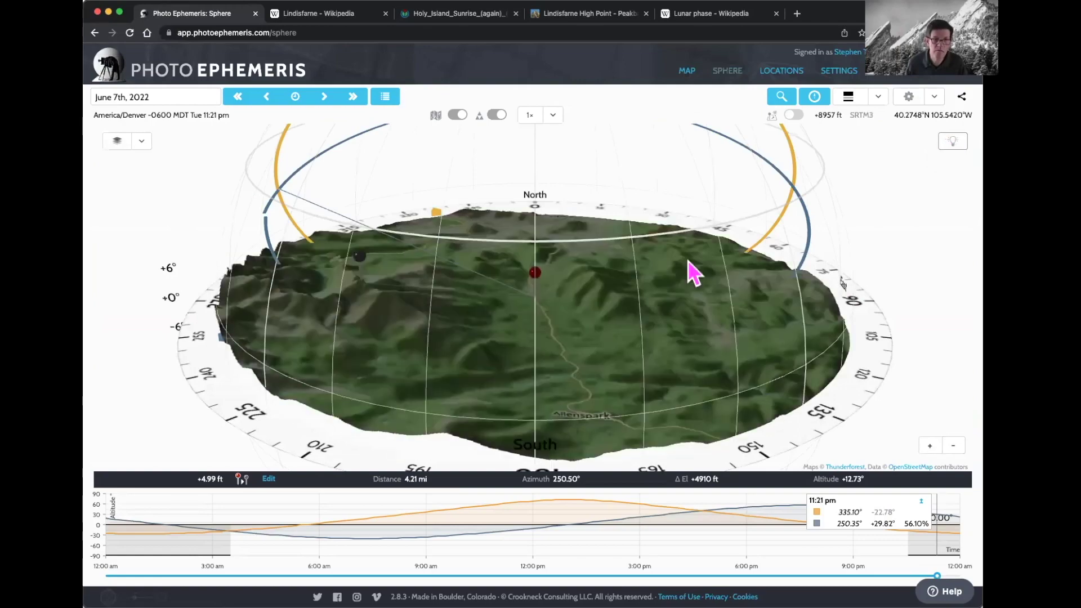
{"action": "left_click_drag", "start_coordinate": [667, 306], "coordinate": [556, 179]}
{"action": "scroll", "coordinate": [464, 309], "scroll_direction": "up", "scroll_amount": 5}
- Enlarge the displayed sun and moon to 4× and examine the moon's position above the Longs Peak pin from several angles
{"action": "left_click", "coordinate": [553, 115]}
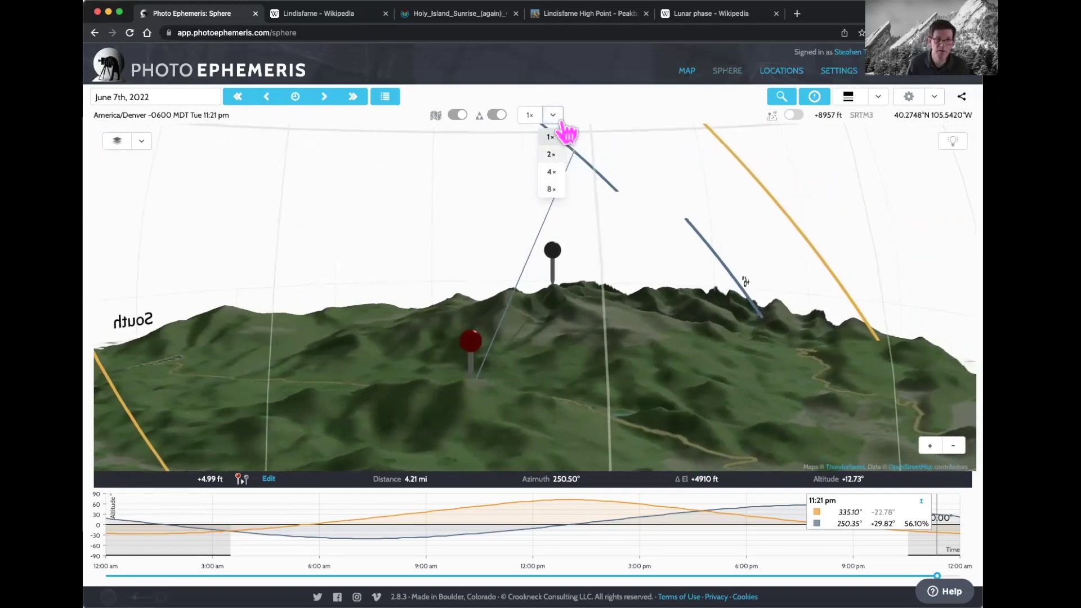
{"action": "left_click", "coordinate": [565, 128]}
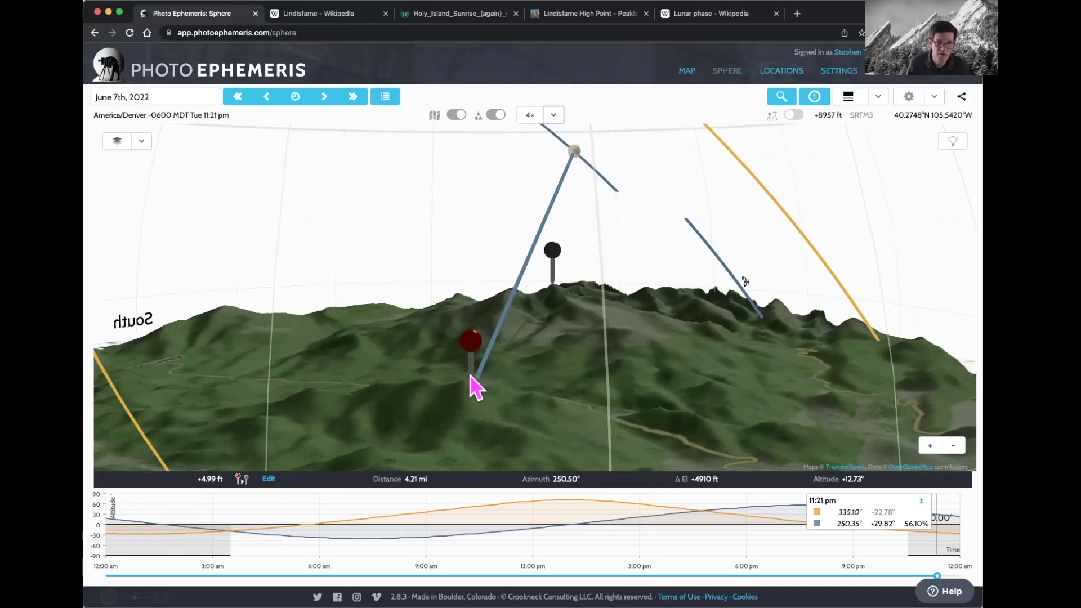
{"action": "left_click_drag", "start_coordinate": [478, 403], "coordinate": [532, 263]}
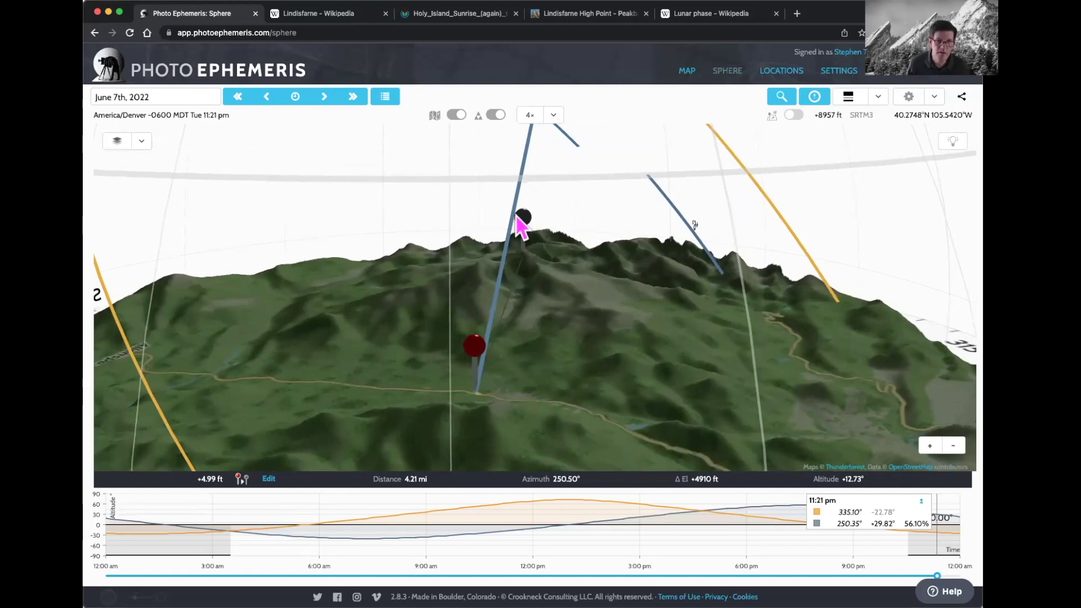
{"action": "left_click_drag", "start_coordinate": [543, 292], "coordinate": [564, 279]}
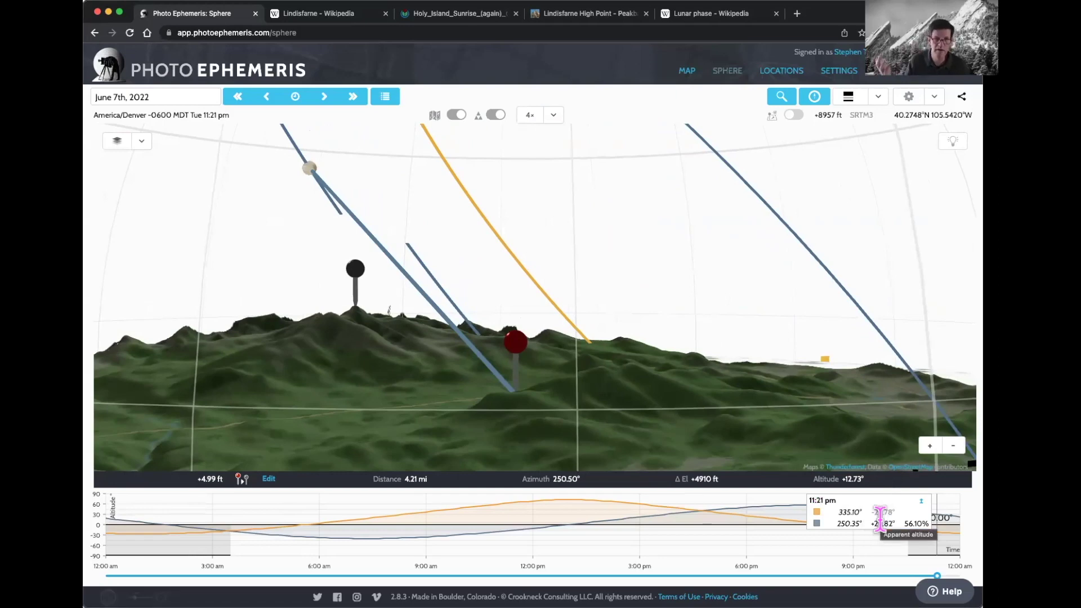
{"action": "left_click_drag", "start_coordinate": [676, 430], "coordinate": [558, 294]}
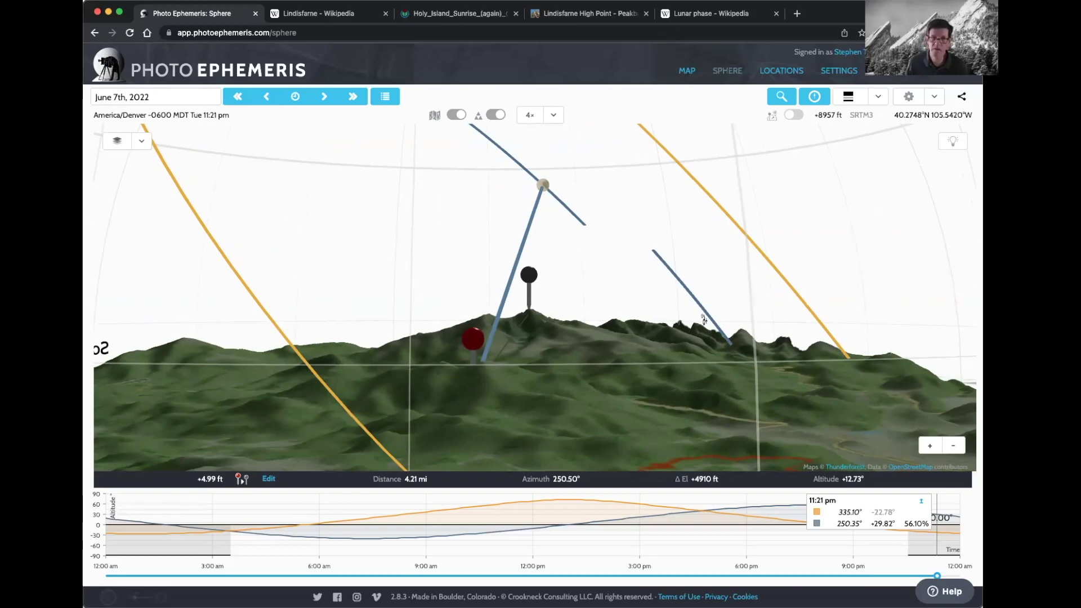
{"action": "left_click_drag", "start_coordinate": [613, 346], "coordinate": [581, 367]}
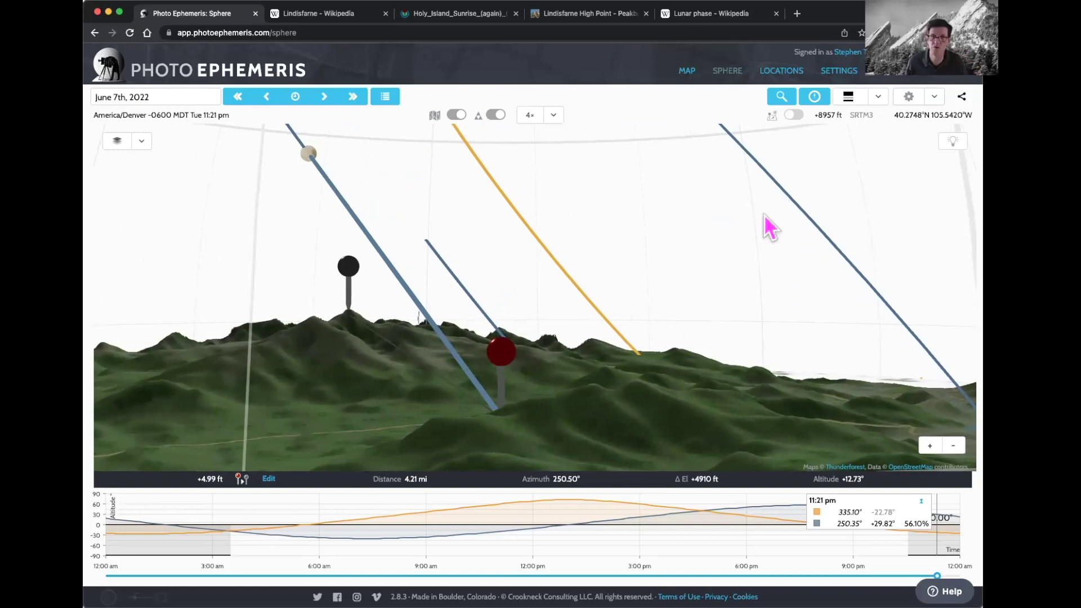
- Enable the visual search and set its body to Moon and its duration to 2 years
{"action": "left_click", "coordinate": [794, 116]}
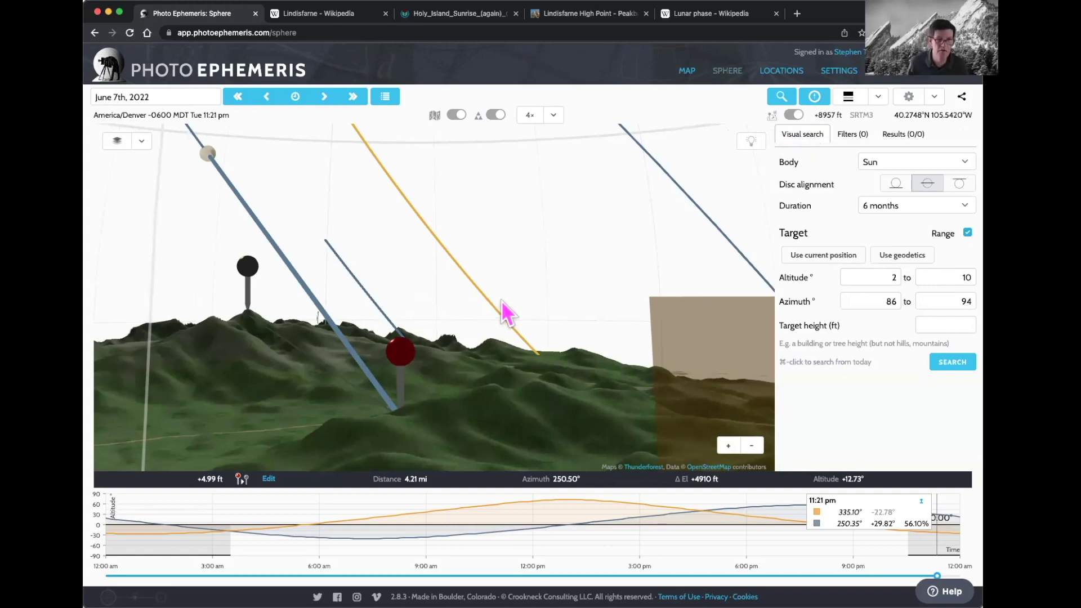
{"action": "left_click_drag", "start_coordinate": [494, 313], "coordinate": [609, 322]}
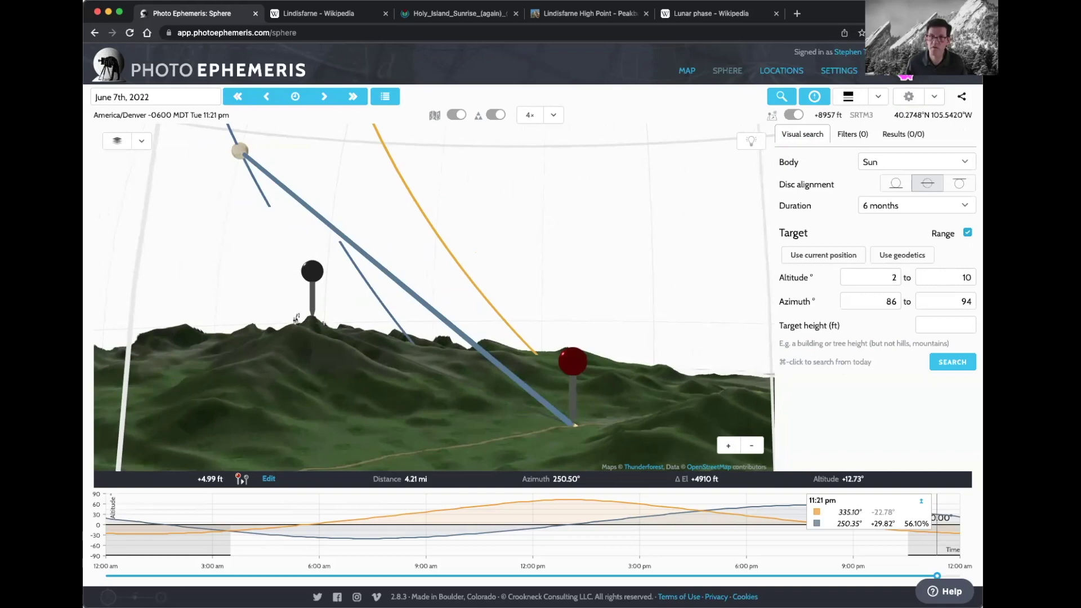
{"action": "left_click", "coordinate": [874, 158]}
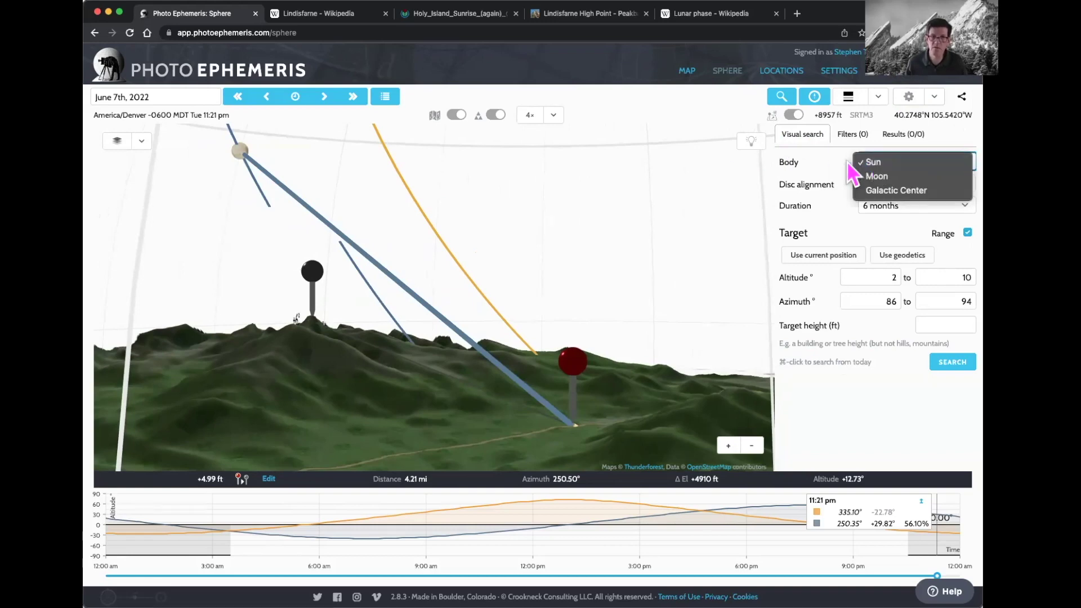
{"action": "left_click", "coordinate": [826, 161]}
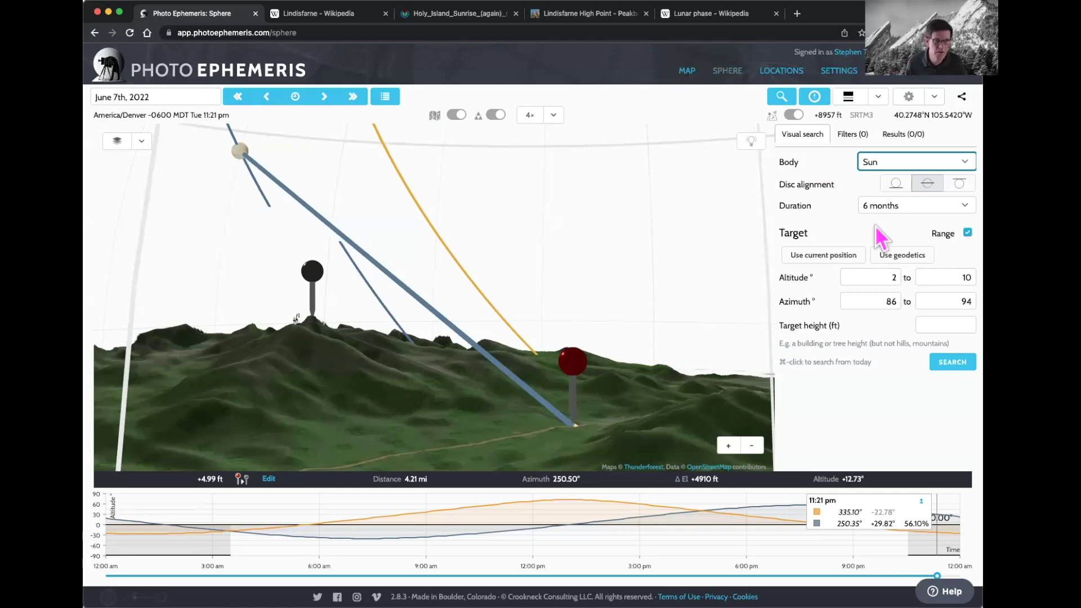
{"action": "left_click", "coordinate": [888, 161]}
{"action": "left_click", "coordinate": [885, 175]}
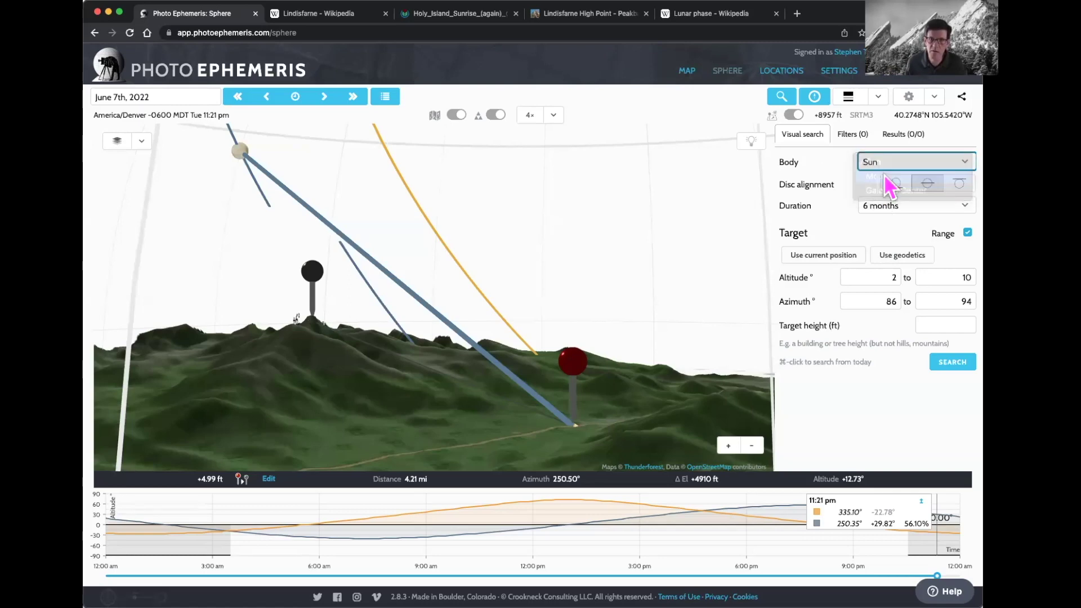
{"action": "left_click", "coordinate": [888, 206]}
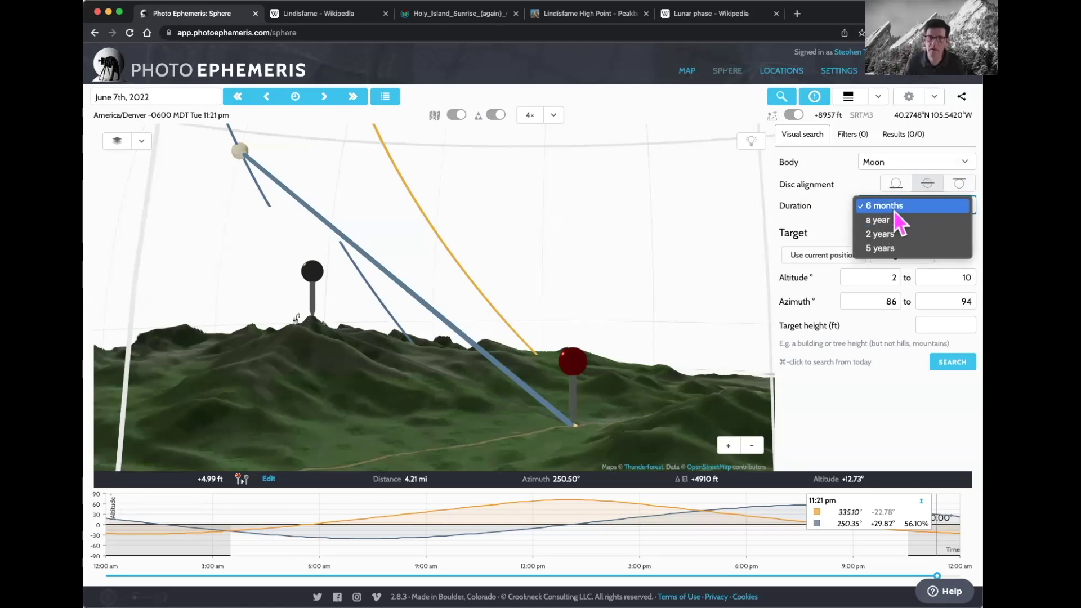
{"action": "left_click", "coordinate": [890, 221]}
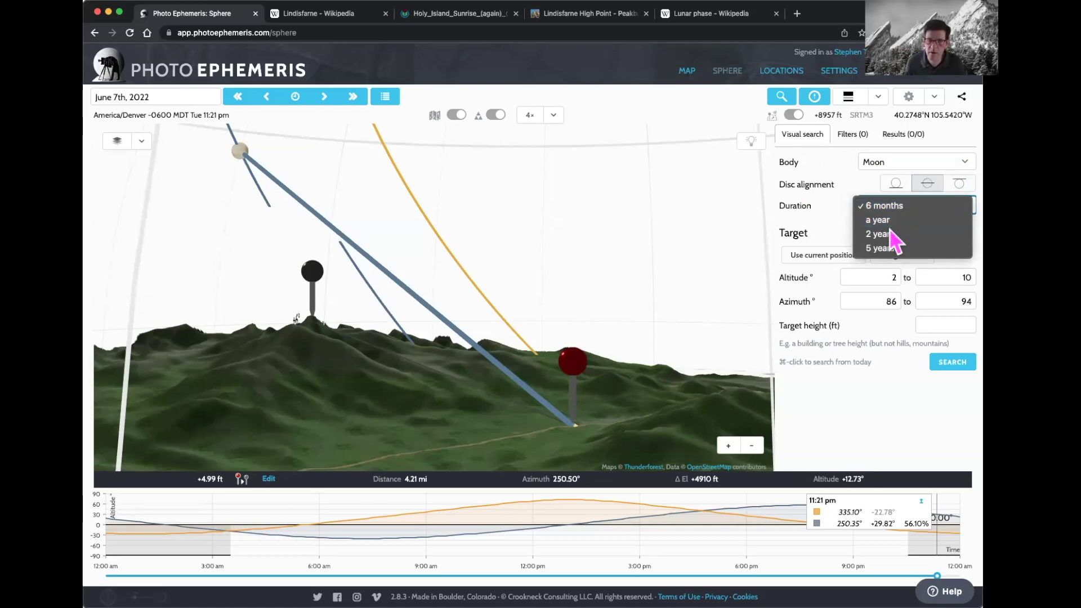
{"action": "left_click", "coordinate": [902, 206]}
{"action": "left_click", "coordinate": [898, 220]}
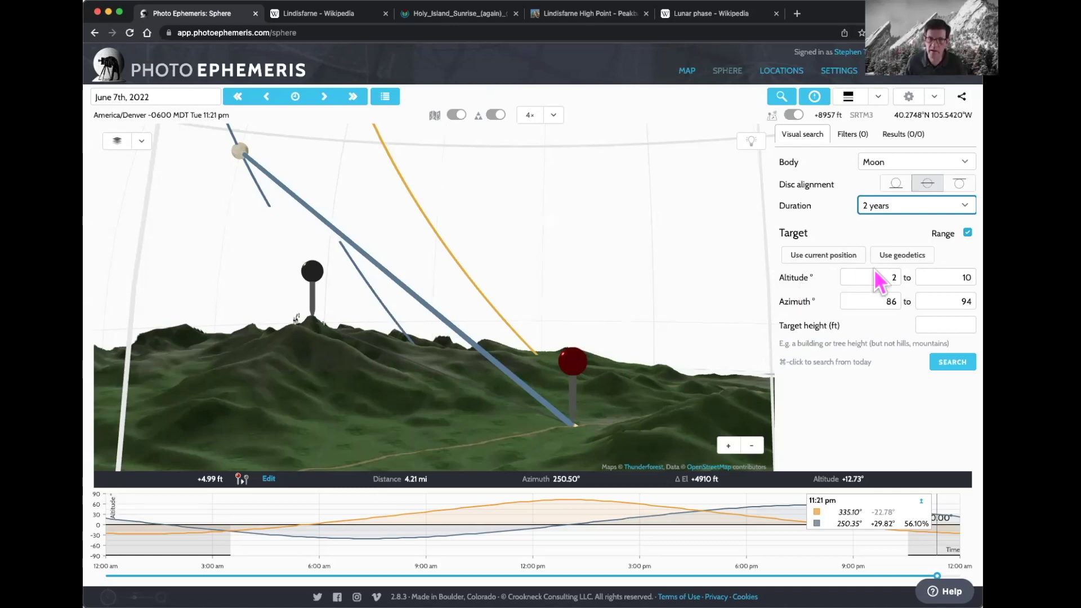
- Use the pins' geodetics as the target, altitude 8.7324° to 16.7324° and azimuth 246.4964° to 254.4964°, and run the search
{"action": "left_click", "coordinate": [906, 256]}
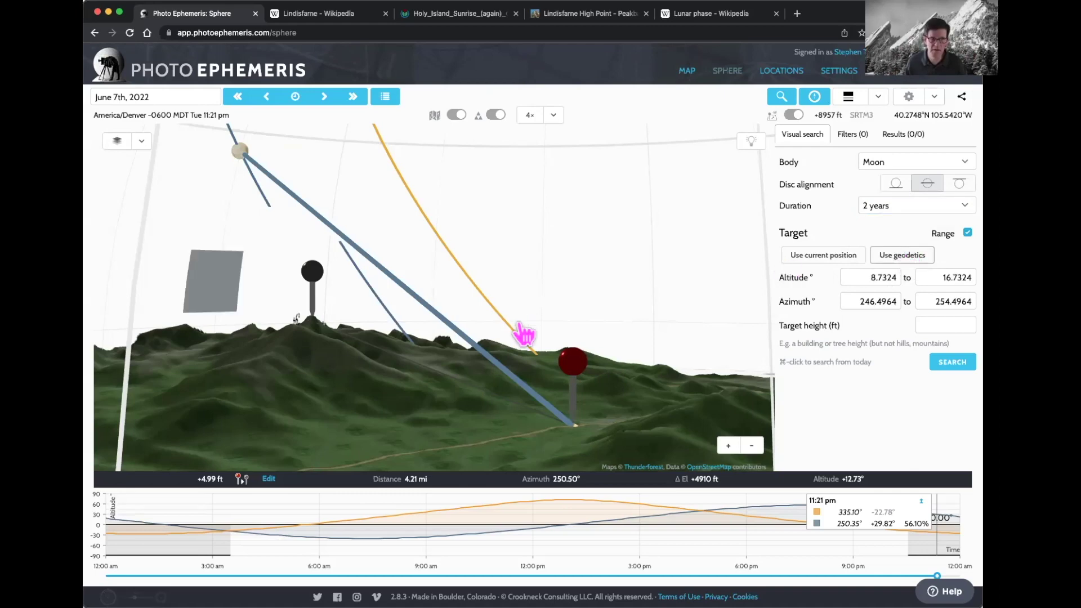
{"action": "mouse_move", "coordinate": [450, 345]}
{"action": "left_mouse_down"}
{"action": "mouse_move", "coordinate": [462, 346]}
{"action": "mouse_move", "coordinate": [440, 345]}
{"action": "left_mouse_up"}
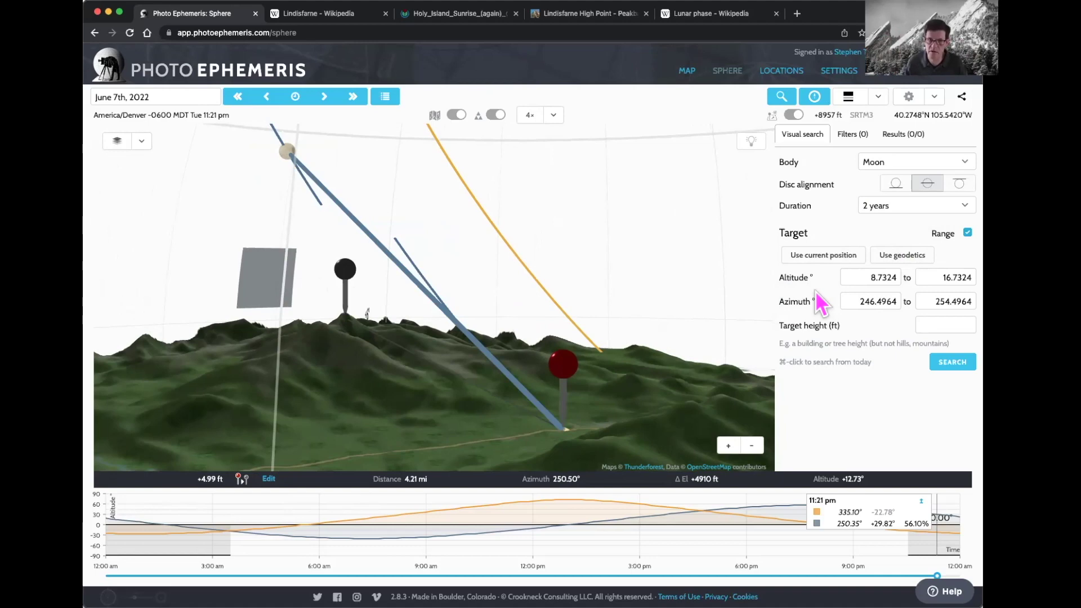
{"action": "left_click_drag", "start_coordinate": [316, 321], "coordinate": [197, 253]}
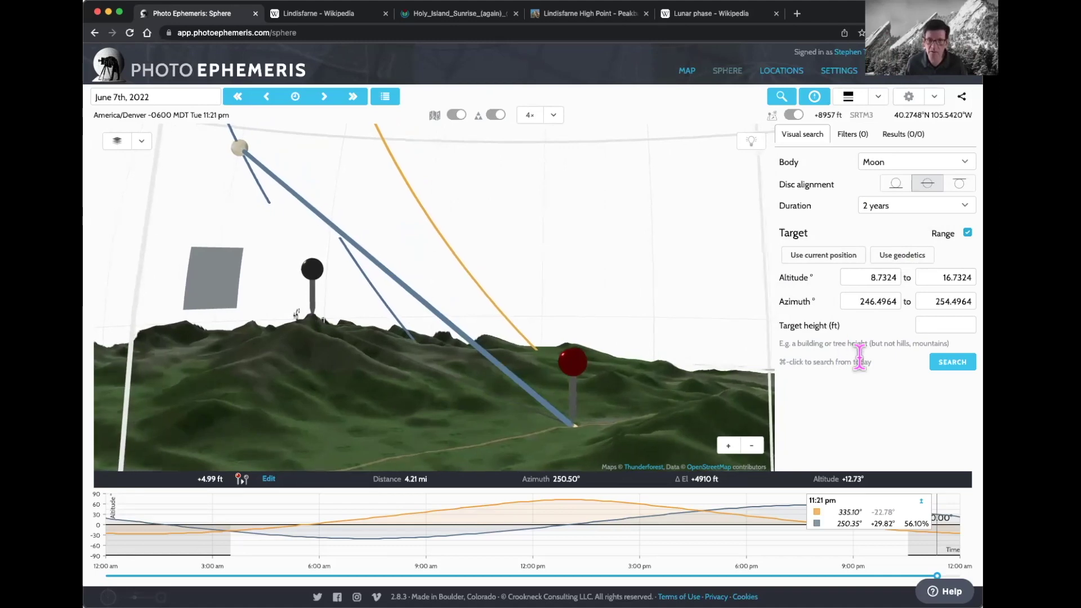
{"action": "left_click", "coordinate": [952, 362]}
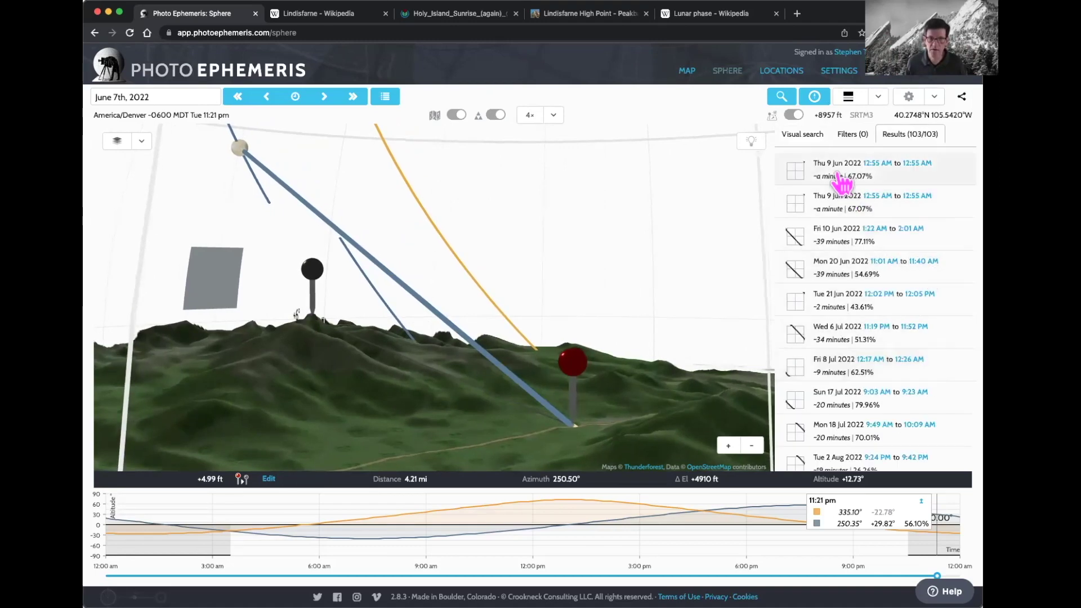
- Show the Mon 20 Jun 2022 search result, reset the sun and moon size to 1×, and view the target from behind the peak
{"action": "left_click", "coordinate": [843, 276]}
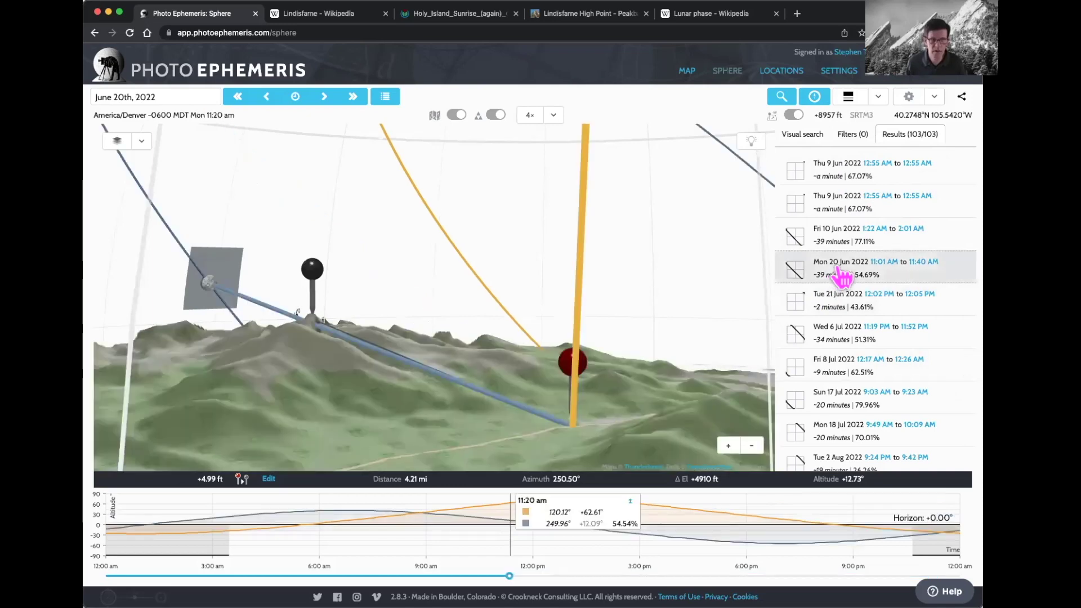
{"action": "left_click", "coordinate": [554, 116]}
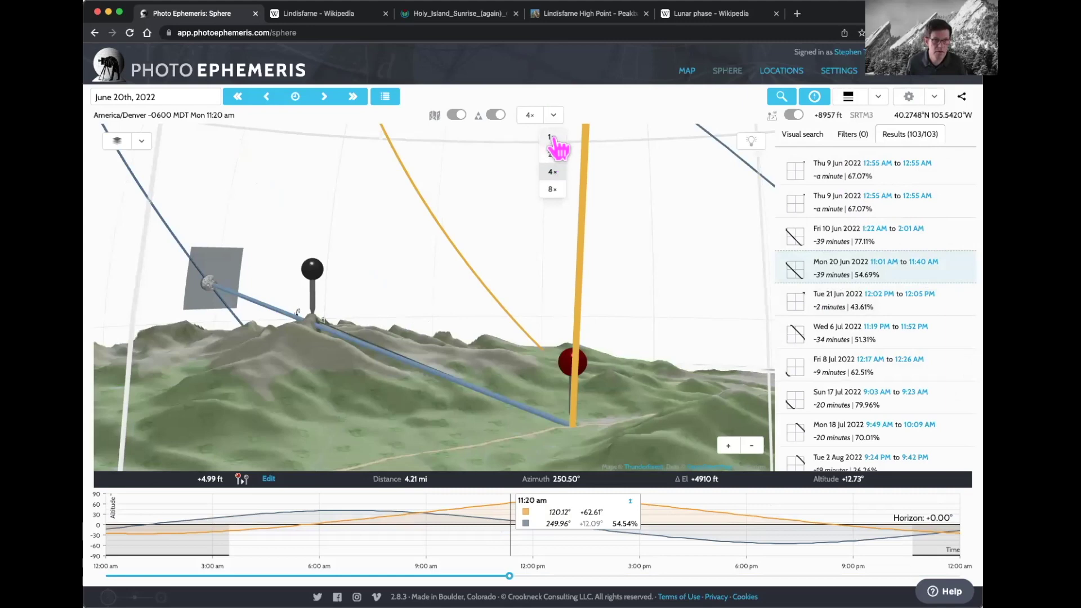
{"action": "left_click", "coordinate": [551, 137]}
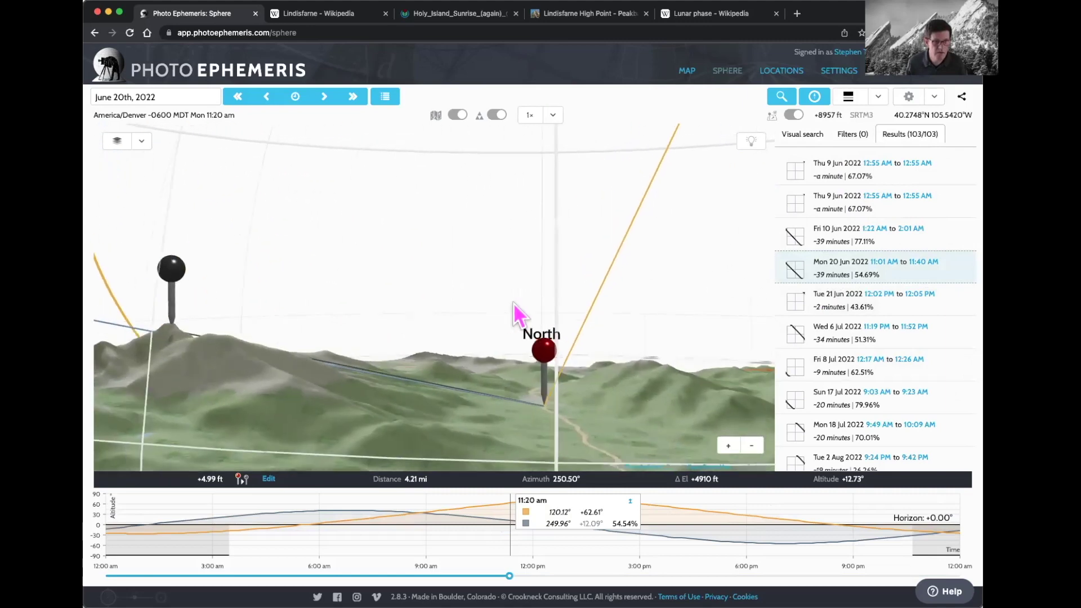
{"action": "left_click_drag", "start_coordinate": [512, 302], "coordinate": [585, 309]}
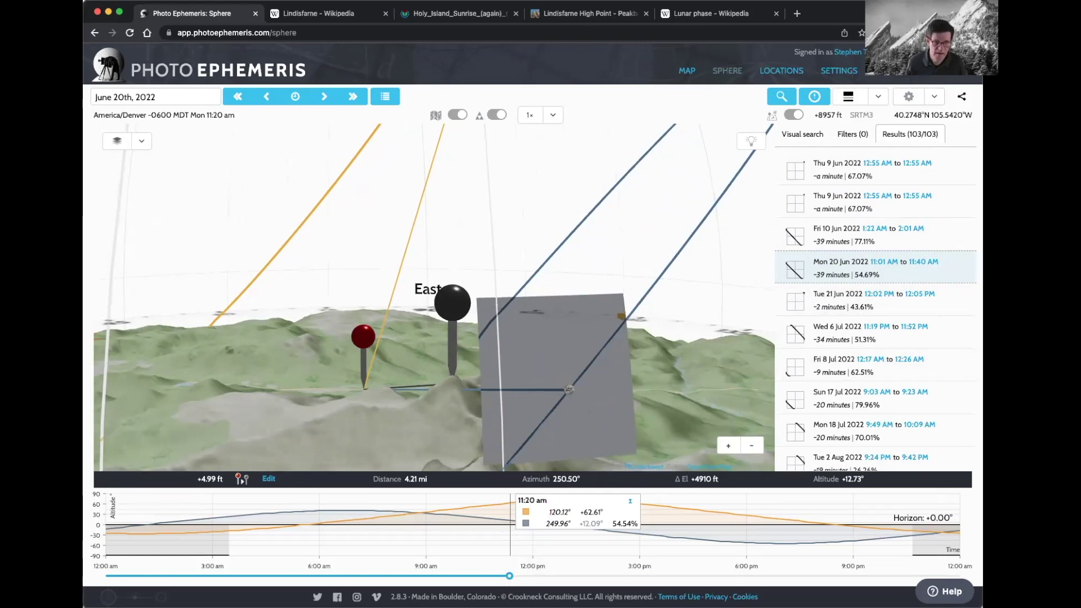
- Fine-tune the time to 11:20 am on 20 June 2022 and view the search target beyond Longs Peak from the red pin's side
{"action": "mouse_move", "coordinate": [509, 575]}
{"action": "left_mouse_down"}
{"action": "mouse_move", "coordinate": [497, 574]}
{"action": "mouse_move", "coordinate": [520, 574]}
{"action": "mouse_move", "coordinate": [496, 574]}
{"action": "mouse_move", "coordinate": [510, 575]}
{"action": "left_mouse_up"}
{"action": "left_click_drag", "start_coordinate": [410, 427], "coordinate": [555, 429]}
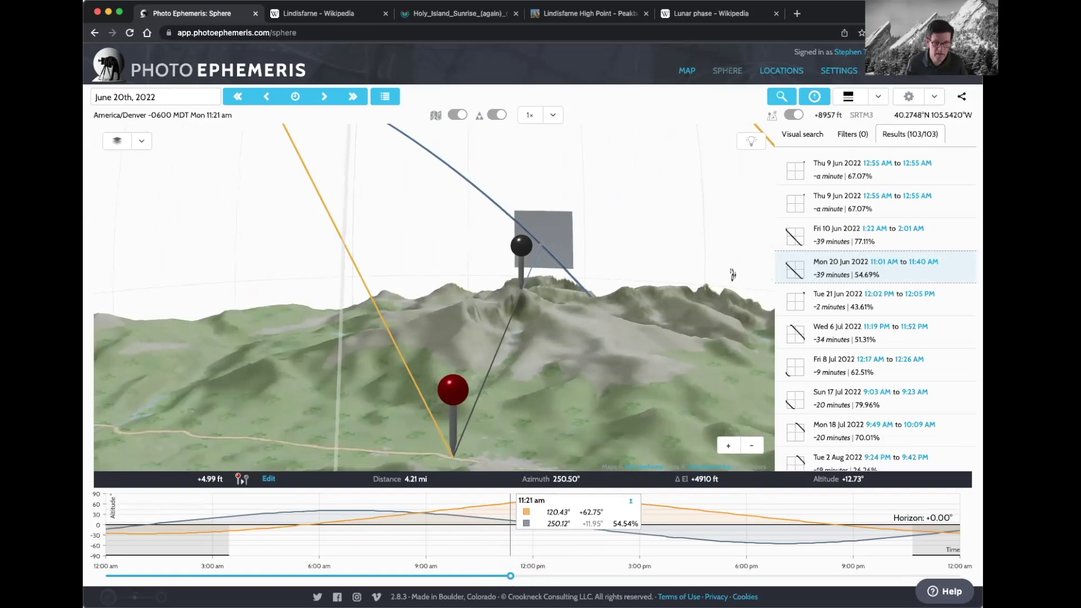
{"action": "left_click_drag", "start_coordinate": [510, 572], "coordinate": [509, 575]}
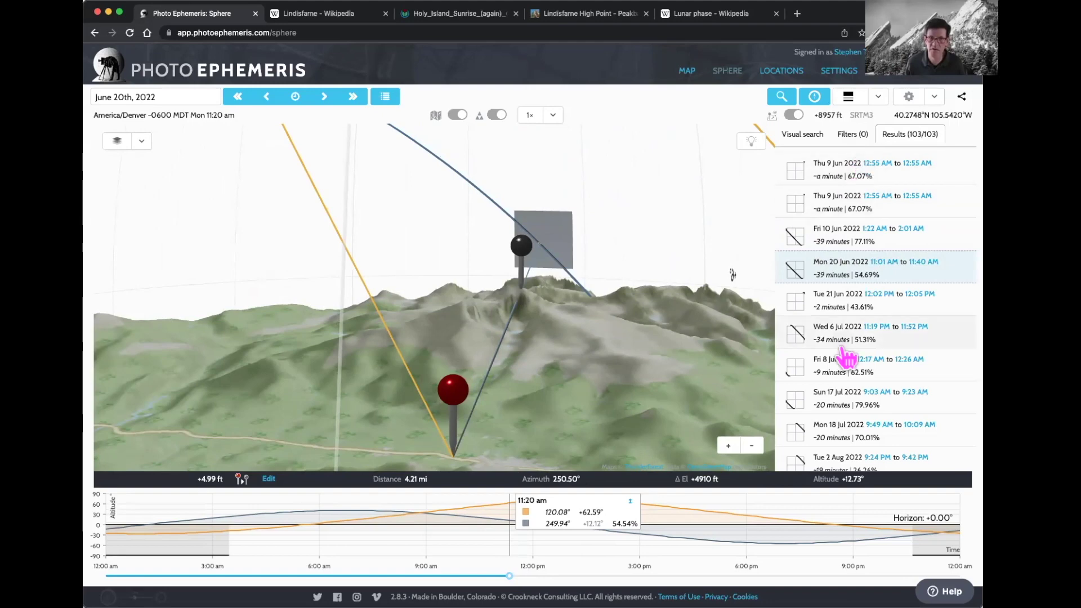
- Filter the visual search results by Sun altitude from -6 to 0.5 using the near sunrise/sunset suggestion
{"action": "left_click", "coordinate": [851, 137]}
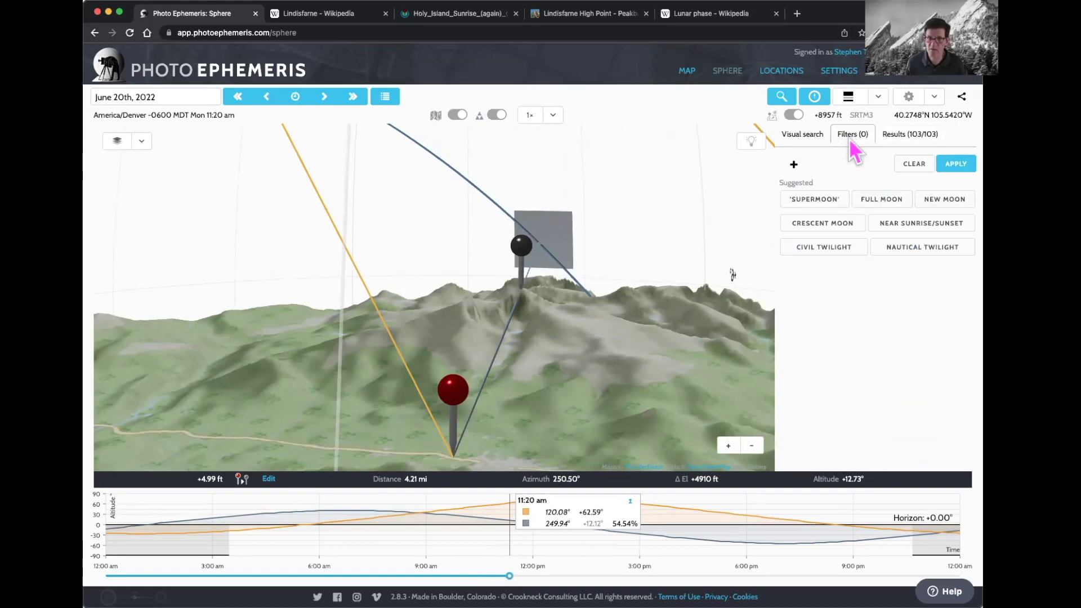
{"action": "left_click", "coordinate": [913, 225]}
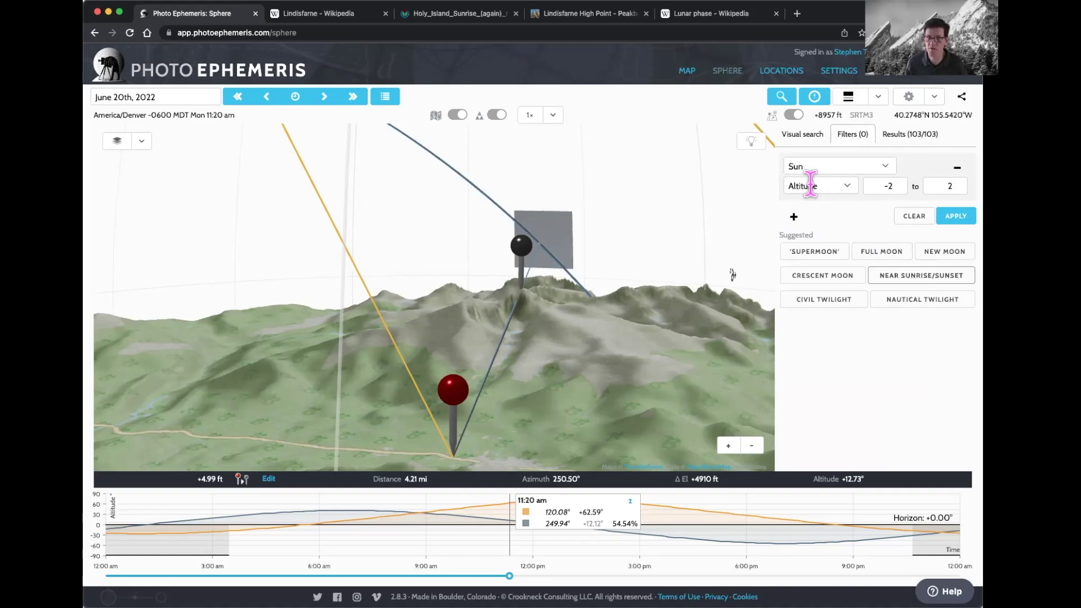
{"action": "double_click", "coordinate": [885, 186]}
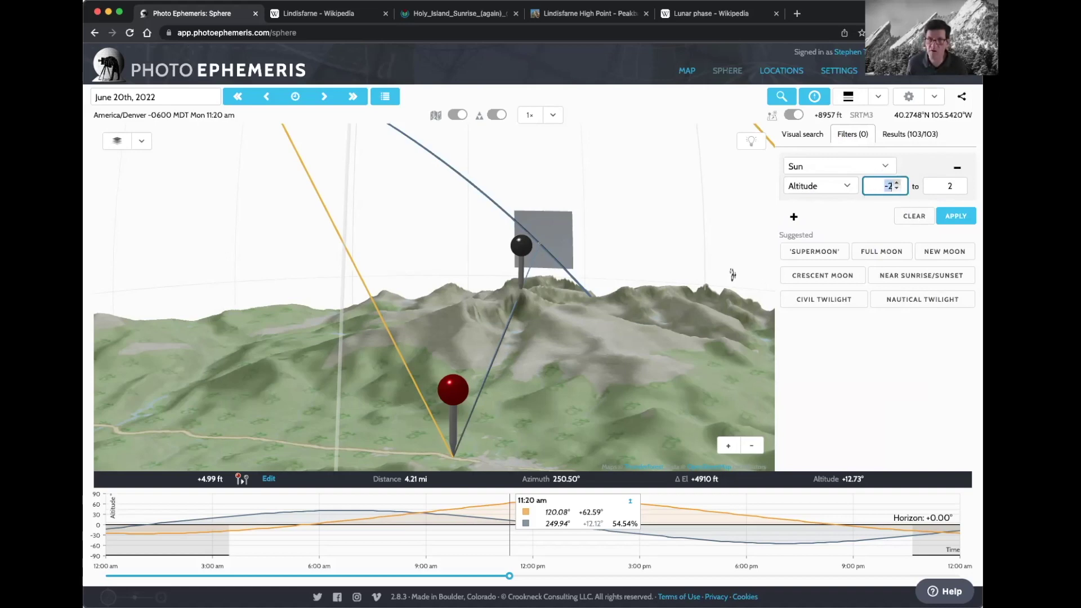
{"action": "key", "text": "Tab"}
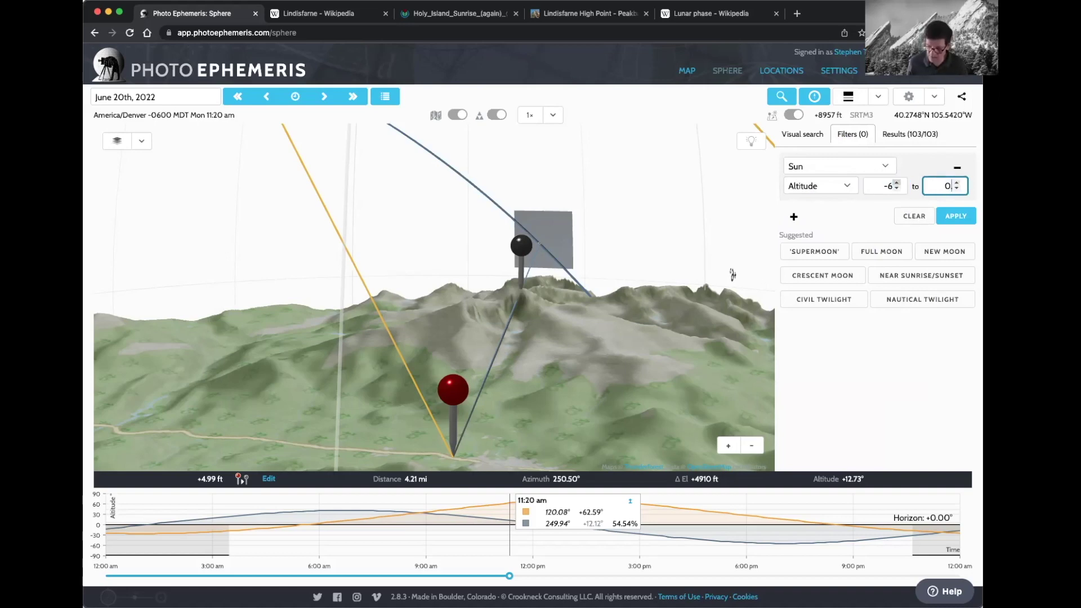
{"action": "key", "text": "Return"}
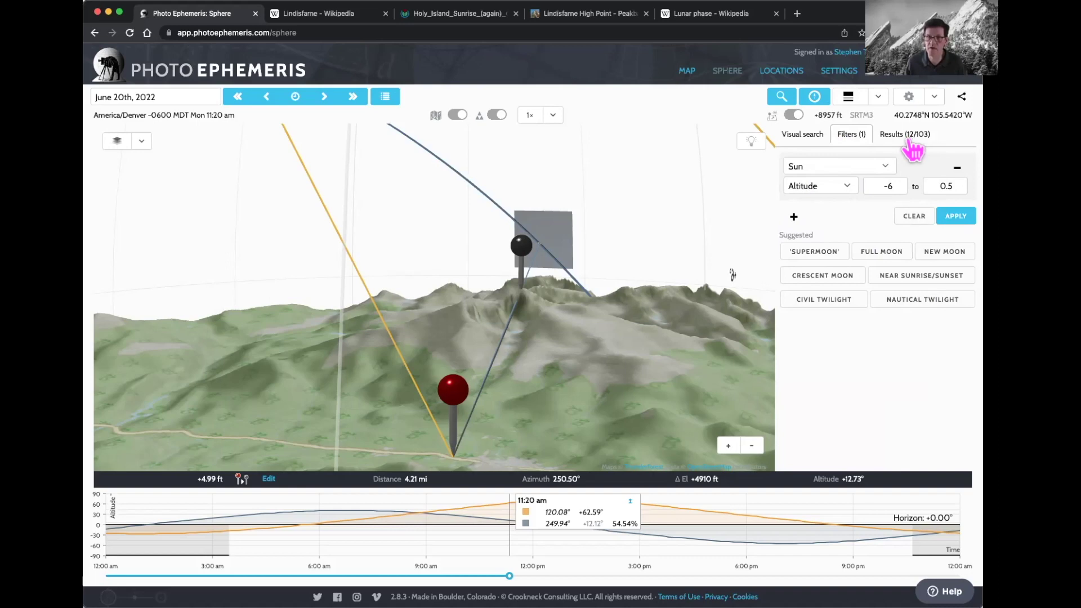
- Show the Tue 30 Aug 2022 result at its 7:58 PM start and examine the moon's alignment with the peak from the red pin's side
{"action": "left_click", "coordinate": [907, 140]}
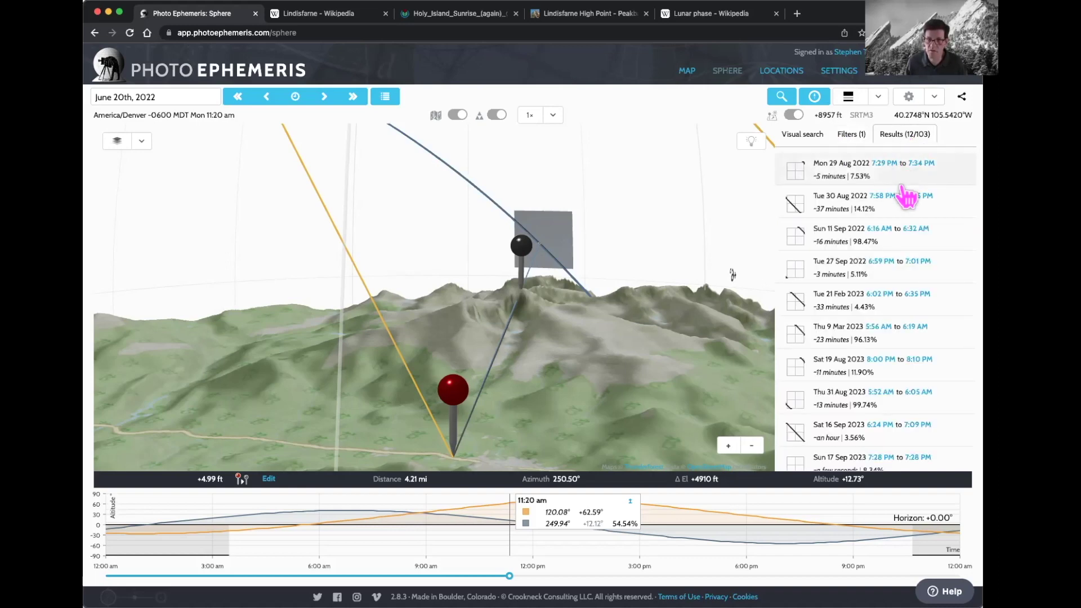
{"action": "left_click", "coordinate": [830, 212]}
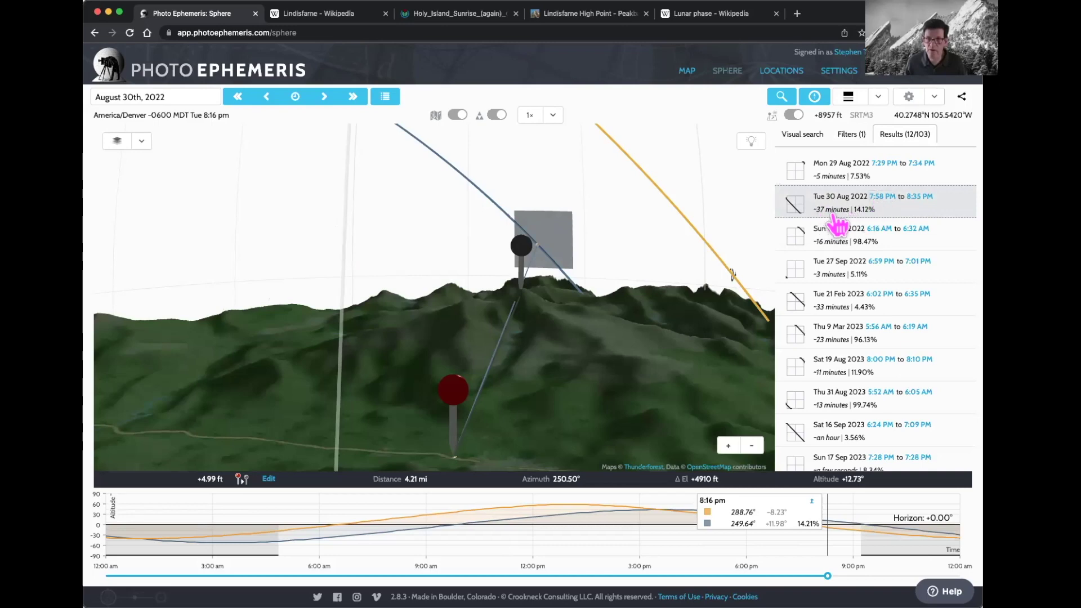
{"action": "left_click_drag", "start_coordinate": [609, 246], "coordinate": [617, 246]}
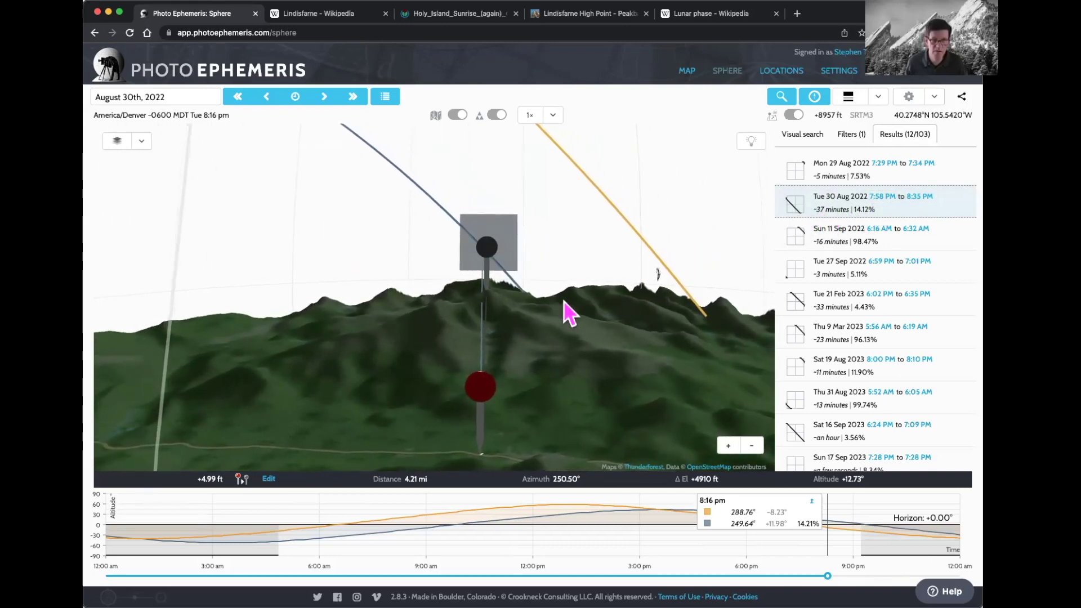
{"action": "left_click_drag", "start_coordinate": [569, 312], "coordinate": [588, 307]}
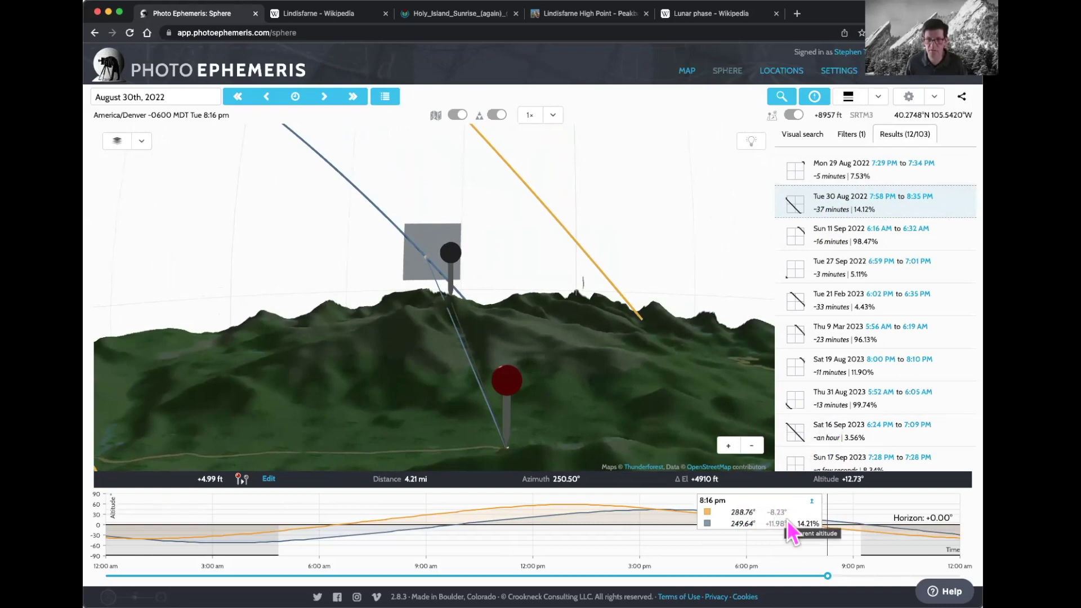
{"action": "left_click_drag", "start_coordinate": [828, 574], "coordinate": [828, 574]}
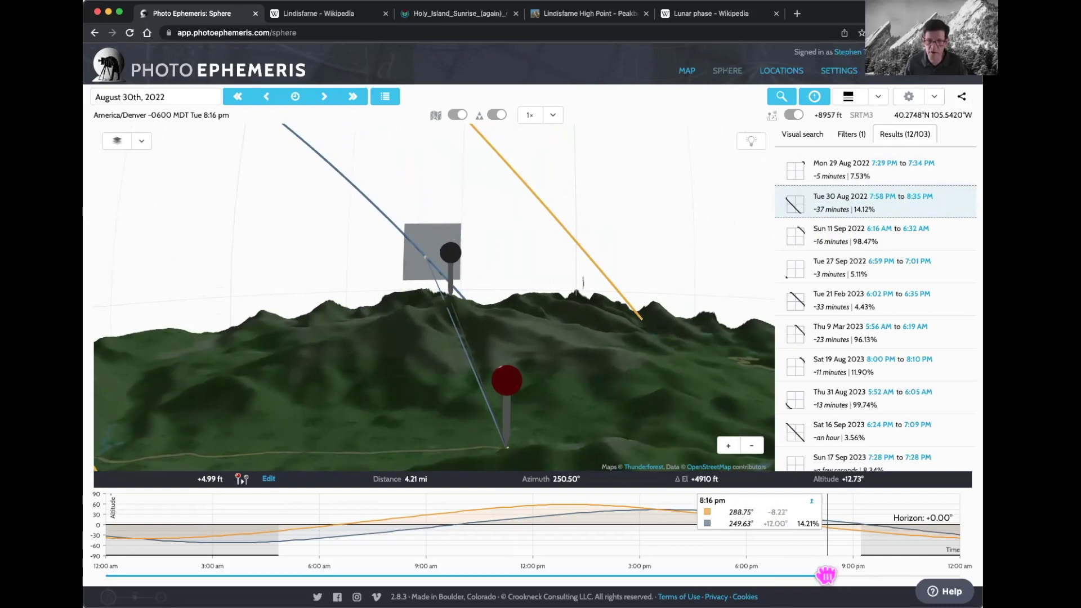
{"action": "left_click", "coordinate": [882, 197]}
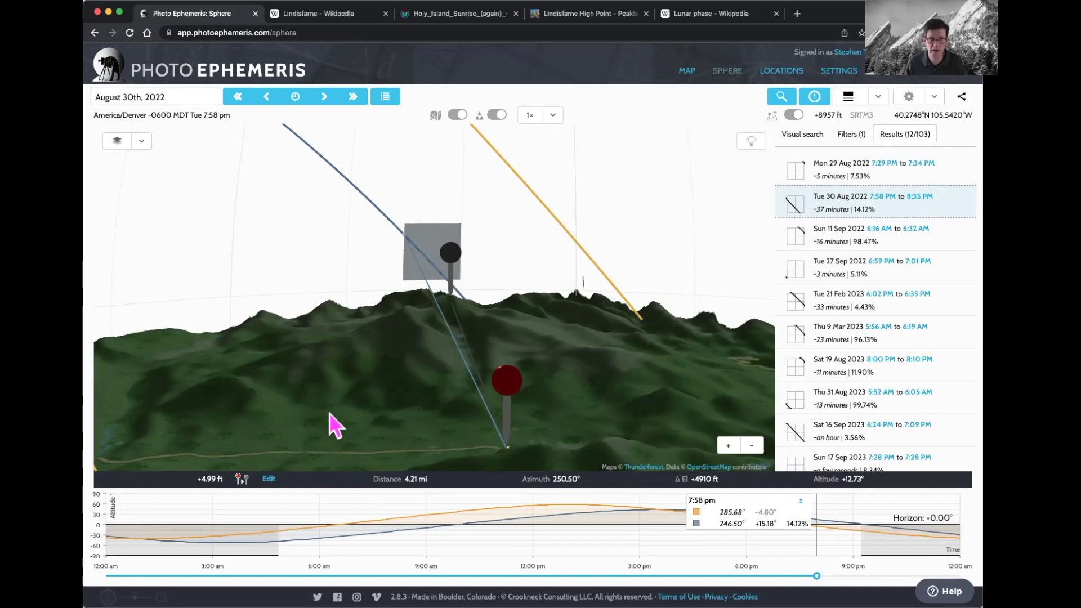
{"action": "left_click_drag", "start_coordinate": [408, 244], "coordinate": [439, 306]}
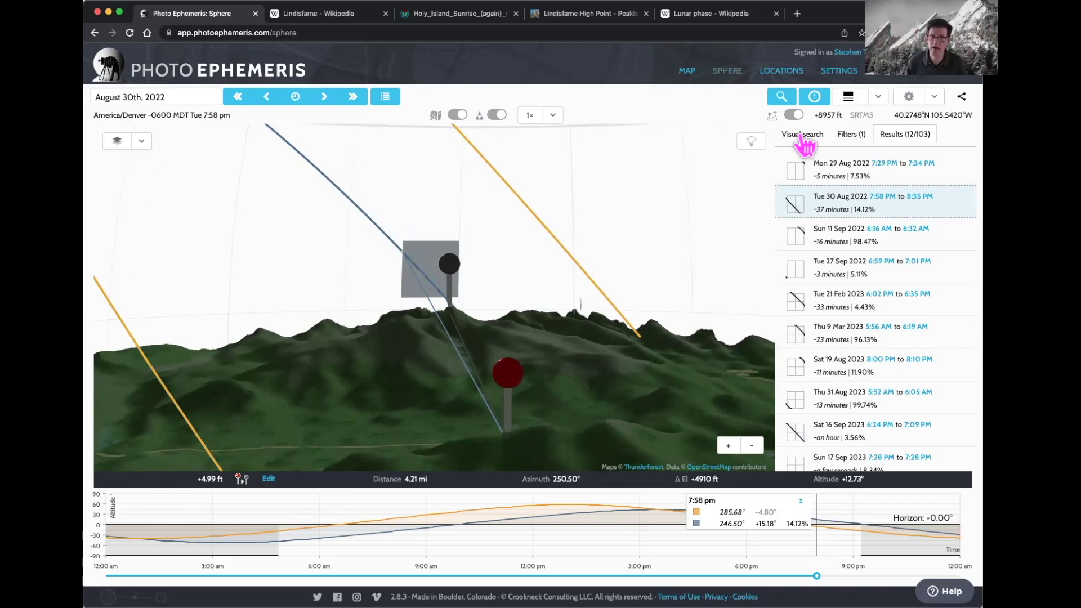
- Add the full moon filter with illuminated fraction 0.95 to 1, apply it, and show the Thu 9 Mar 2023 result
{"action": "left_click", "coordinate": [851, 135]}
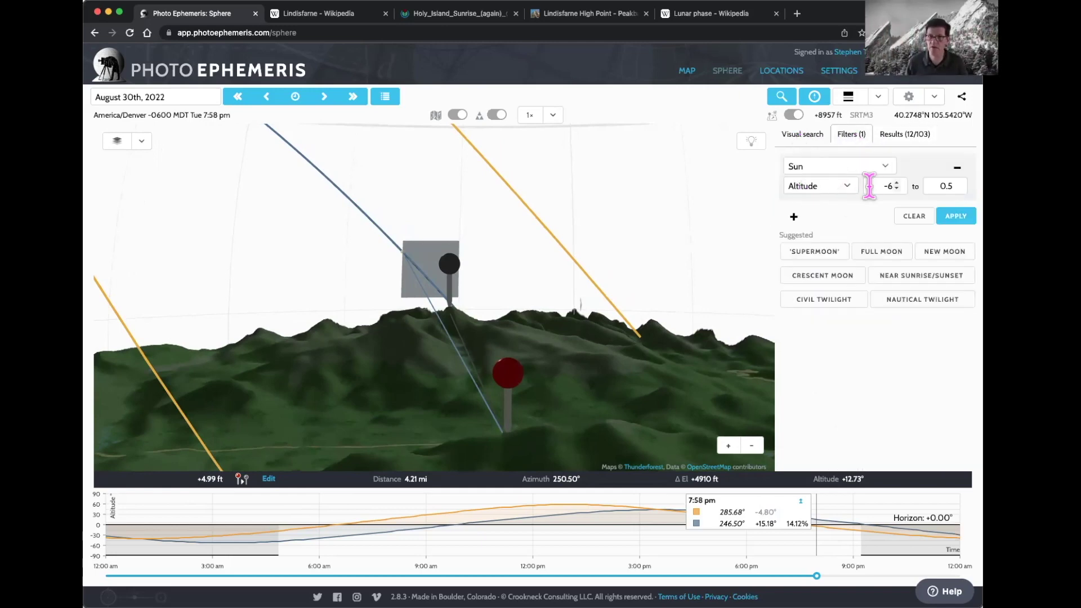
{"action": "left_click", "coordinate": [882, 254]}
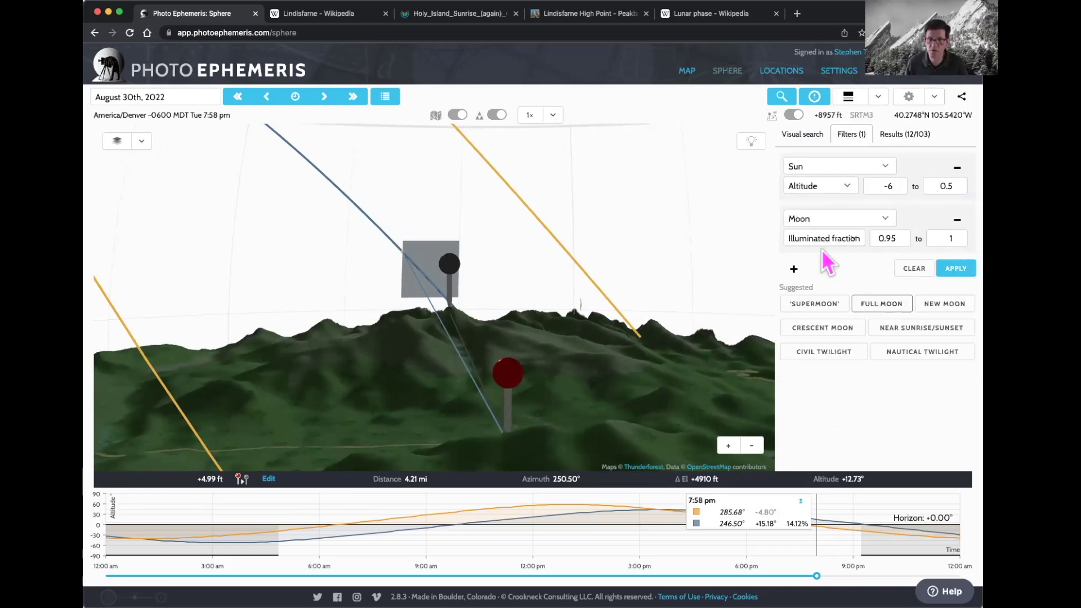
{"action": "left_click", "coordinate": [940, 272]}
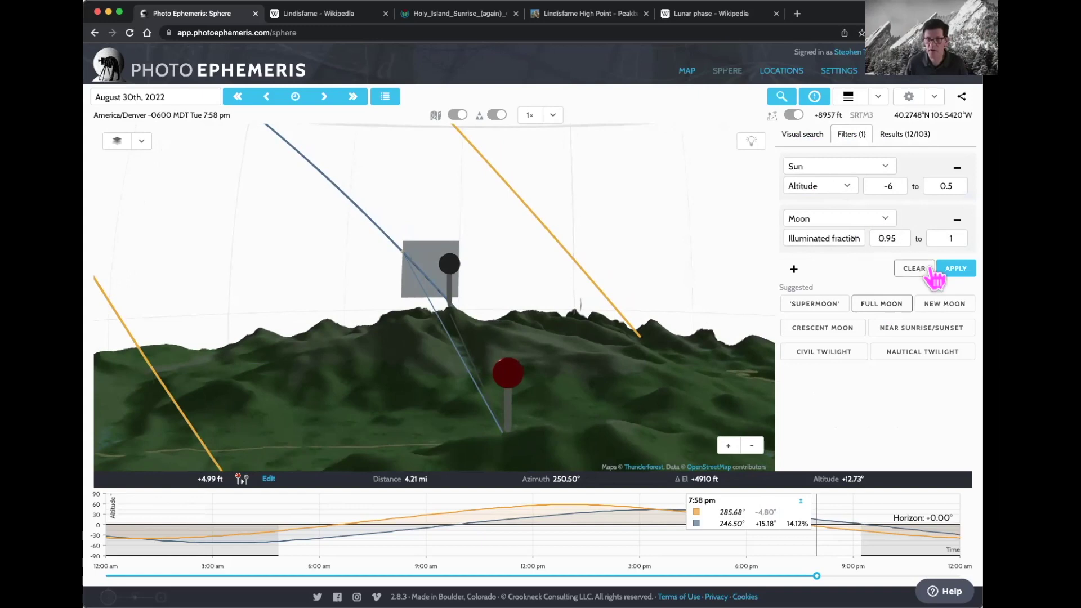
{"action": "left_click", "coordinate": [902, 136]}
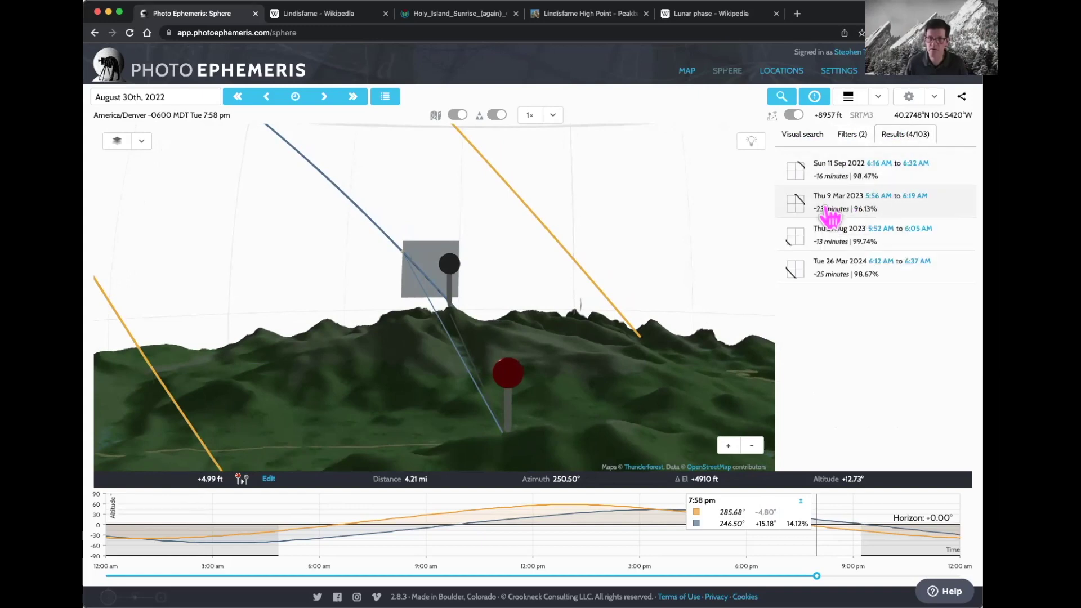
{"action": "left_click", "coordinate": [838, 215]}
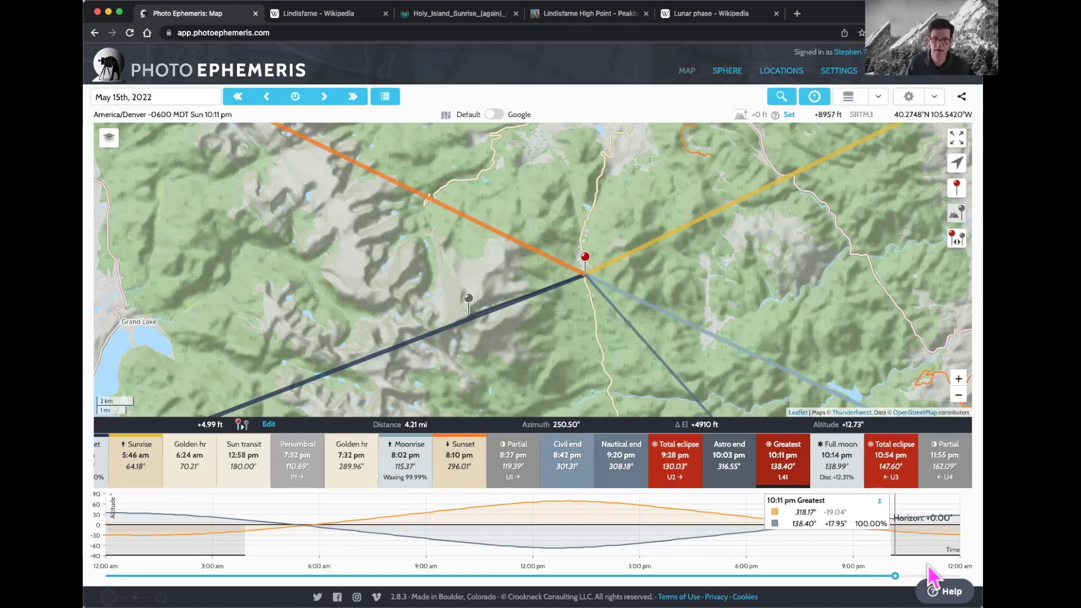
- Search the help for "sunrise is wrong" and open the article "Sunrise (etc.) is incorrect" as a full page
{"action": "left_click", "coordinate": [944, 591]}
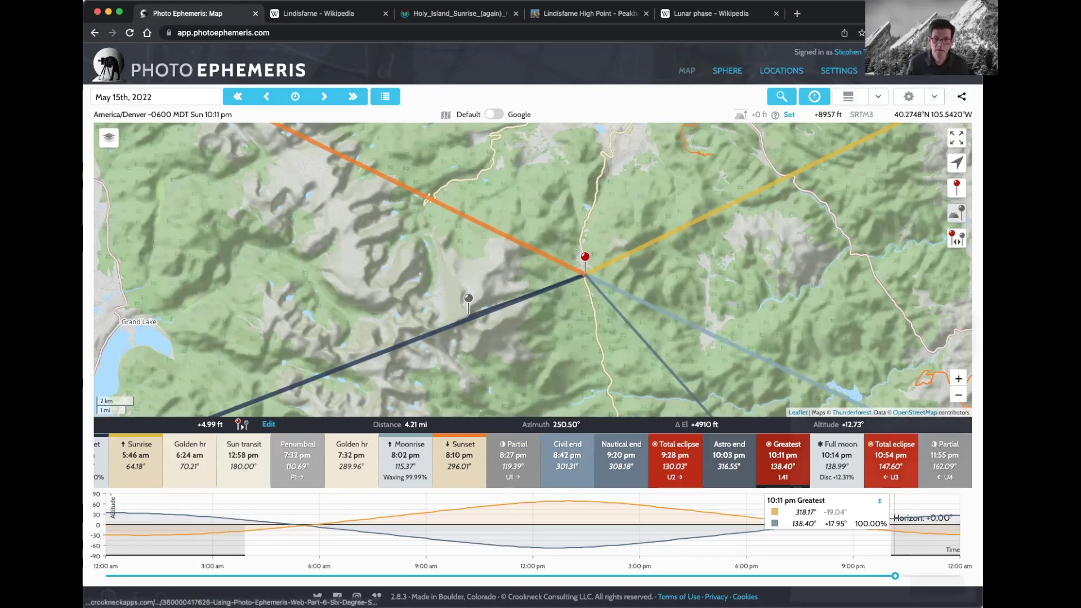
{"action": "left_click_drag", "start_coordinate": [853, 341], "coordinate": [765, 342]}
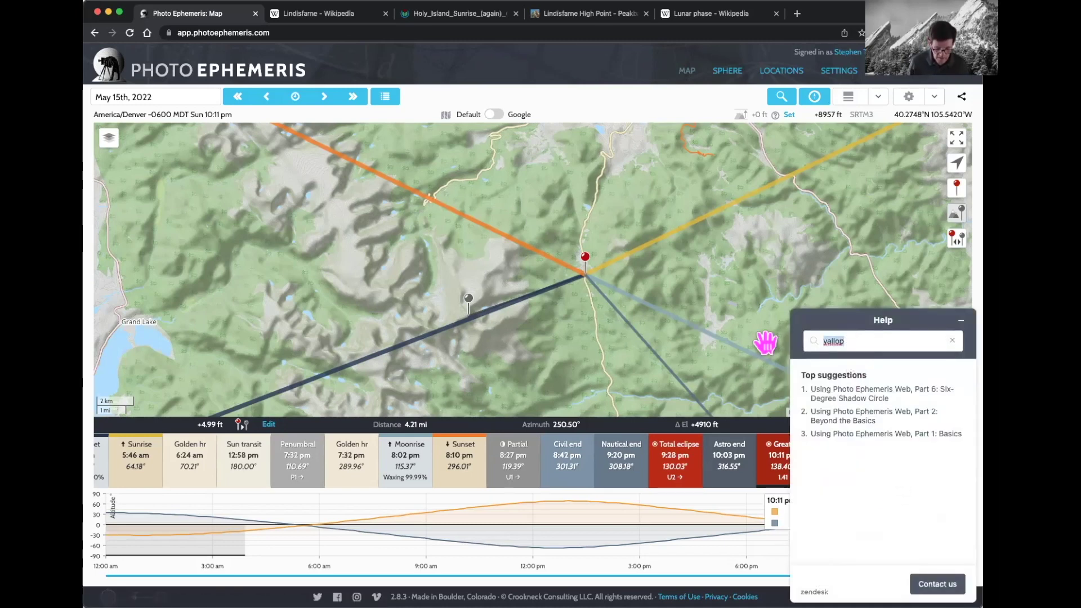
{"action": "type", "text": "sunrise is wrong"}
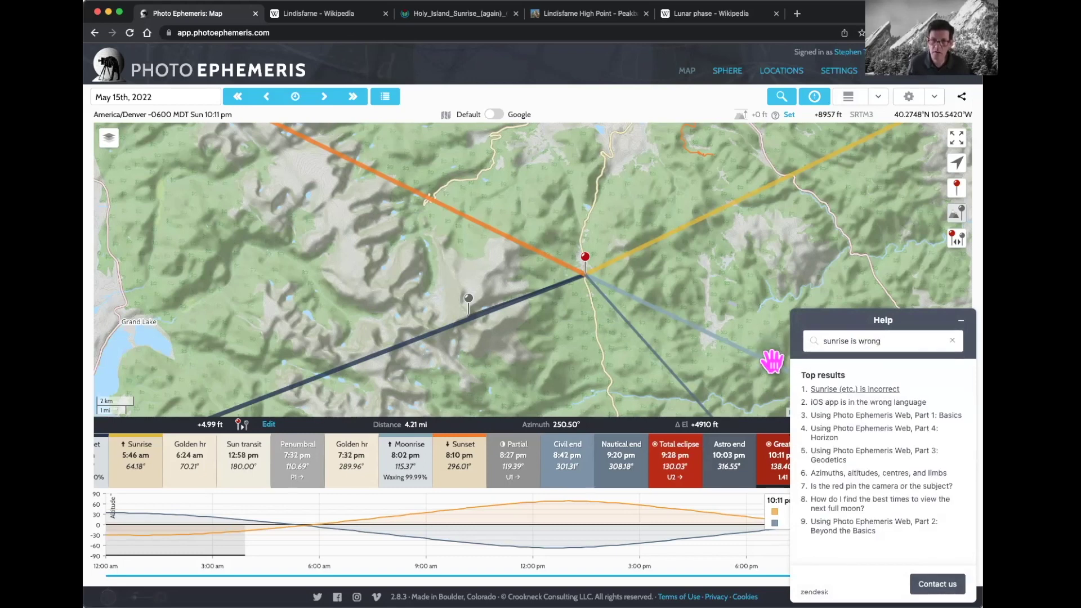
{"action": "left_click", "coordinate": [851, 390]}
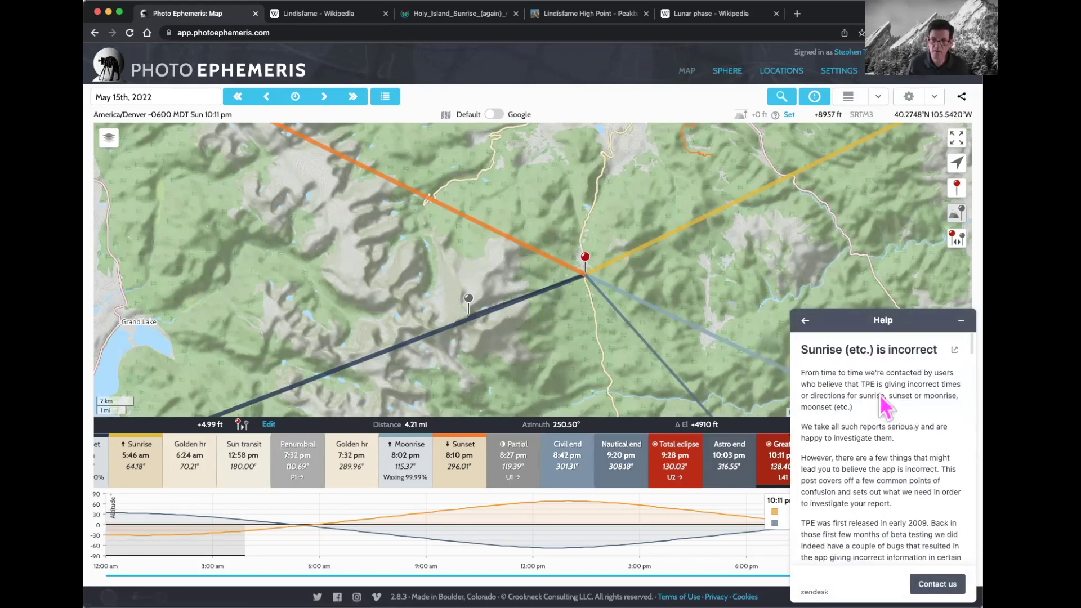
{"action": "left_click", "coordinate": [955, 350]}
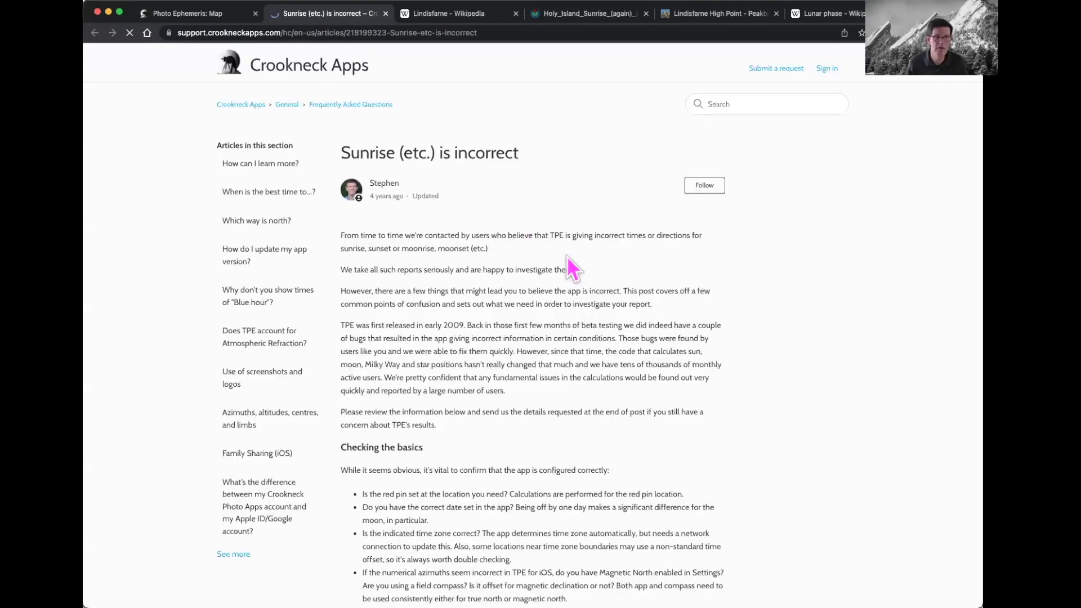
- Examine the article's "What is sunrise?" diagrams, return to the Photo Ephemeris map and close the help
{"action": "scroll", "coordinate": [574, 281], "scroll_direction": "down", "scroll_amount": 5}
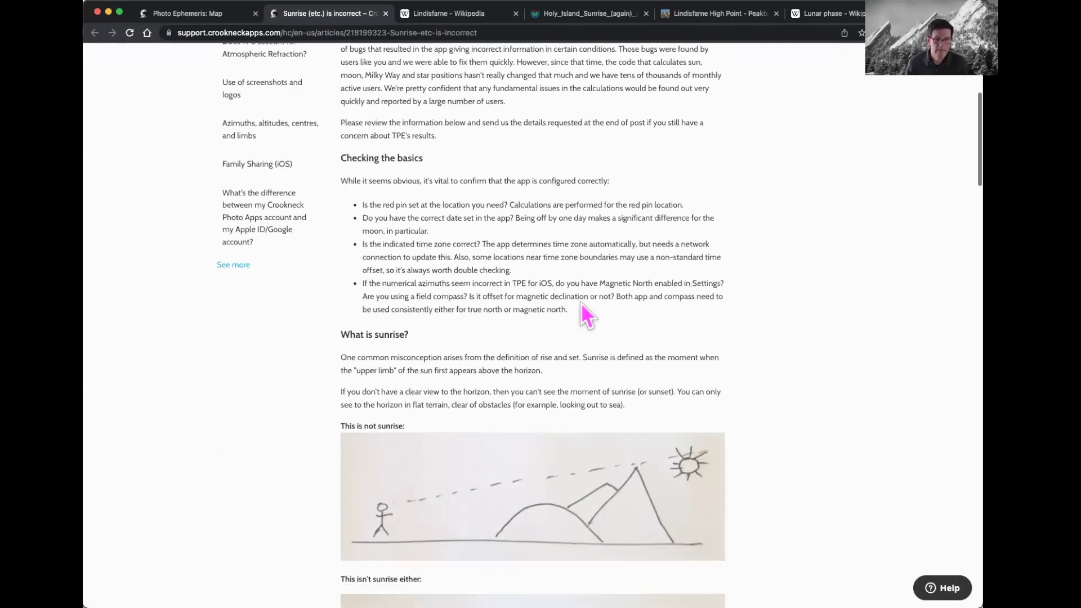
{"action": "scroll", "coordinate": [581, 303], "scroll_direction": "down", "scroll_amount": 5}
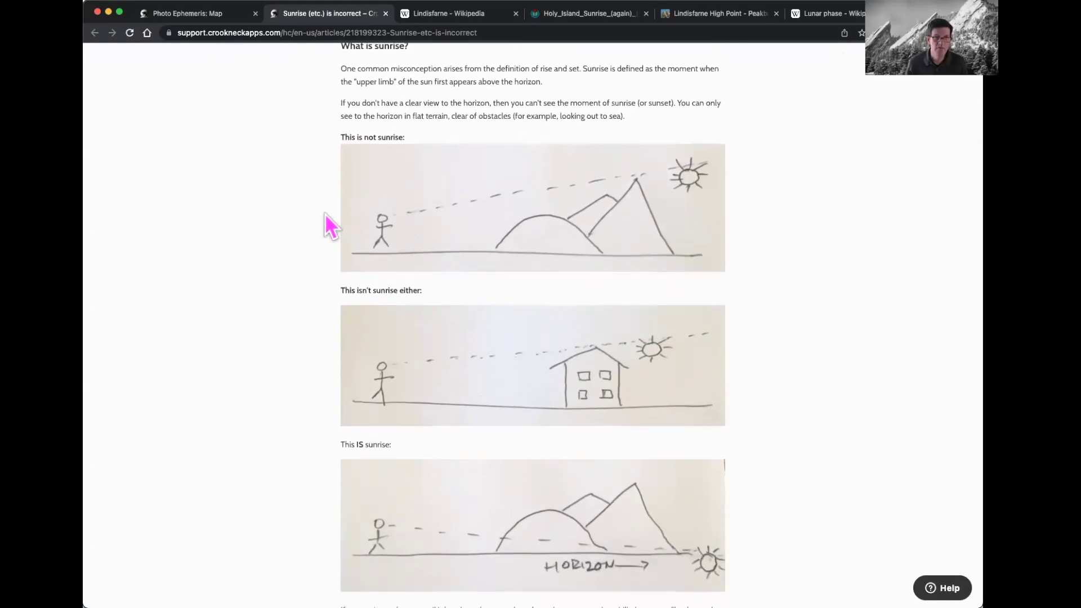
{"action": "scroll", "coordinate": [369, 171], "scroll_direction": "down", "scroll_amount": 1}
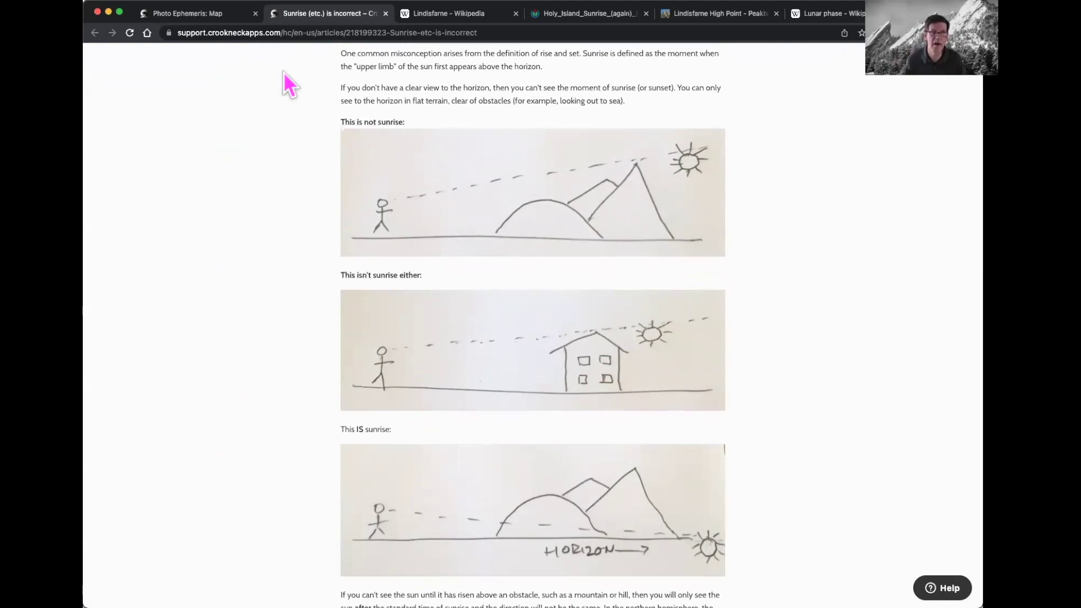
{"action": "left_click", "coordinate": [195, 17]}
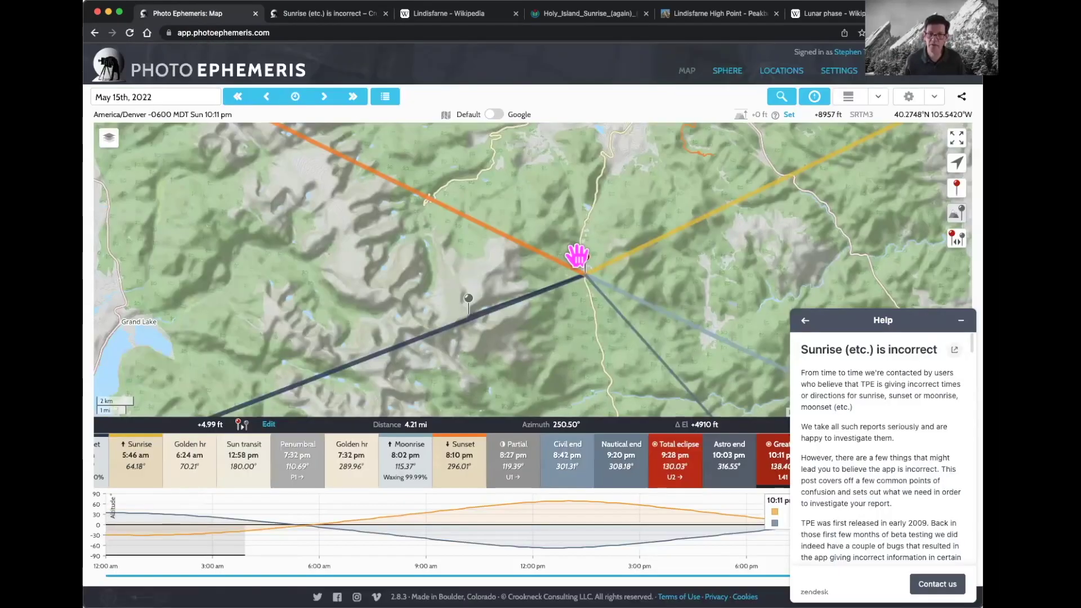
{"action": "left_click", "coordinate": [805, 325]}
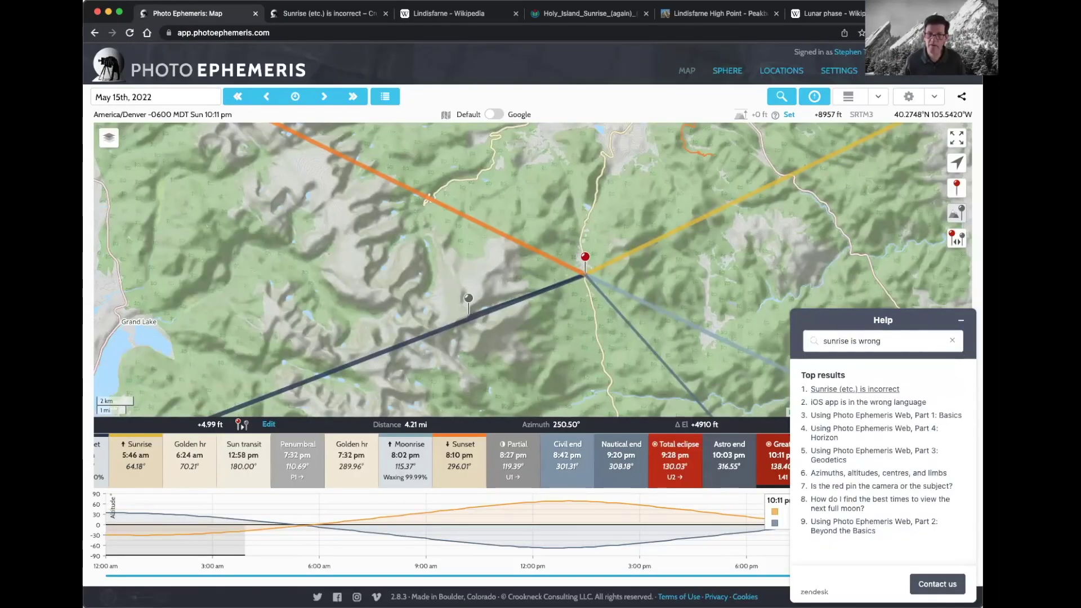
{"action": "left_click", "coordinate": [961, 319]}
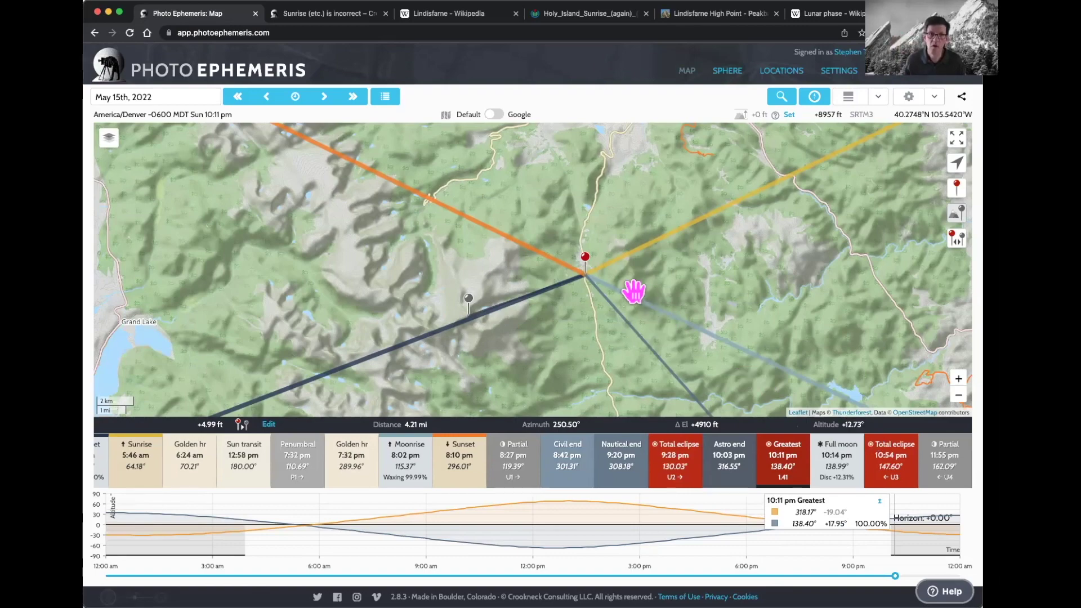
- Return to the sphere's visual search settings and switch the target from a range to a single position with a tolerance
{"action": "left_click", "coordinate": [728, 72]}
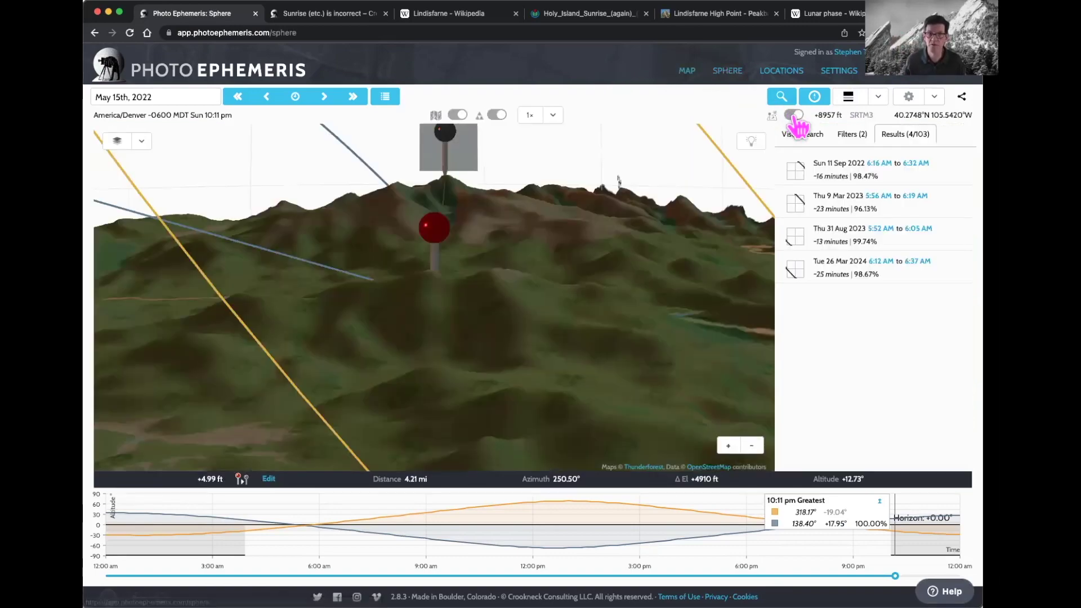
{"action": "left_click", "coordinate": [801, 137]}
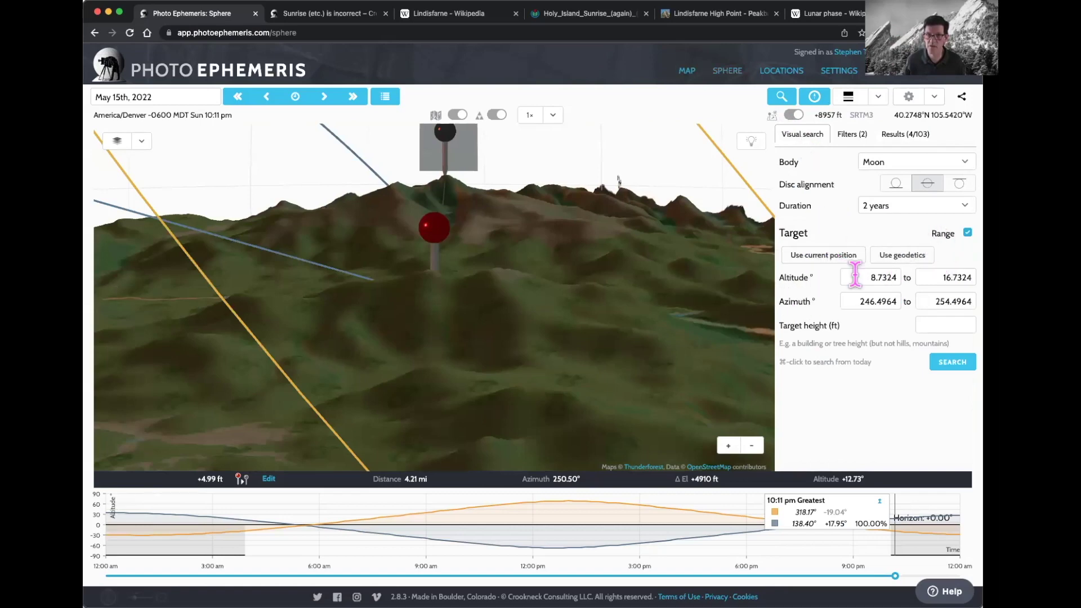
{"action": "left_click", "coordinate": [947, 233]}
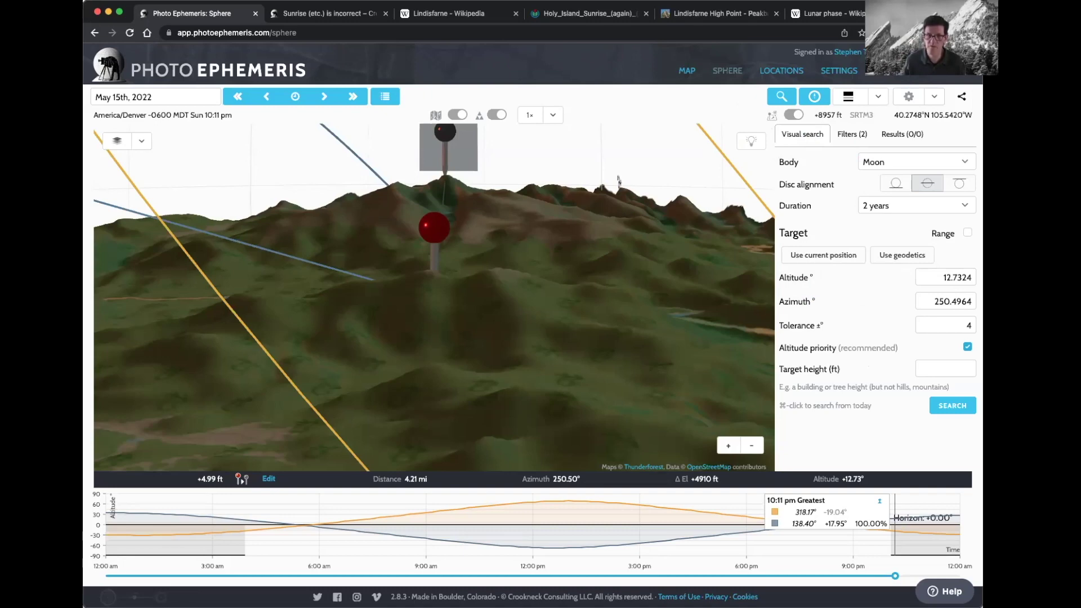
- Return to the map, search for the coordinates 51.0477, -114.06 and move the red pin to that location in Calgary
{"action": "left_click", "coordinate": [684, 71]}
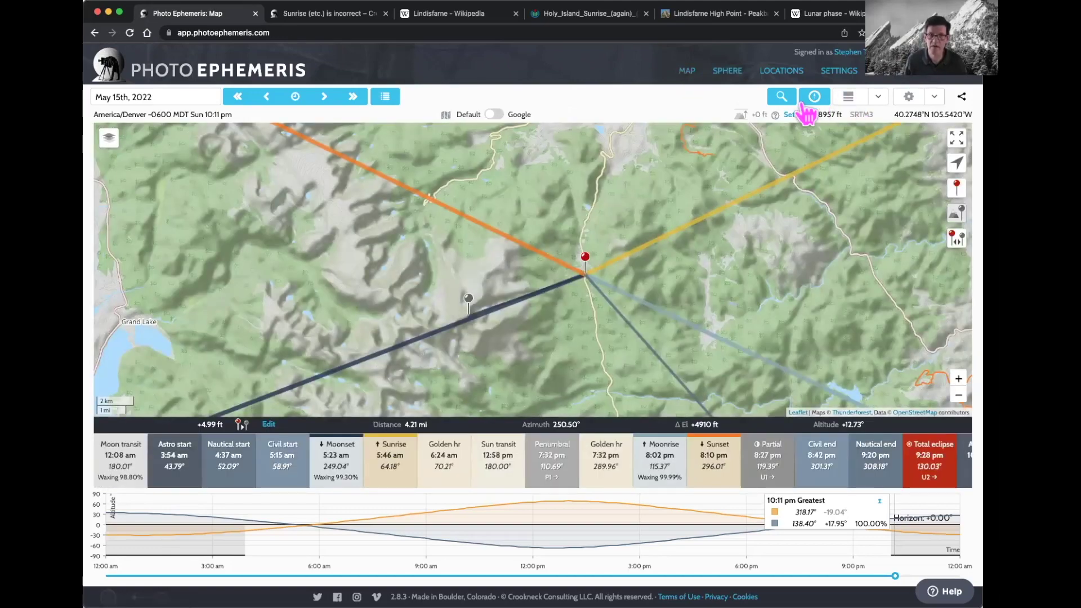
{"action": "left_click", "coordinate": [780, 98]}
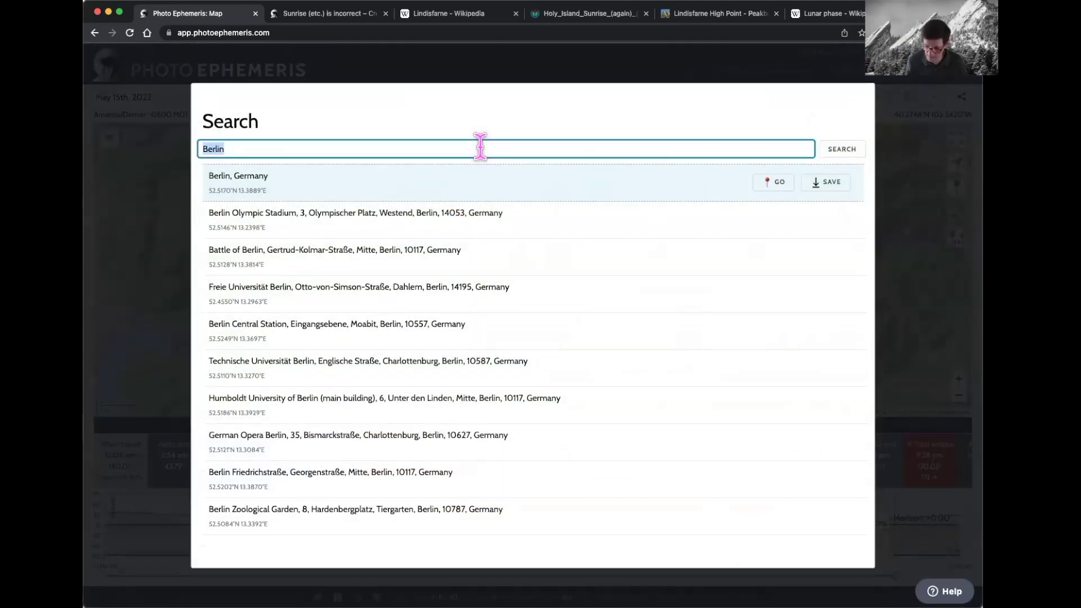
{"action": "type", "text": "51.014"}
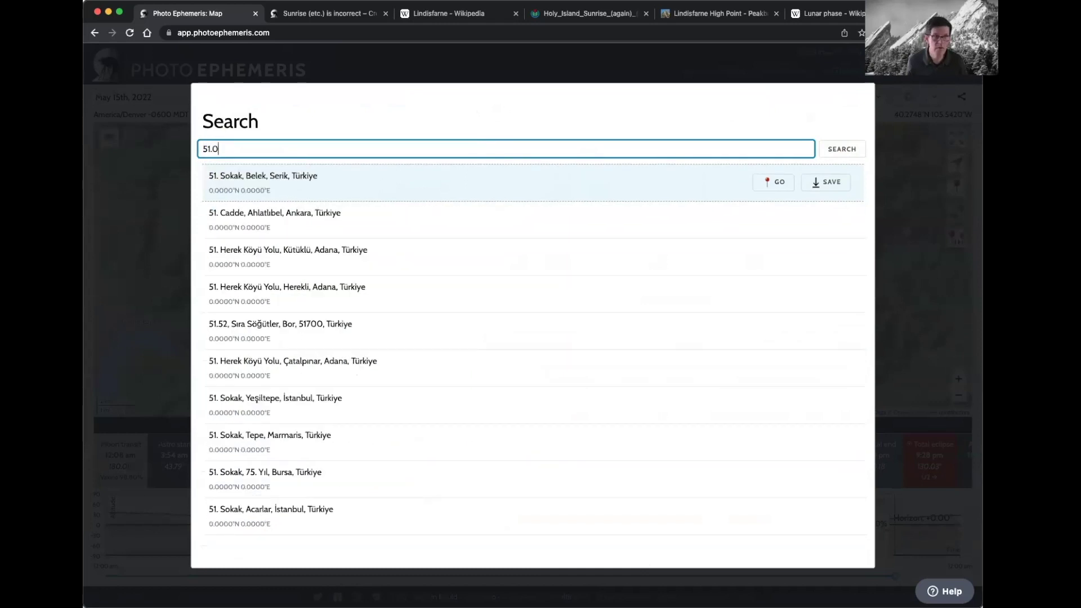
{"action": "key", "text": "BackSpace"}
{"action": "key", "text": "BackSpace"}
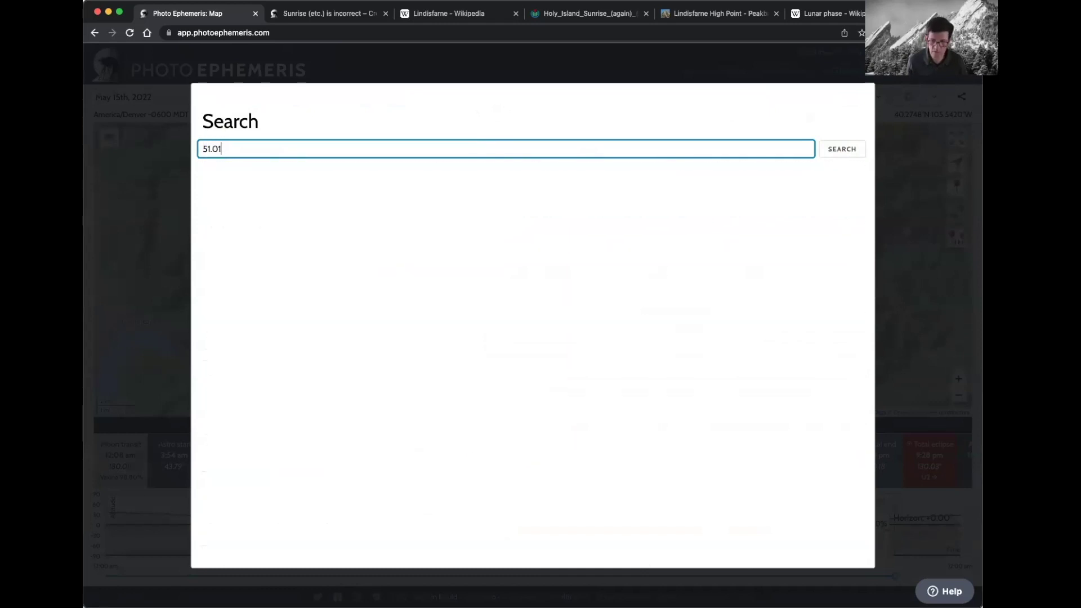
{"action": "type", "text": "477, -"}
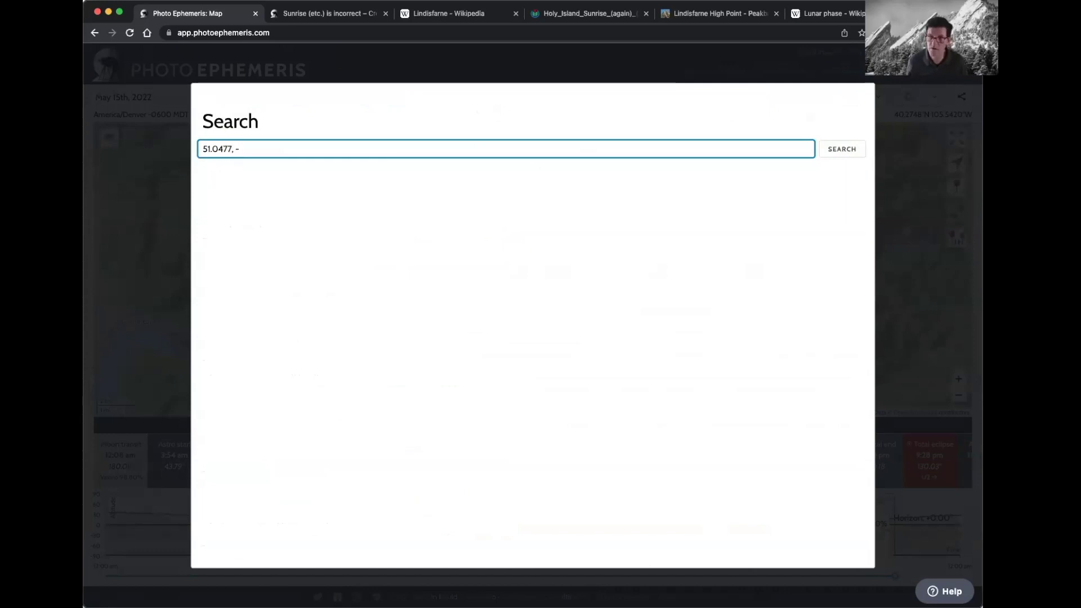
{"action": "type", "text": "114.06"}
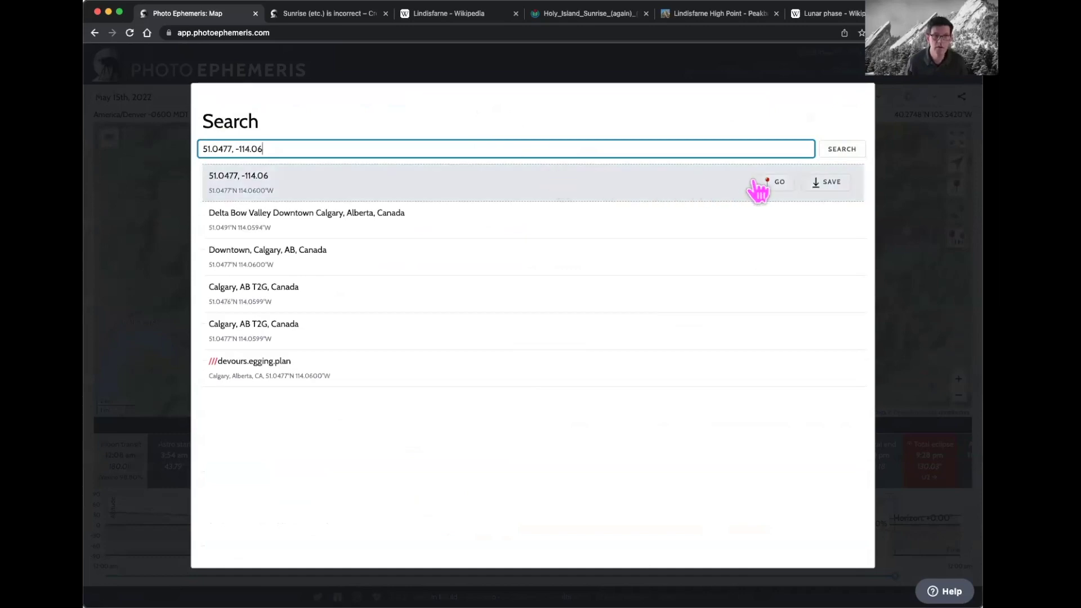
{"action": "left_click", "coordinate": [776, 182]}
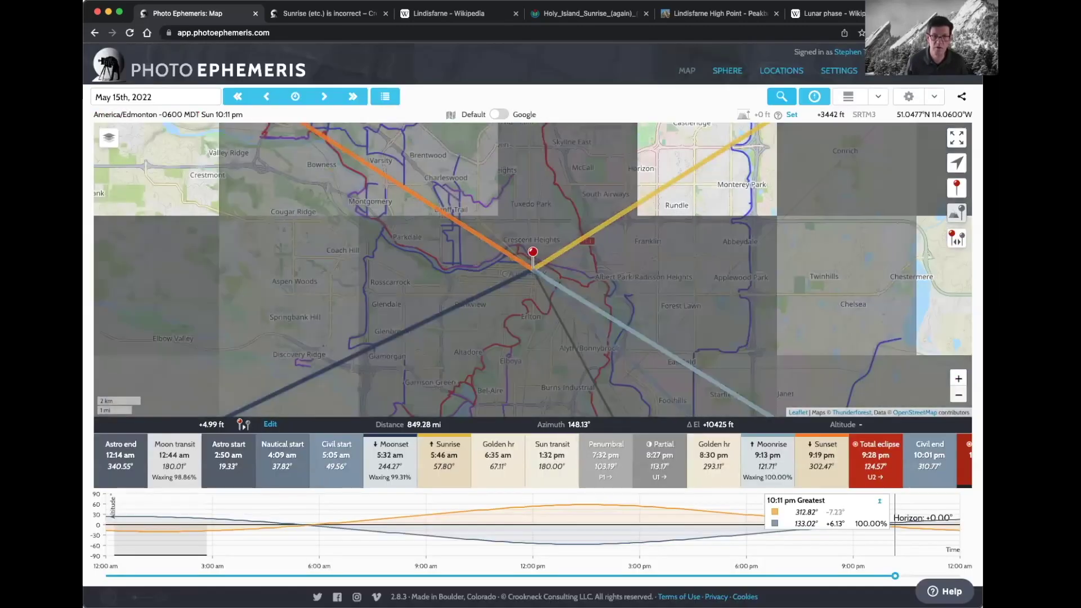
{"action": "scroll", "coordinate": [715, 332], "scroll_direction": "down", "scroll_amount": 3}
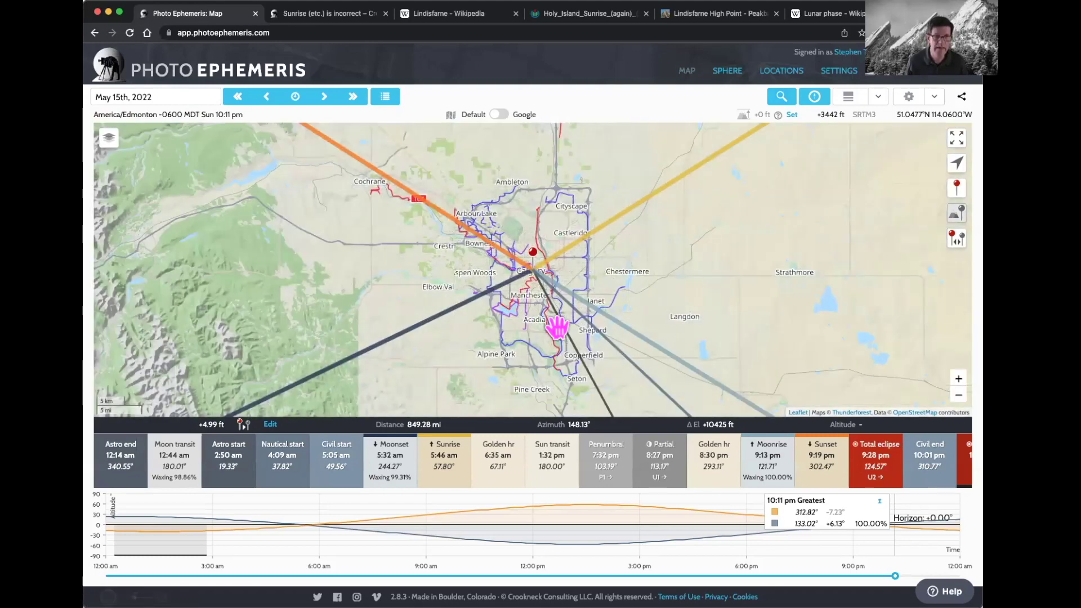
- Advance through the lunar events from the 15 May 2022 eclipse to the 8:48 am first quarter moon on June 7th, 2022
{"action": "left_click", "coordinate": [354, 97]}
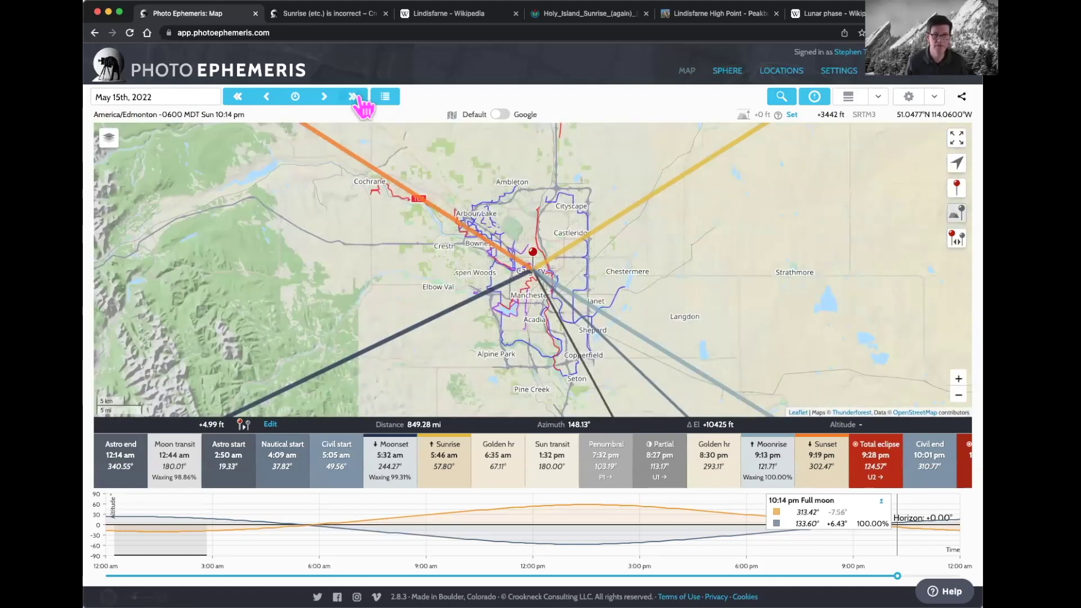
{"action": "left_click", "coordinate": [355, 97]}
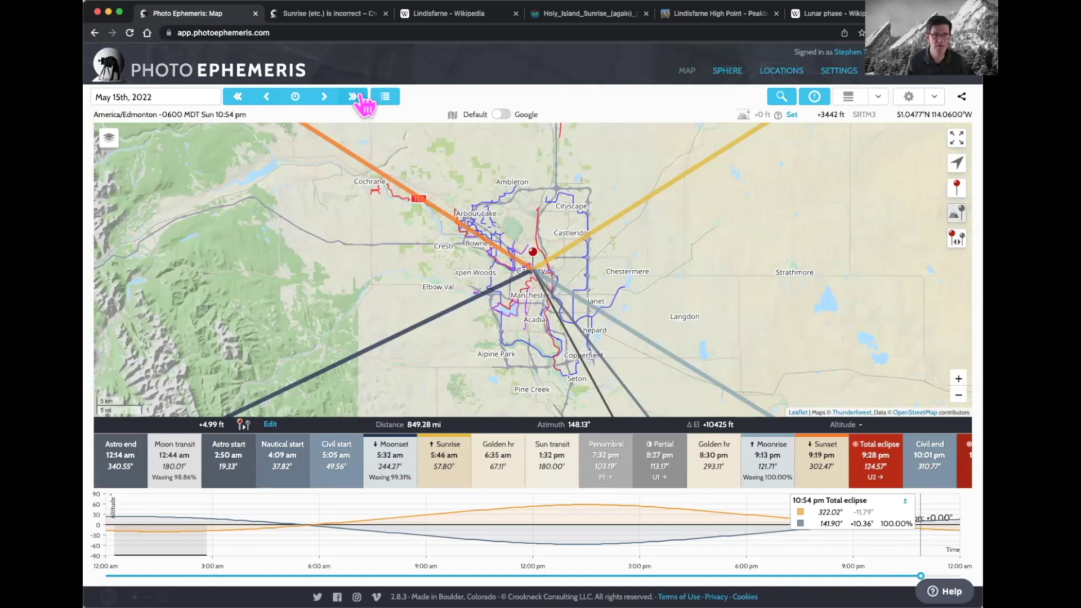
{"action": "left_click", "coordinate": [358, 97]}
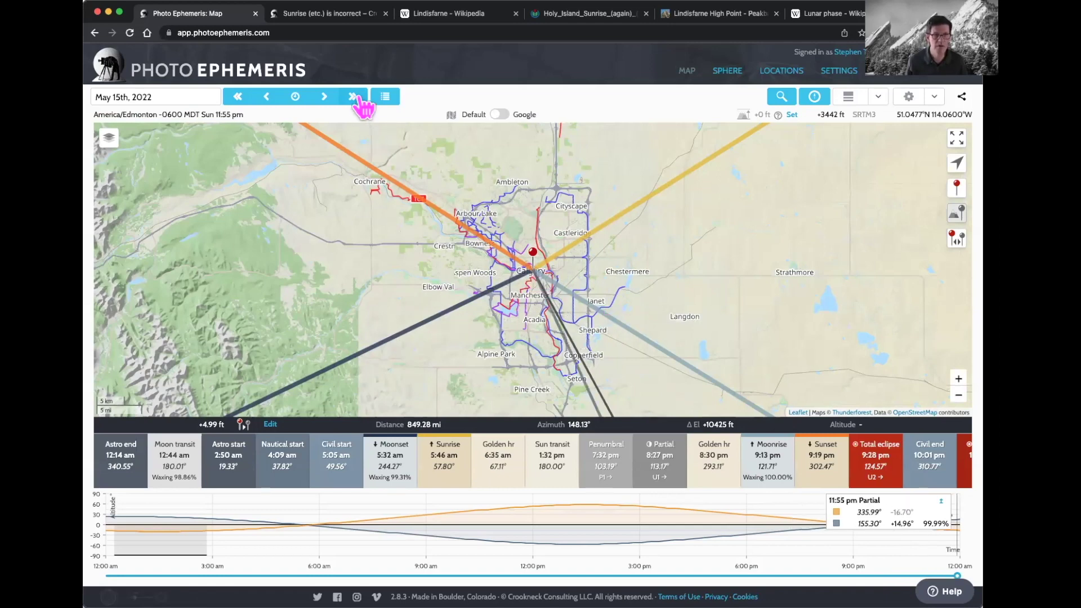
{"action": "left_click", "coordinate": [358, 98]}
{"action": "left_click", "coordinate": [358, 98]}
{"action": "left_click", "coordinate": [358, 98]}
{"action": "left_click", "coordinate": [358, 97]}
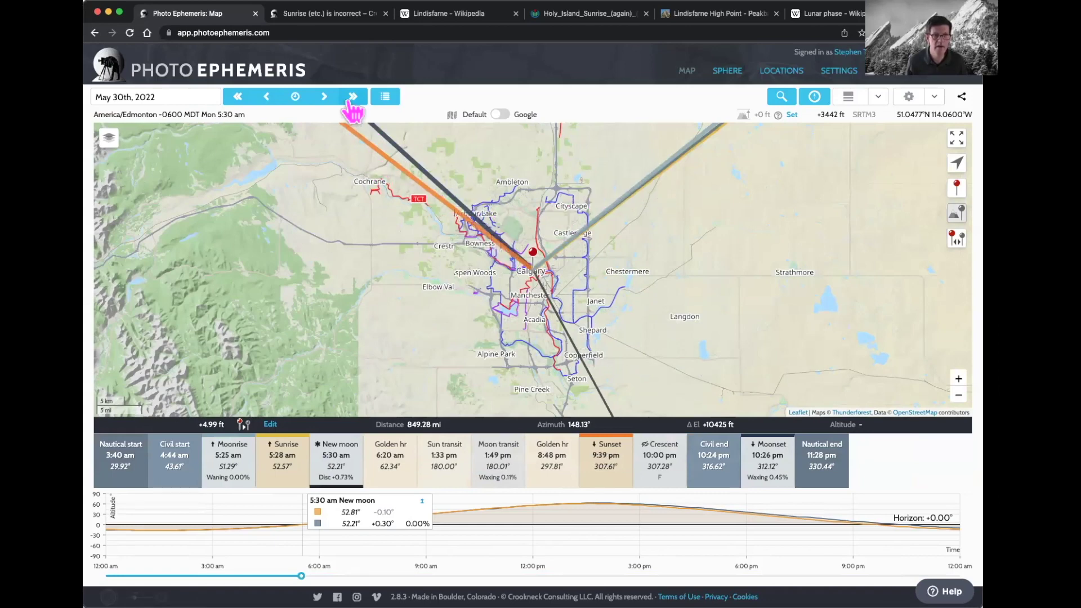
{"action": "left_click", "coordinate": [353, 96]}
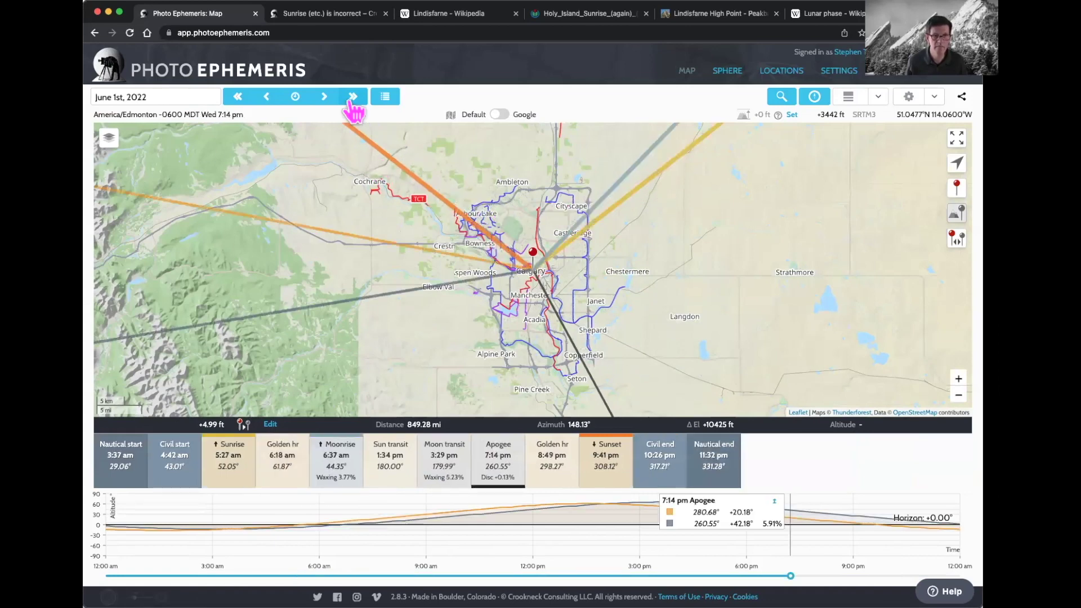
{"action": "left_click", "coordinate": [352, 96]}
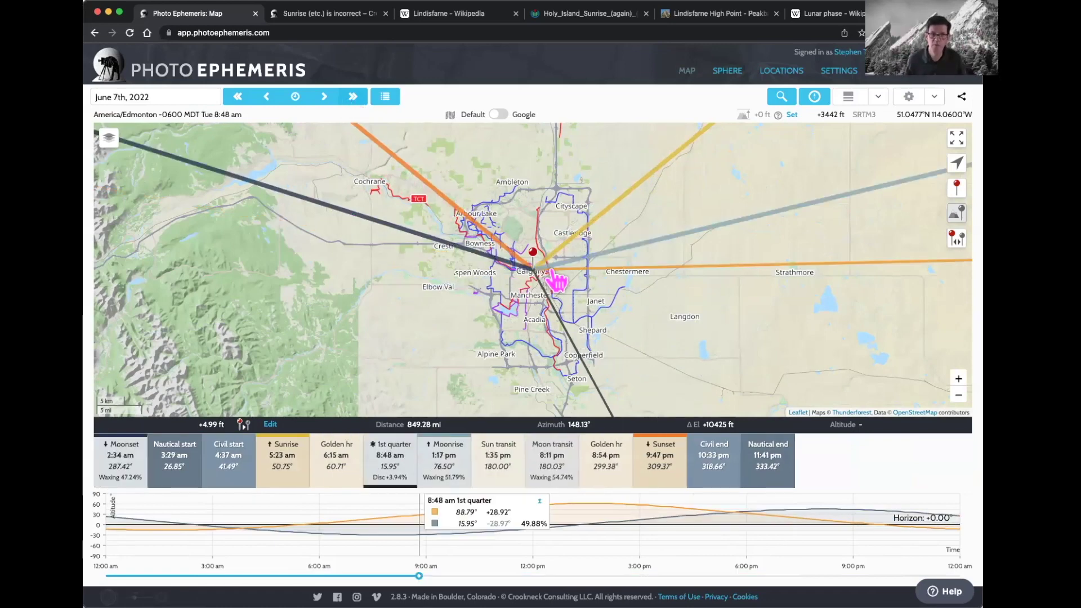
- Shift the time on June 7th, 2022 to about 8:10 pm, close to the moon transit
{"action": "left_click", "coordinate": [417, 573]}
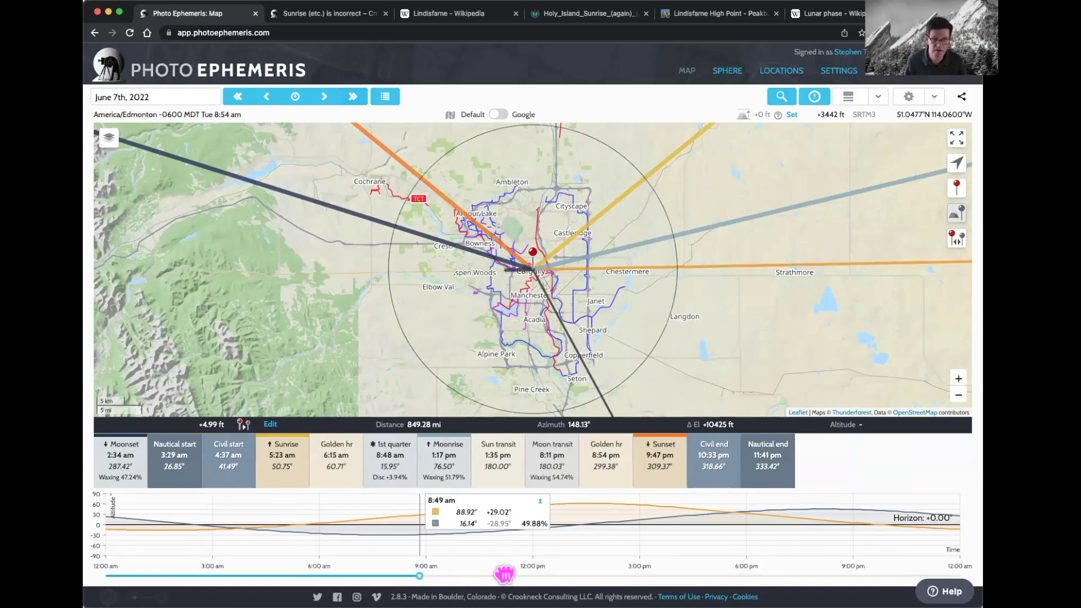
{"action": "left_click_drag", "start_coordinate": [504, 573], "coordinate": [794, 571]}
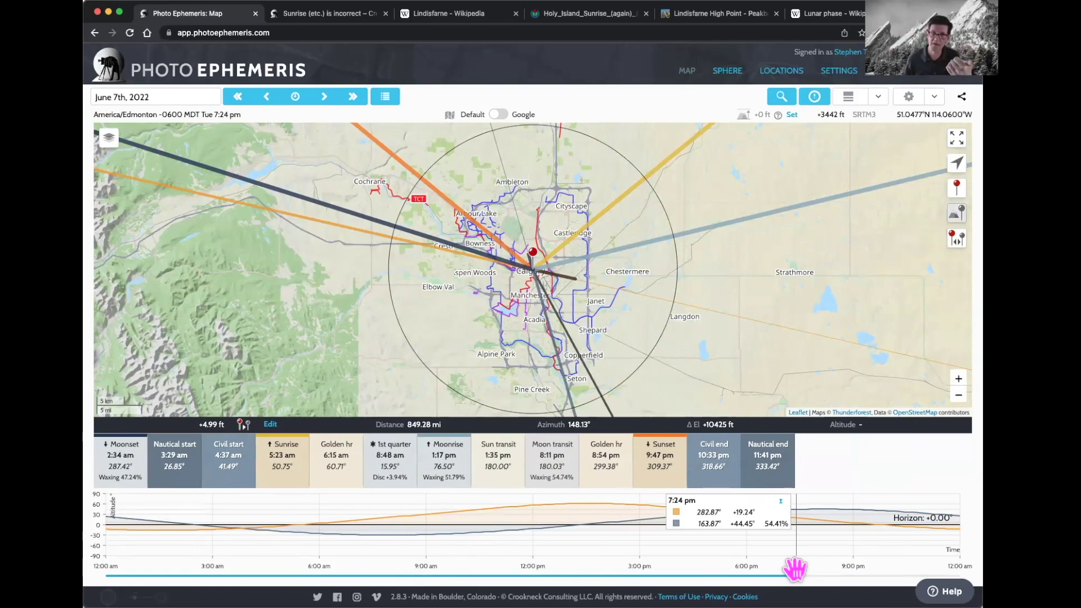
{"action": "left_click_drag", "start_coordinate": [795, 570], "coordinate": [819, 570]}
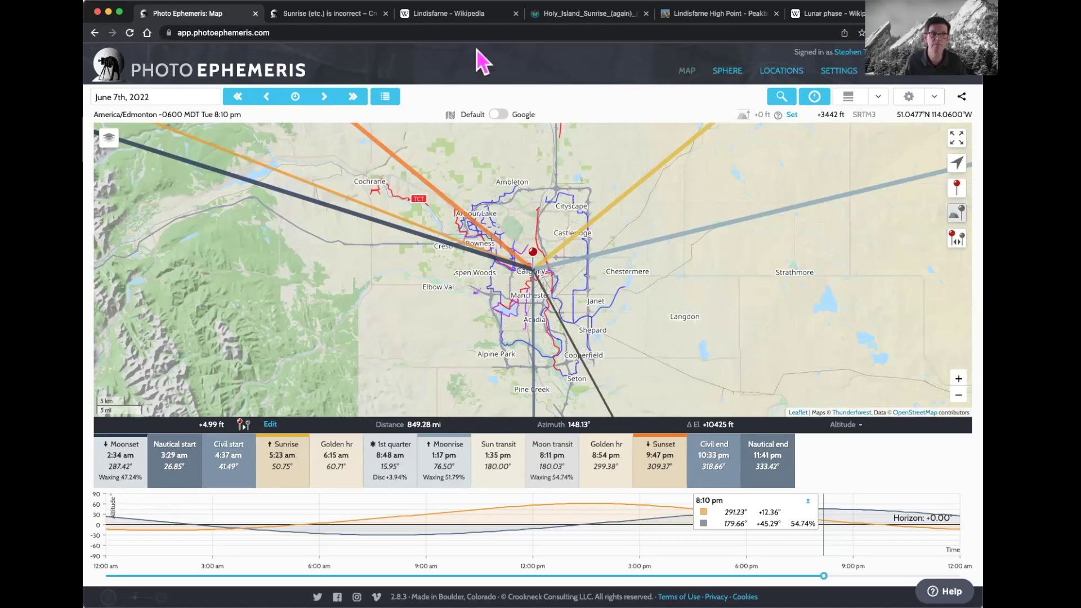
- Load the copied Photo Ephemeris link for the Los Angeles area on March 18th, 2022 and select the 12:17 am full moon event
{"action": "left_click", "coordinate": [397, 32]}
{"action": "key", "text": "super+v"}
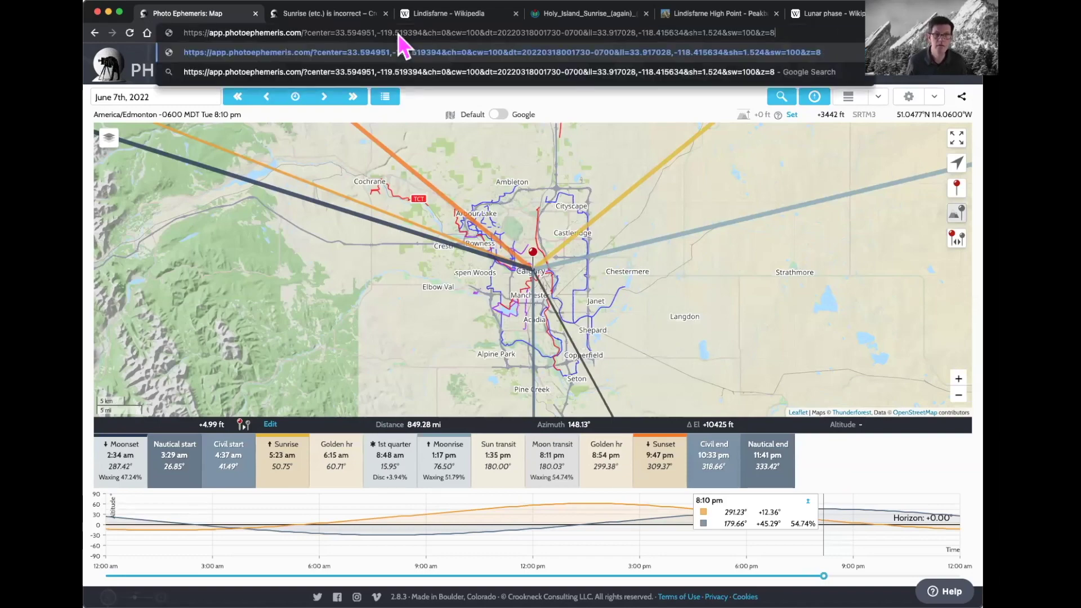
{"action": "key", "text": "Return"}
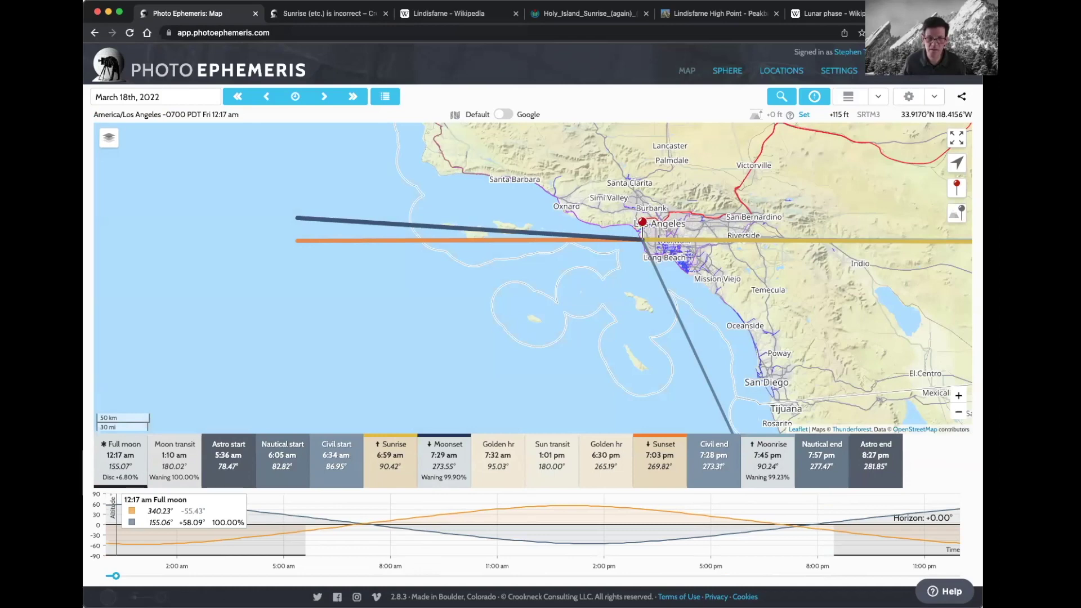
{"action": "left_click", "coordinate": [125, 467]}
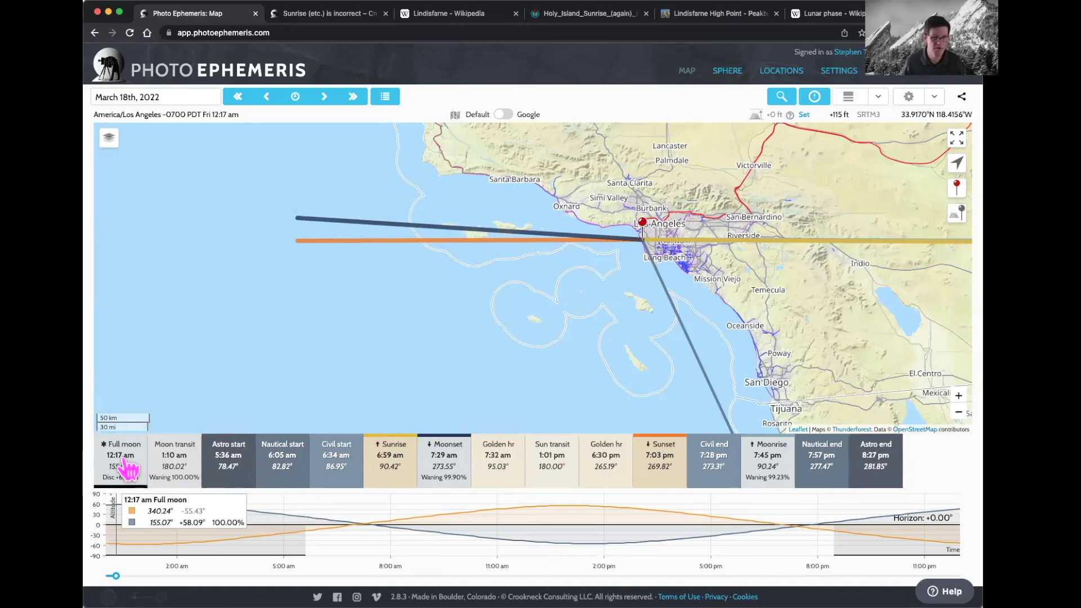
- Show the 7:45 pm moonrise and move the red pin from Los Angeles to about 38.4360°N 122.6859°W in northern California
{"action": "left_click_drag", "start_coordinate": [679, 324], "coordinate": [607, 358]}
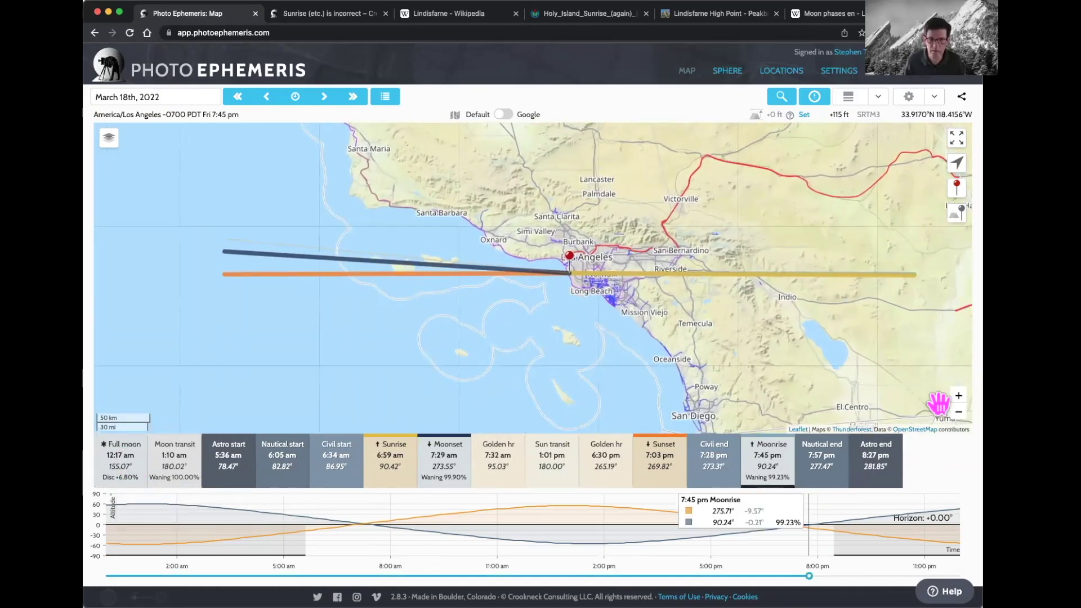
{"action": "left_click", "coordinate": [958, 411]}
{"action": "left_click", "coordinate": [958, 411]}
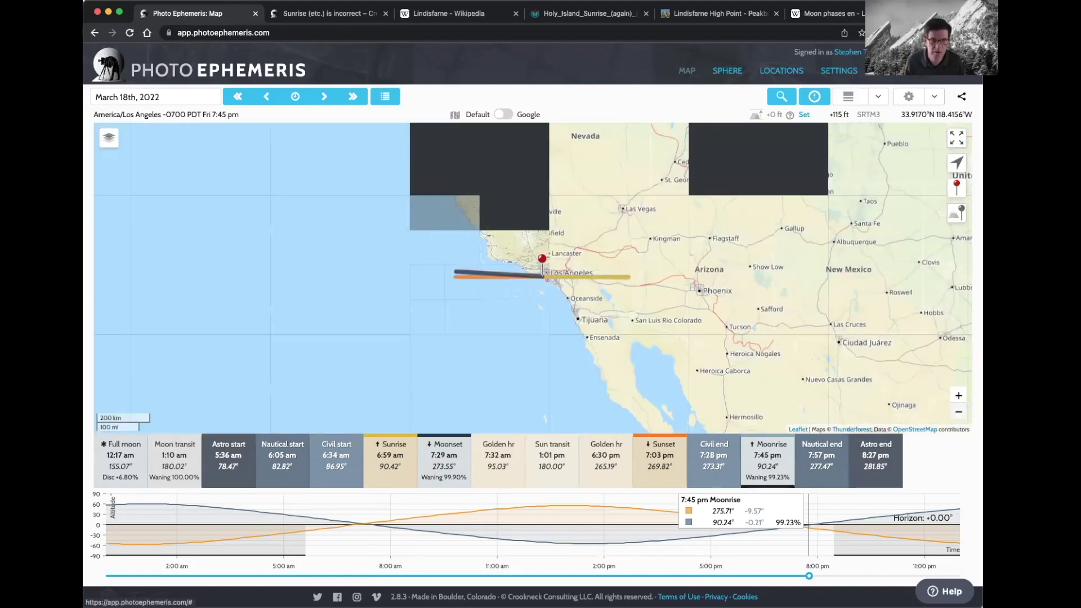
{"action": "scroll", "coordinate": [760, 349], "scroll_direction": "down", "scroll_amount": 5}
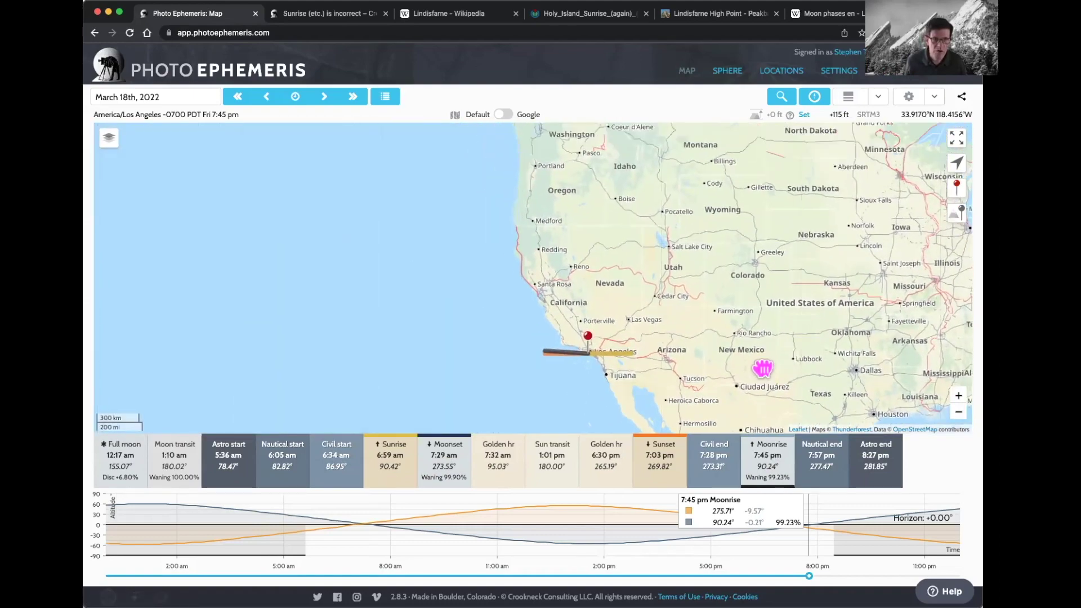
{"action": "left_click_drag", "start_coordinate": [763, 367], "coordinate": [767, 374]}
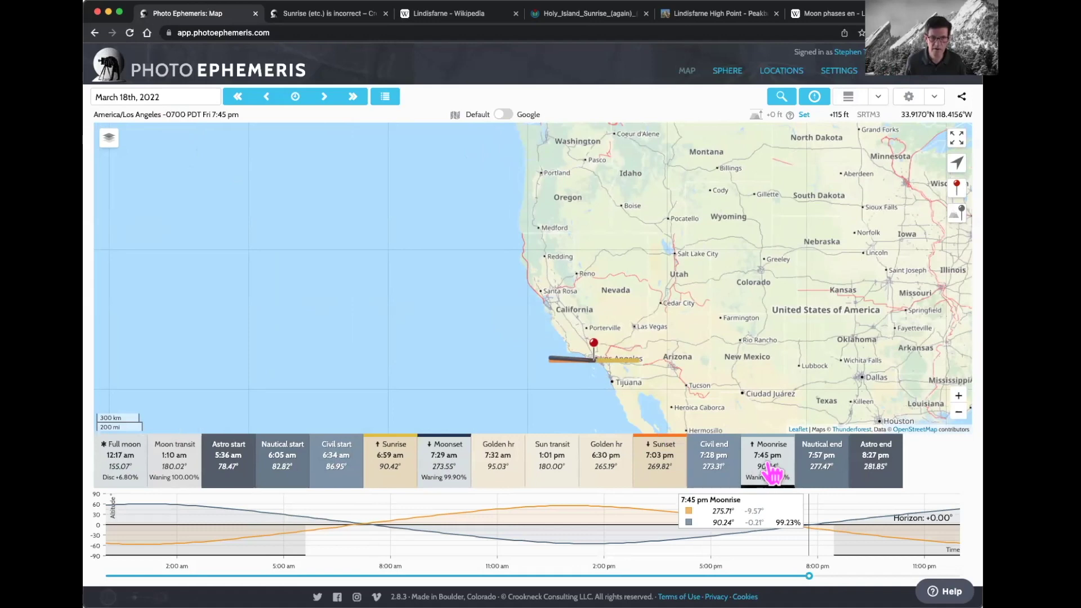
{"action": "left_click_drag", "start_coordinate": [597, 347], "coordinate": [542, 278]}
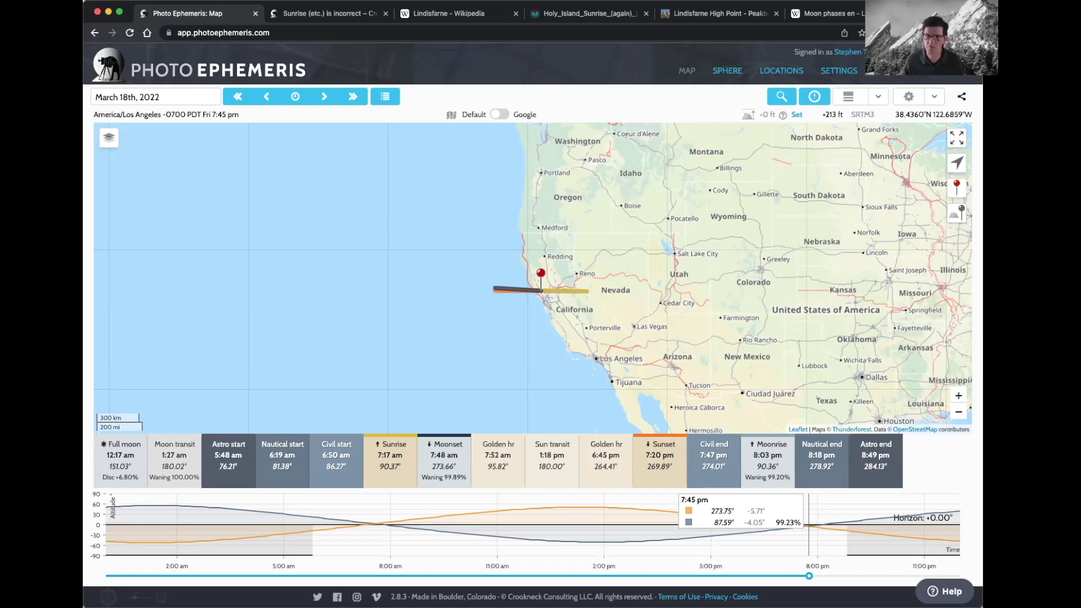
- Open the 3D sphere for the northern California pin, keep Sun as the search body and light up the darkened ground map
{"action": "left_click", "coordinate": [727, 71]}
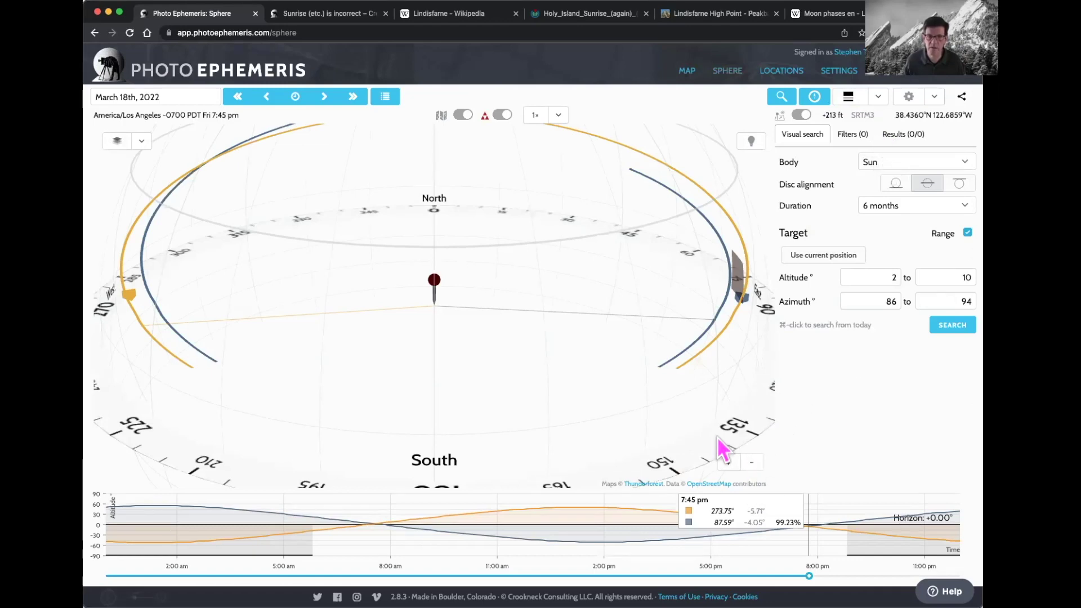
{"action": "left_click", "coordinate": [870, 167]}
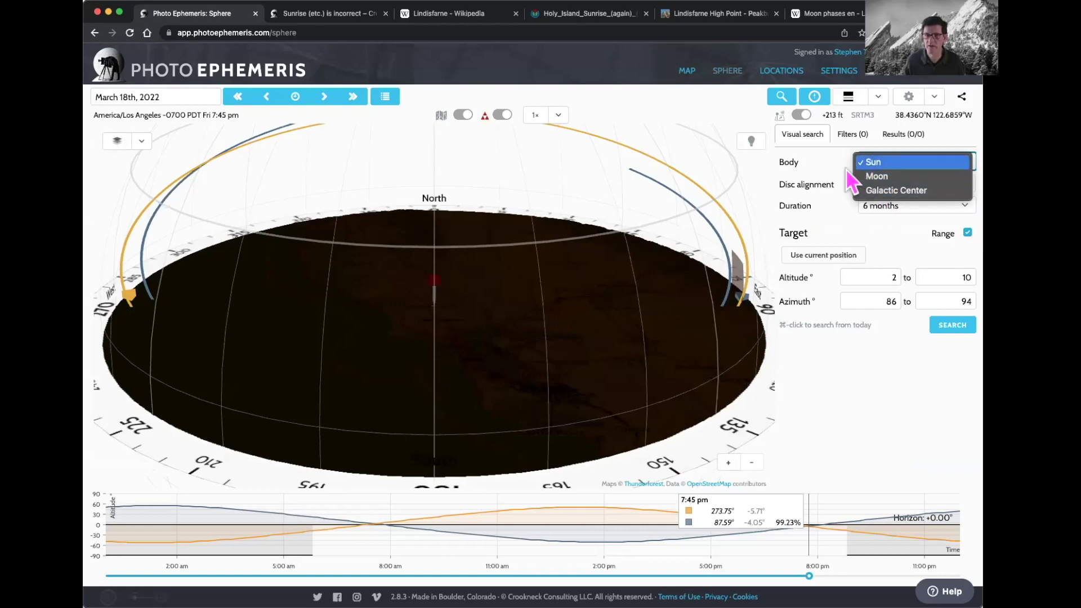
{"action": "left_click", "coordinate": [860, 163]}
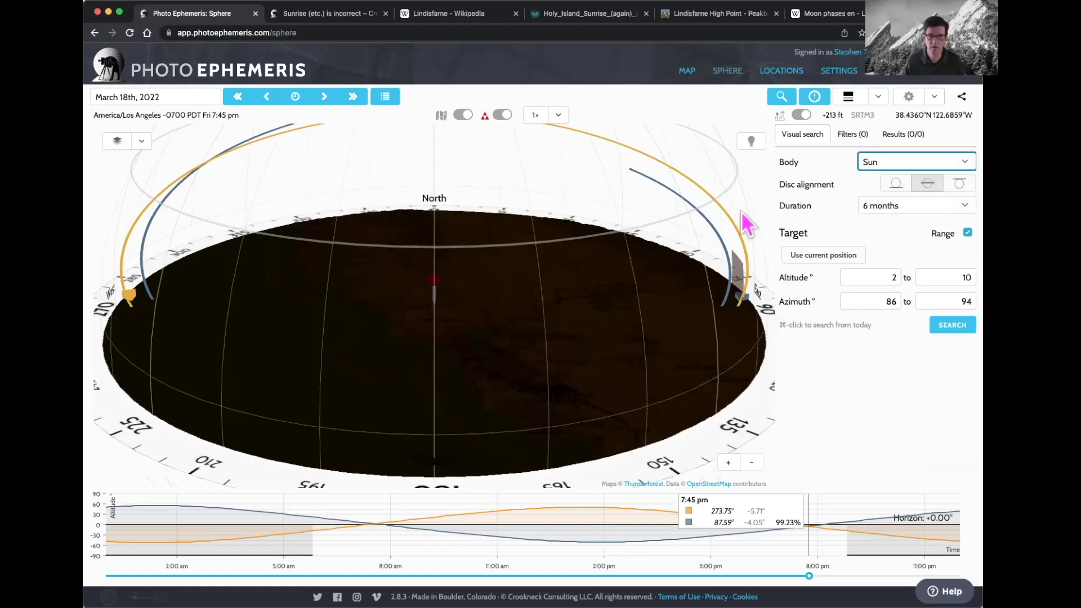
{"action": "left_click", "coordinate": [749, 144]}
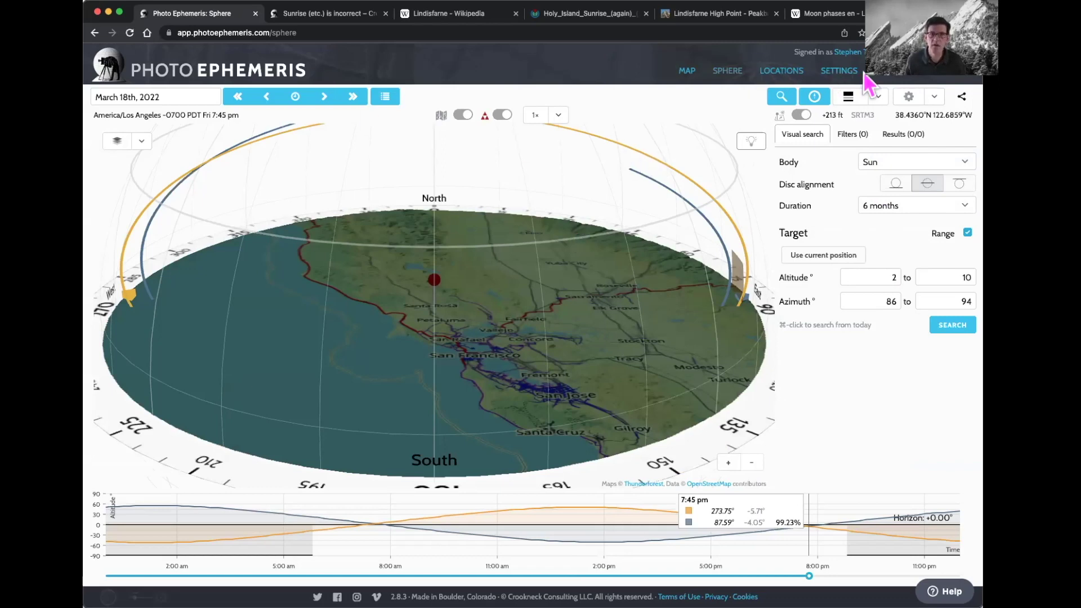
- Open the tutorials list in a new browser tab and read the Part 7: 3D Celestial Sphere tutorial through "Viewing the Sphere"
{"action": "left_click", "coordinate": [905, 92], "text": "super"}
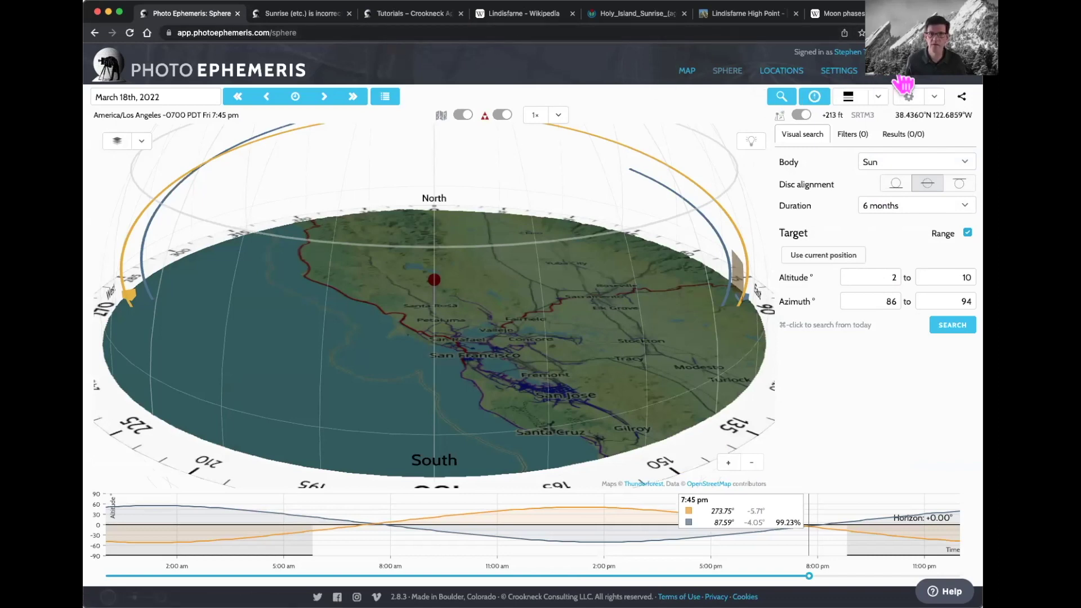
{"action": "left_click", "coordinate": [417, 16]}
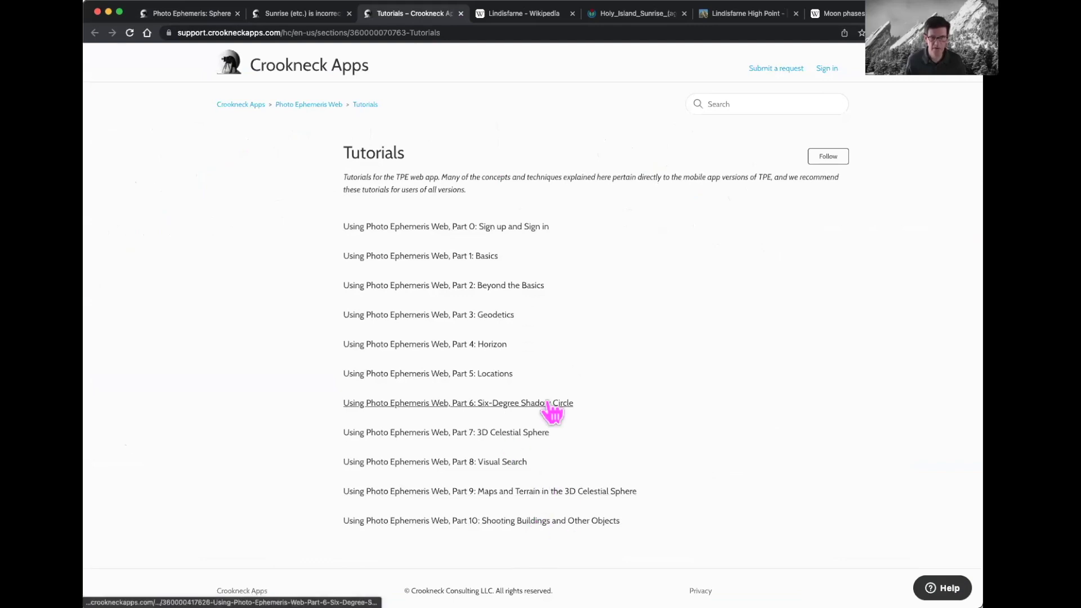
{"action": "left_click", "coordinate": [496, 434]}
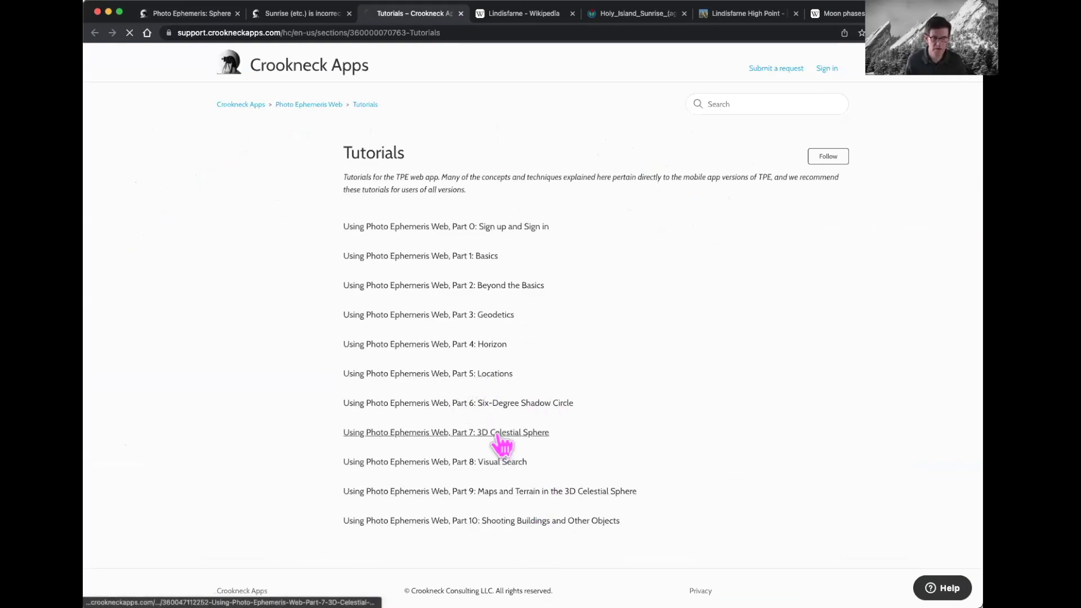
{"action": "scroll", "coordinate": [656, 394], "scroll_direction": "down", "scroll_amount": 5}
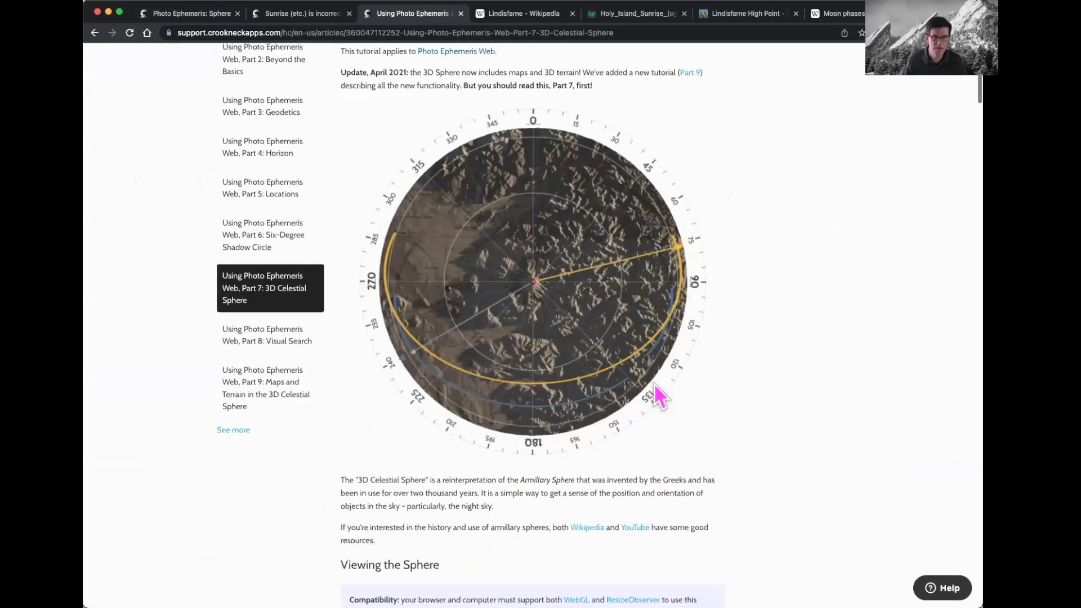
{"action": "scroll", "coordinate": [653, 383], "scroll_direction": "up", "scroll_amount": 1}
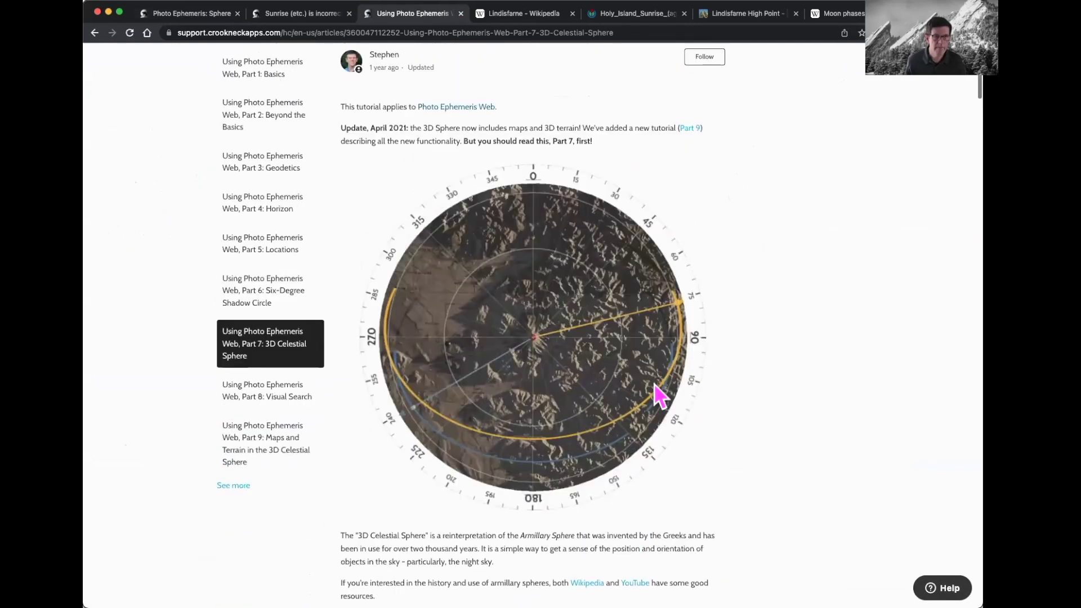
{"action": "scroll", "coordinate": [654, 385], "scroll_direction": "down", "scroll_amount": 10}
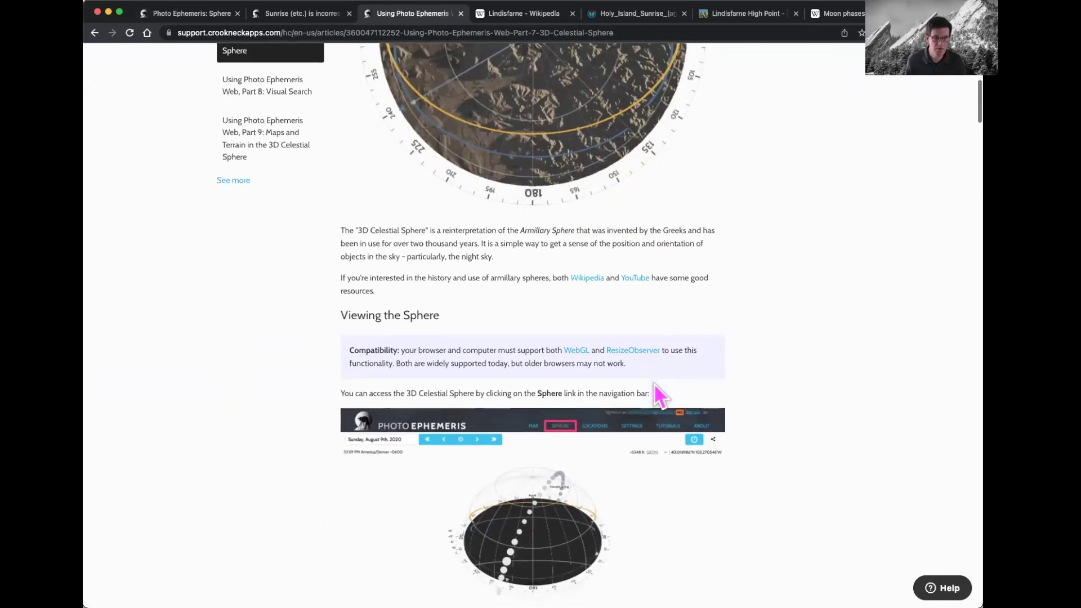
- Open the Using Photo Ephemeris Web, Part 1: Basics tutorial and read down to its video walk-through
{"action": "scroll", "coordinate": [654, 383], "scroll_direction": "up", "scroll_amount": 12}
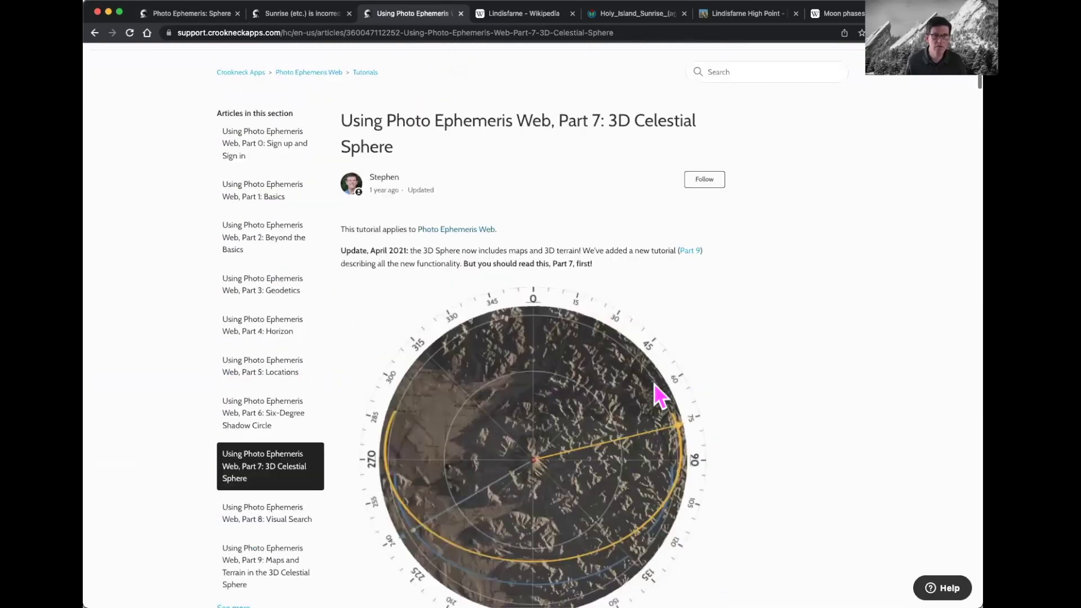
{"action": "left_click", "coordinate": [283, 227]}
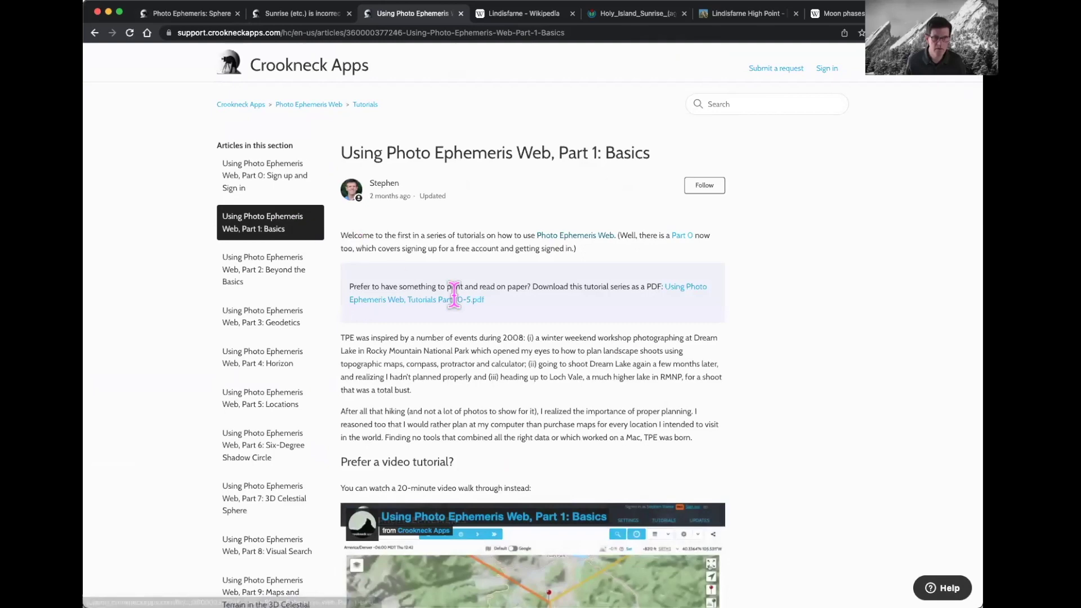
{"action": "scroll", "coordinate": [481, 371], "scroll_direction": "down", "scroll_amount": 5}
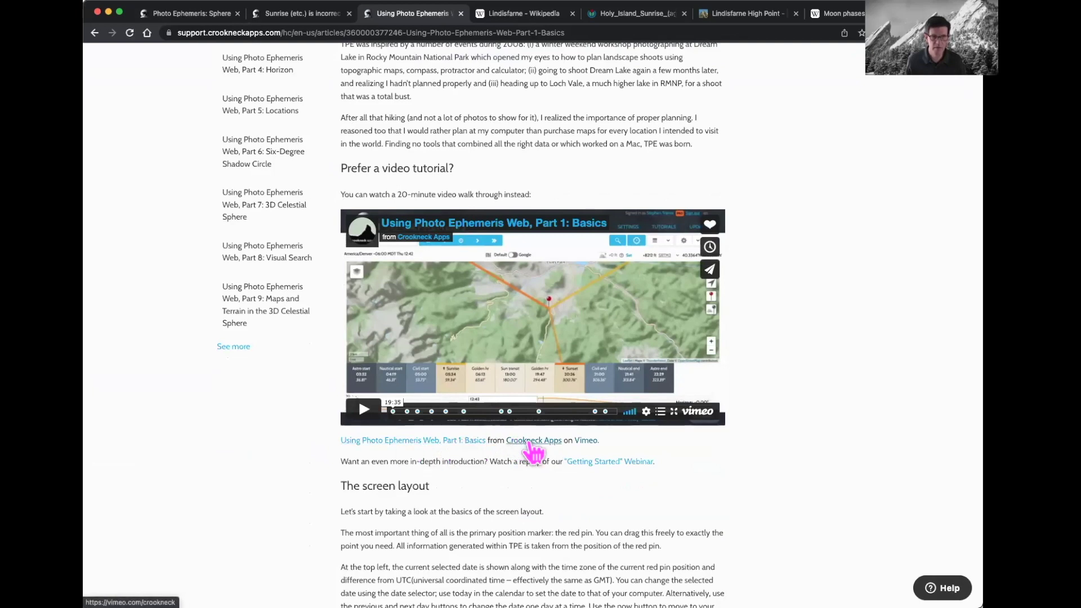
- Go to the Crookneck Apps page on Vimeo and open the Learning TPE Web App showcase
{"action": "left_click", "coordinate": [529, 443]}
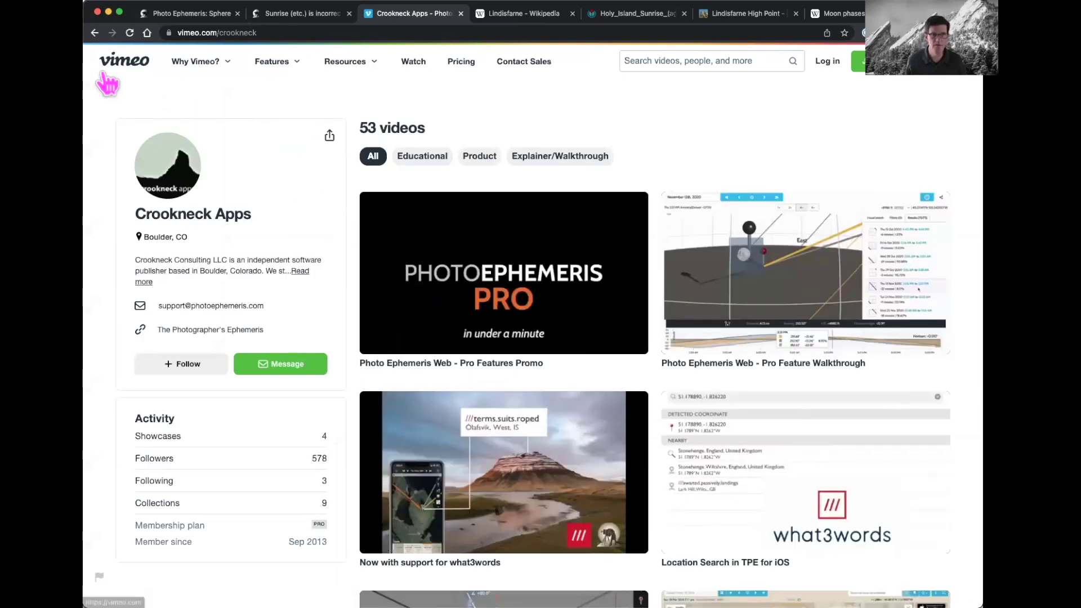
{"action": "left_click", "coordinate": [170, 439]}
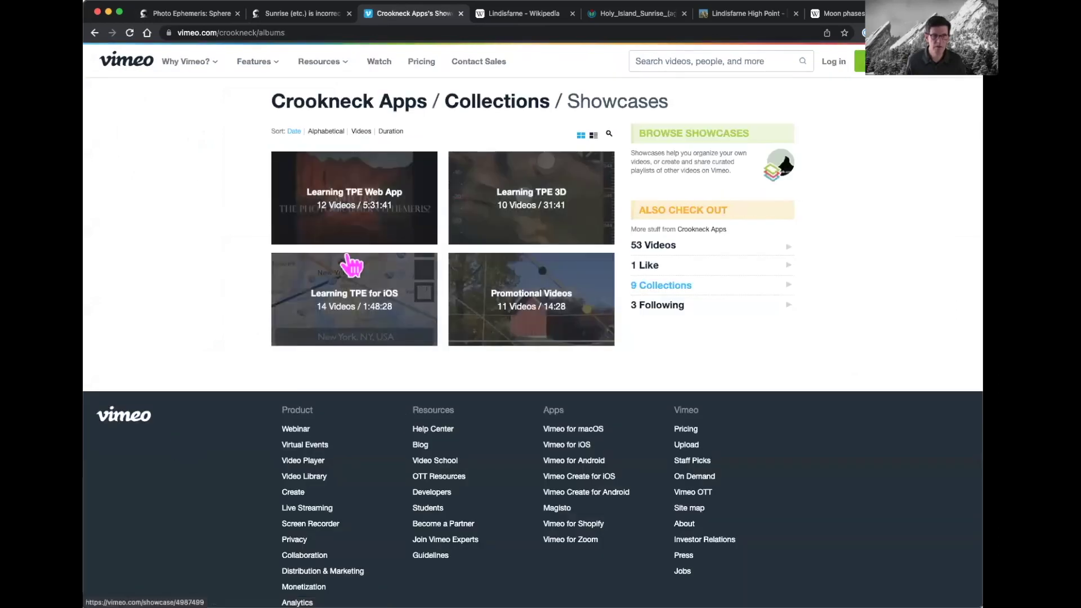
{"action": "left_click", "coordinate": [360, 200]}
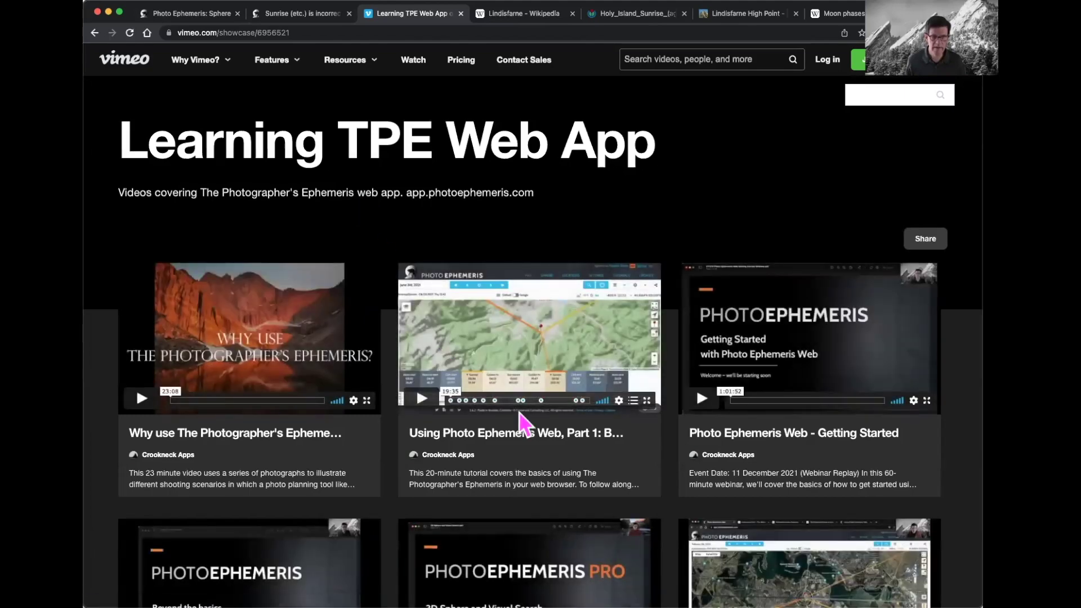
- Open the Photo Ephemeris Web Pro - 3D Sphere and Visual Search replay, dismiss the Google sign-in prompt and pause the video
{"action": "scroll", "coordinate": [521, 419], "scroll_direction": "down", "scroll_amount": 5}
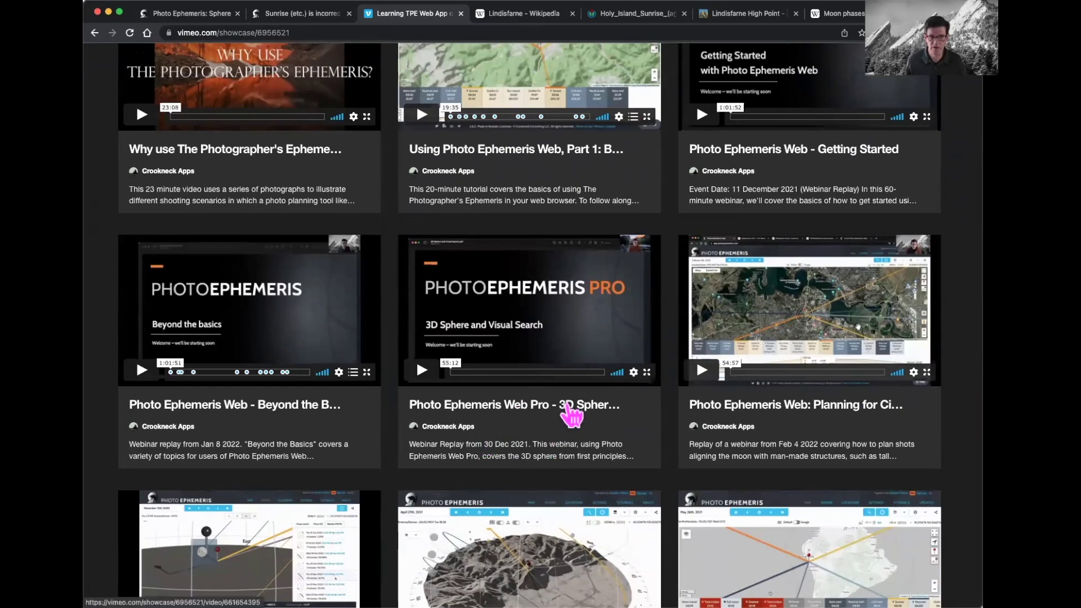
{"action": "left_click", "coordinate": [569, 414]}
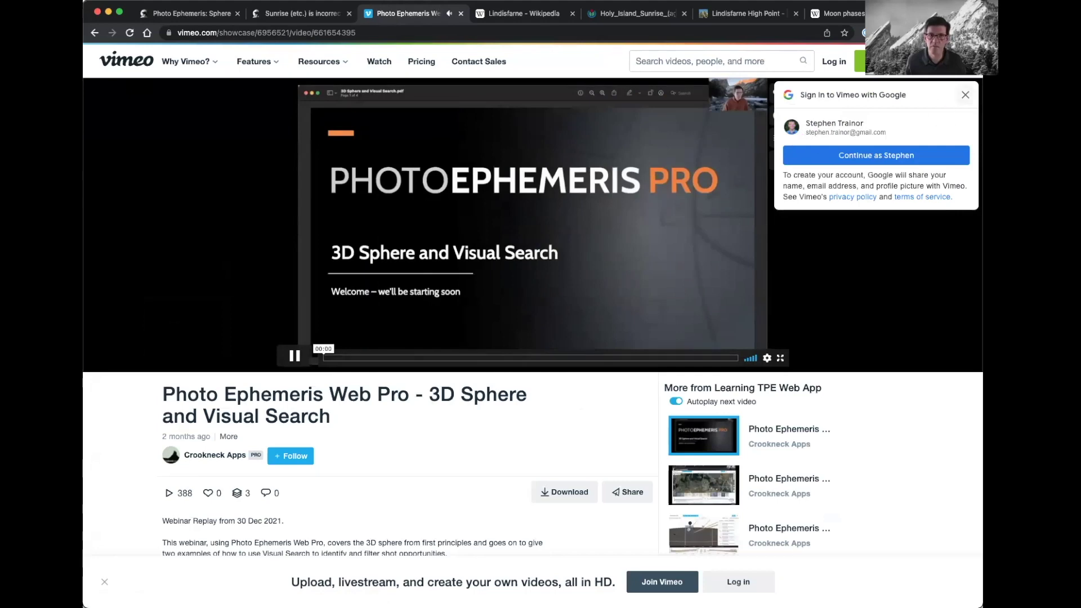
{"action": "left_click", "coordinate": [965, 94]}
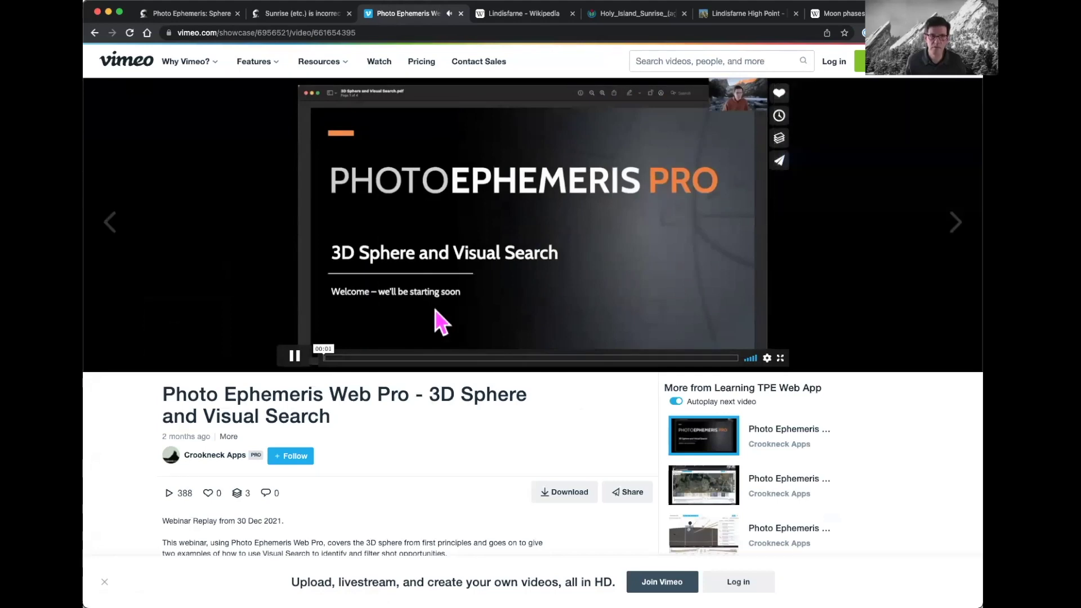
{"action": "left_click", "coordinate": [294, 355]}
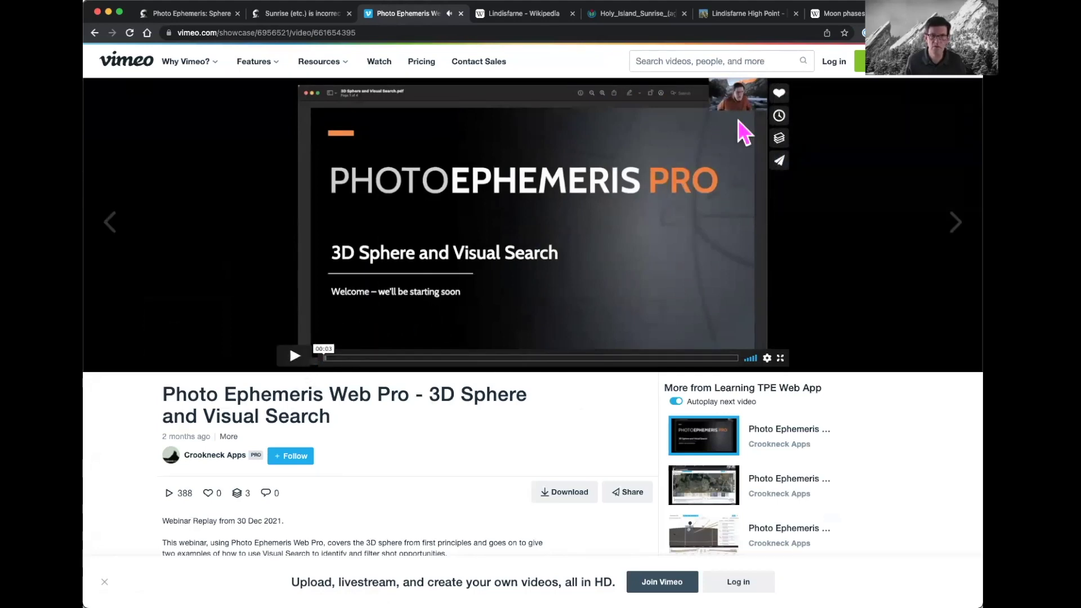
- Return to the Photo Ephemeris sphere page and switch it to the map view of the northern California pin
{"action": "key", "text": "super+Tab"}
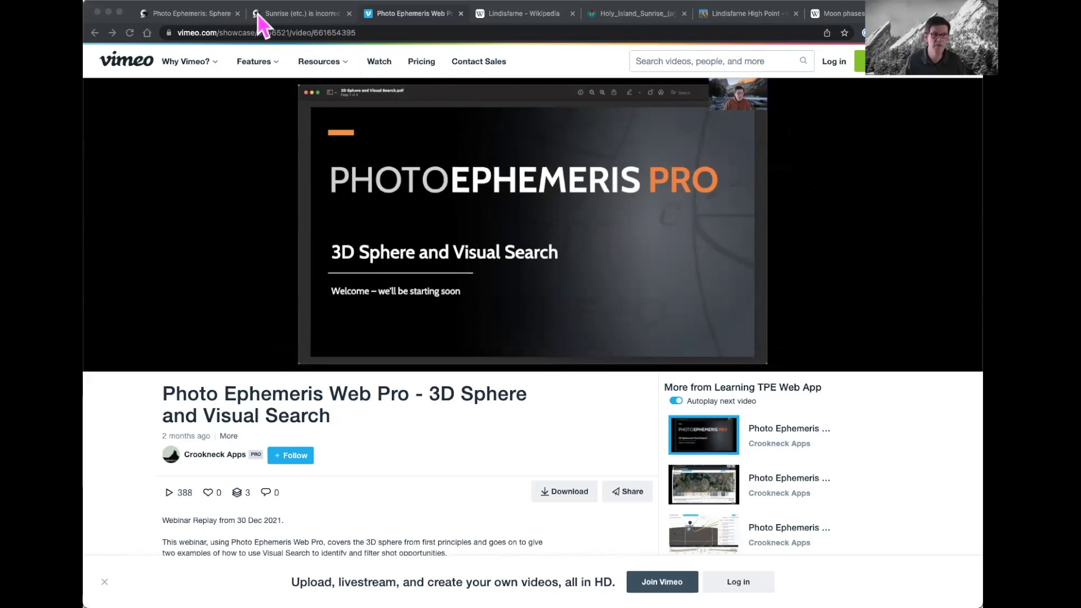
{"action": "left_click", "coordinate": [205, 13]}
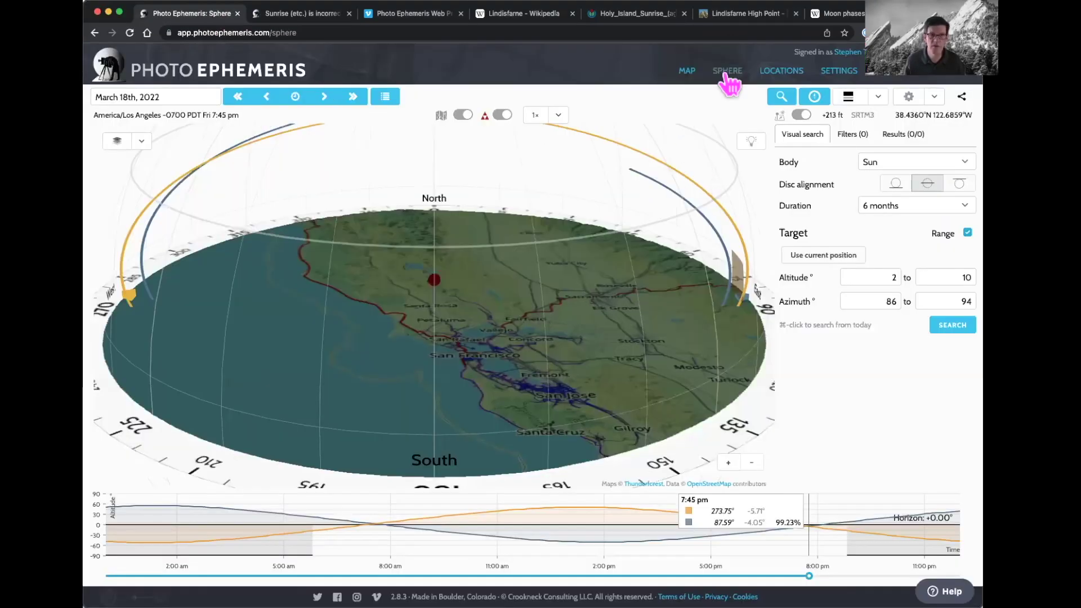
{"action": "left_click", "coordinate": [688, 72]}
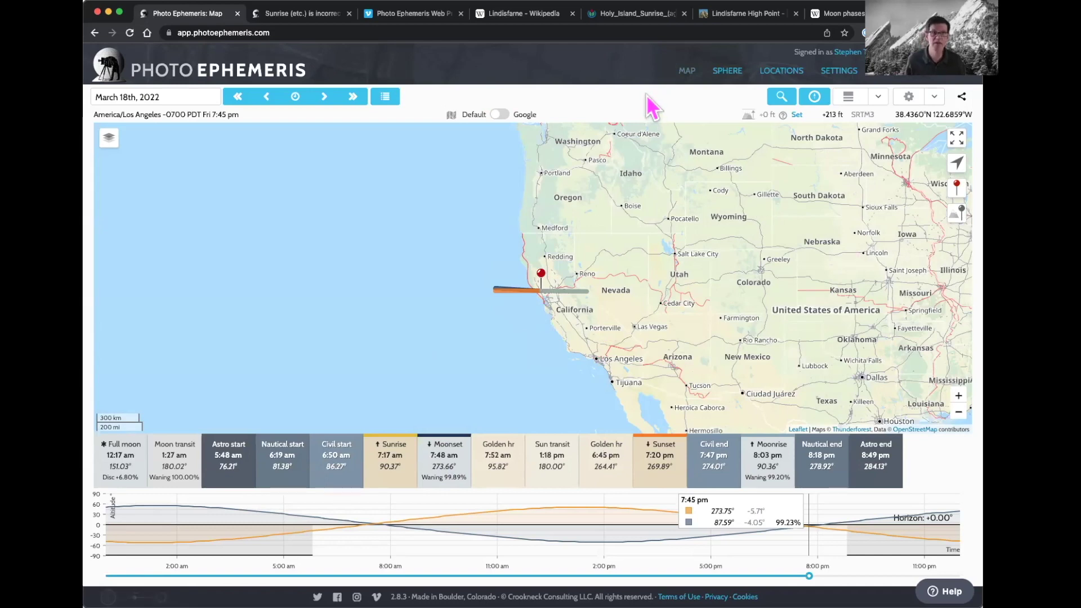
- Go back to the Vimeo showcases and browse the videos in the Learning TPE for iOS showcase
{"action": "left_click", "coordinate": [398, 17]}
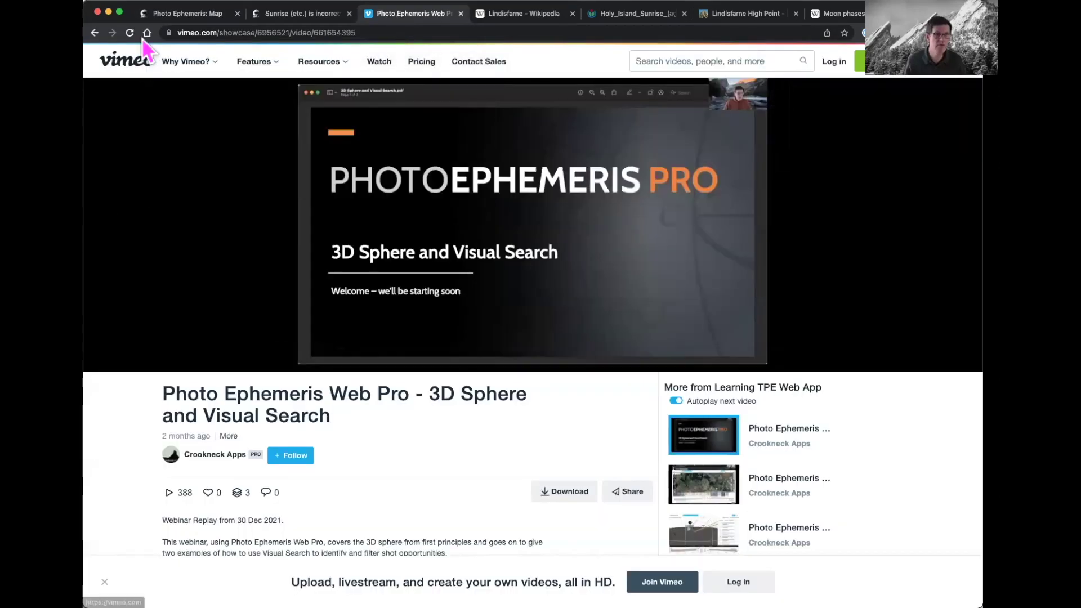
{"action": "left_click", "coordinate": [95, 33]}
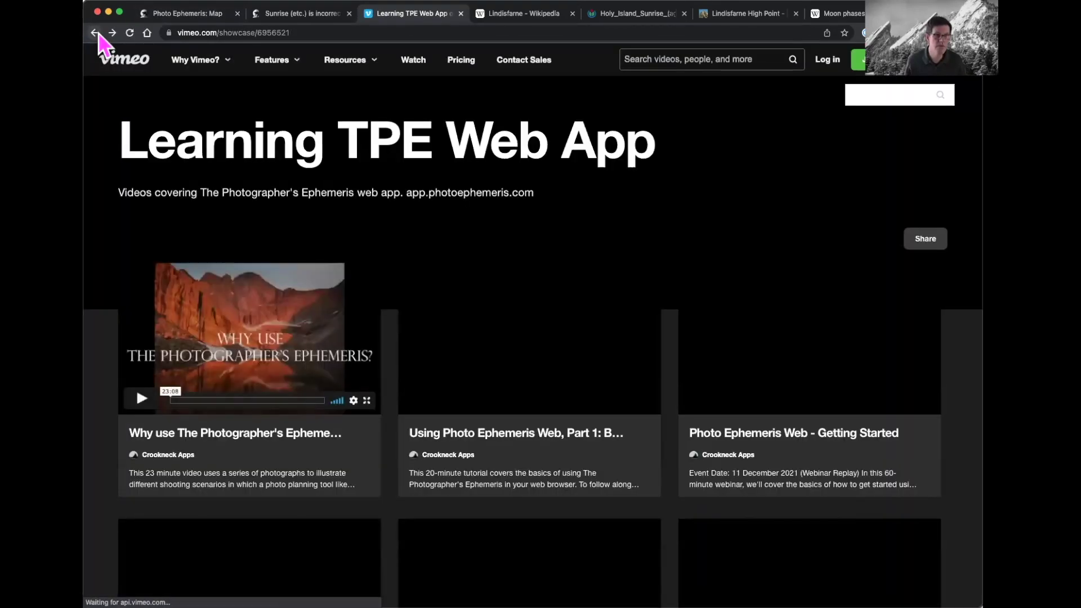
{"action": "left_click", "coordinate": [97, 33]}
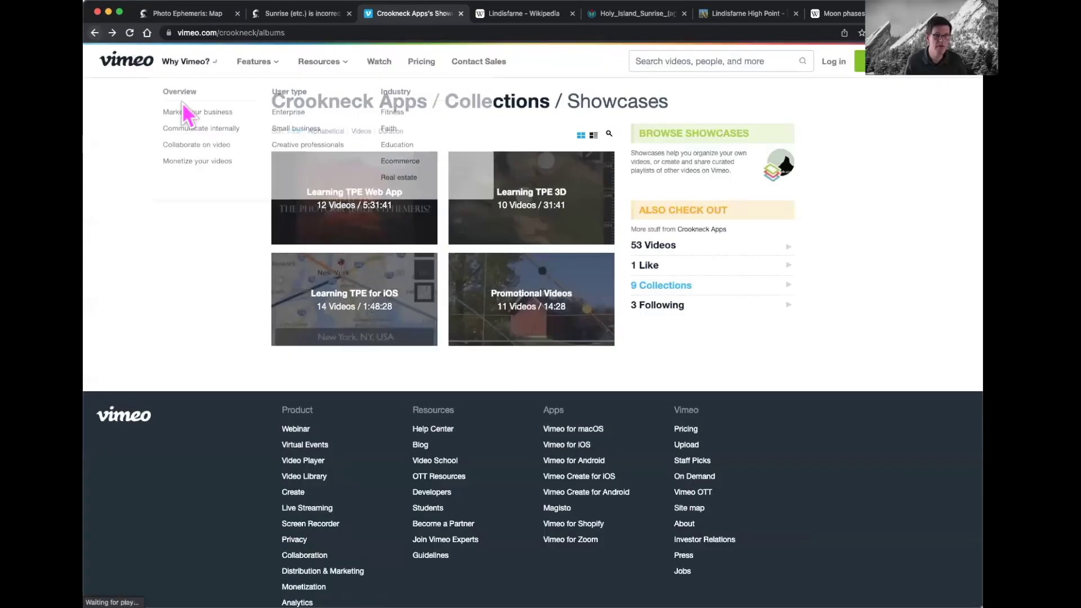
{"action": "left_click", "coordinate": [356, 293]}
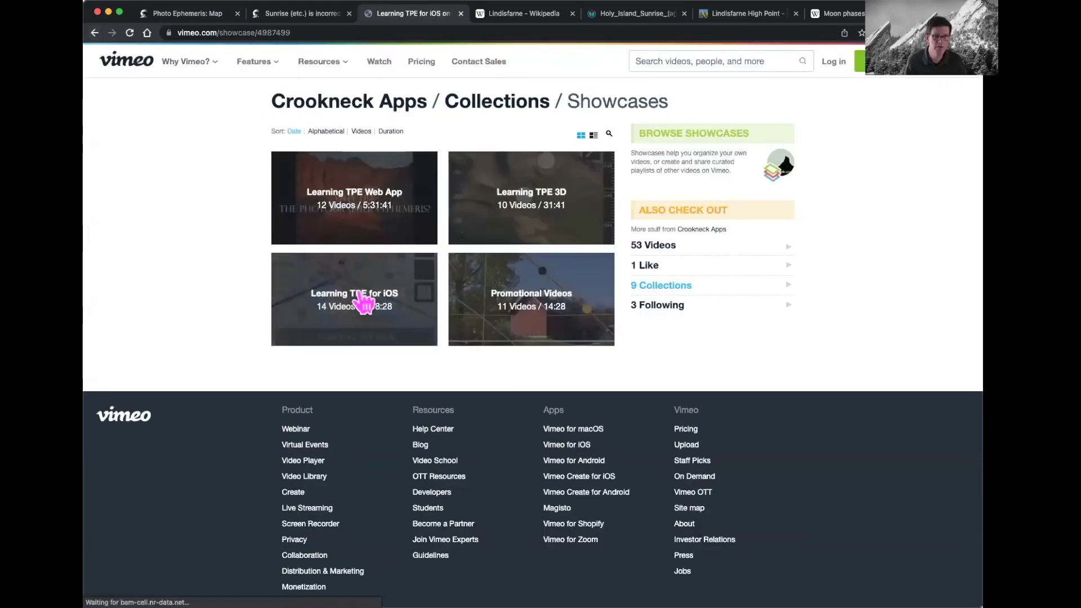
{"action": "scroll", "coordinate": [502, 366], "scroll_direction": "down", "scroll_amount": 10}
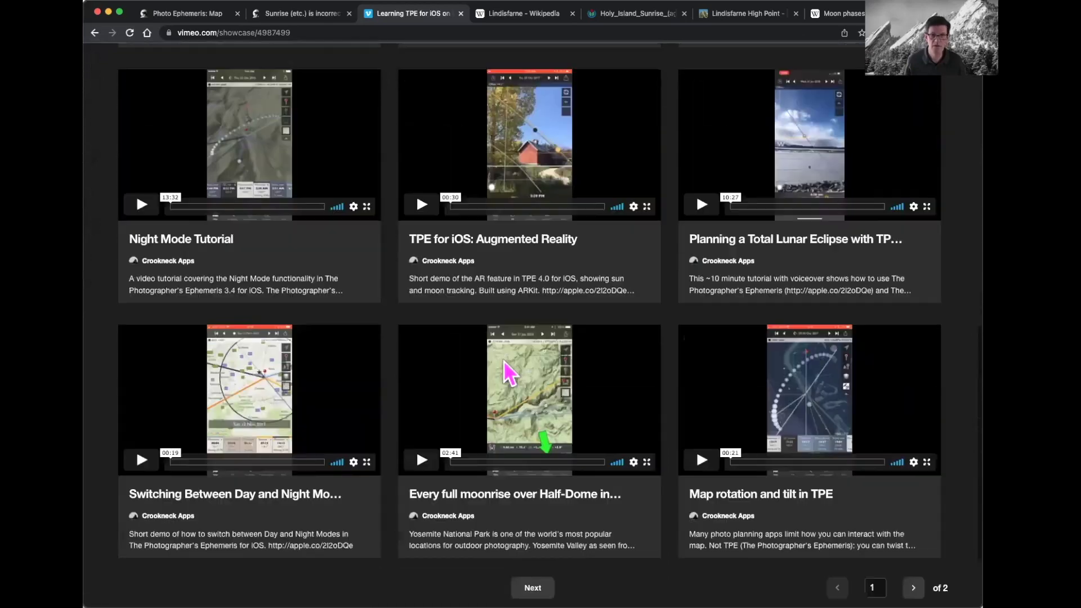
{"action": "scroll", "coordinate": [506, 366], "scroll_direction": "up", "scroll_amount": 10}
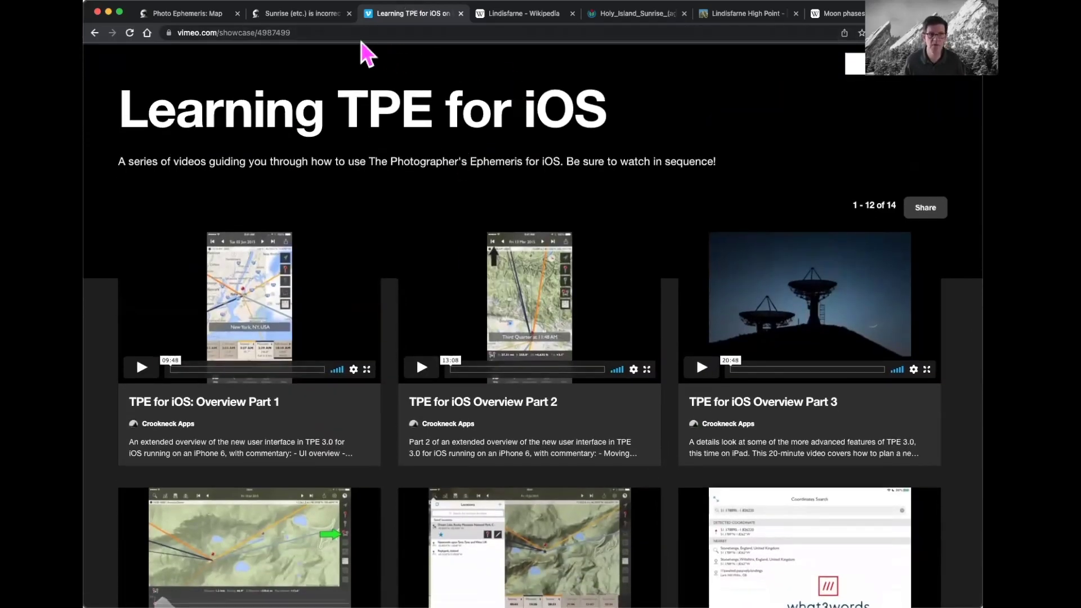
- Open photoephemeris.com in a new browser tab, follow its Support page to the Vimeo video tutorials, and close the tutorials page
{"action": "key", "text": "super+t"}
{"action": "type", "text": "photo"}
{"action": "key", "text": "Return"}
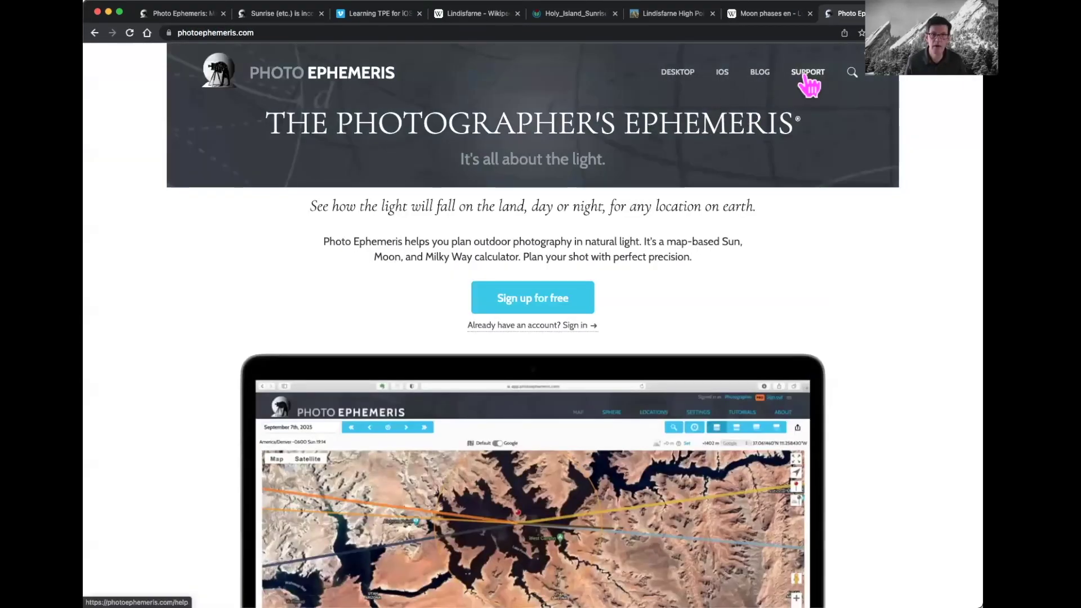
{"action": "left_click", "coordinate": [806, 73]}
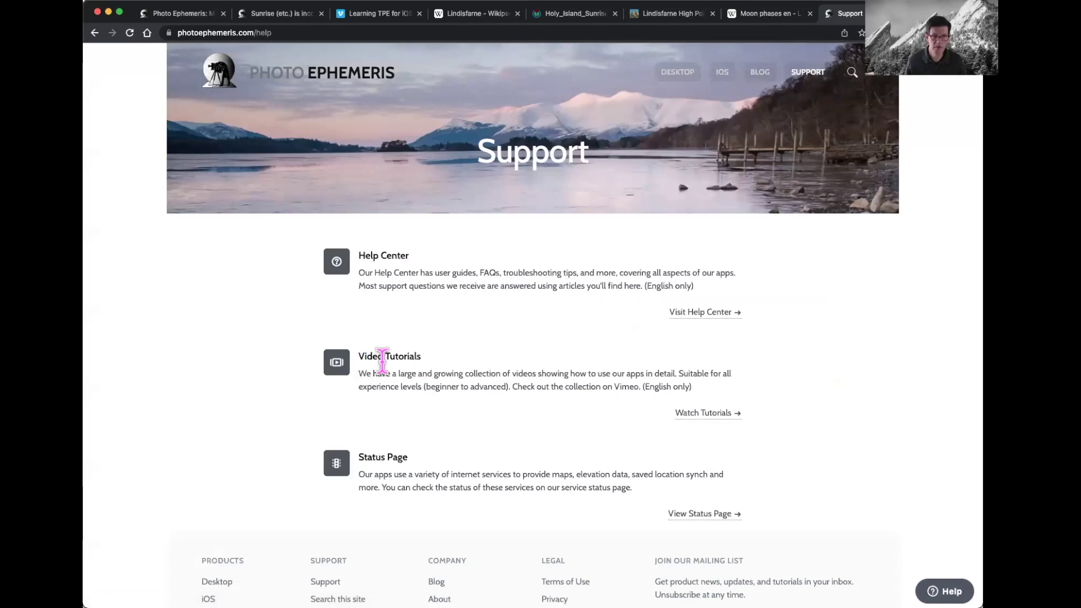
{"action": "left_click", "coordinate": [701, 414]}
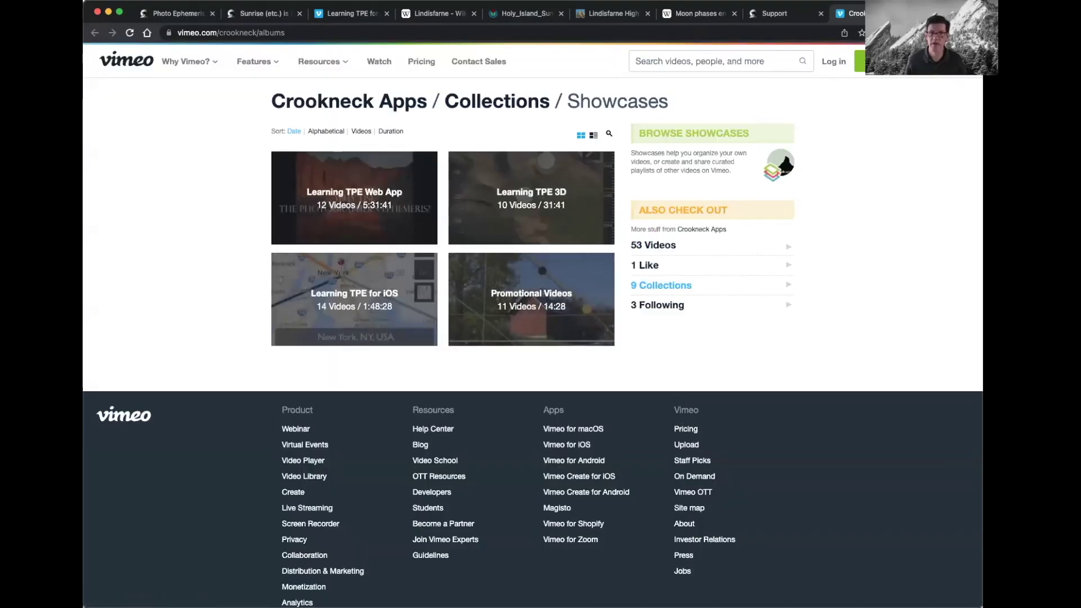
{"action": "key", "text": "super+w"}
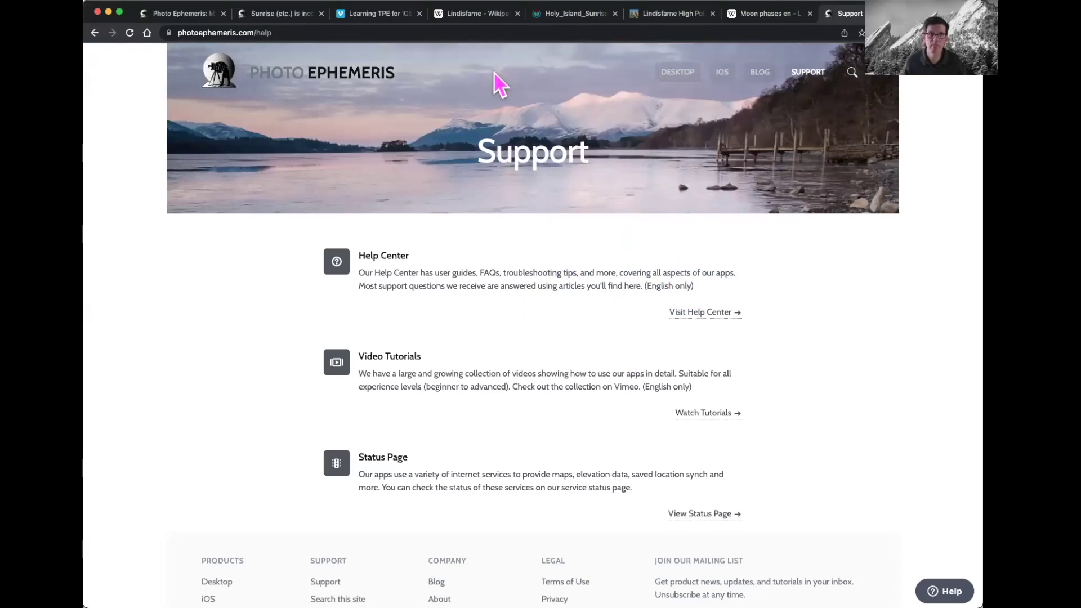
- Return to the Photo Ephemeris map, search for Boulder and move the red pin to Boulder, Boulder County, Colorado, USA
{"action": "left_click", "coordinate": [181, 16]}
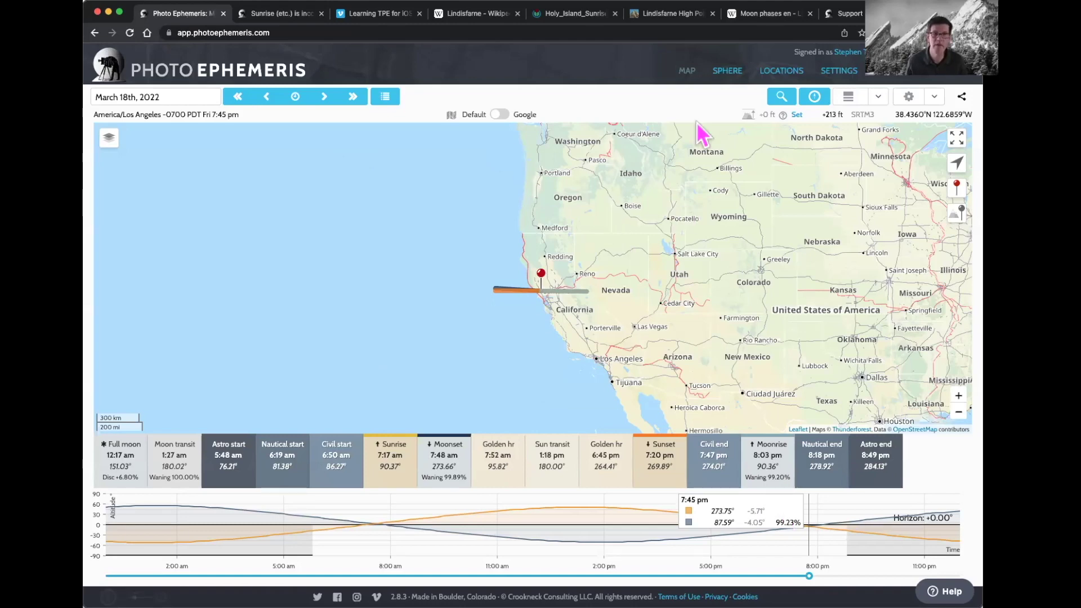
{"action": "left_click", "coordinate": [781, 96]}
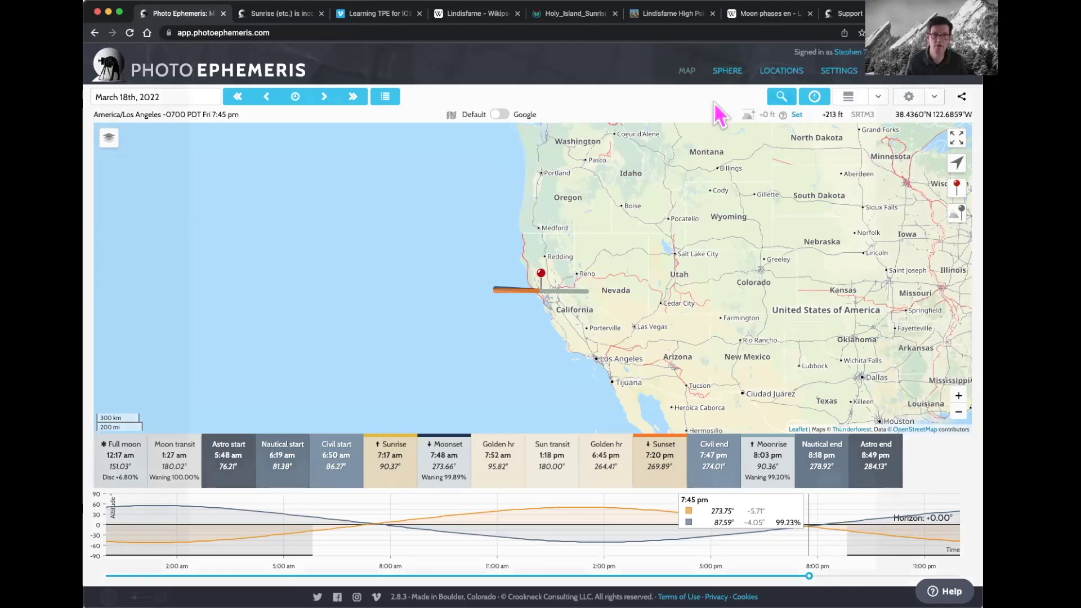
{"action": "type", "text": "Boulder"}
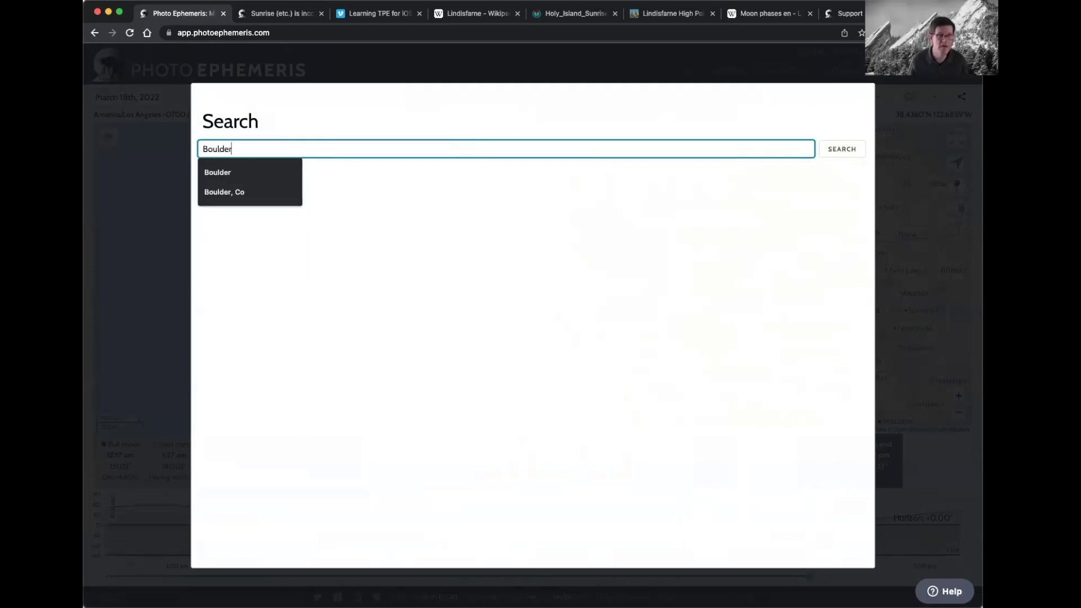
{"action": "key", "text": "Return"}
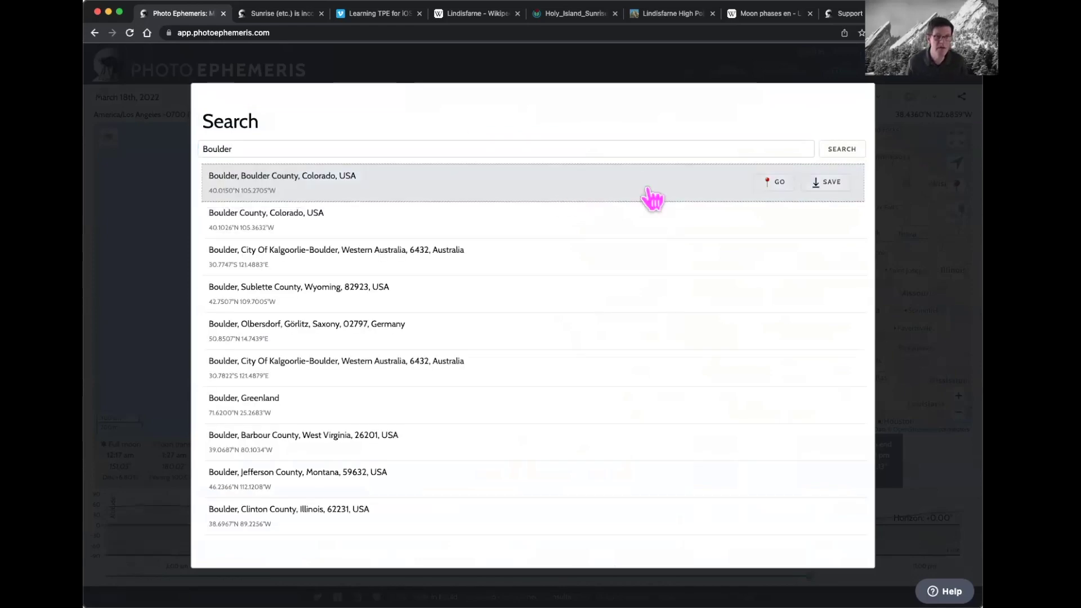
{"action": "left_click", "coordinate": [764, 185]}
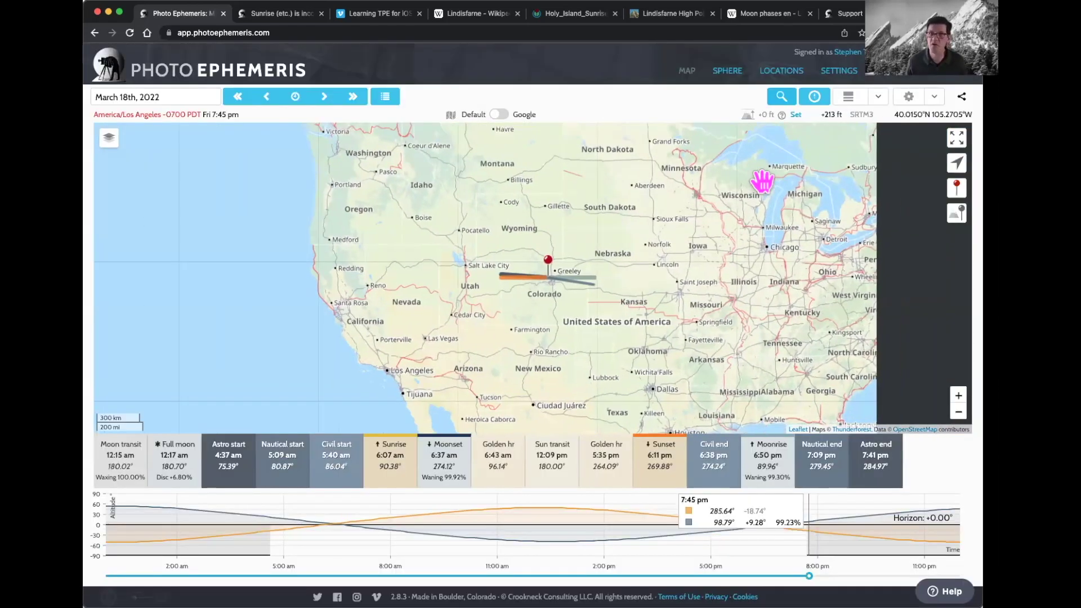
- Move the red pin northeast within Boulder to about 40.0293°N 105.2537°W and turn on the secondary grey pin
{"action": "left_click", "coordinate": [958, 395]}
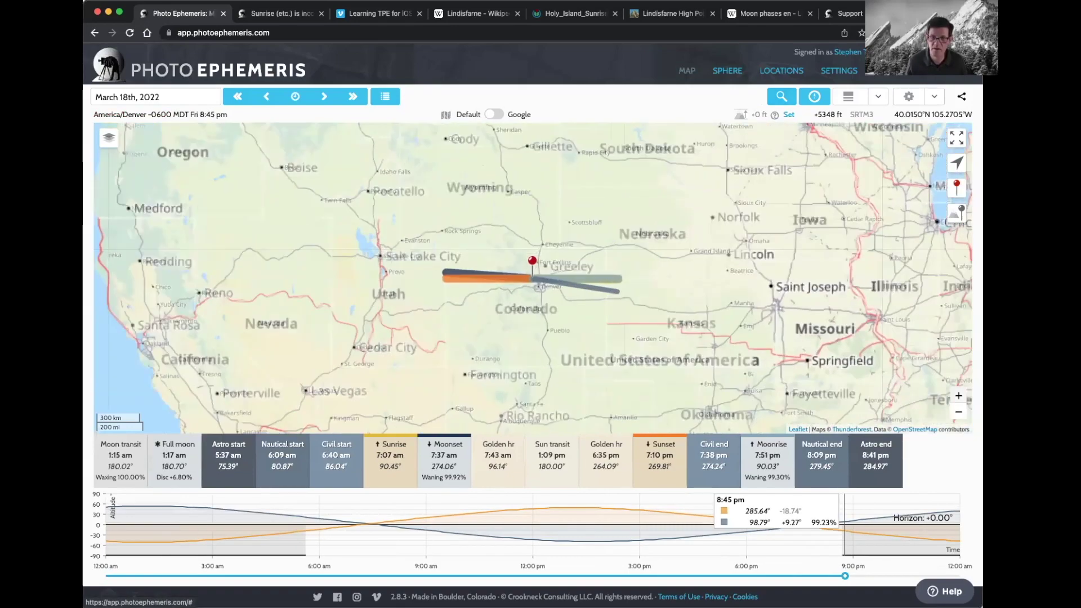
{"action": "left_click", "coordinate": [958, 395]}
{"action": "left_click", "coordinate": [958, 395]}
{"action": "left_click", "coordinate": [958, 395]}
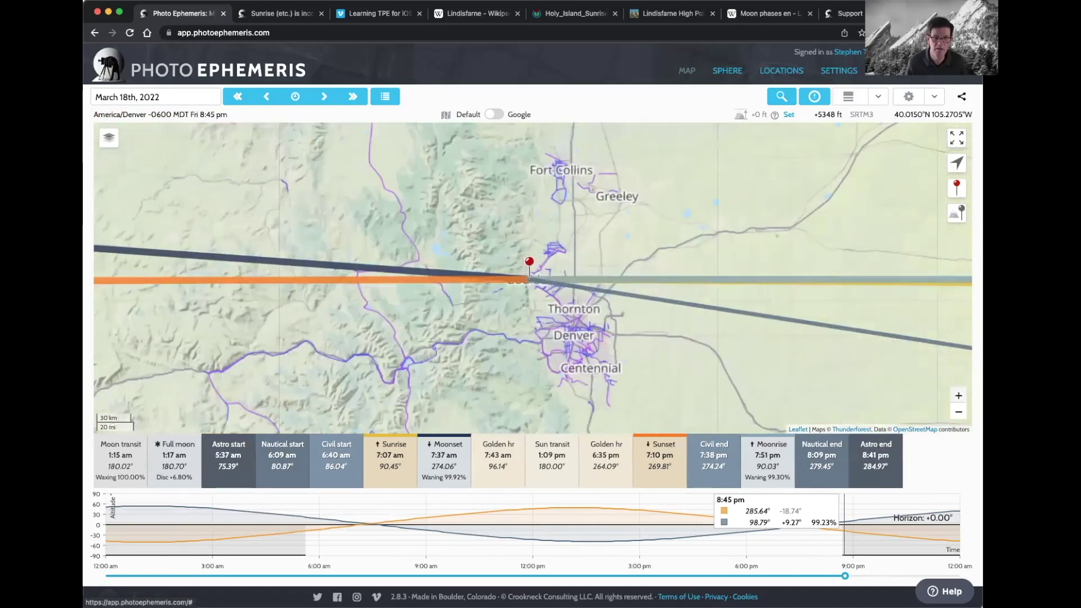
{"action": "left_click", "coordinate": [958, 395]}
{"action": "left_click", "coordinate": [958, 395]}
{"action": "left_click", "coordinate": [958, 396]}
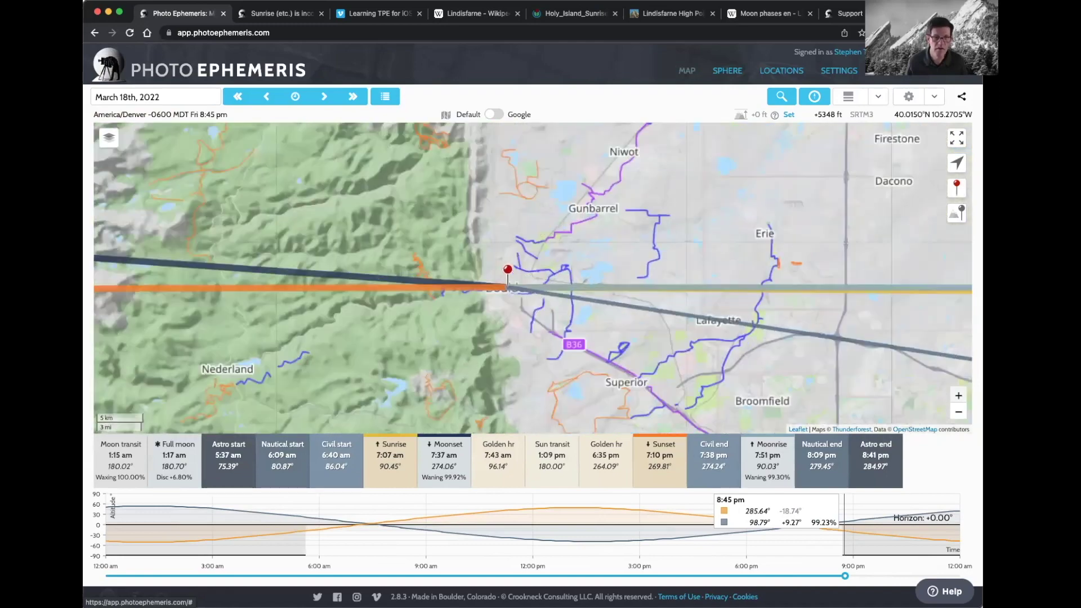
{"action": "scroll", "coordinate": [397, 337], "scroll_direction": "up", "scroll_amount": 3}
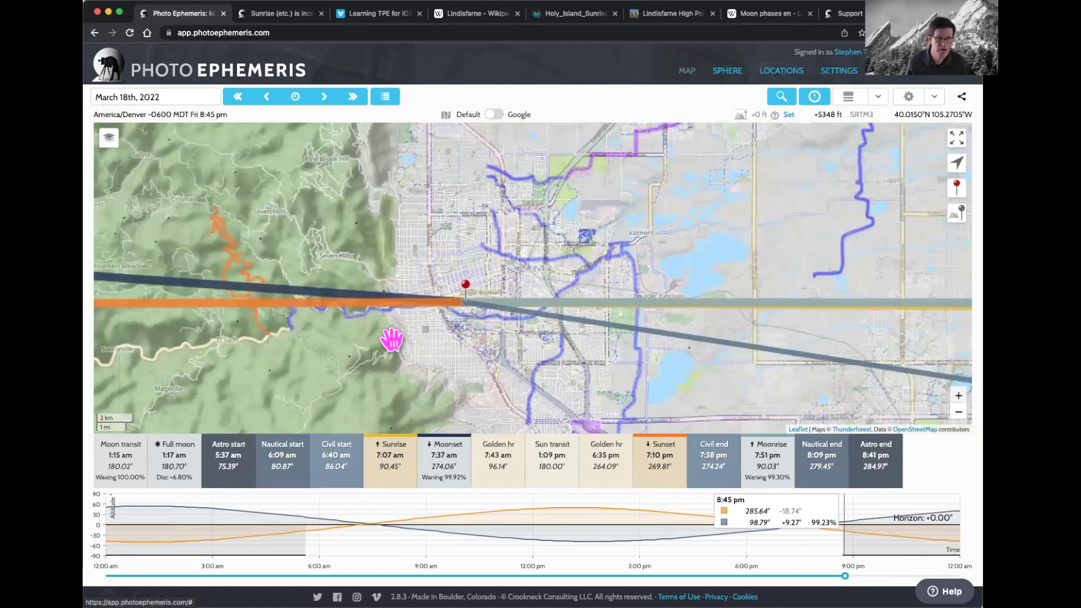
{"action": "scroll", "coordinate": [472, 300], "scroll_direction": "up", "scroll_amount": 1}
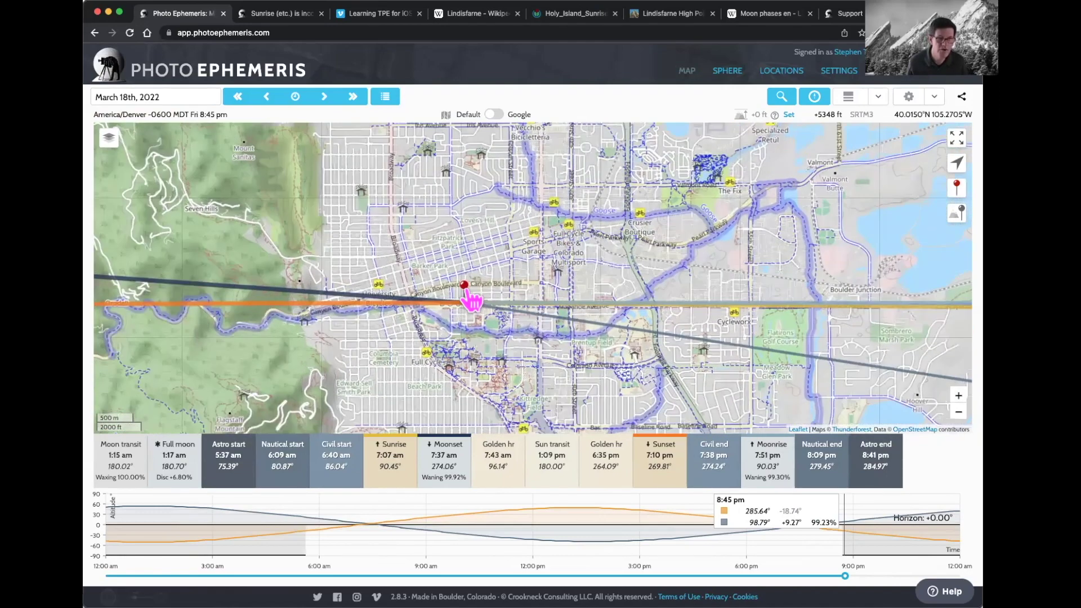
{"action": "left_click_drag", "start_coordinate": [467, 291], "coordinate": [598, 316]}
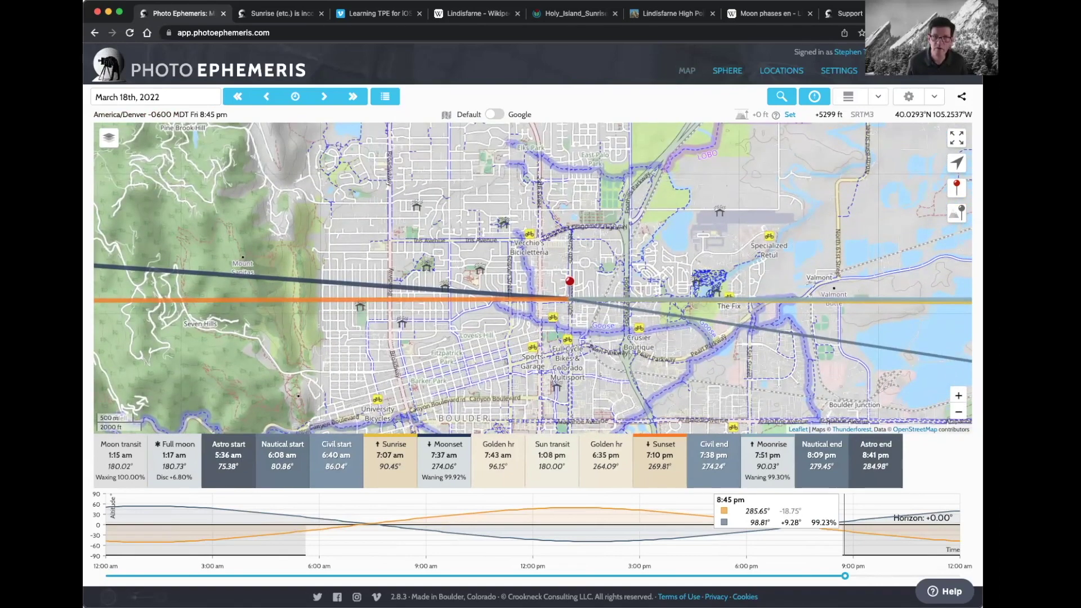
{"action": "left_click", "coordinate": [957, 213]}
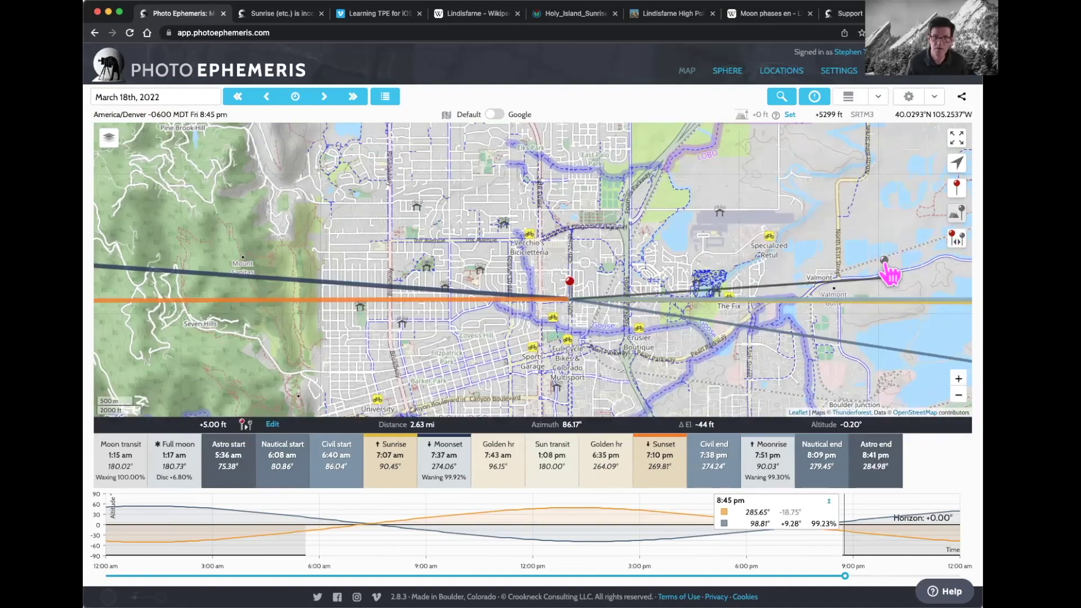
- Move the grey pin west onto Mount Sanitas, about 2.77 mi from the red pin
{"action": "left_click_drag", "start_coordinate": [889, 274], "coordinate": [295, 268]}
{"action": "left_click_drag", "start_coordinate": [378, 297], "coordinate": [448, 306]}
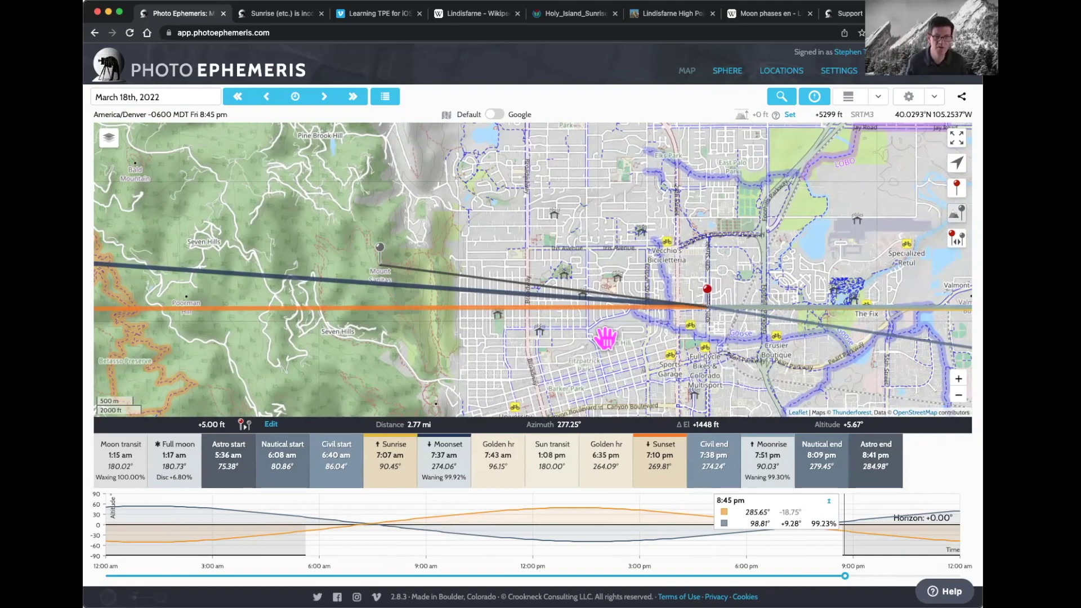
{"action": "left_click_drag", "start_coordinate": [605, 337], "coordinate": [618, 339]}
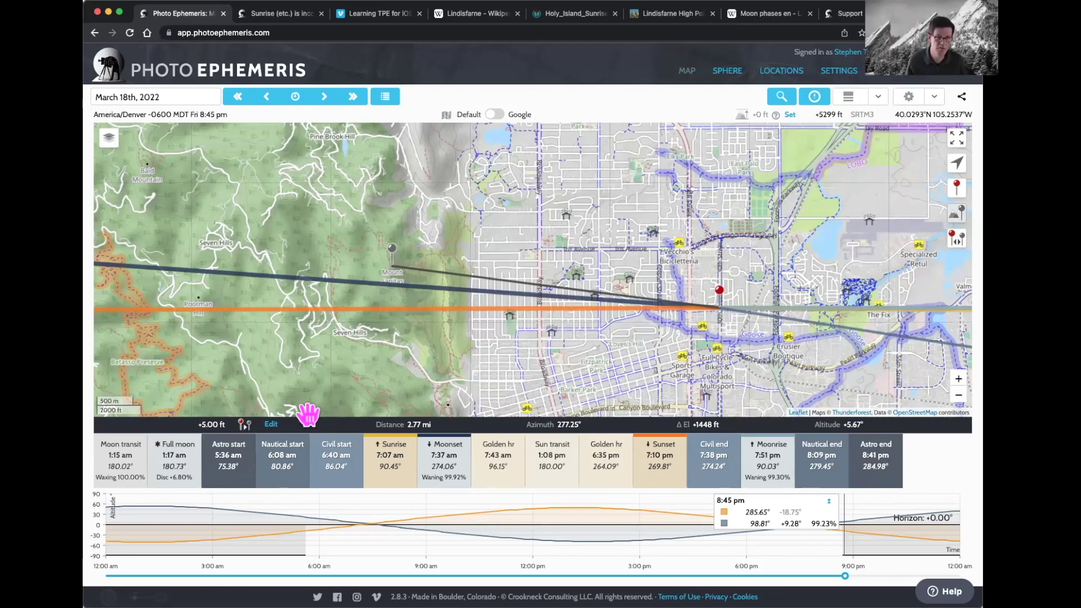
- Set the grey pin's elevation offset to 250 ft in the Geodetics settings and apply it
{"action": "left_click", "coordinate": [271, 425]}
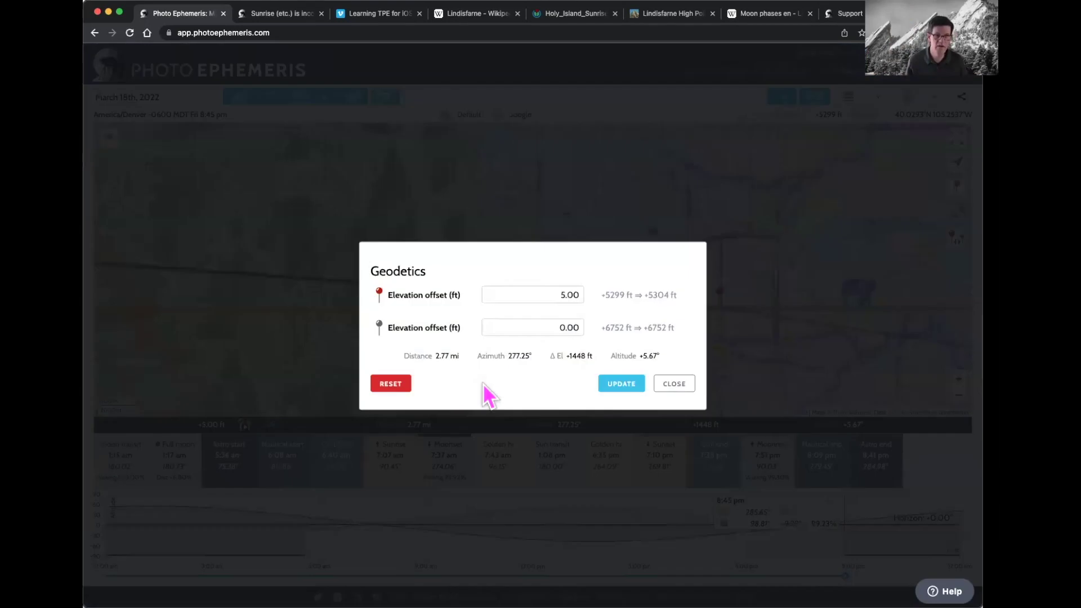
{"action": "left_click_drag", "start_coordinate": [538, 328], "coordinate": [589, 330]}
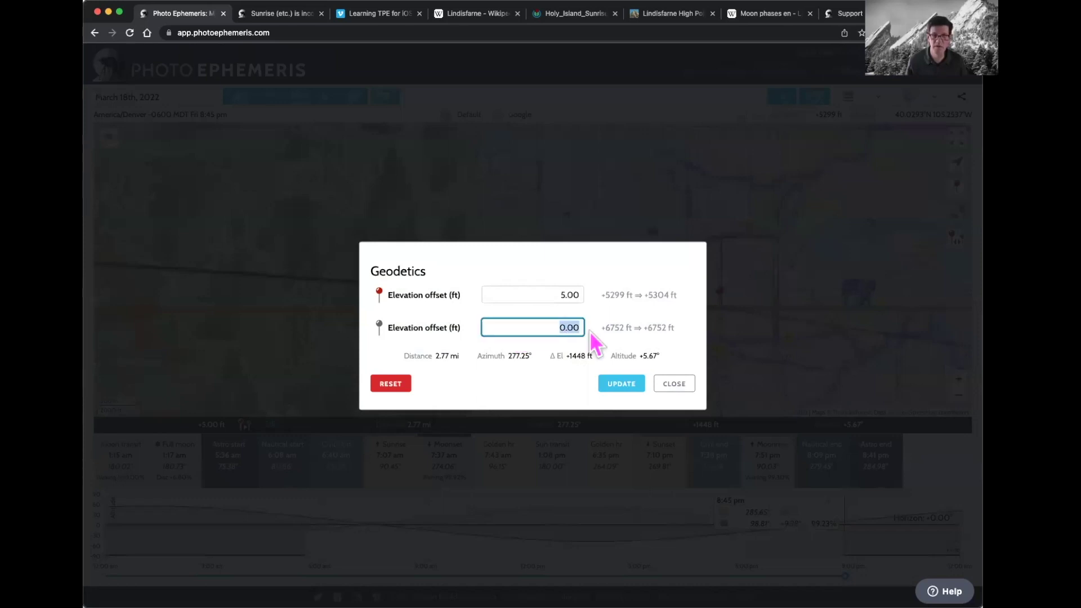
{"action": "type", "text": "250"}
{"action": "left_click", "coordinate": [622, 384]}
{"action": "left_click", "coordinate": [674, 384]}
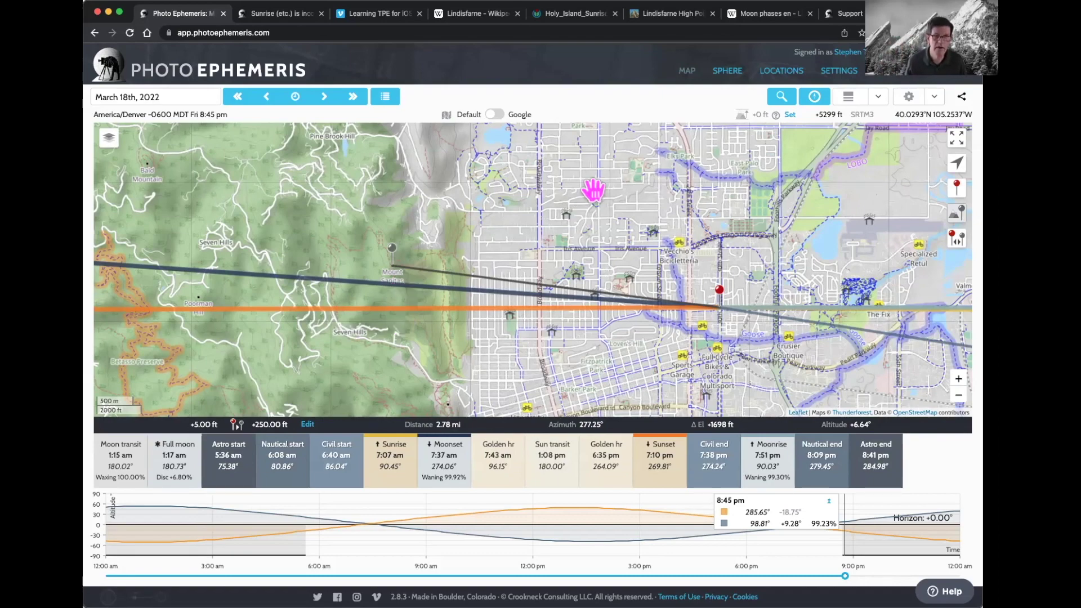
- Show both pins in the 3D sphere view and set the time to about 3:43 pm to light the terrain
{"action": "left_click", "coordinate": [726, 76]}
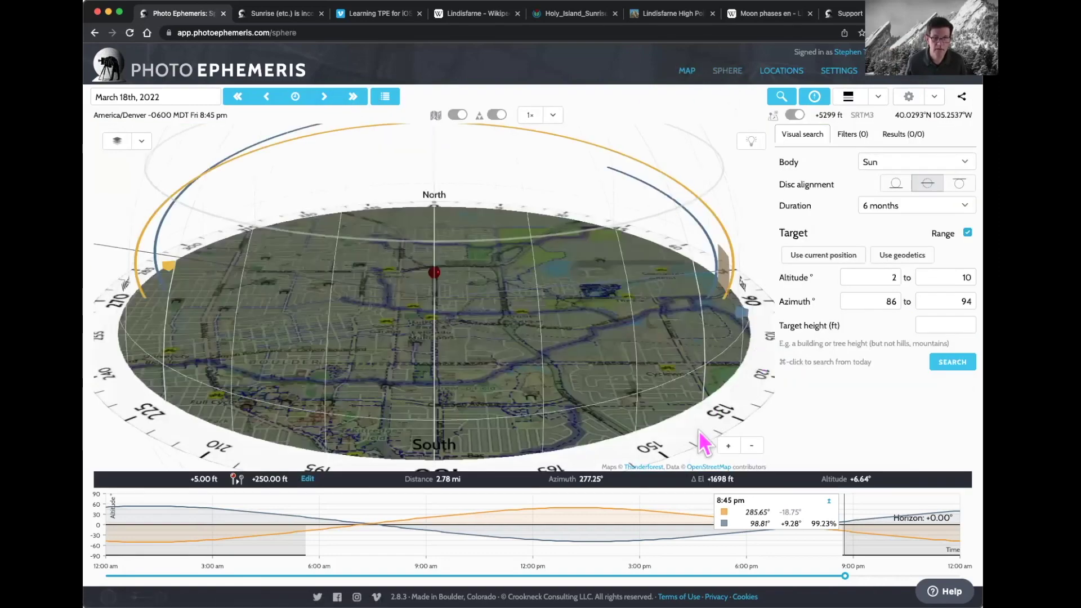
{"action": "left_click", "coordinate": [744, 445]}
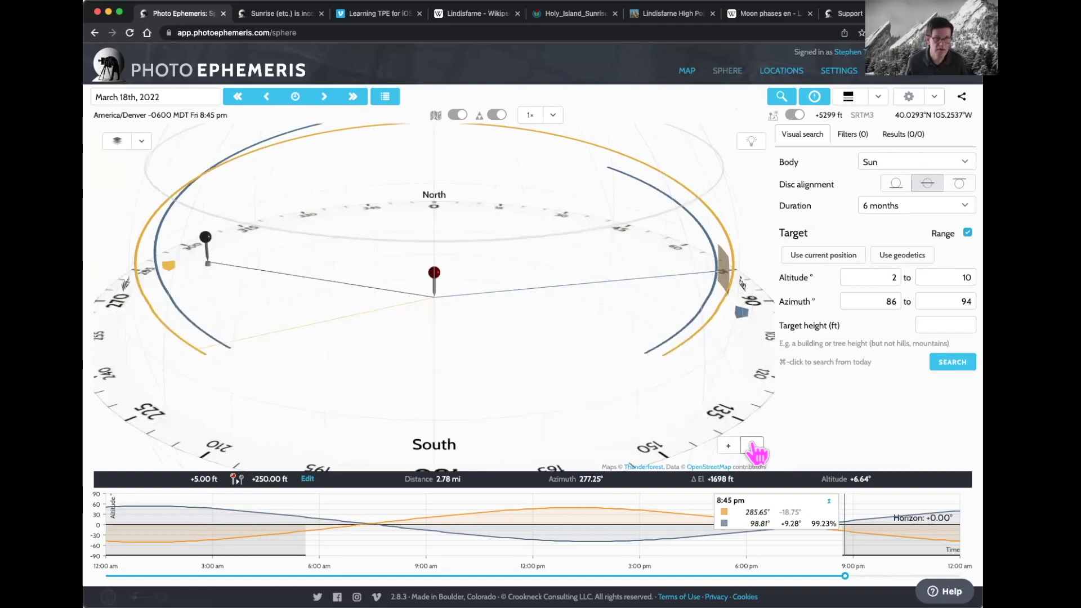
{"action": "mouse_move", "coordinate": [292, 430]}
{"action": "left_mouse_down"}
{"action": "mouse_move", "coordinate": [272, 405]}
{"action": "mouse_move", "coordinate": [316, 406]}
{"action": "mouse_move", "coordinate": [317, 395]}
{"action": "mouse_move", "coordinate": [482, 404]}
{"action": "left_mouse_up"}
{"action": "scroll", "coordinate": [317, 395], "scroll_direction": "up", "scroll_amount": 5}
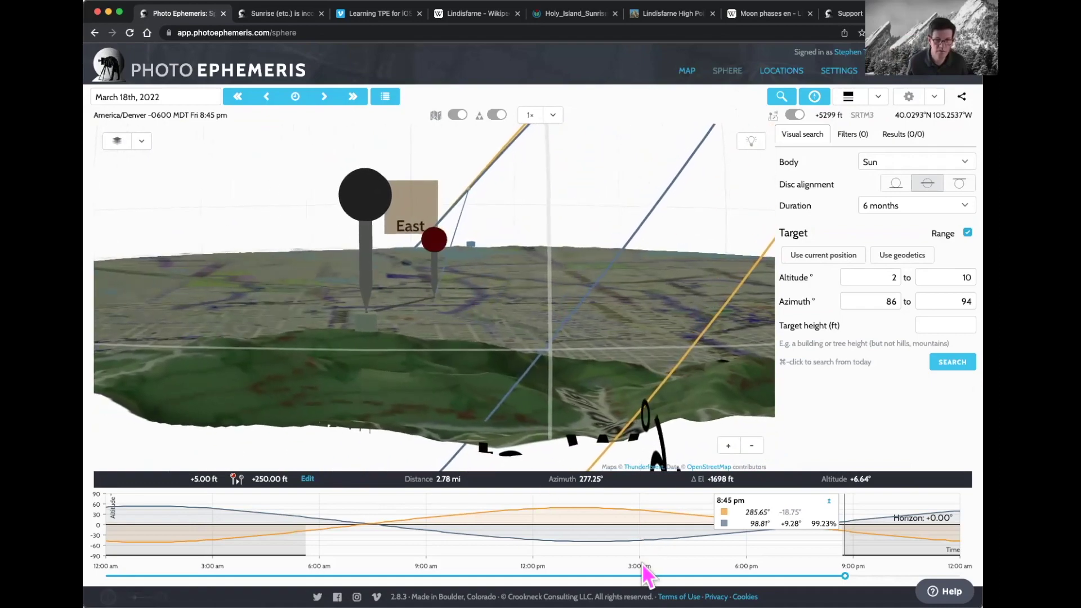
{"action": "left_click", "coordinate": [665, 575]}
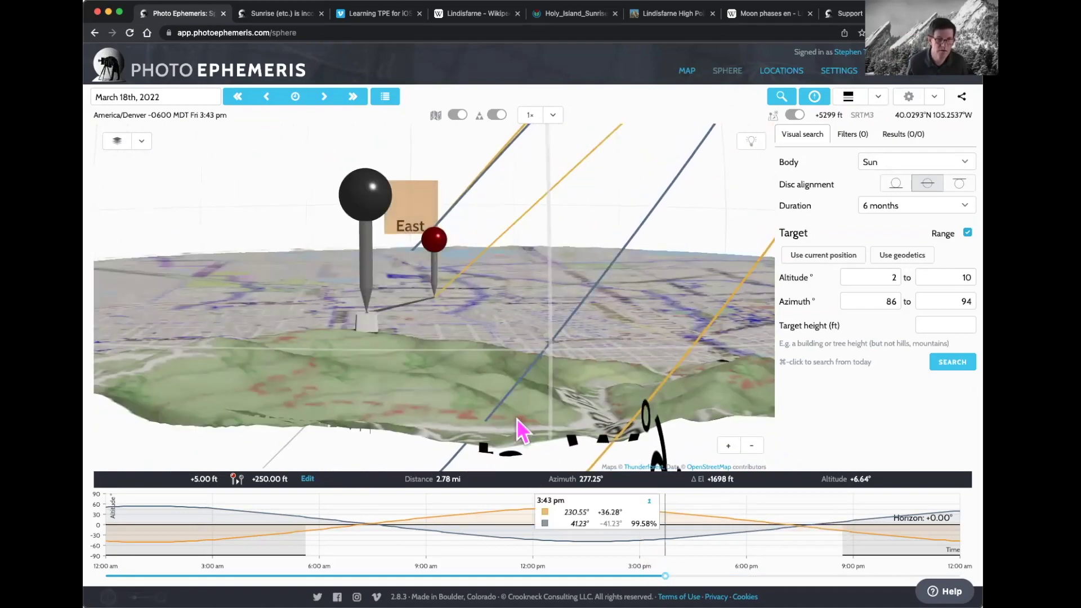
{"action": "mouse_move", "coordinate": [534, 434]}
{"action": "left_mouse_down"}
{"action": "mouse_move", "coordinate": [586, 405]}
{"action": "mouse_move", "coordinate": [598, 374]}
{"action": "mouse_move", "coordinate": [599, 386]}
{"action": "left_mouse_up"}
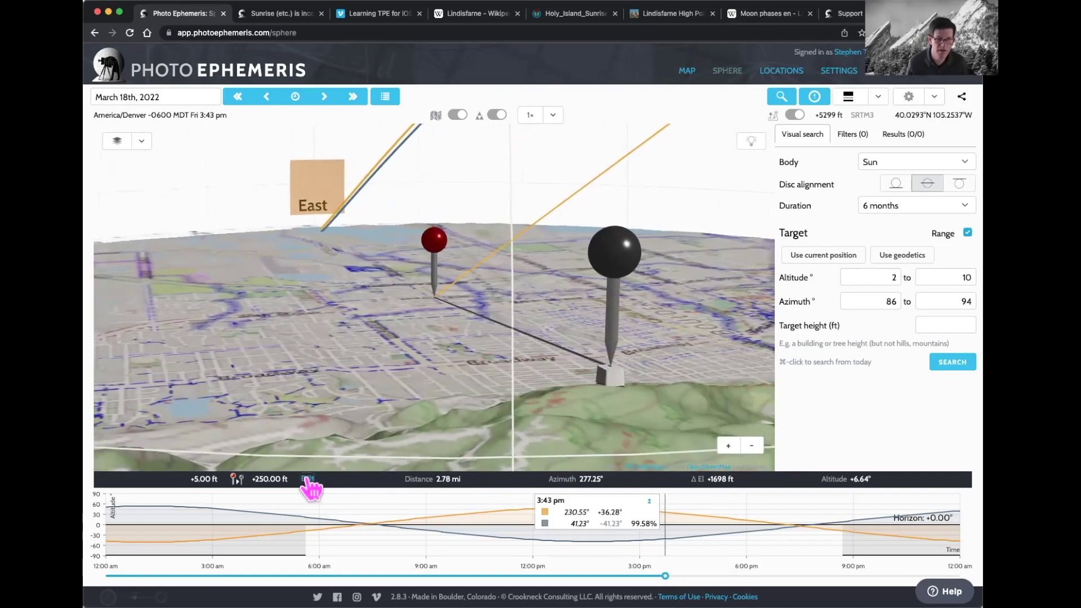
- Set the grey pin's building footprint size to 35 ft and inspect the resized tower in the sphere
{"action": "left_click", "coordinate": [307, 479]}
{"action": "left_click", "coordinate": [608, 376]}
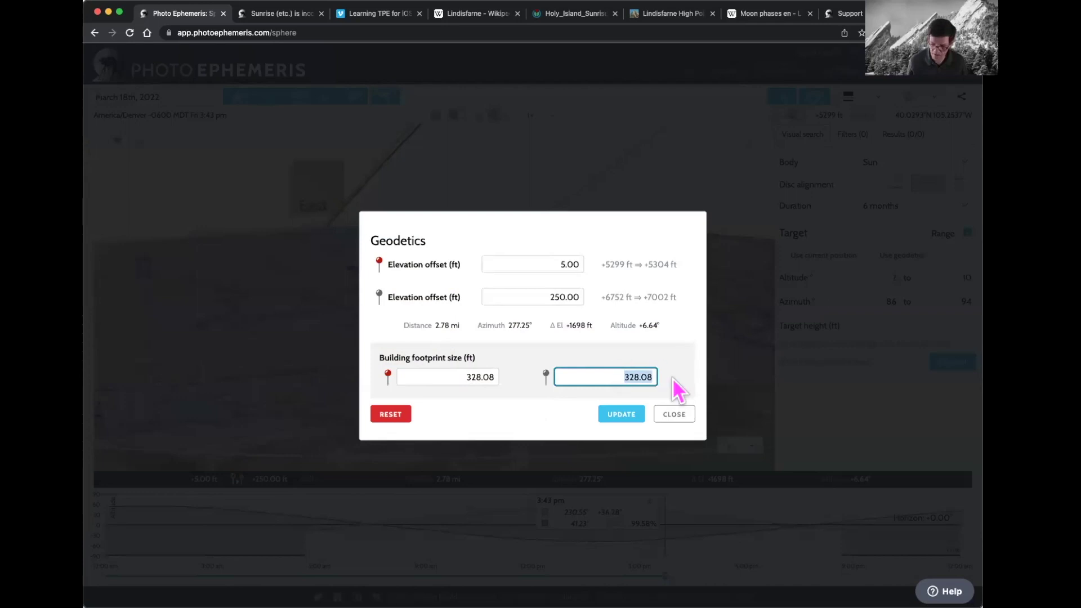
{"action": "type", "text": "35"}
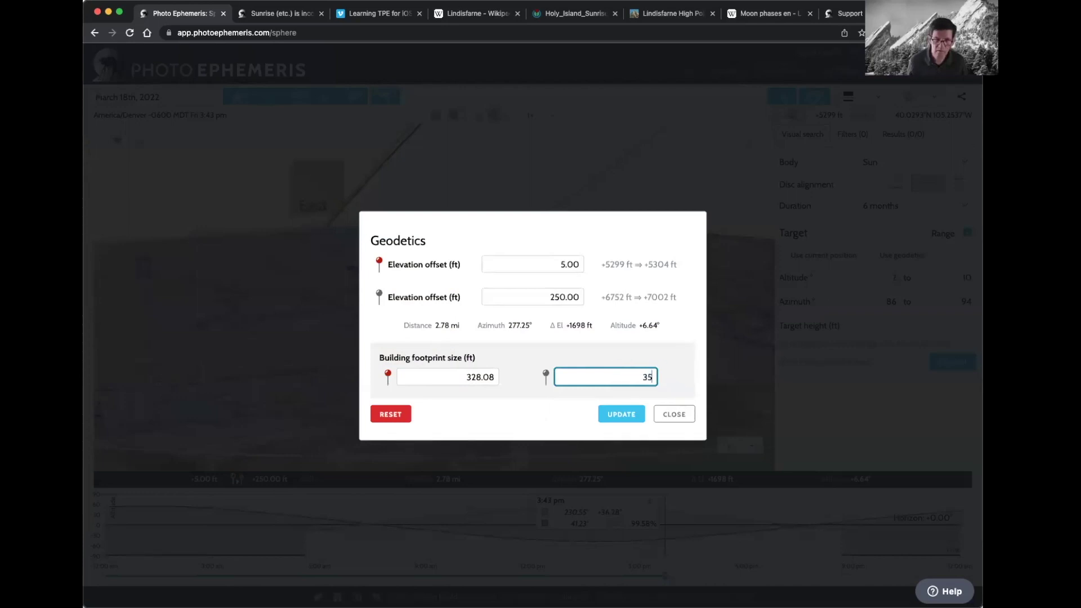
{"action": "left_click", "coordinate": [632, 415]}
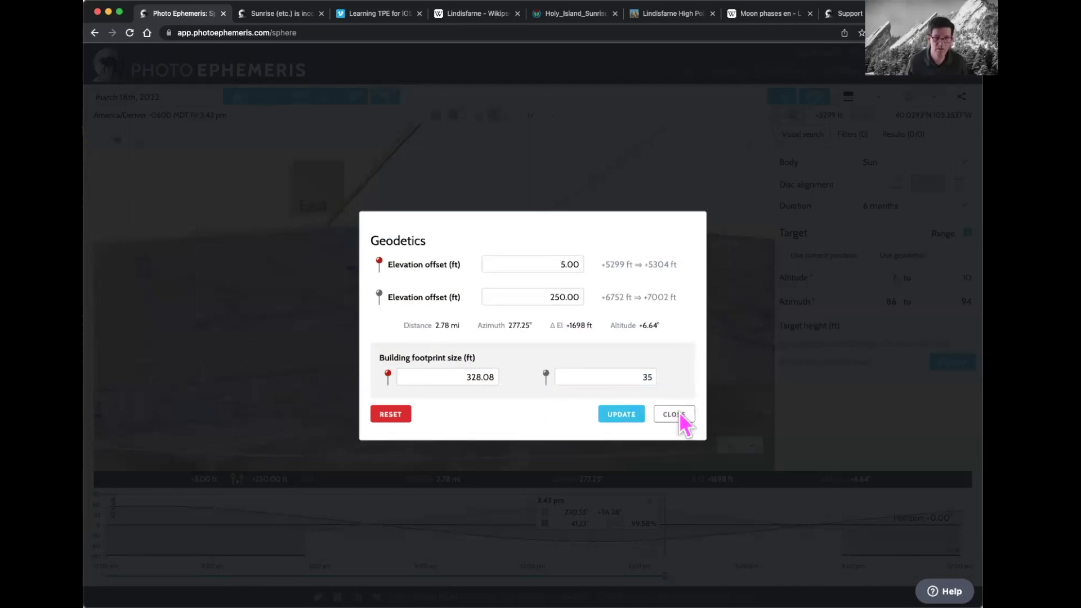
{"action": "left_click", "coordinate": [669, 415]}
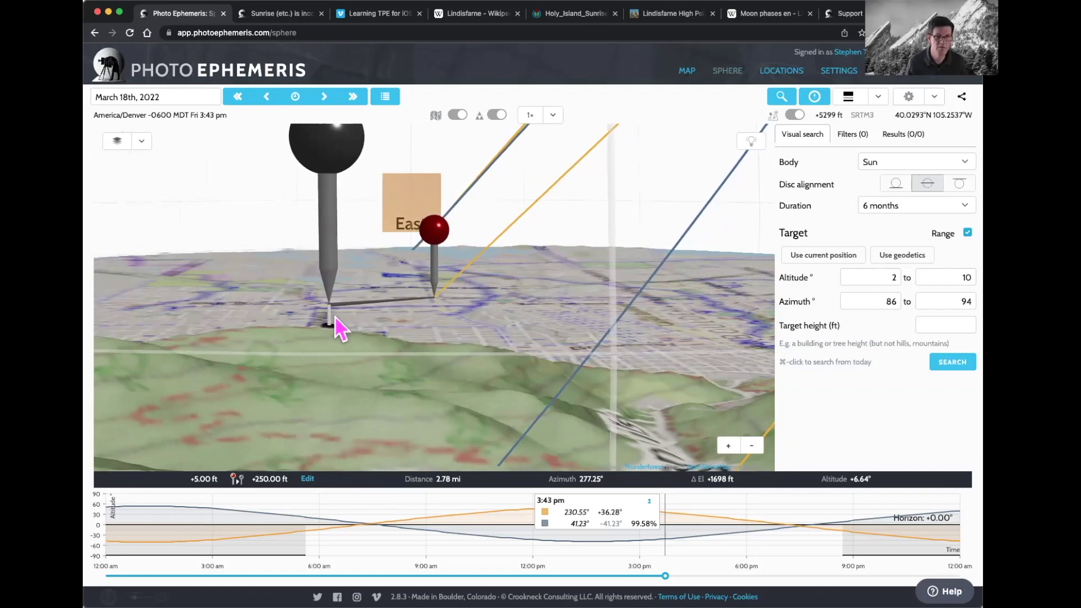
{"action": "left_click_drag", "start_coordinate": [375, 327], "coordinate": [371, 328]}
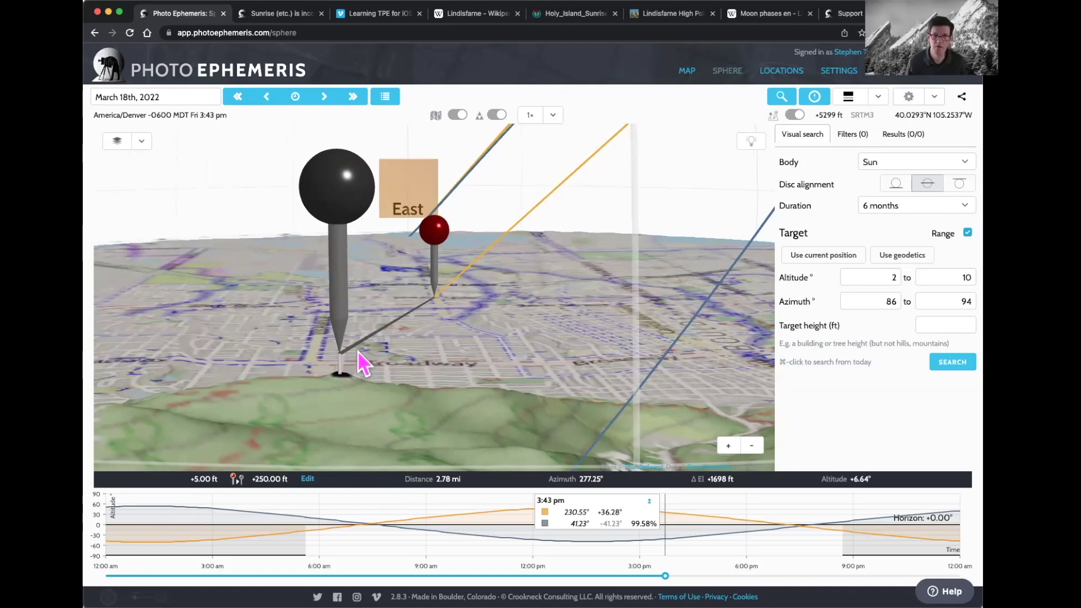
- Set the visual search body to Moon and the search duration to 2 years
{"action": "left_click", "coordinate": [884, 163]}
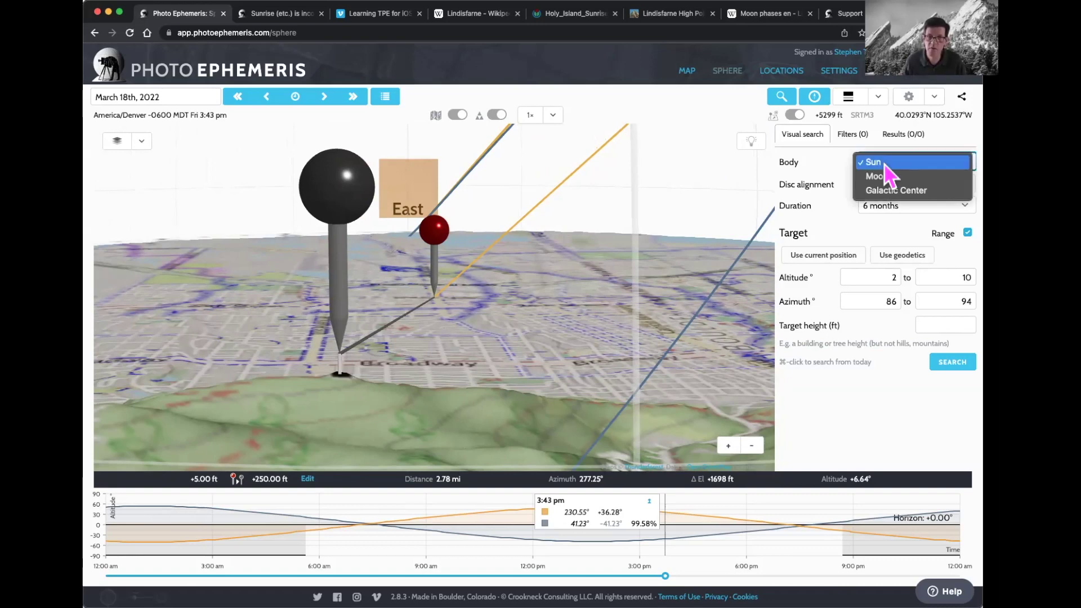
{"action": "left_click", "coordinate": [876, 178]}
{"action": "left_click", "coordinate": [892, 208]}
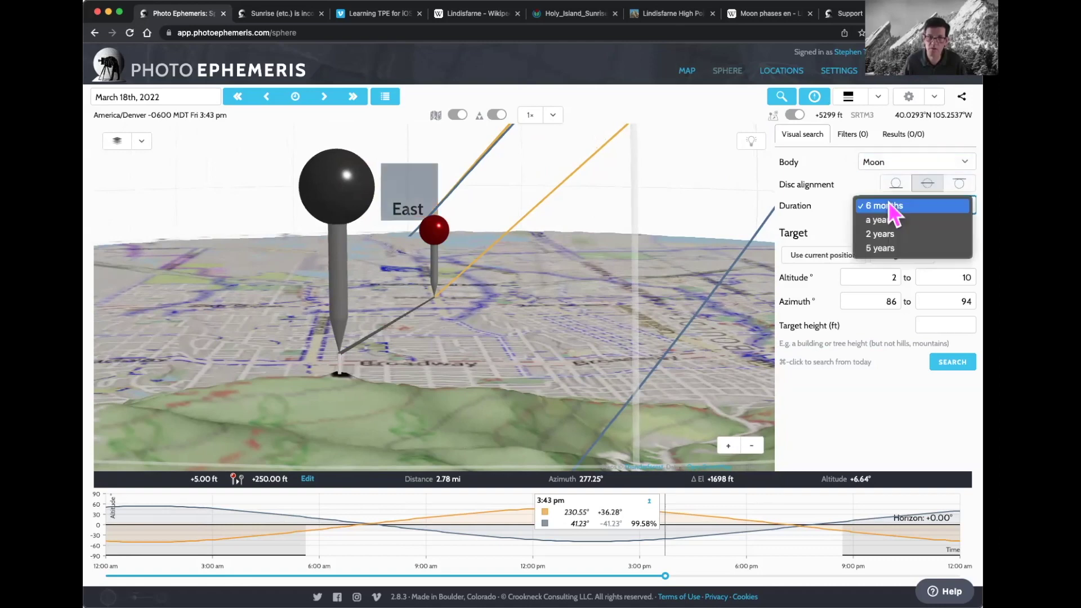
{"action": "left_click", "coordinate": [886, 233]}
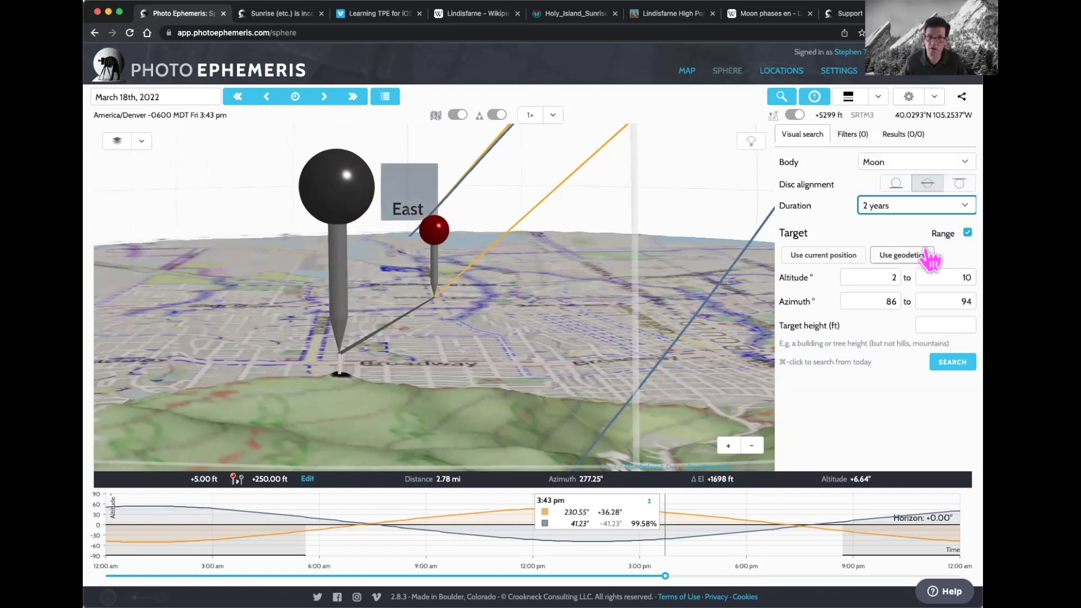
- Turn off the target range, set the tolerance to 1°, and take the target altitude and azimuth from the geodetics
{"action": "left_click", "coordinate": [949, 234]}
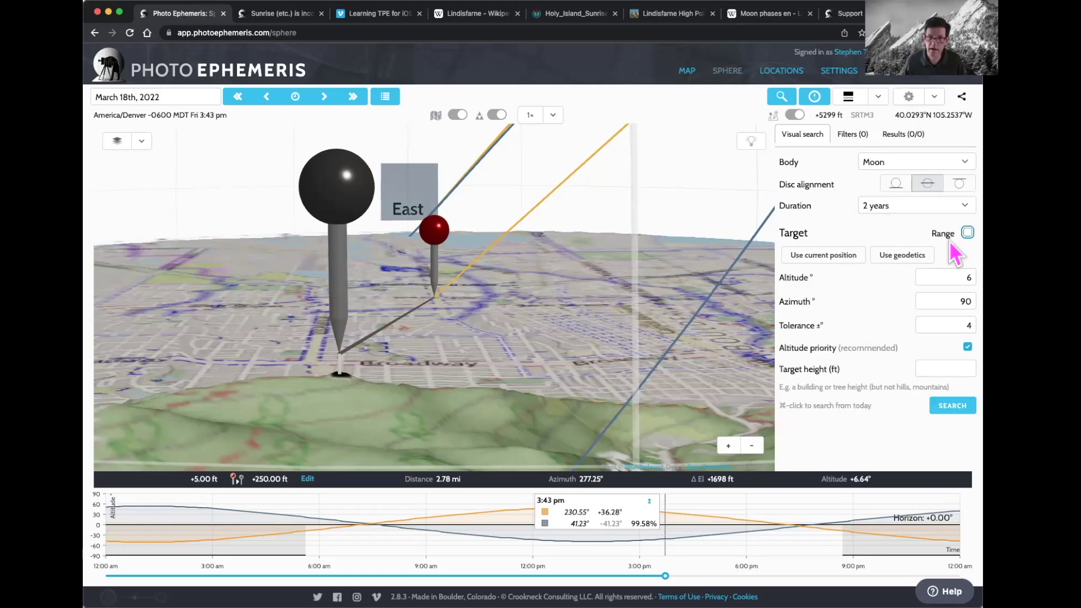
{"action": "double_click", "coordinate": [957, 325]}
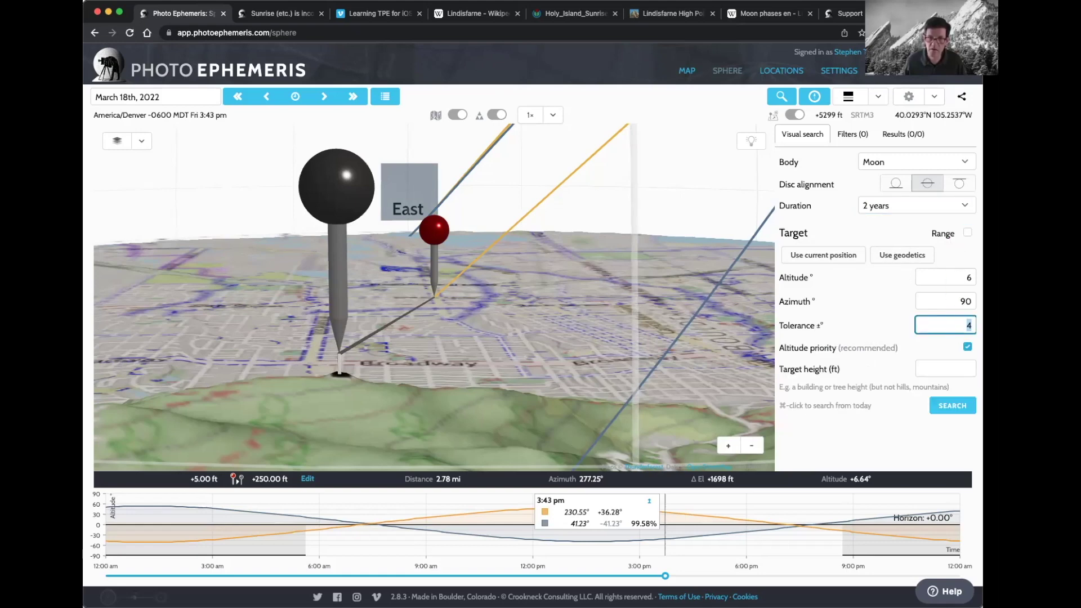
{"action": "type", "text": "1"}
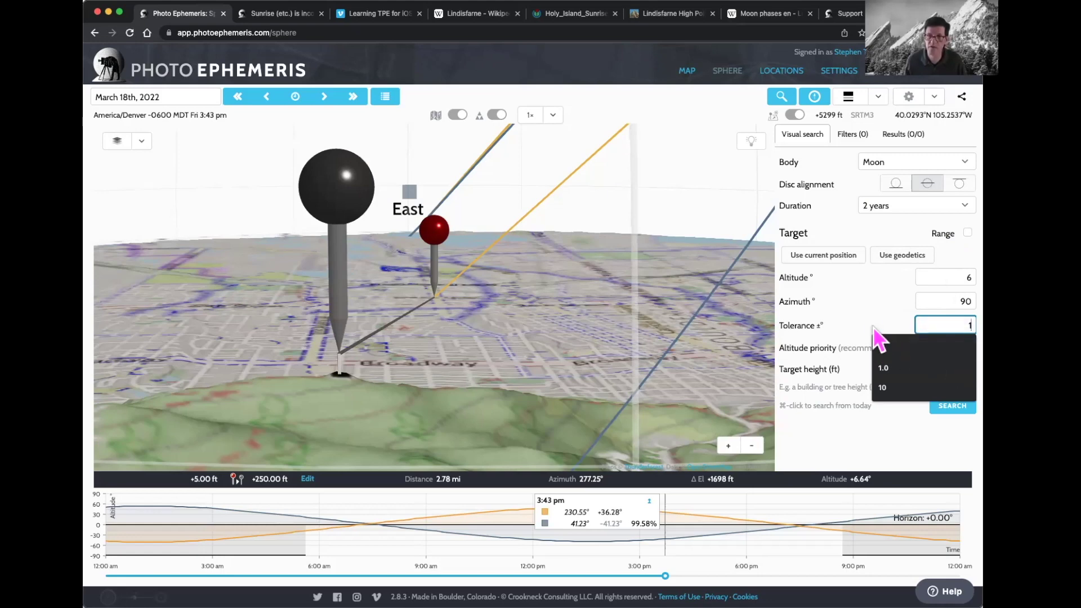
{"action": "left_click", "coordinate": [872, 325]}
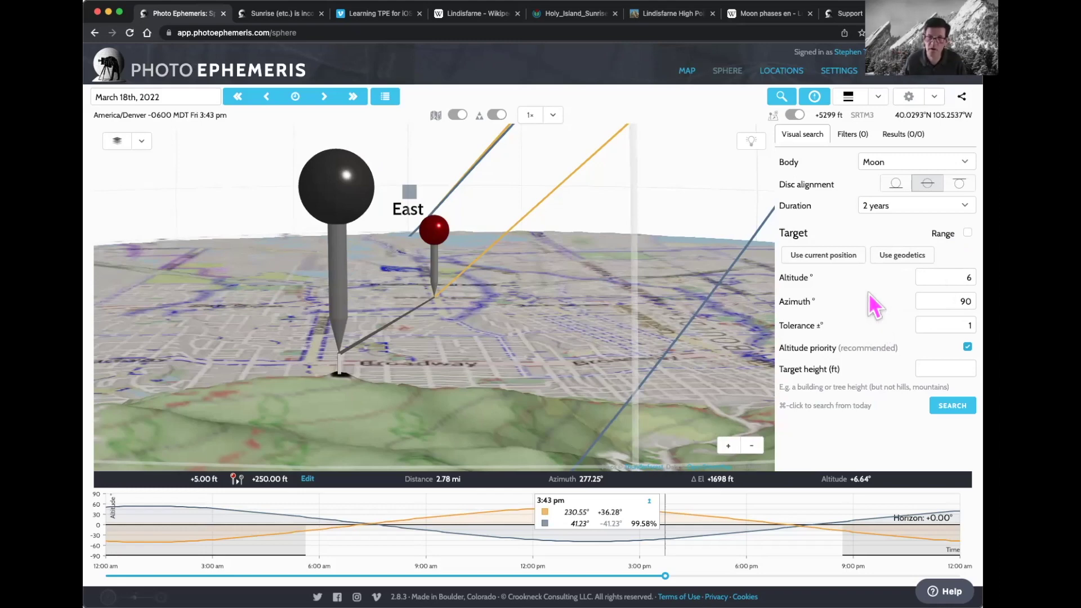
{"action": "left_click", "coordinate": [897, 262]}
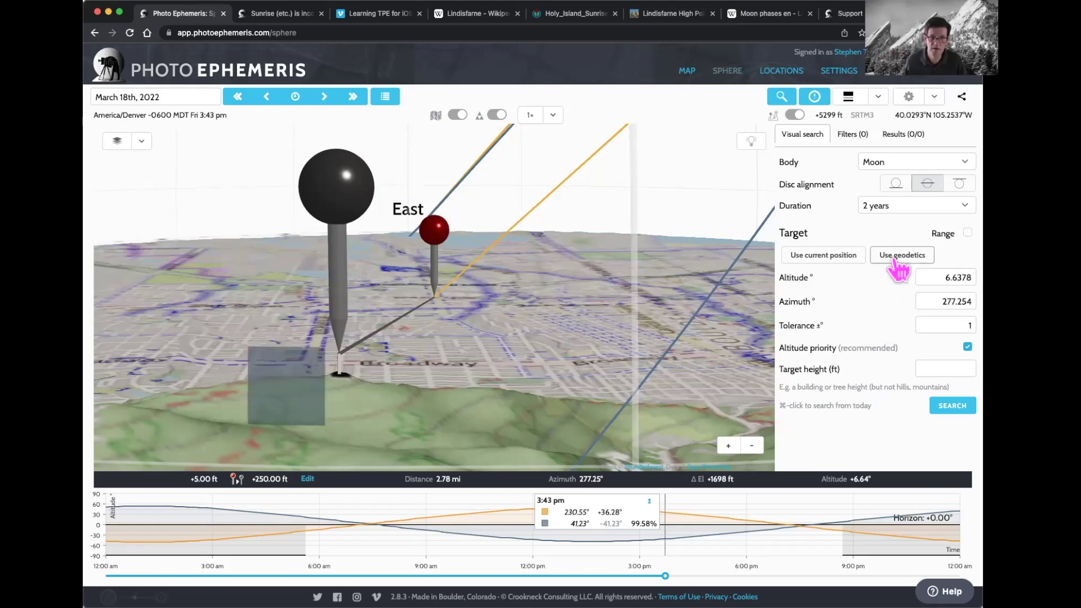
- Check the target box beside the grey pin, run the visual search and browse the resulting dates
{"action": "scroll", "coordinate": [599, 411], "scroll_direction": "up", "scroll_amount": 5}
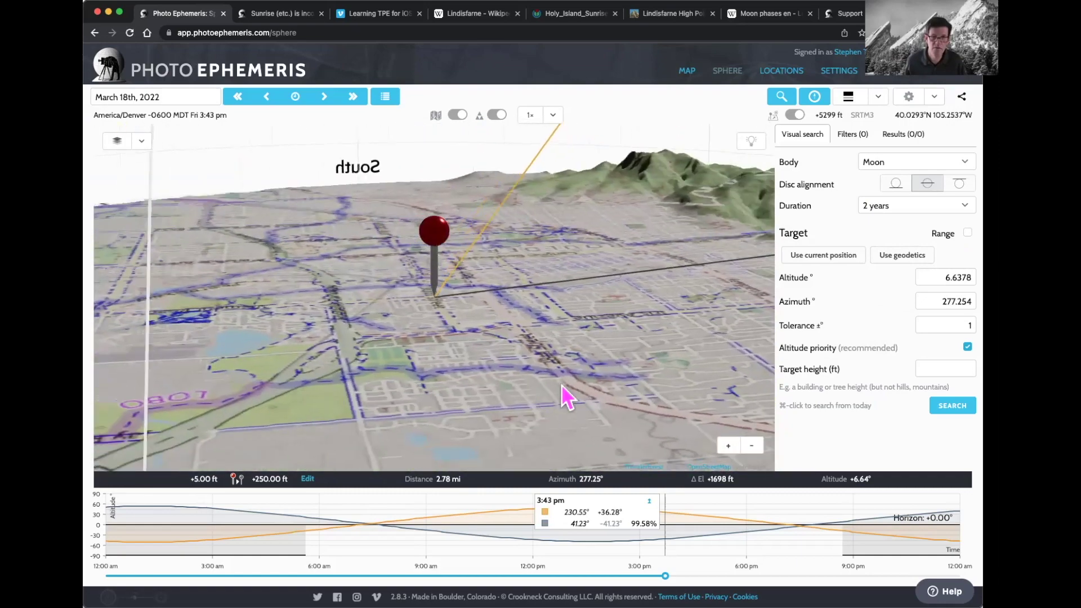
{"action": "left_click_drag", "start_coordinate": [561, 386], "coordinate": [592, 385]}
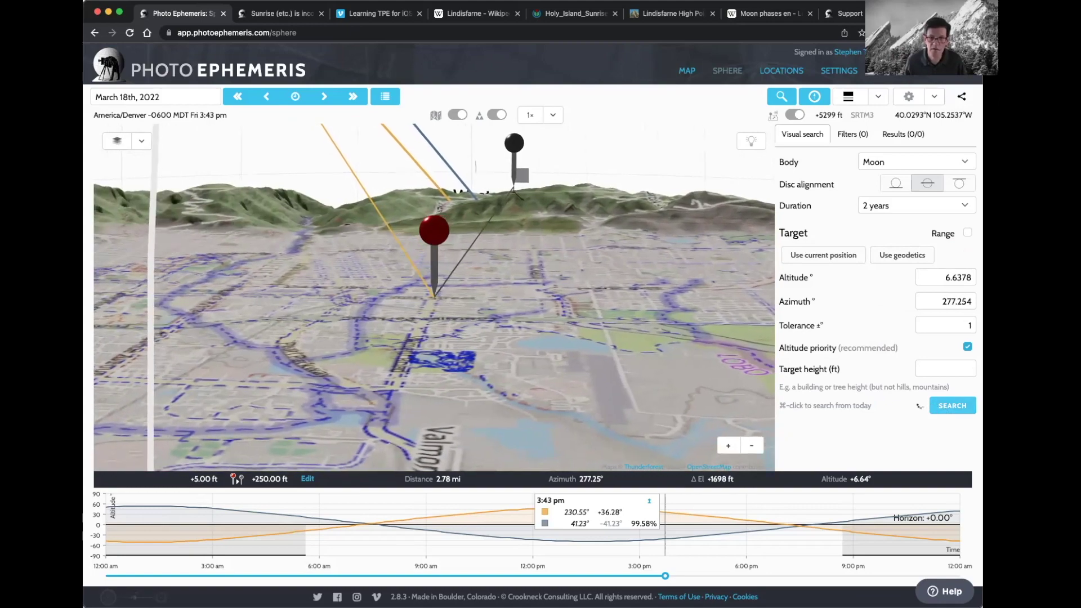
{"action": "left_click", "coordinate": [932, 406]}
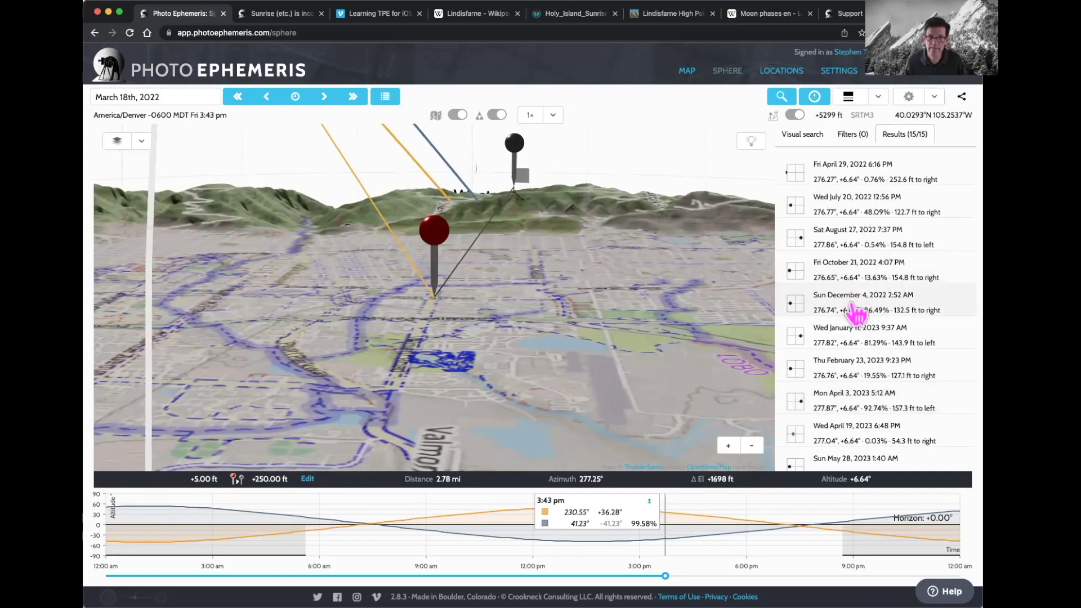
{"action": "scroll", "coordinate": [849, 343], "scroll_direction": "down", "scroll_amount": 5}
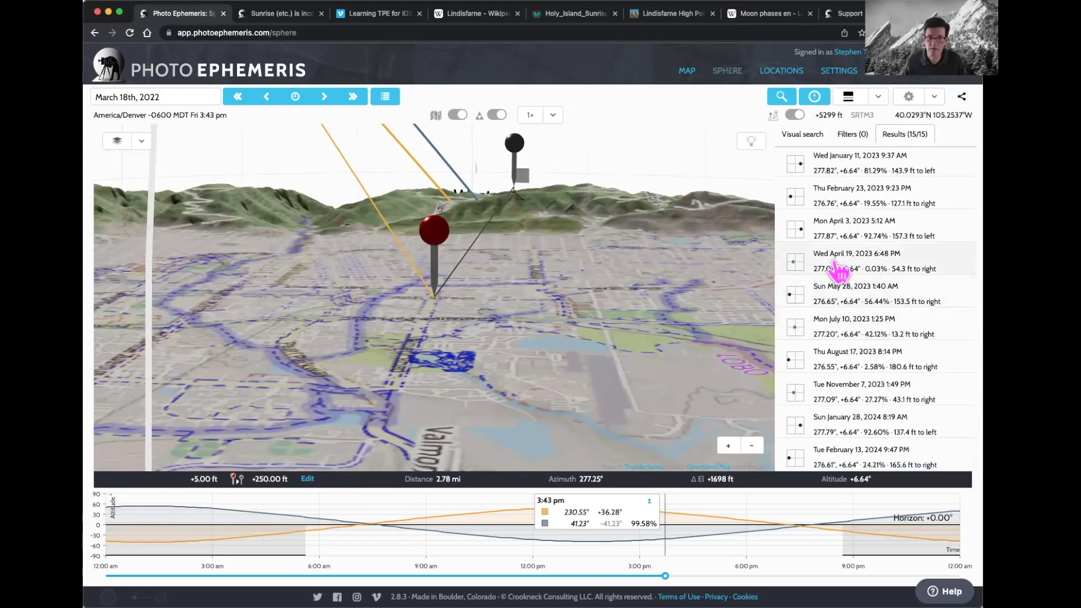
- Load the Wed April 19, 2023 6:48 PM result and examine the moon's alignment with the grey pin in the sphere
{"action": "left_click", "coordinate": [839, 269]}
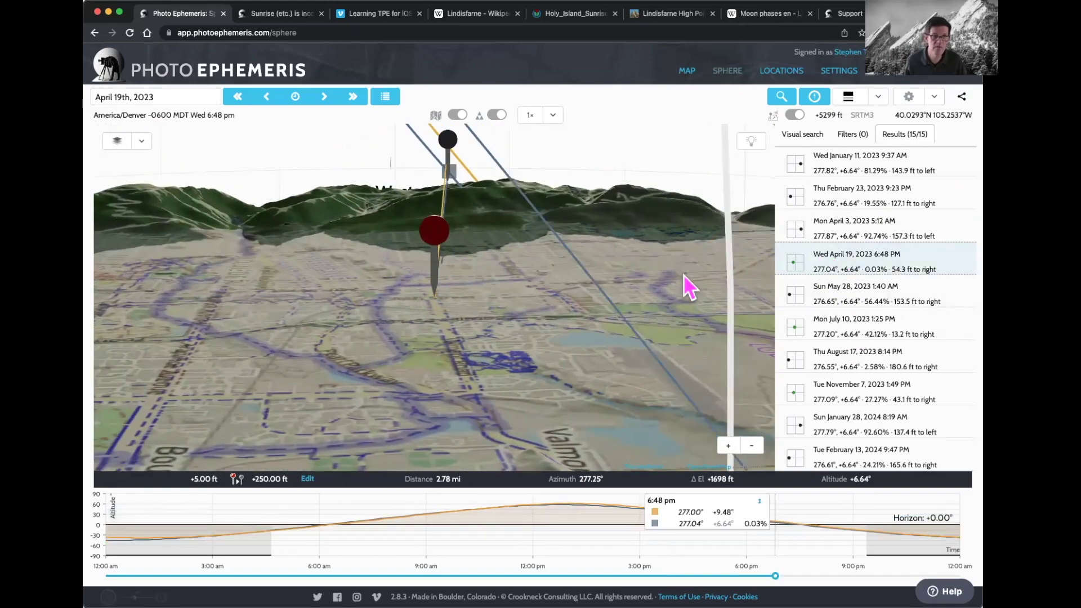
{"action": "scroll", "coordinate": [596, 259], "scroll_direction": "up", "scroll_amount": 5}
{"action": "left_click_drag", "start_coordinate": [596, 259], "coordinate": [405, 299]}
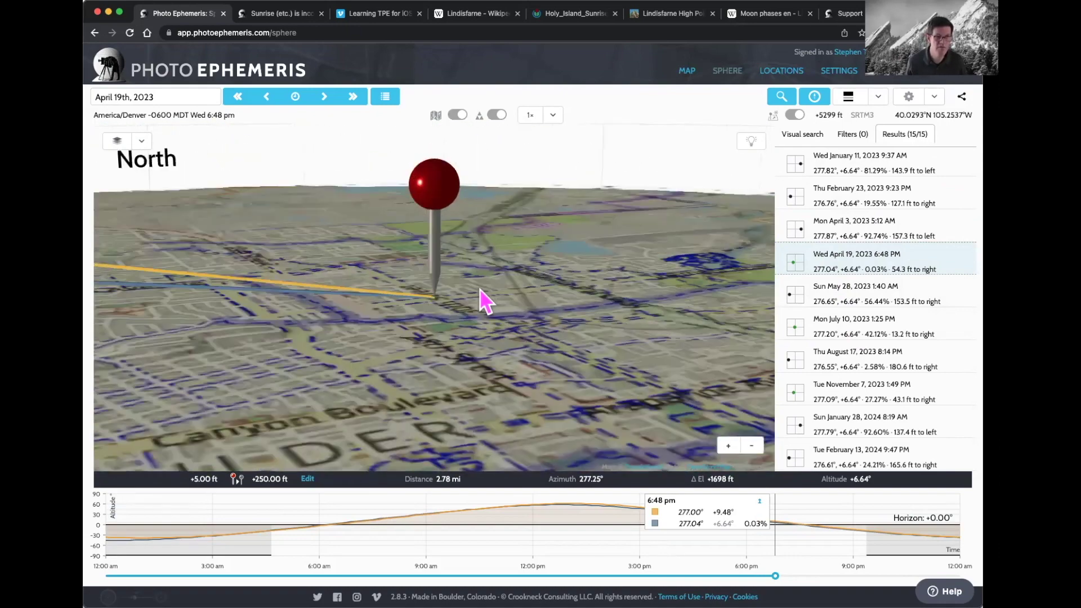
{"action": "left_click_drag", "start_coordinate": [530, 285], "coordinate": [424, 309]}
{"action": "scroll", "coordinate": [411, 311], "scroll_direction": "down", "scroll_amount": 5}
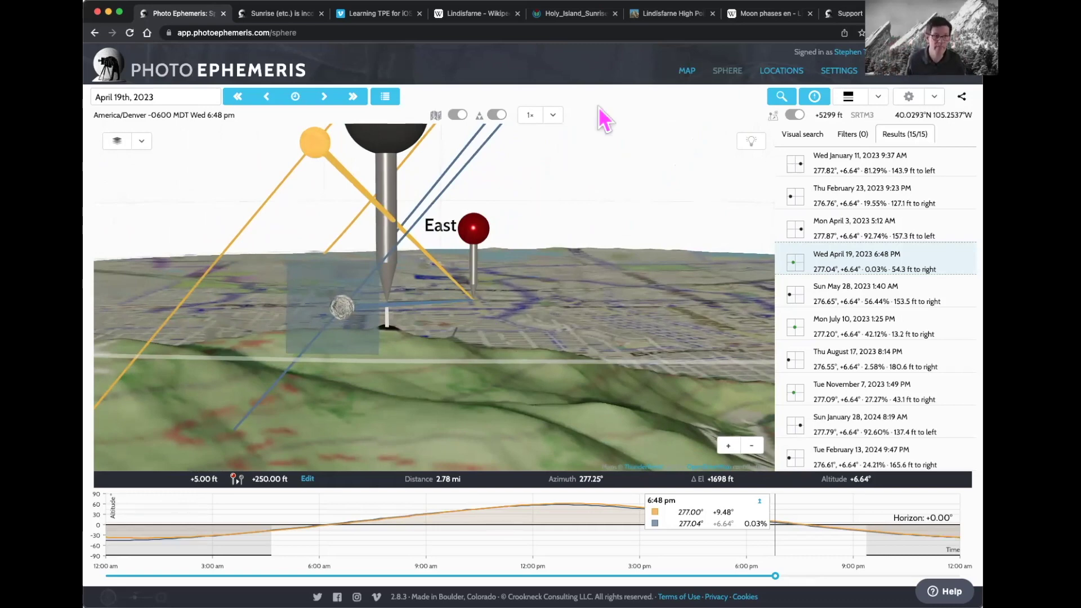
- Check the Lindisfarne High Point page on Peakbagger, return to Photo Ephemeris, and review the grey pin's elevation offset and footprint size in Geodetics
{"action": "left_click", "coordinate": [674, 25]}
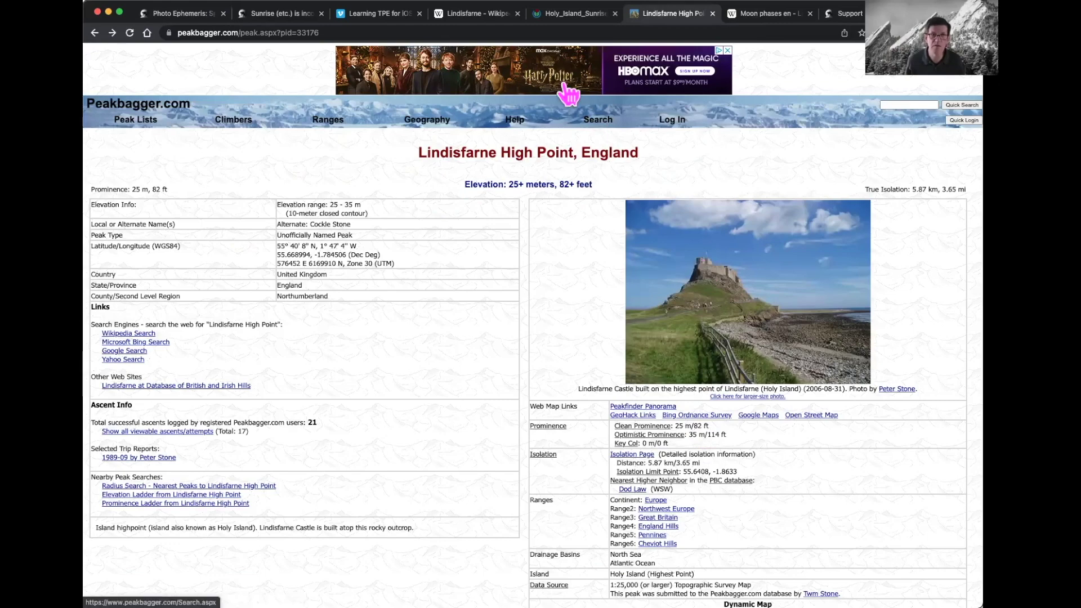
{"action": "left_click", "coordinate": [192, 15]}
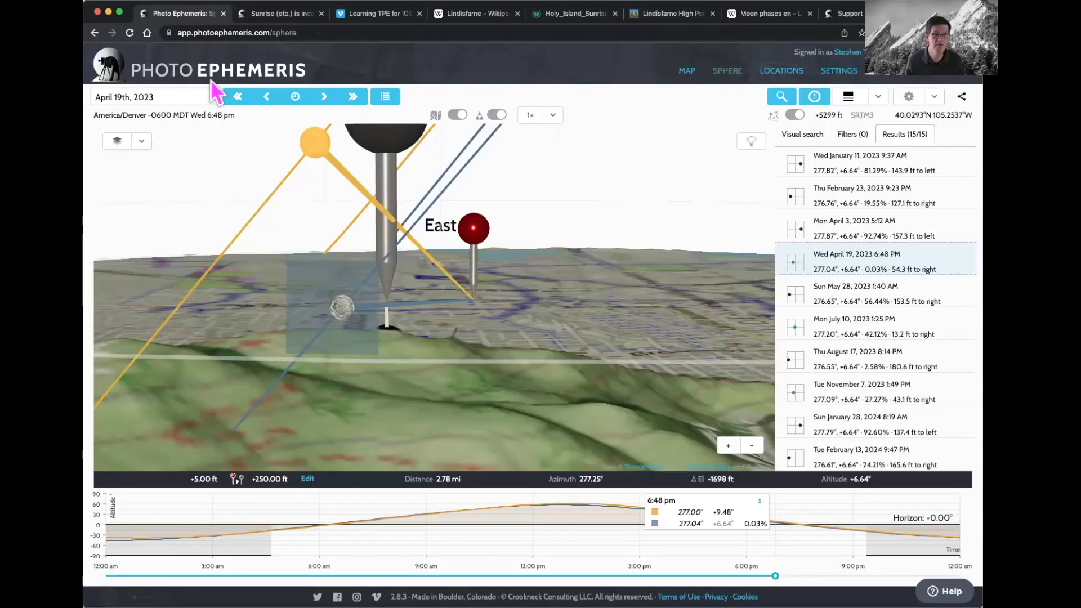
{"action": "left_click", "coordinate": [308, 479]}
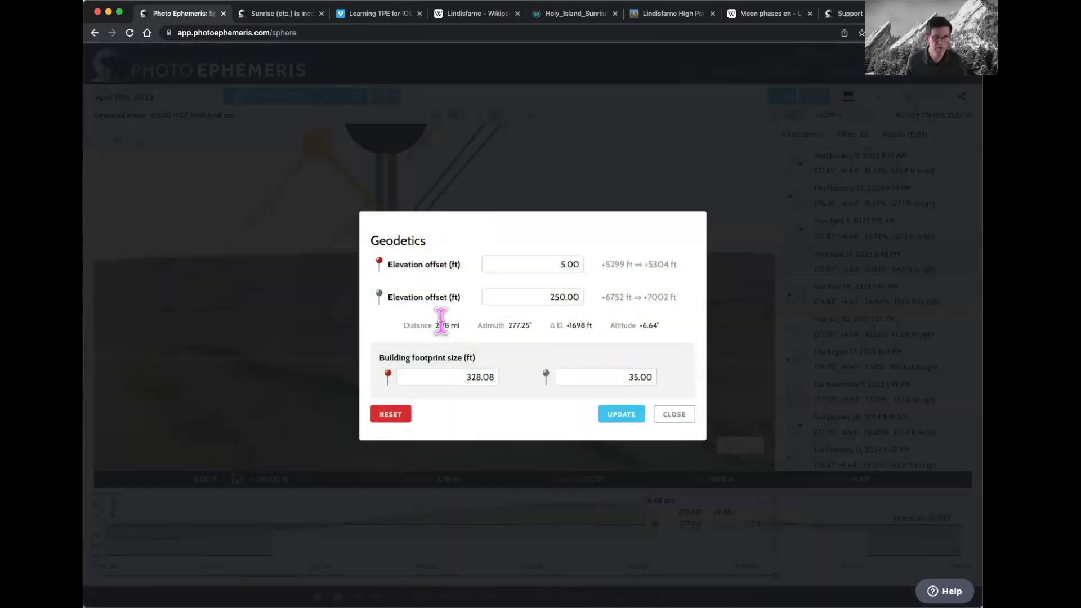
{"action": "left_click", "coordinate": [535, 297]}
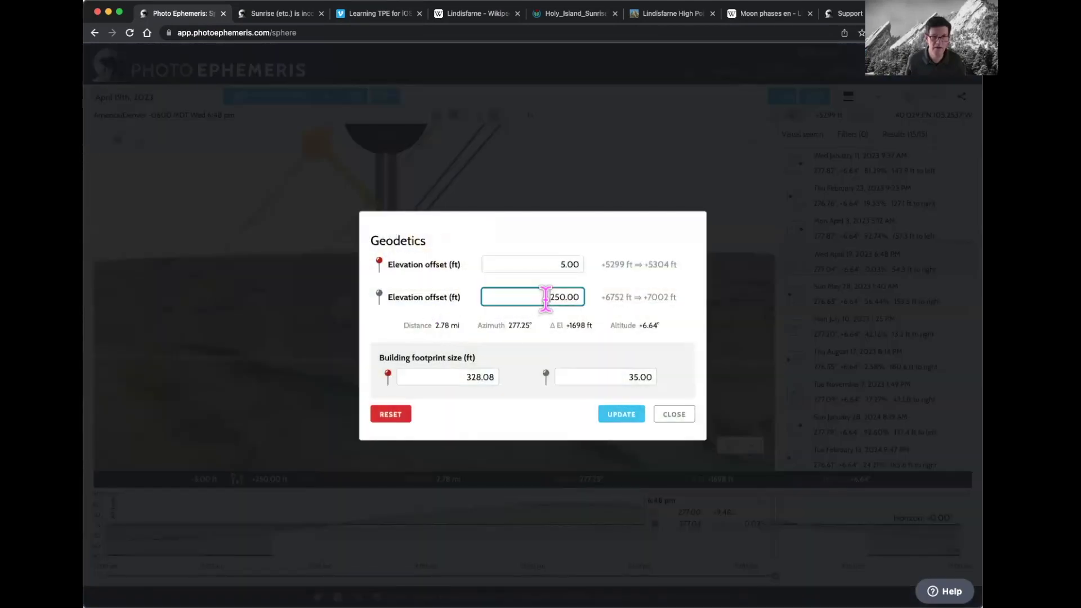
{"action": "left_click", "coordinate": [605, 376]}
{"action": "left_click", "coordinate": [675, 417]}
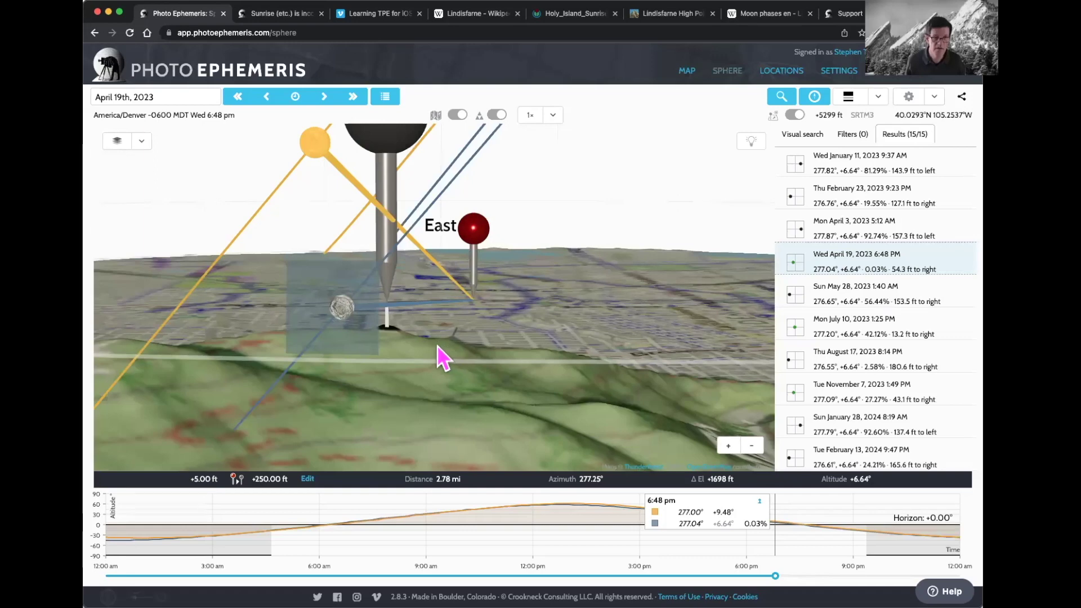
- Set the visual search's target height to 350 ft and run the moon search
{"action": "left_click_drag", "start_coordinate": [438, 346], "coordinate": [278, 329]}
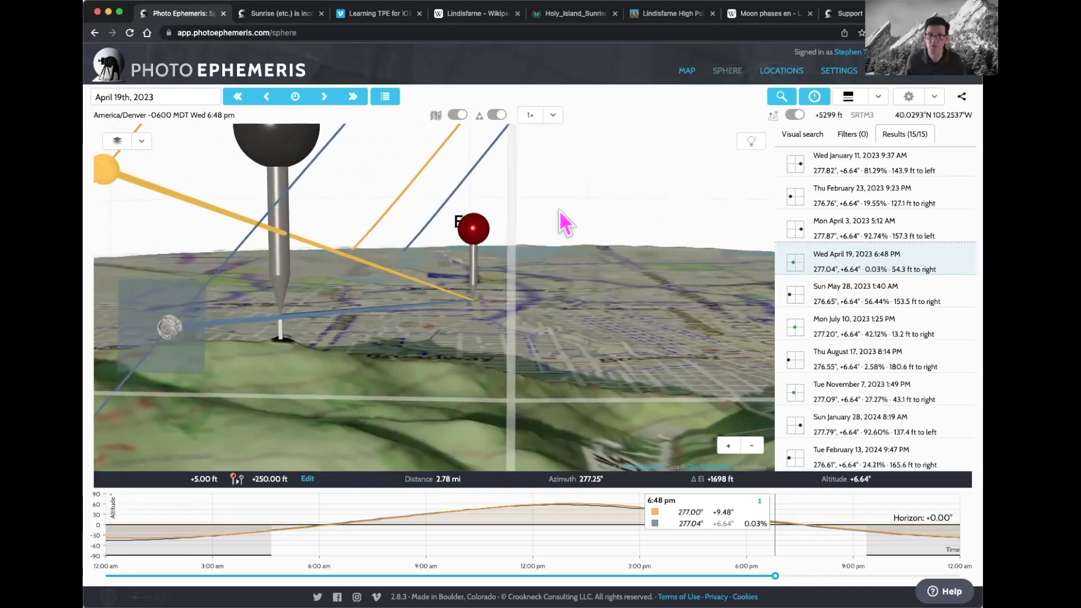
{"action": "left_click", "coordinate": [802, 136]}
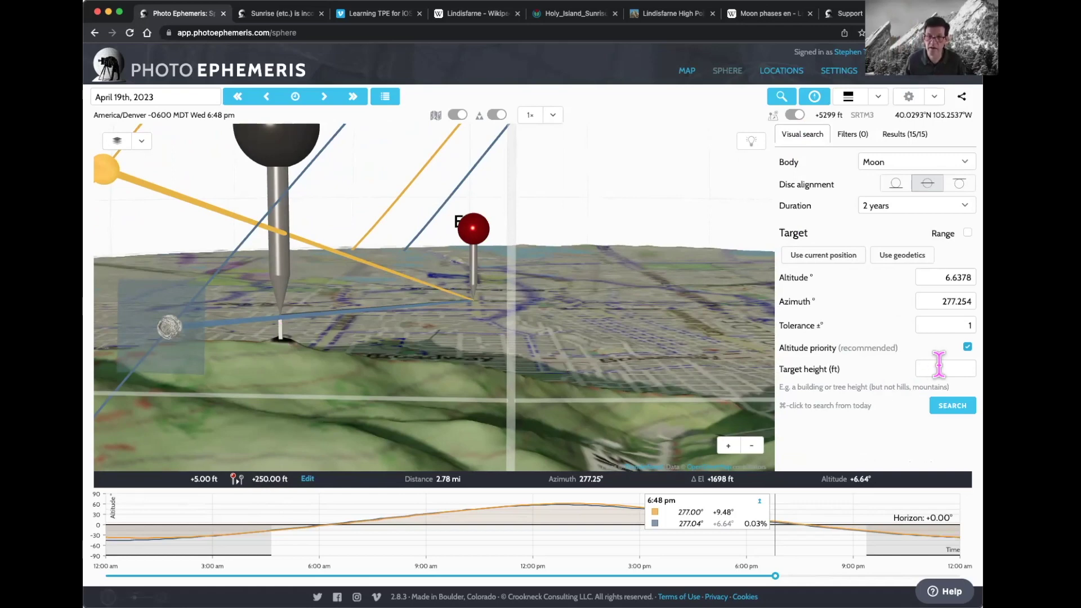
{"action": "left_click", "coordinate": [957, 369]}
{"action": "type", "text": "1268"}
{"action": "key", "text": "BackSpace"}
{"action": "key", "text": "BackSpace"}
{"action": "key", "text": "BackSpace"}
{"action": "key", "text": "BackSpace"}
{"action": "type", "text": "3"}
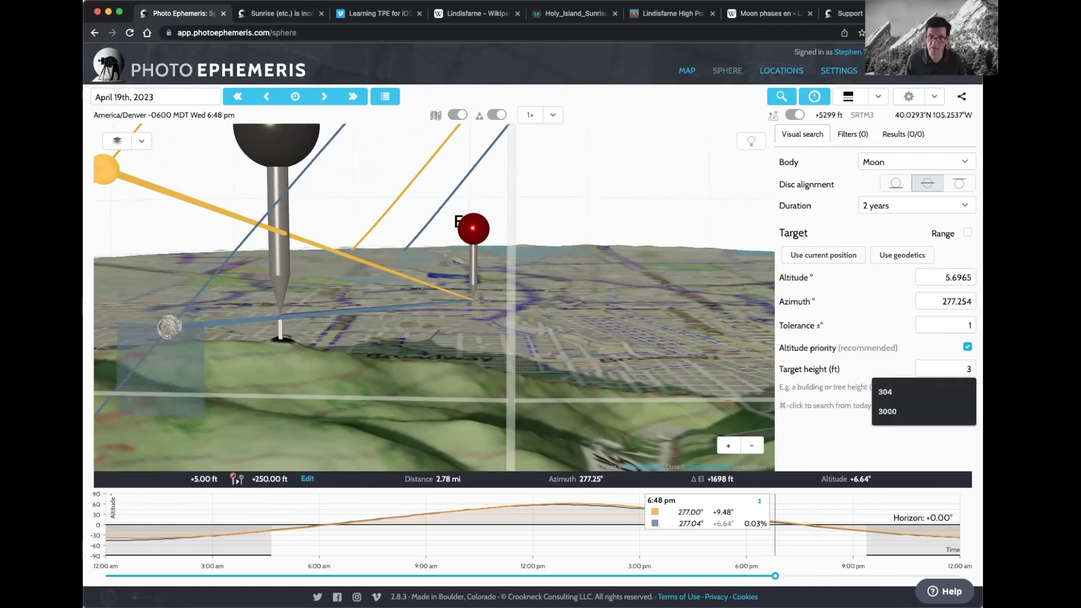
{"action": "left_click", "coordinate": [948, 371]}
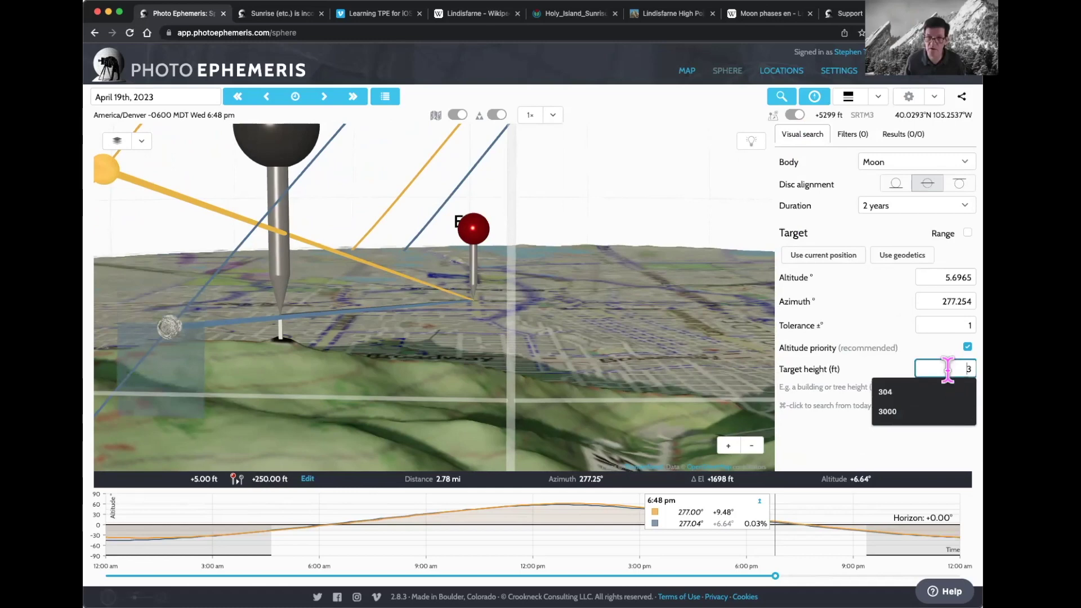
{"action": "type", "text": "5"}
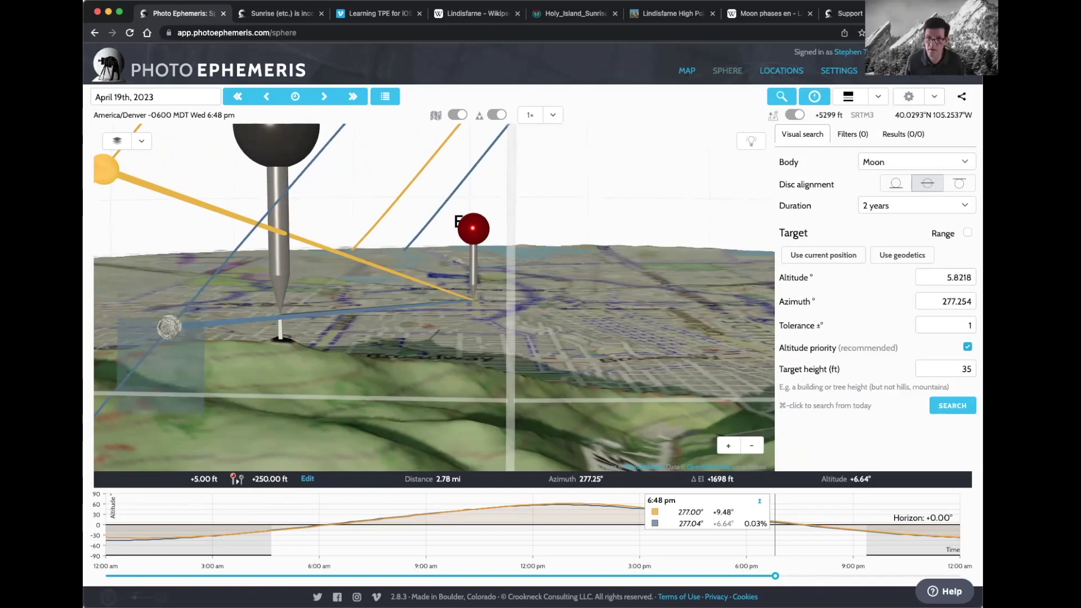
{"action": "type", "text": "0"}
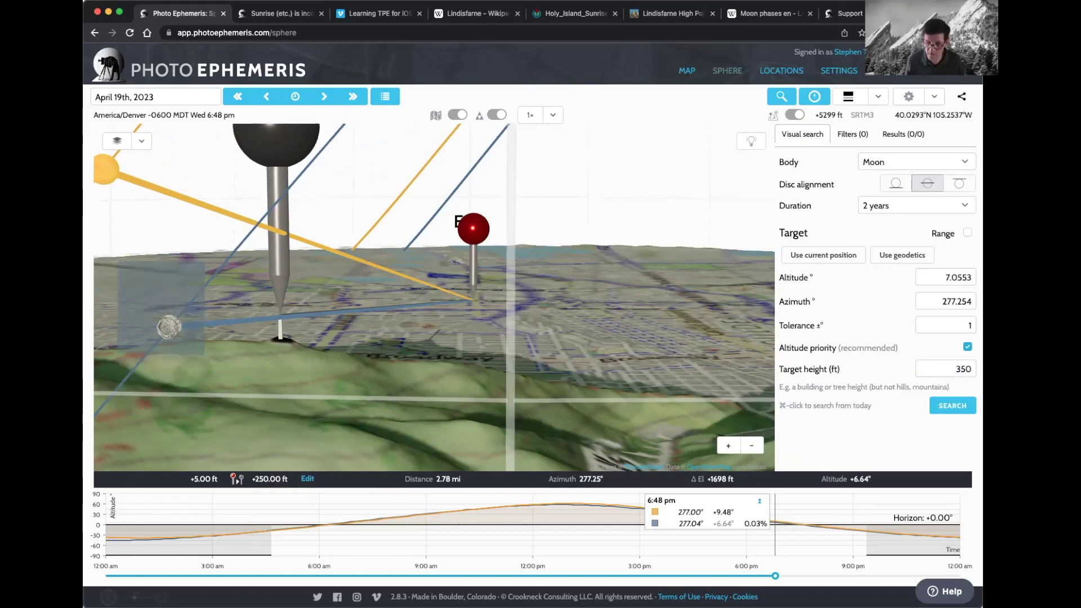
{"action": "left_click", "coordinate": [953, 405]}
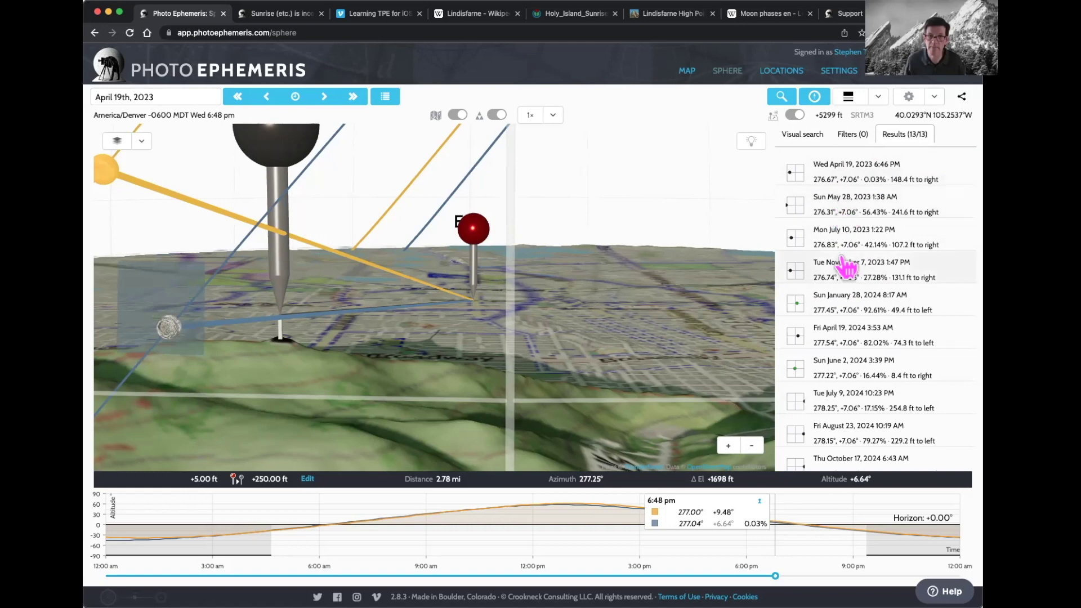
- Load the Sun January 28, 2024 8:17 AM result and check the moon against the grey pin and the target height setting
{"action": "left_click", "coordinate": [837, 304]}
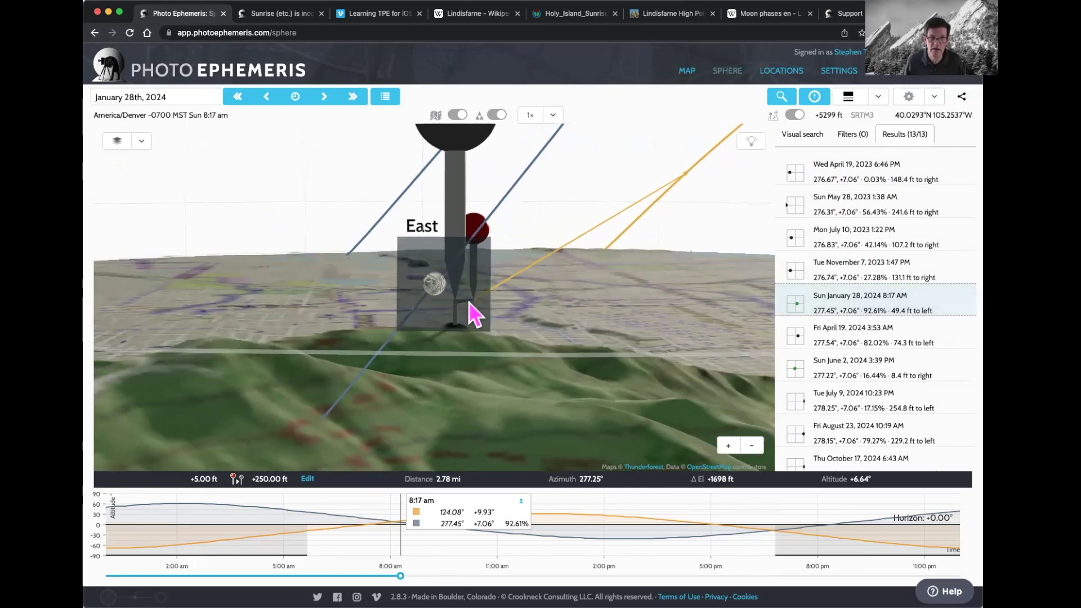
{"action": "left_click", "coordinate": [800, 135]}
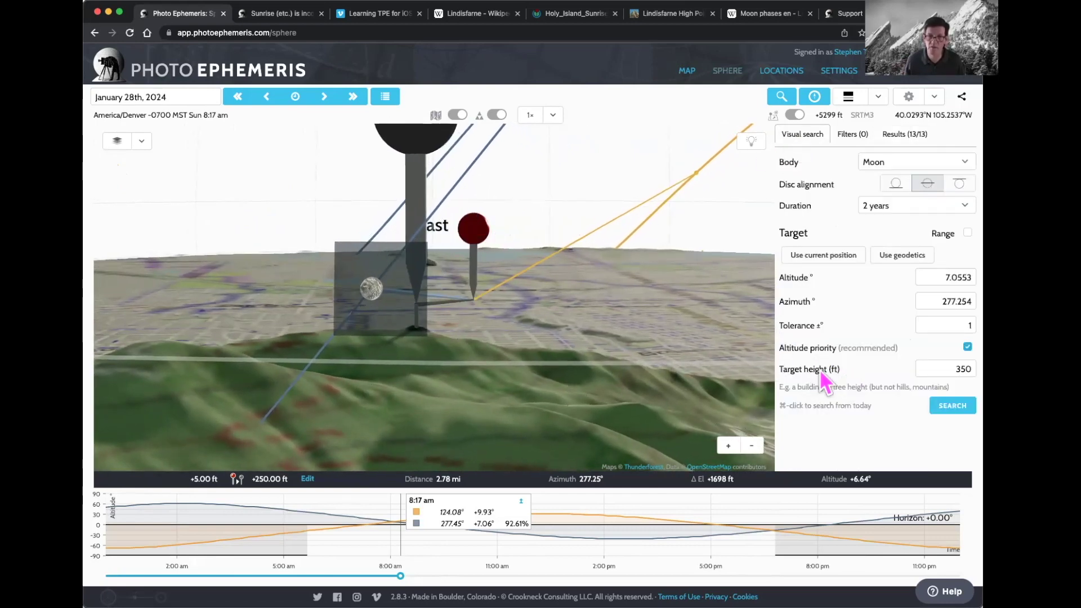
{"action": "left_click", "coordinate": [935, 367]}
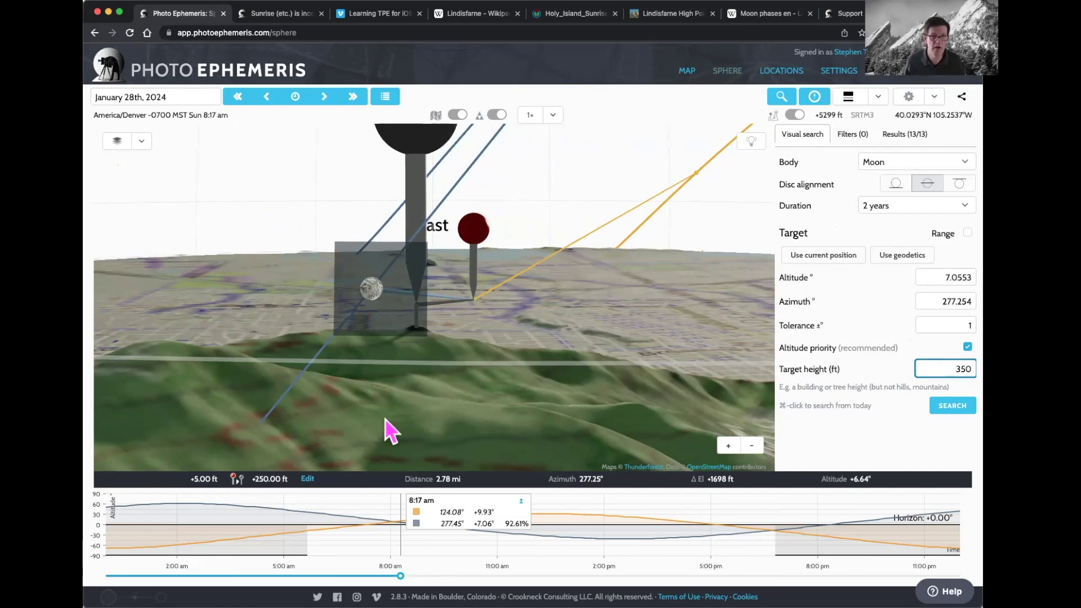
{"action": "left_click_drag", "start_coordinate": [525, 371], "coordinate": [519, 369]}
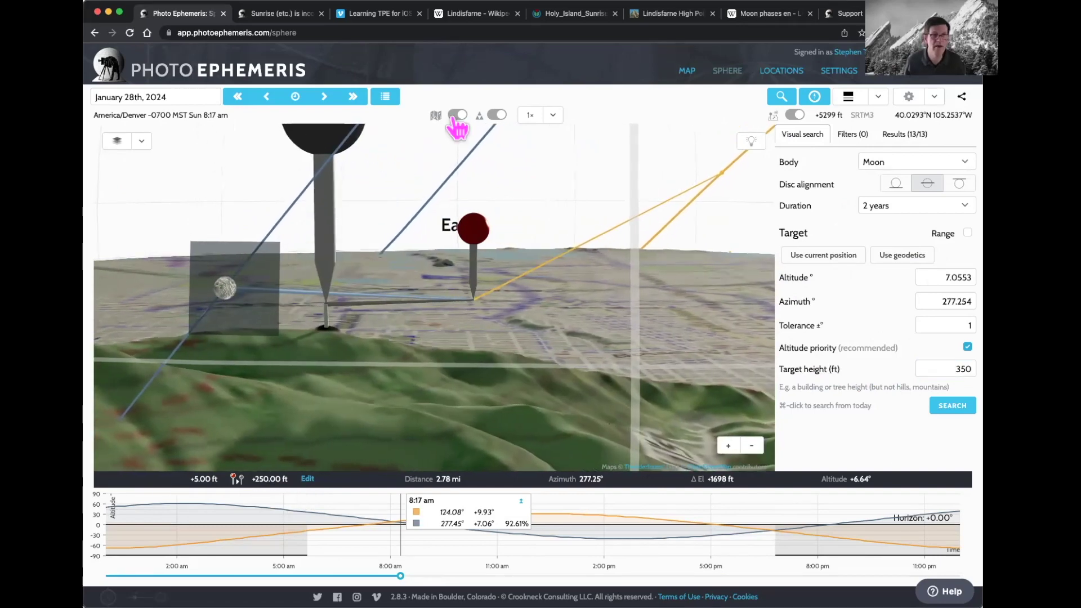
- Open and pause "Planning for Cityscapes, Skylines, and Buildings" from Vimeo's Learning TPE Web App showcase, and return to Photo Ephemeris
{"action": "left_click", "coordinate": [374, 13]}
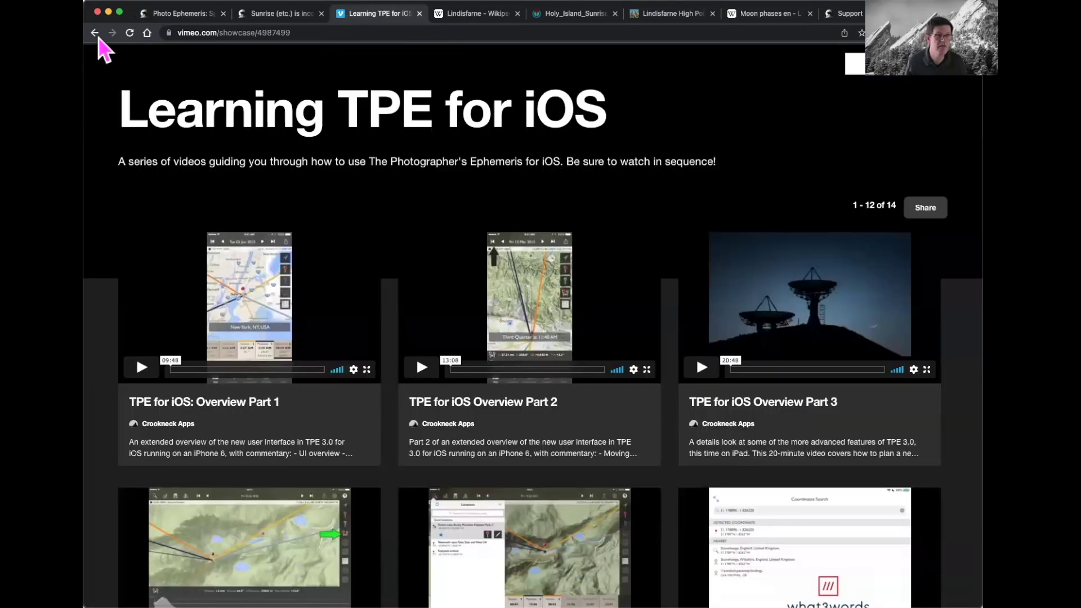
{"action": "left_click", "coordinate": [94, 32]}
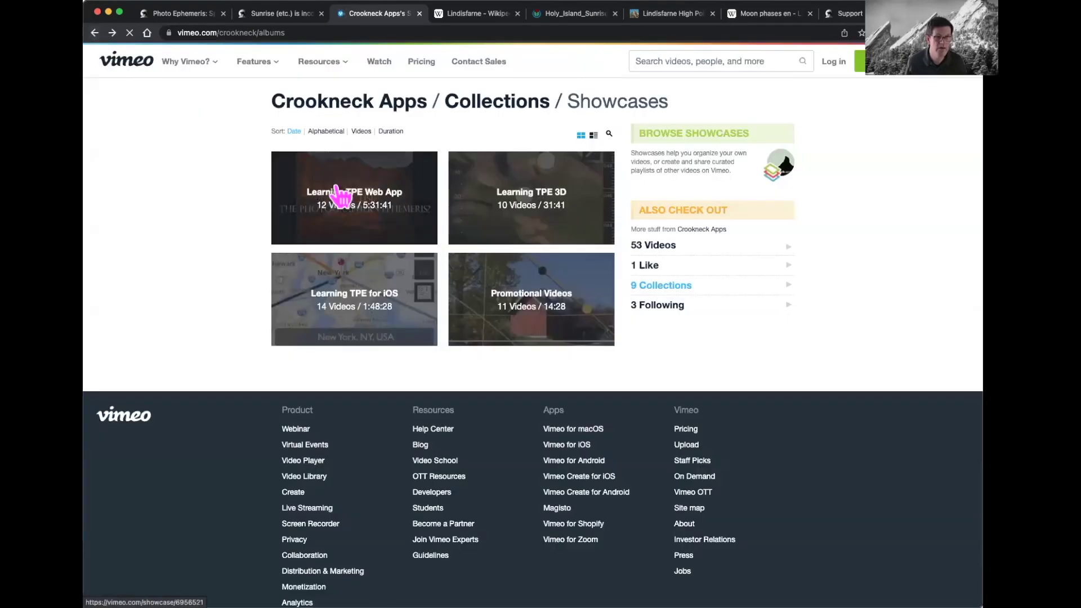
{"action": "left_click", "coordinate": [360, 197]}
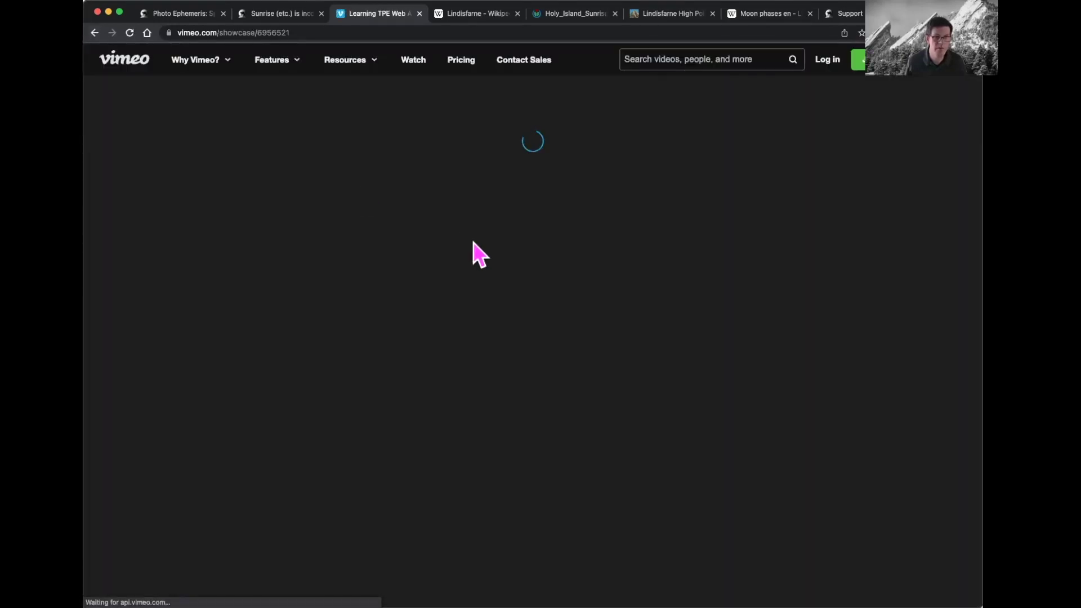
{"action": "scroll", "coordinate": [542, 304], "scroll_direction": "down", "scroll_amount": 4}
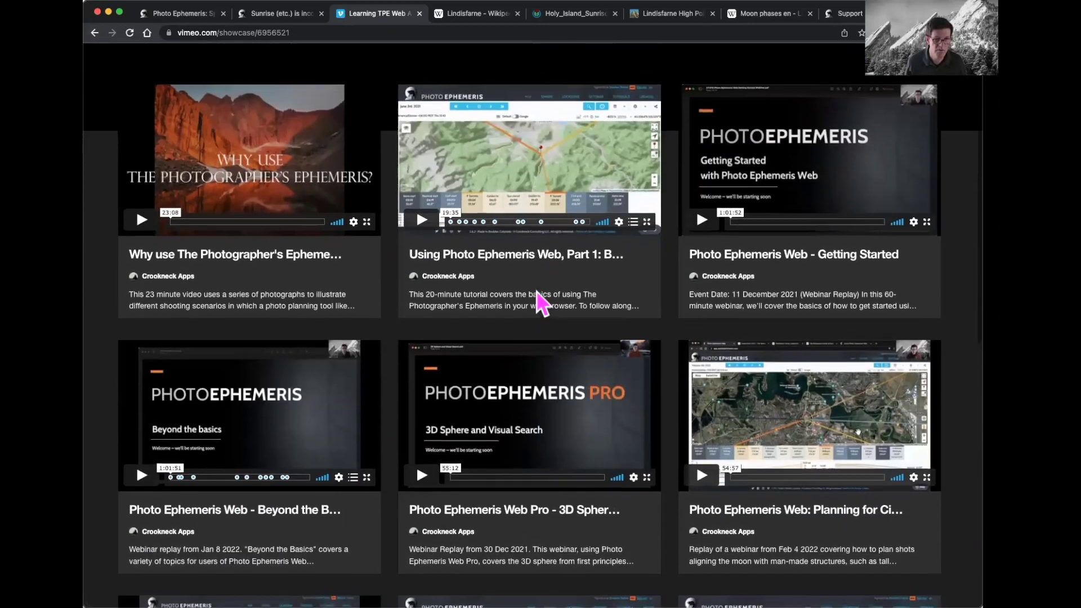
{"action": "scroll", "coordinate": [538, 294], "scroll_direction": "down", "scroll_amount": 3}
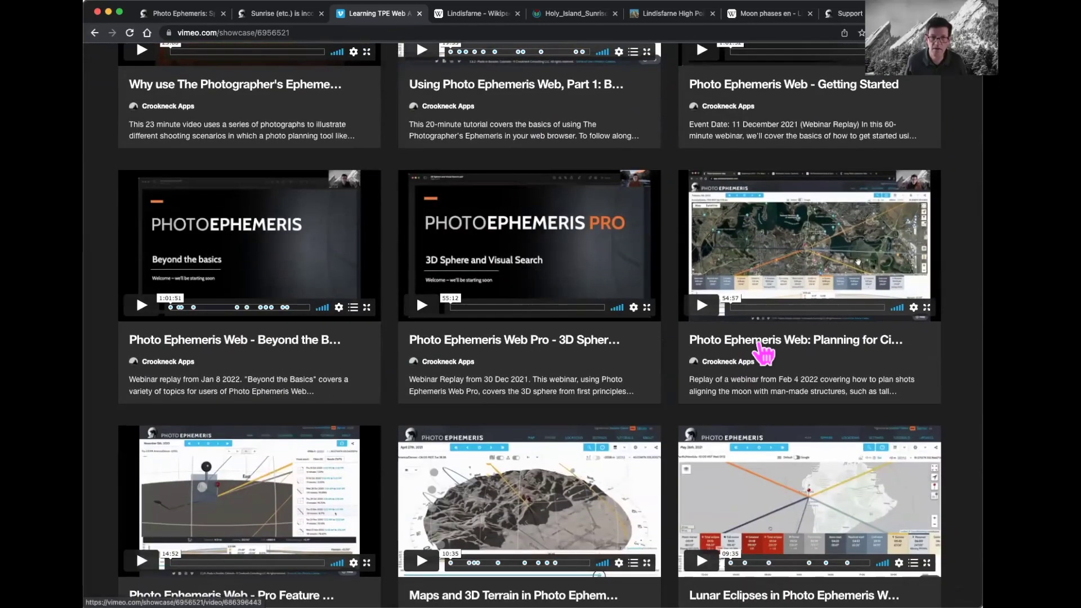
{"action": "left_click", "coordinate": [788, 350]}
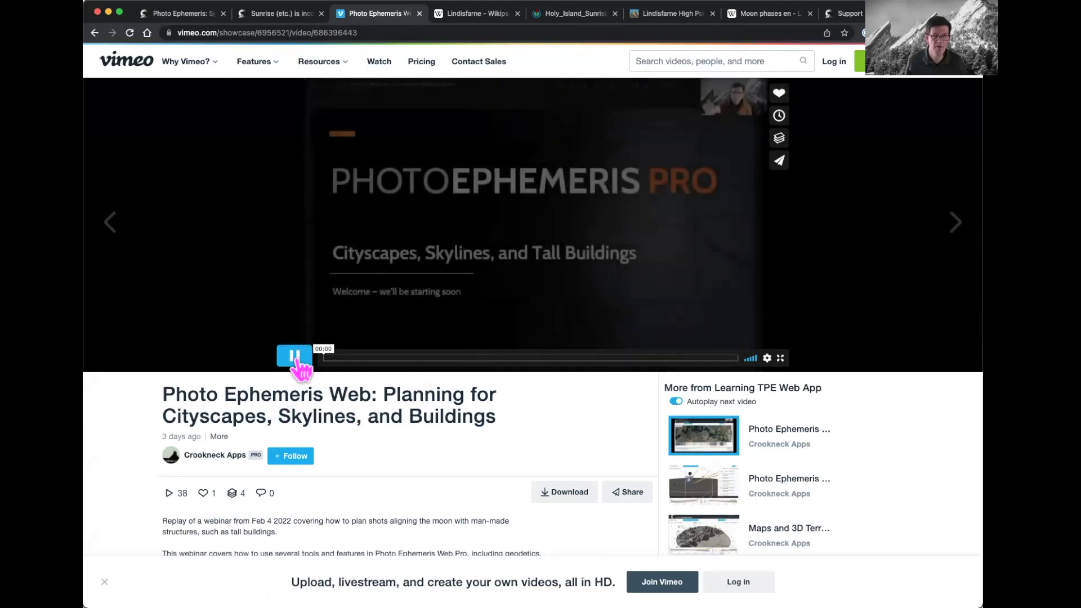
{"action": "left_click", "coordinate": [294, 356]}
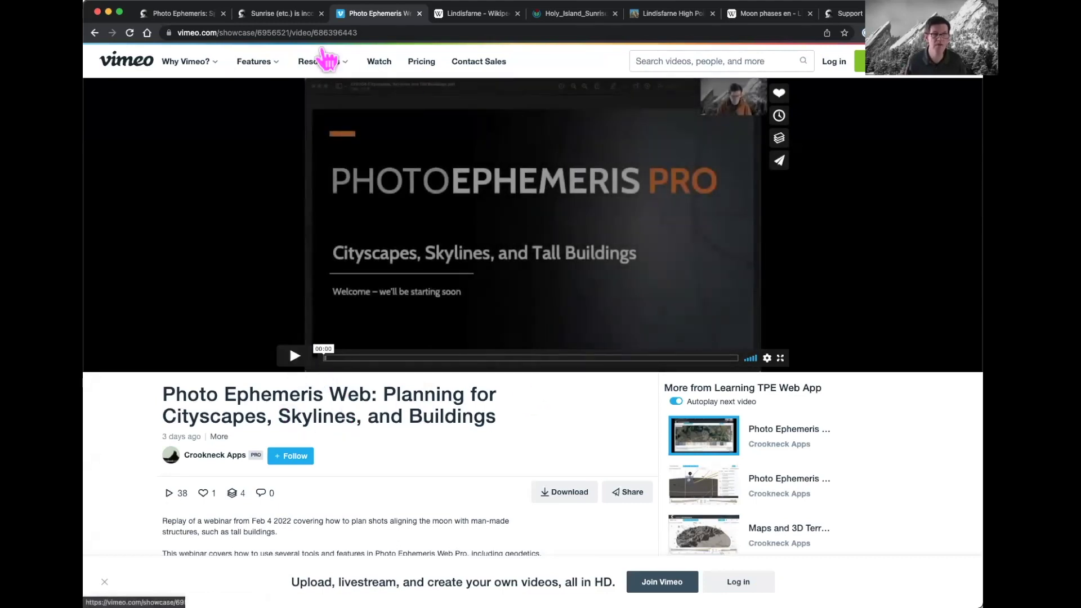
{"action": "left_click", "coordinate": [198, 16]}
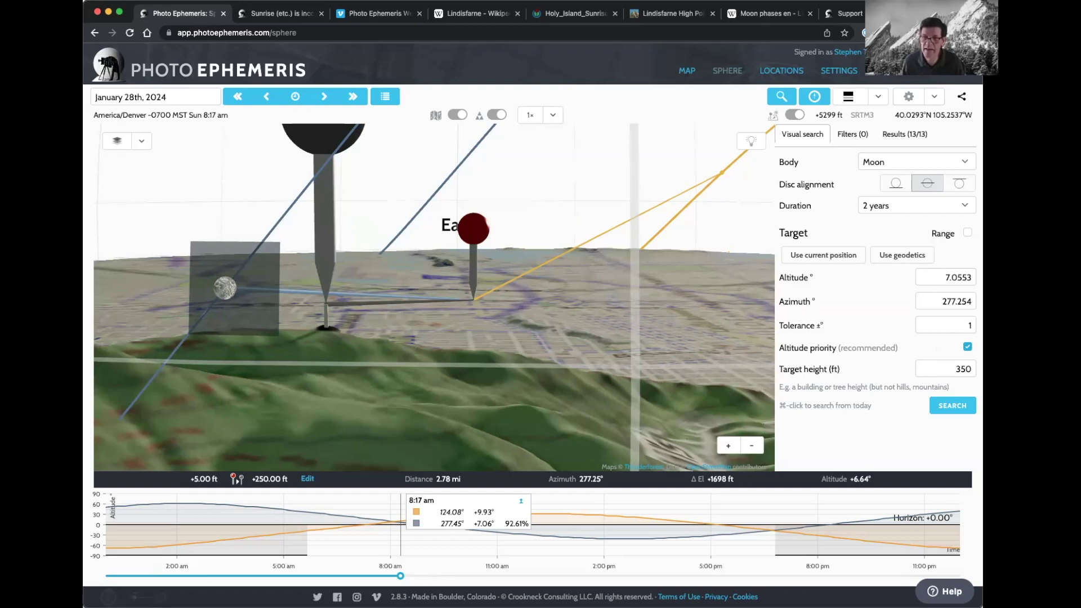
- Try aligning the moon search to the disc's bottom edge and top edge, and restore the centre alignment
{"action": "left_click", "coordinate": [896, 183]}
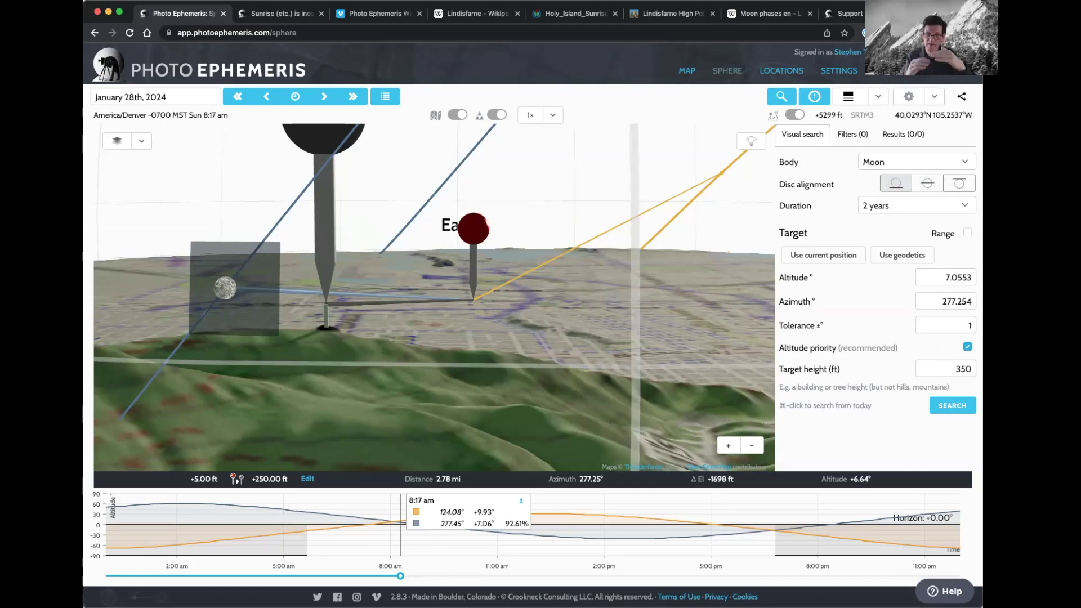
{"action": "left_click", "coordinate": [959, 183]}
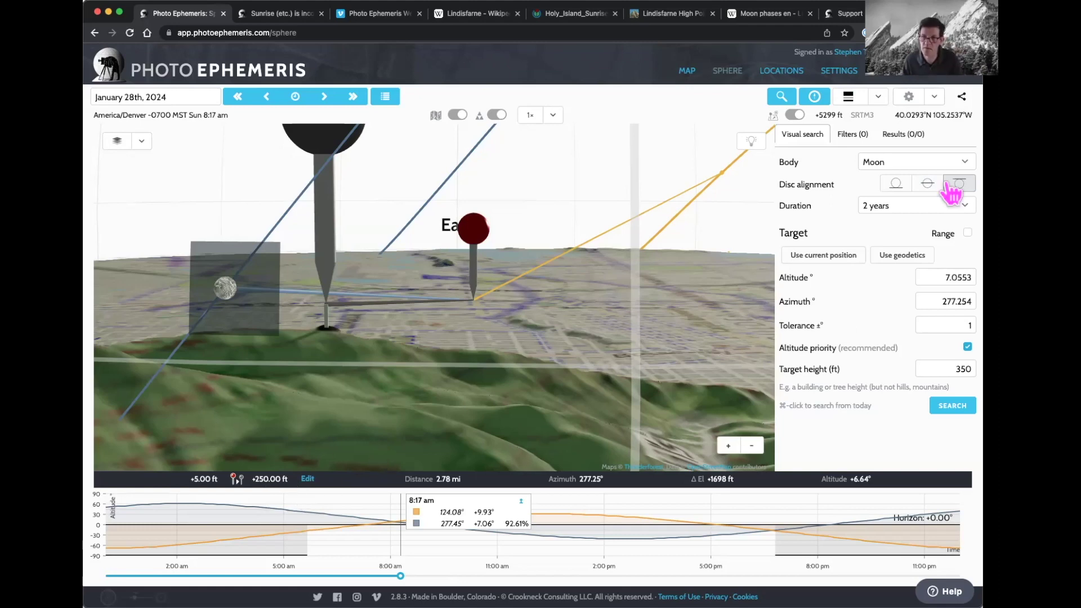
{"action": "left_click", "coordinate": [927, 183]}
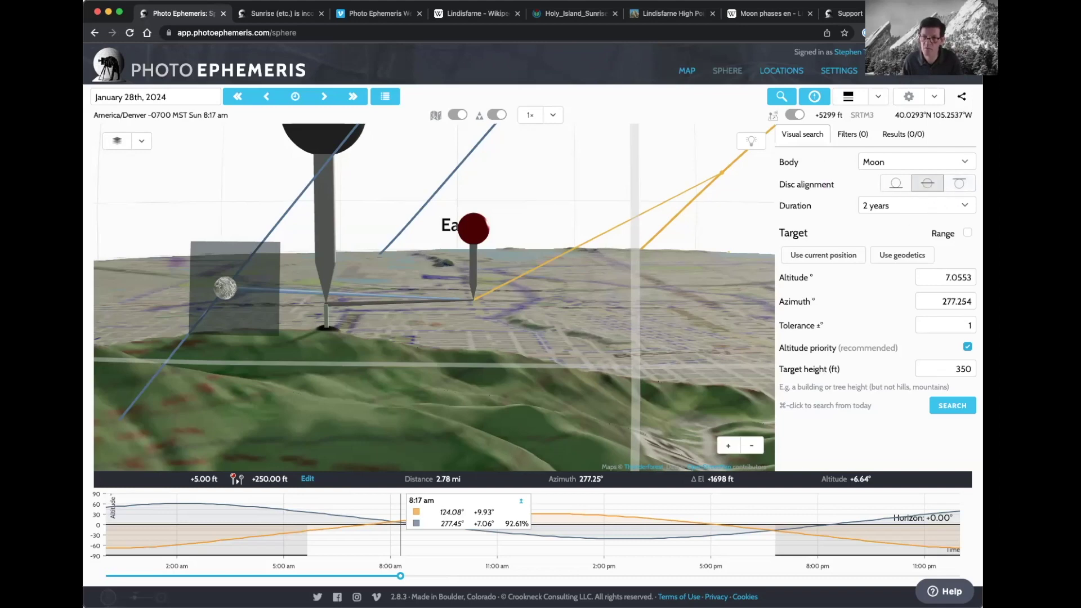